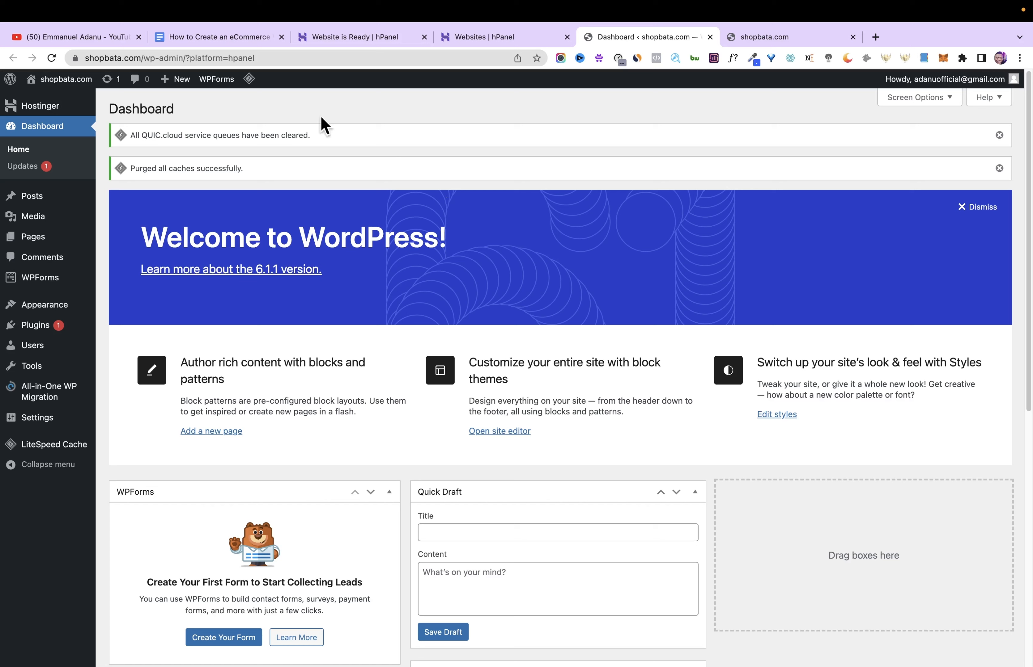
Step: Trash the Hello world! post, then bulk-trash the Privacy Policy and Sample Page pages
{"action": "left_click", "coordinate": [38, 199]}
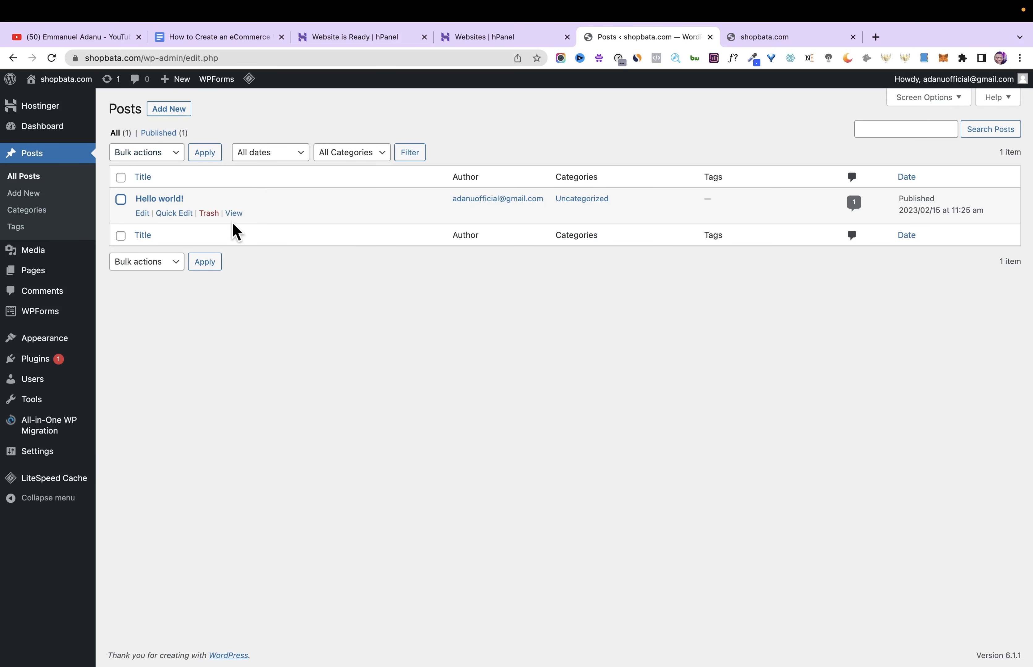
{"action": "left_click", "coordinate": [209, 214]}
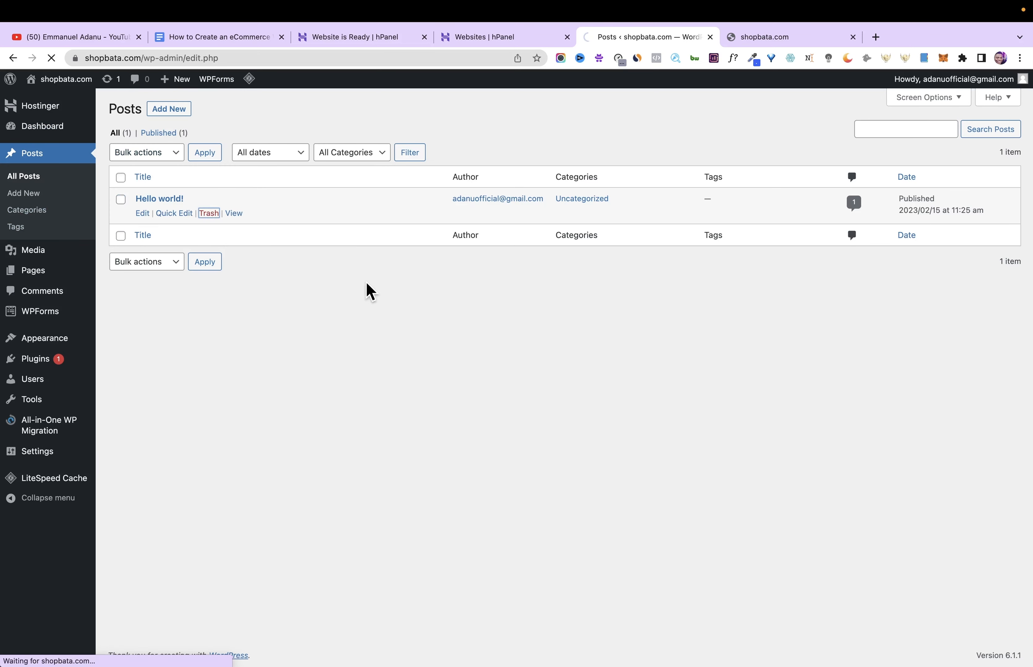
{"action": "left_click", "coordinate": [42, 274]}
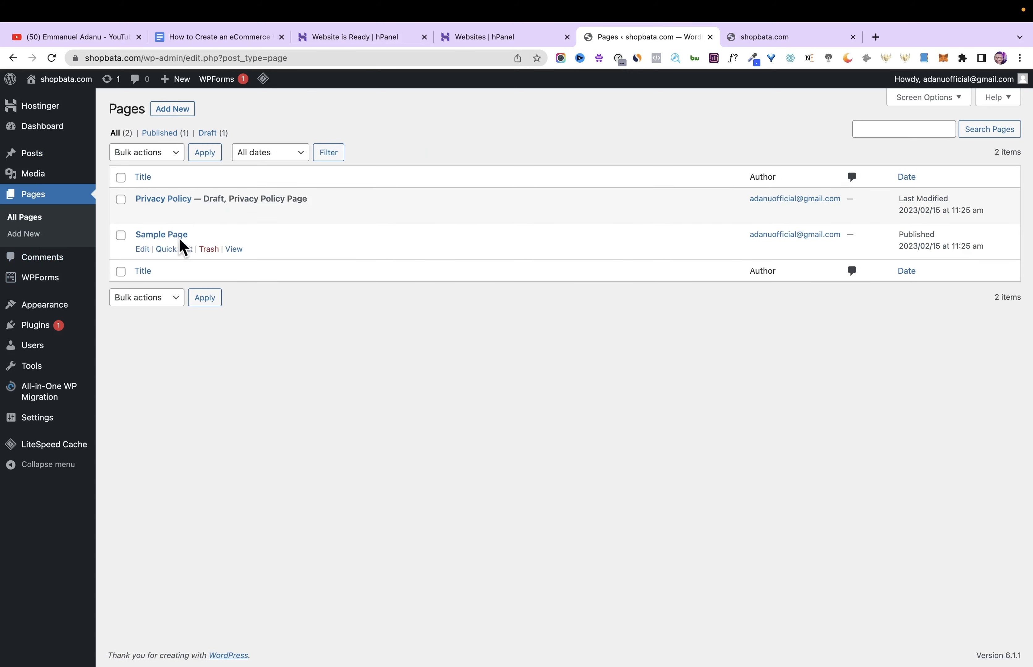
{"action": "left_click", "coordinate": [122, 178]}
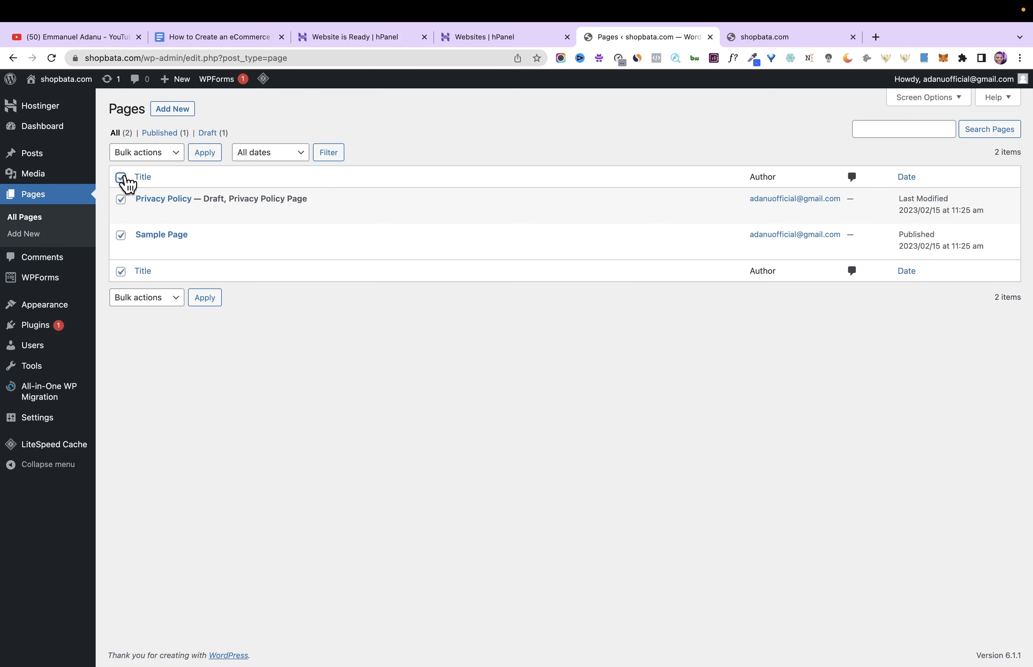
{"action": "left_click", "coordinate": [170, 162]}
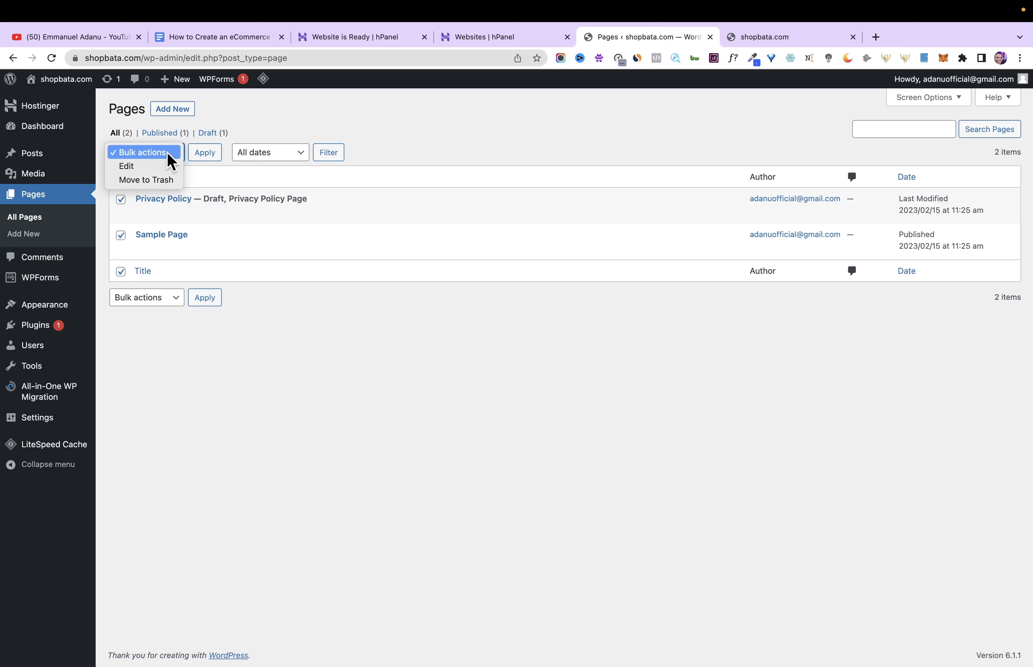
{"action": "left_click", "coordinate": [166, 191]}
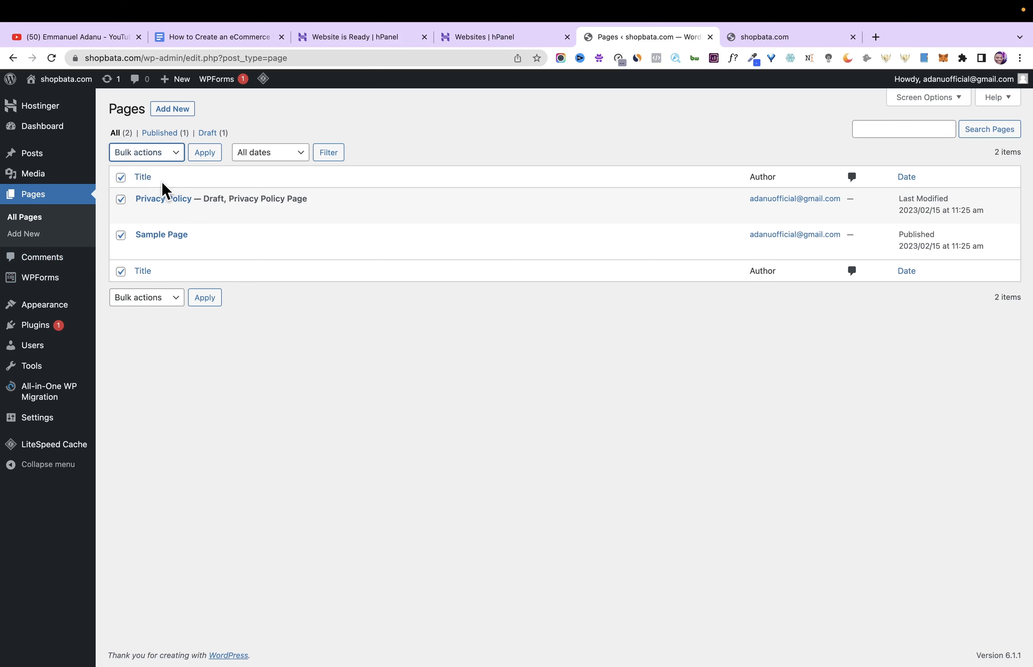
{"action": "left_click", "coordinate": [208, 159]}
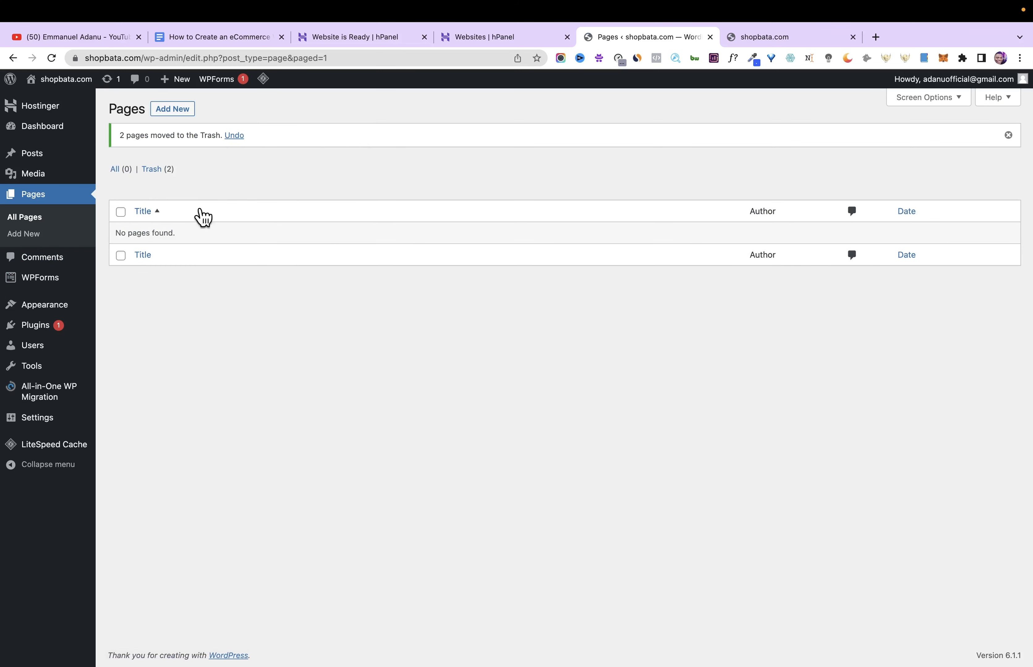
Step: Bulk-deactivate all six installed plugins, including Akismet, Hostinger and LiteSpeed Cache
{"action": "left_click", "coordinate": [43, 325]}
{"action": "left_click", "coordinate": [122, 177]}
{"action": "left_click", "coordinate": [190, 156]}
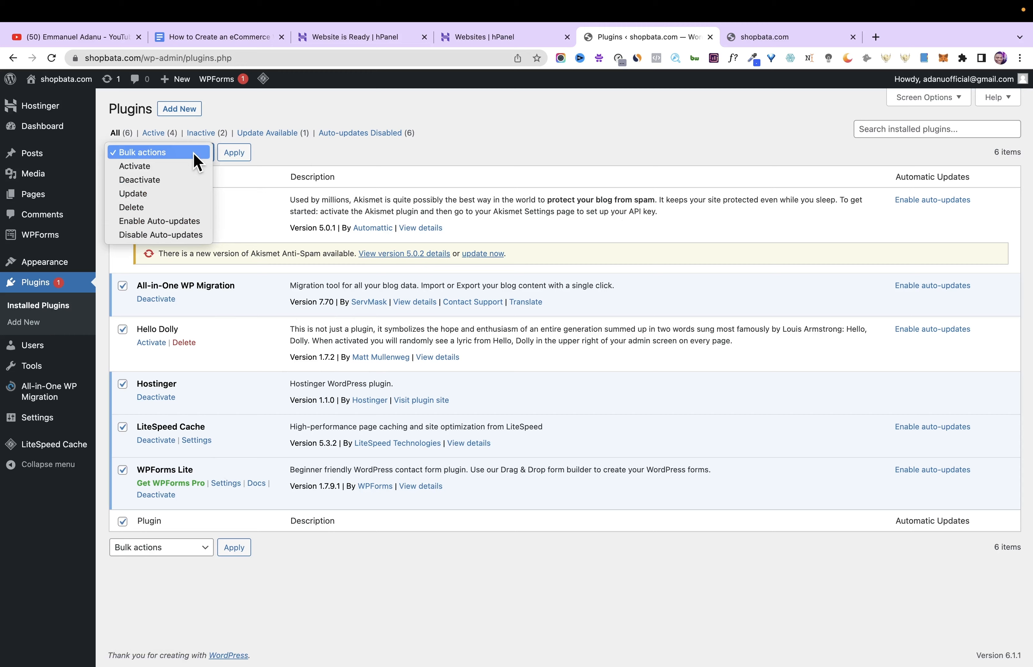
{"action": "left_click", "coordinate": [178, 181]}
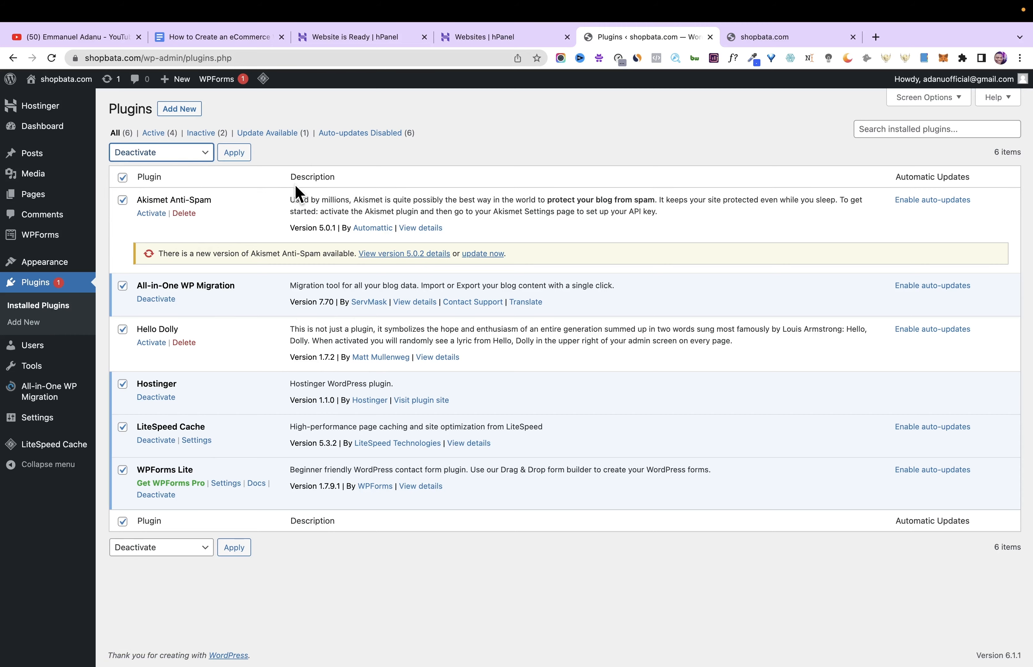
{"action": "left_click", "coordinate": [234, 153]}
Step: Bulk-delete all the deactivated plugins and confirm the deletion
{"action": "left_click", "coordinate": [122, 214]}
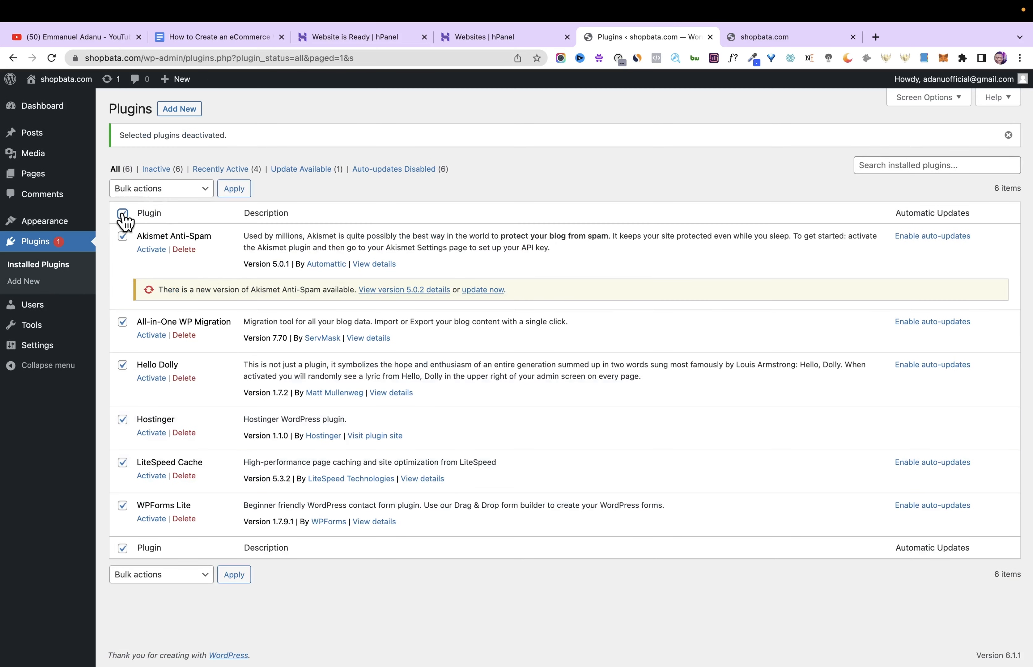
{"action": "left_click", "coordinate": [193, 190]}
{"action": "left_click", "coordinate": [166, 244]}
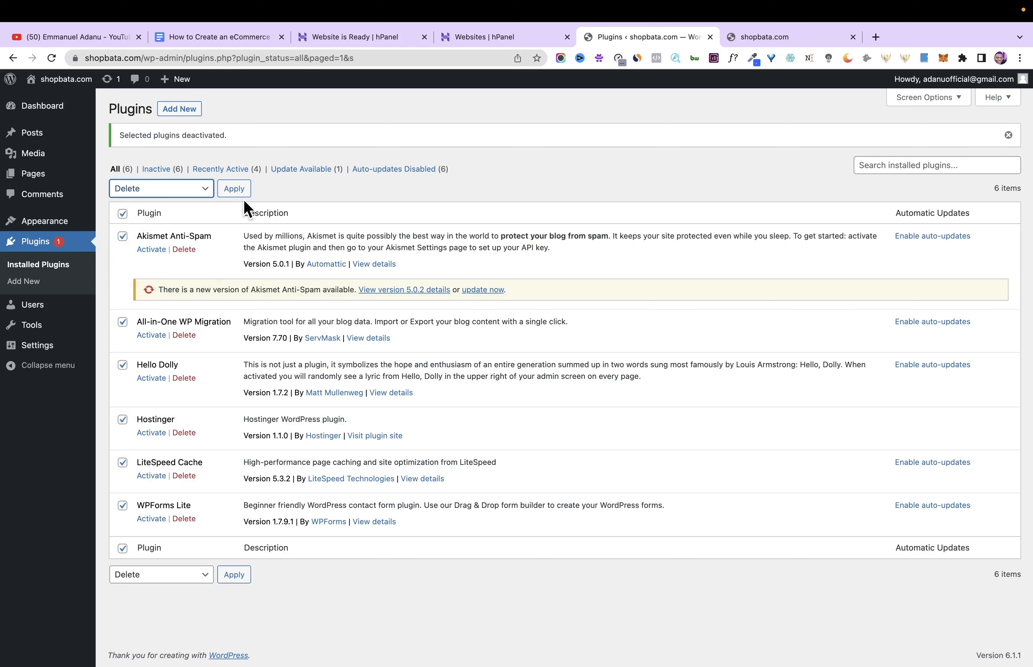
{"action": "left_click", "coordinate": [234, 191]}
{"action": "left_click", "coordinate": [626, 142]}
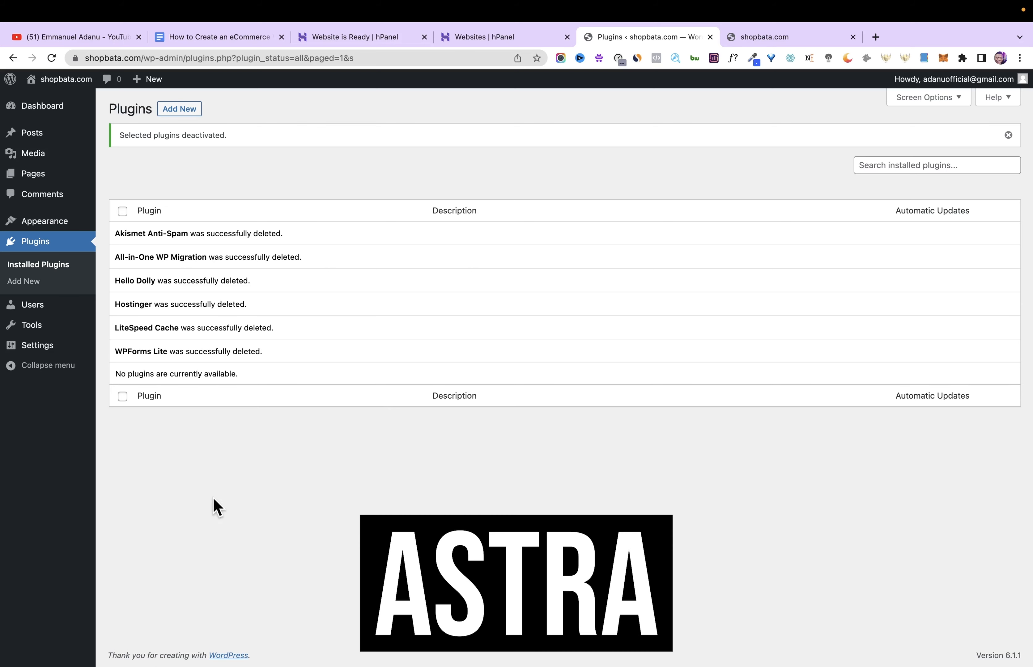
Step: Find 'Astra' in the theme directory, install and activate it, and start its starter templates
{"action": "left_click", "coordinate": [45, 223]}
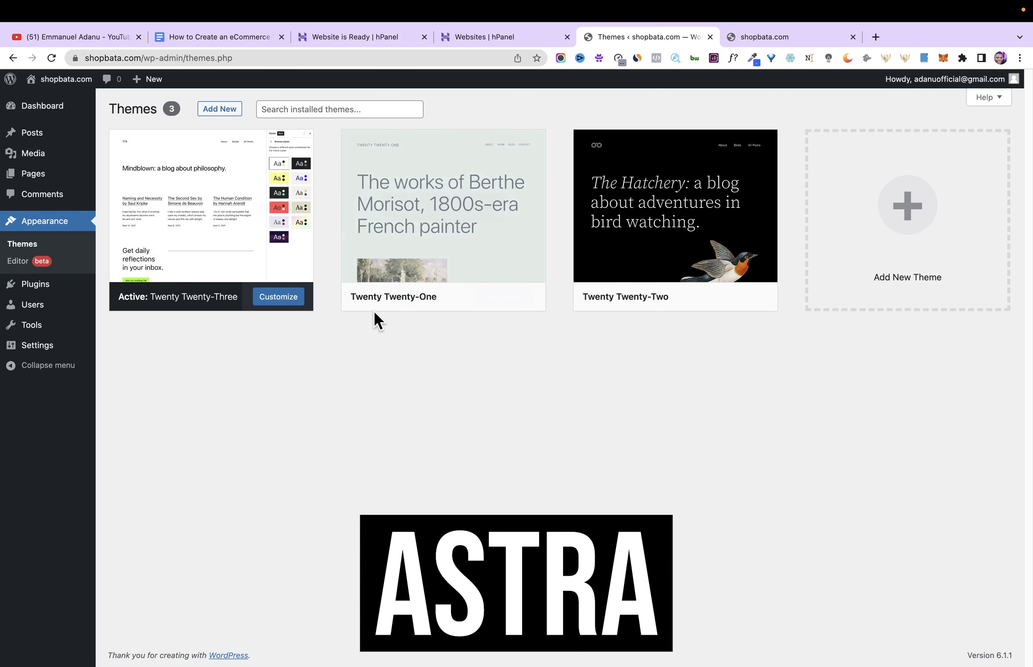
{"action": "left_click", "coordinate": [220, 109]}
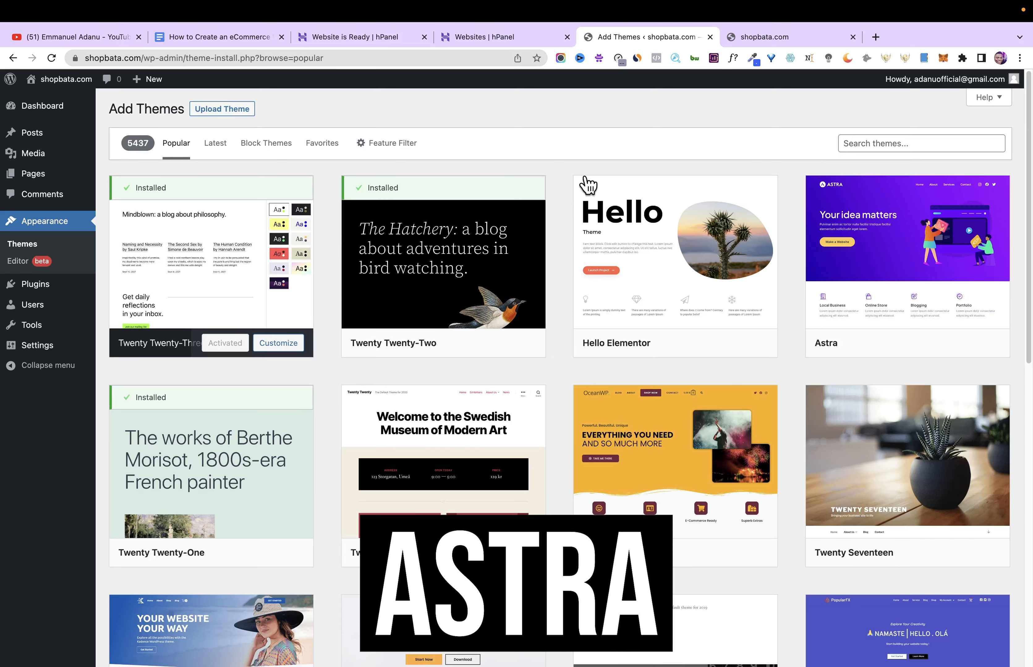
{"action": "left_click", "coordinate": [869, 147]}
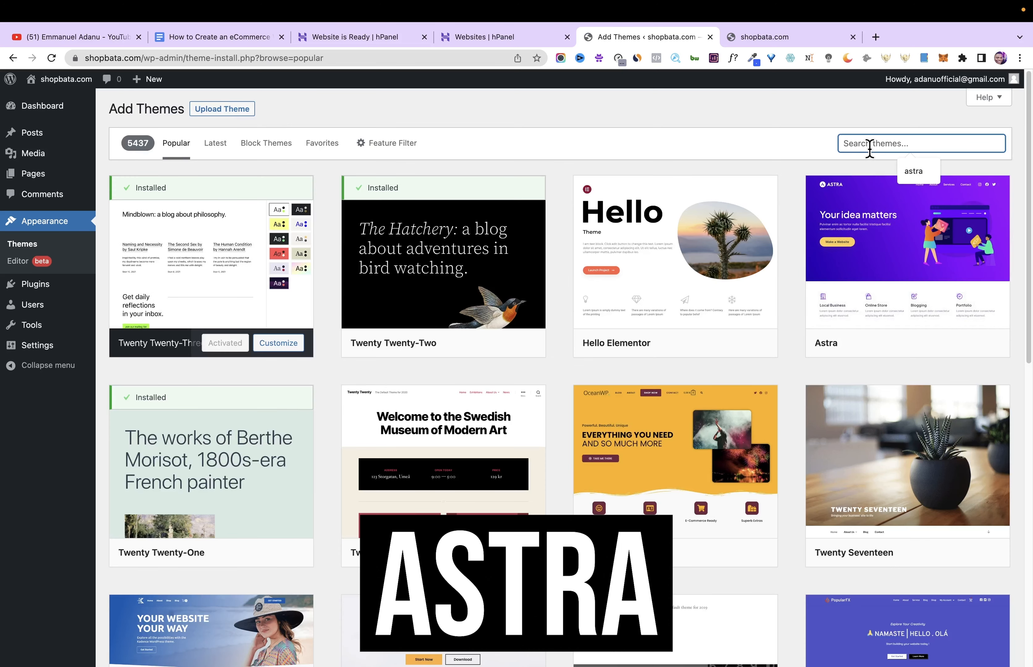
{"action": "type", "text": "Astra"}
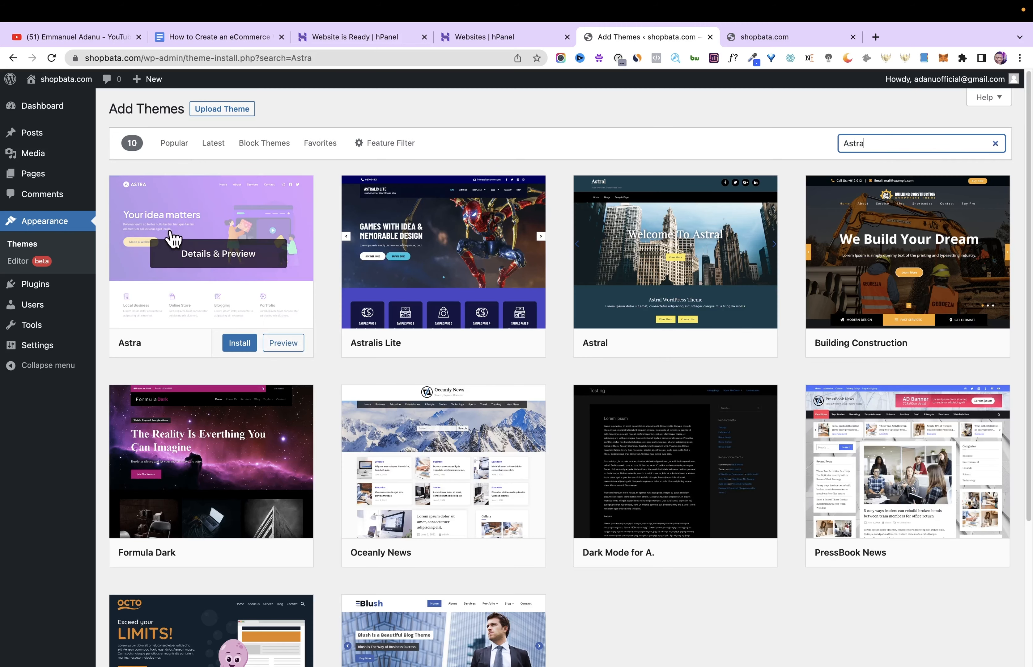
{"action": "mouse_move", "coordinate": [237, 313]}
{"action": "left_click", "coordinate": [243, 344]}
{"action": "left_click", "coordinate": [213, 343]}
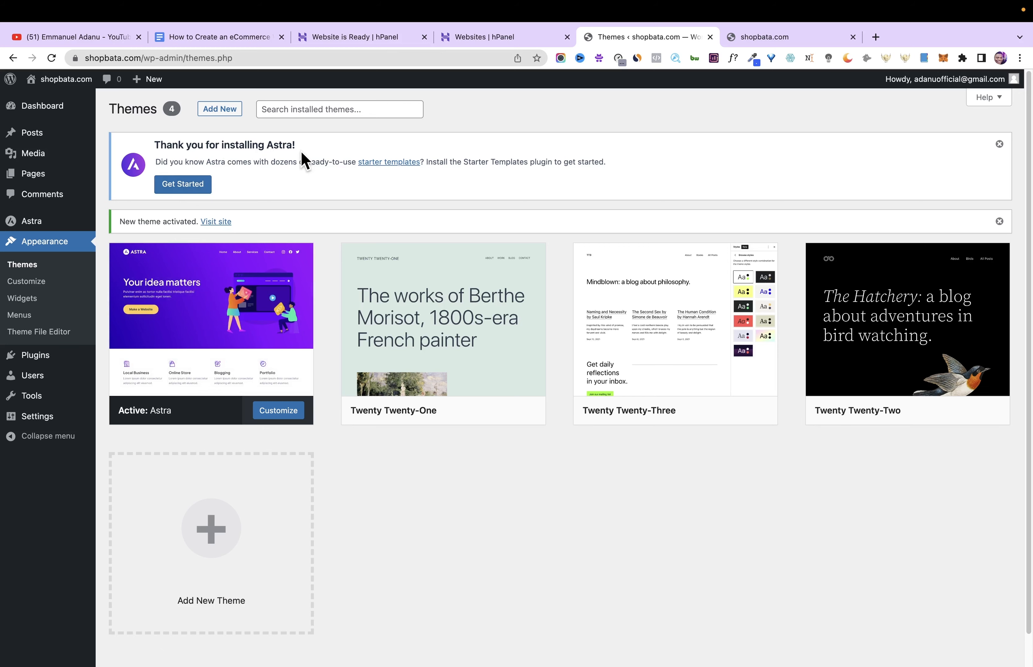
{"action": "left_click", "coordinate": [196, 190]}
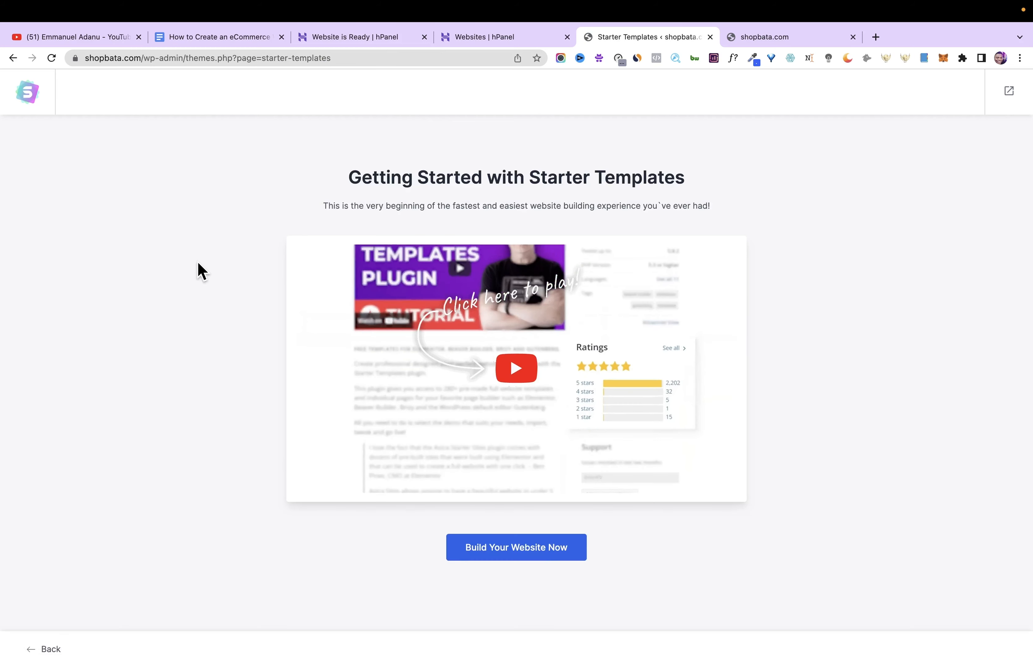
Step: Build with Elementor, filter E-Commerce templates, open Custom Printing and begin adding a logo
{"action": "left_click", "coordinate": [531, 559]}
{"action": "left_click", "coordinate": [518, 418]}
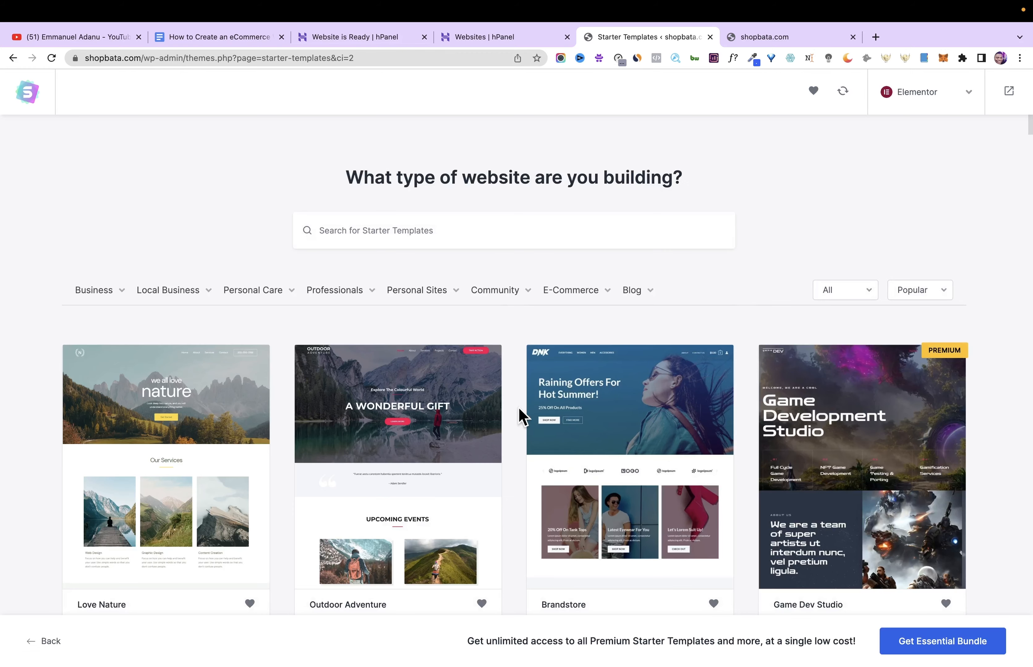
{"action": "left_click", "coordinate": [570, 290]}
{"action": "scroll", "coordinate": [571, 347], "scroll_direction": "down", "scroll_amount": 5}
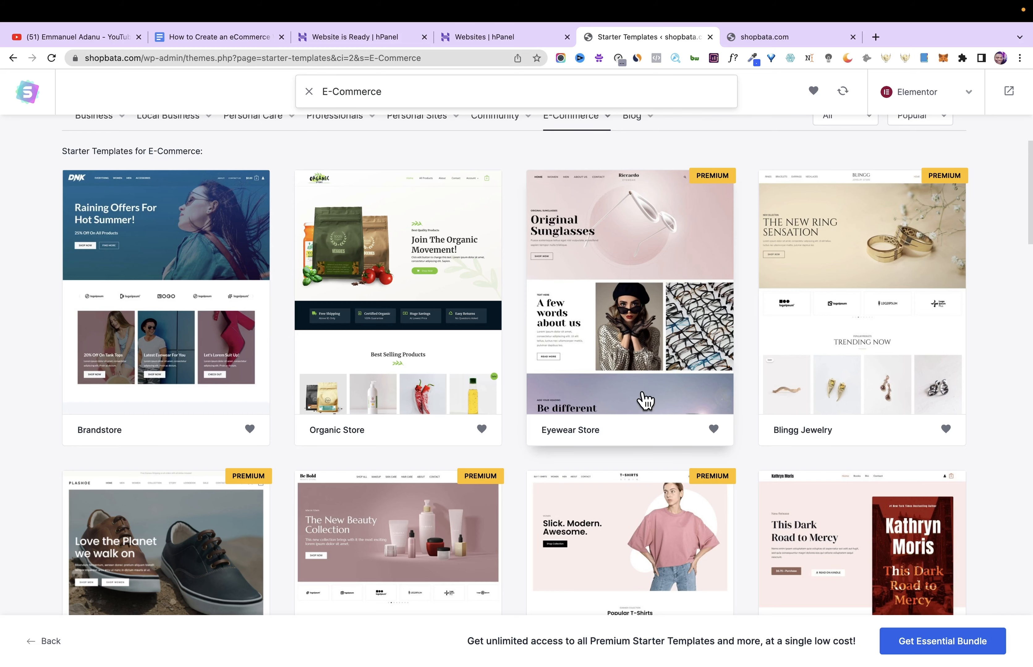
{"action": "left_click_drag", "start_coordinate": [1029, 204], "coordinate": [1029, 314]}
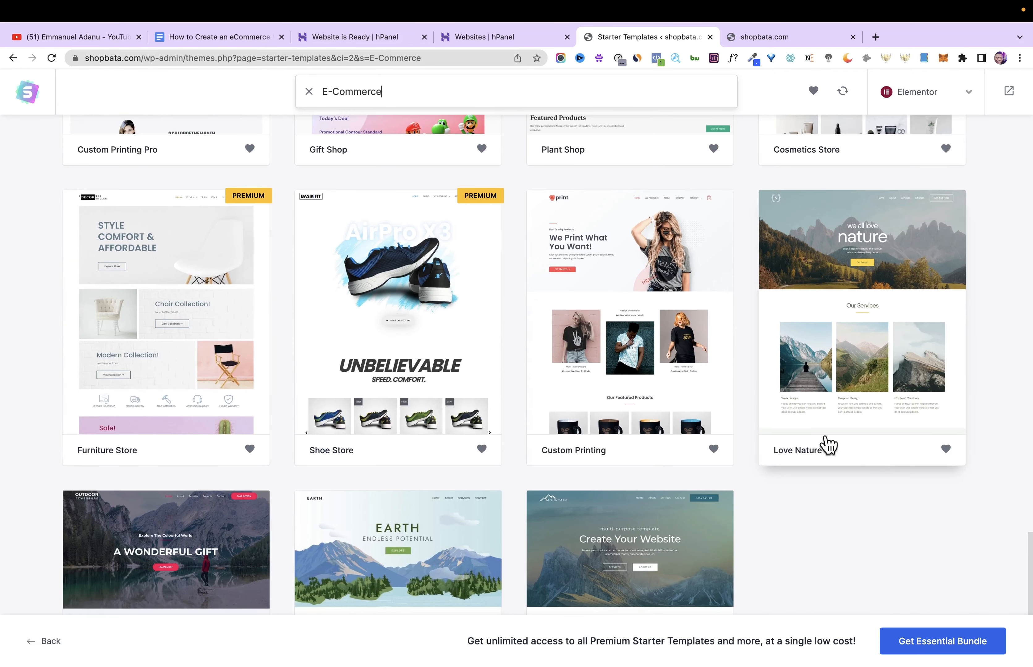
{"action": "left_click", "coordinate": [615, 377]}
{"action": "left_click", "coordinate": [103, 259]}
Step: Use the SHOP BATA logo with alt text 'shopbata.com logo' and widen it to 162
{"action": "left_click", "coordinate": [495, 352]}
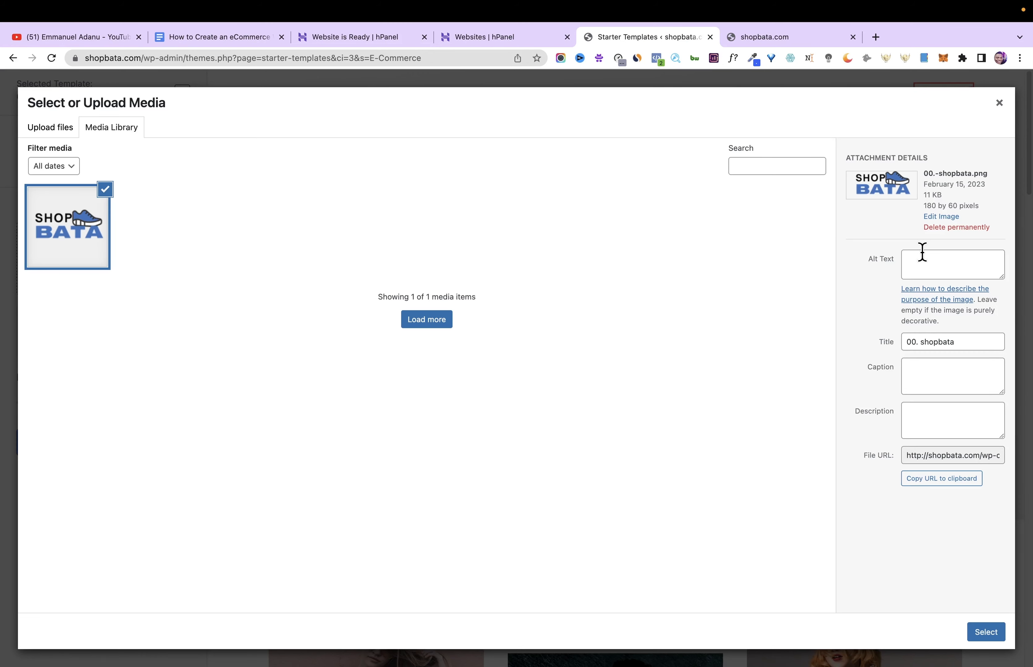
{"action": "left_click", "coordinate": [915, 265]}
{"action": "type", "text": "sho"}
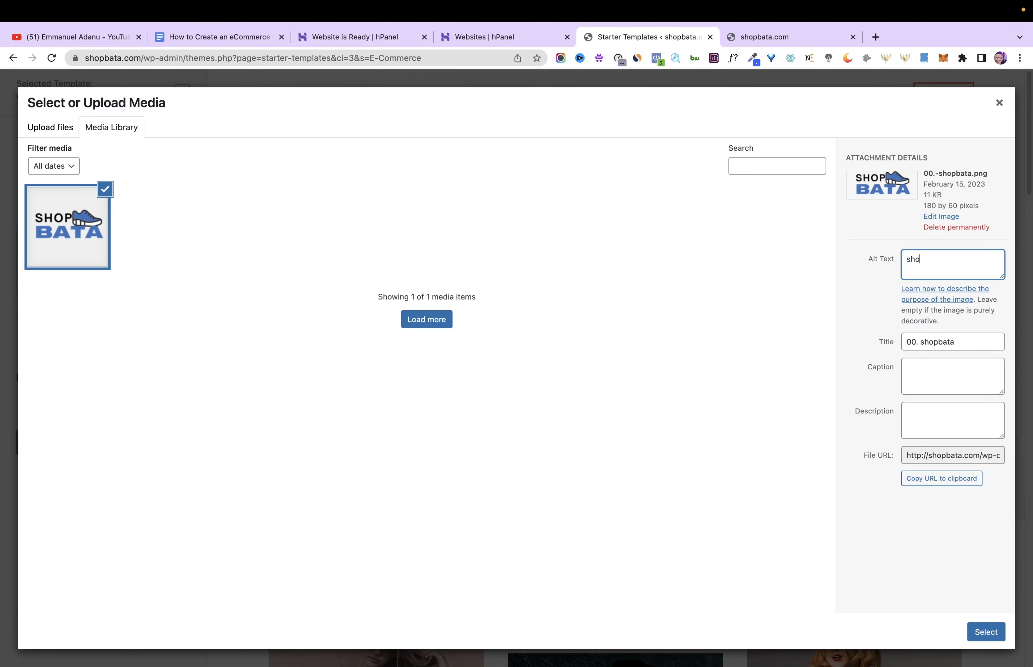
{"action": "type", "text": "pbata.com logo"}
{"action": "left_click", "coordinate": [985, 632]}
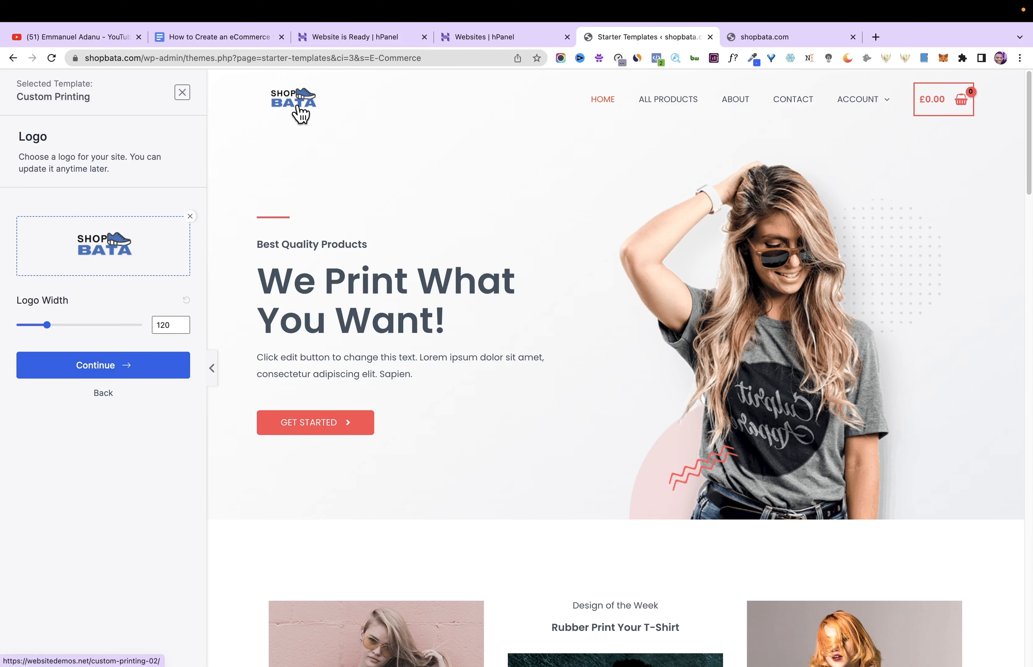
{"action": "mouse_move", "coordinate": [47, 334]}
{"action": "left_mouse_down"}
{"action": "mouse_move", "coordinate": [84, 333]}
{"action": "mouse_move", "coordinate": [58, 333]}
{"action": "left_mouse_up"}
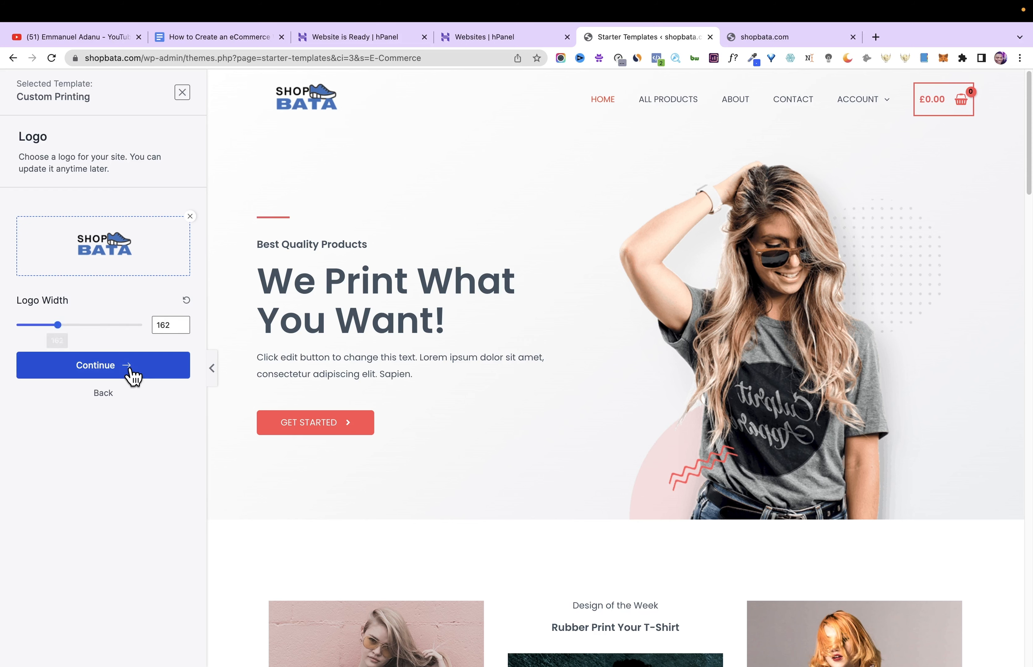
Step: Apply the blue colour palette, keep the default fonts and reach the final step
{"action": "left_click", "coordinate": [132, 374]}
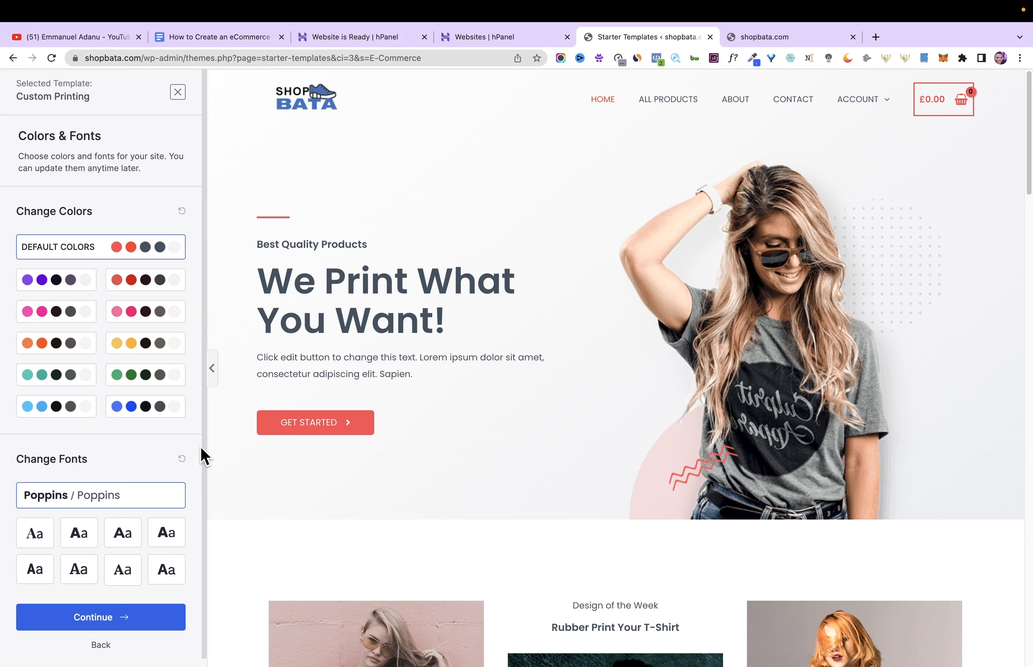
{"action": "left_click", "coordinate": [143, 408]}
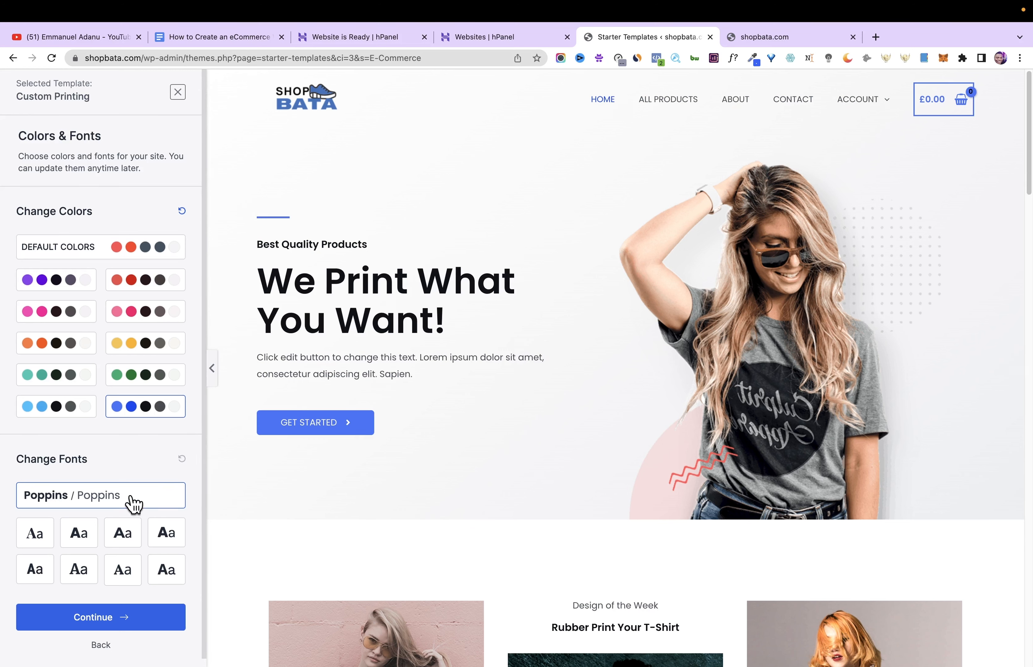
{"action": "left_click", "coordinate": [101, 617]}
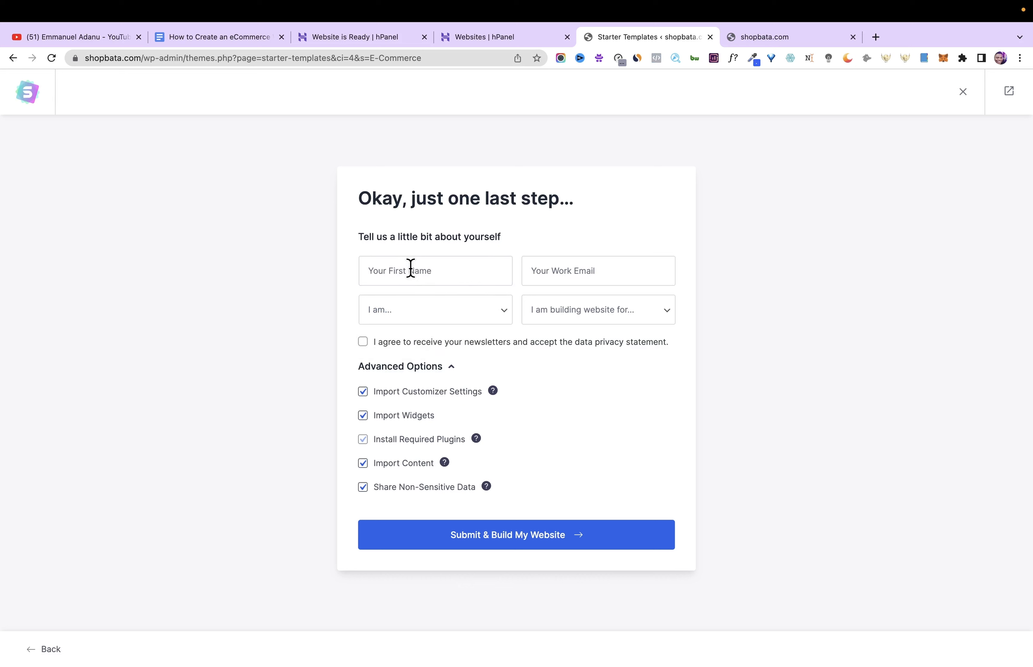
{"action": "left_click", "coordinate": [432, 309]}
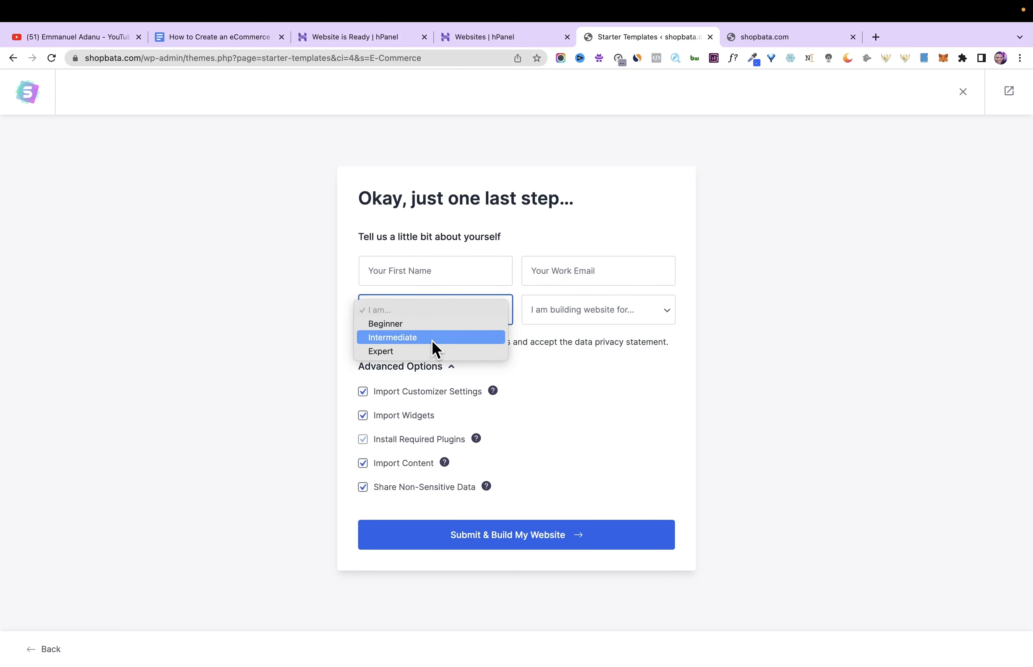
{"action": "left_click", "coordinate": [598, 310]}
{"action": "left_click", "coordinate": [597, 310]}
{"action": "left_click", "coordinate": [486, 369]}
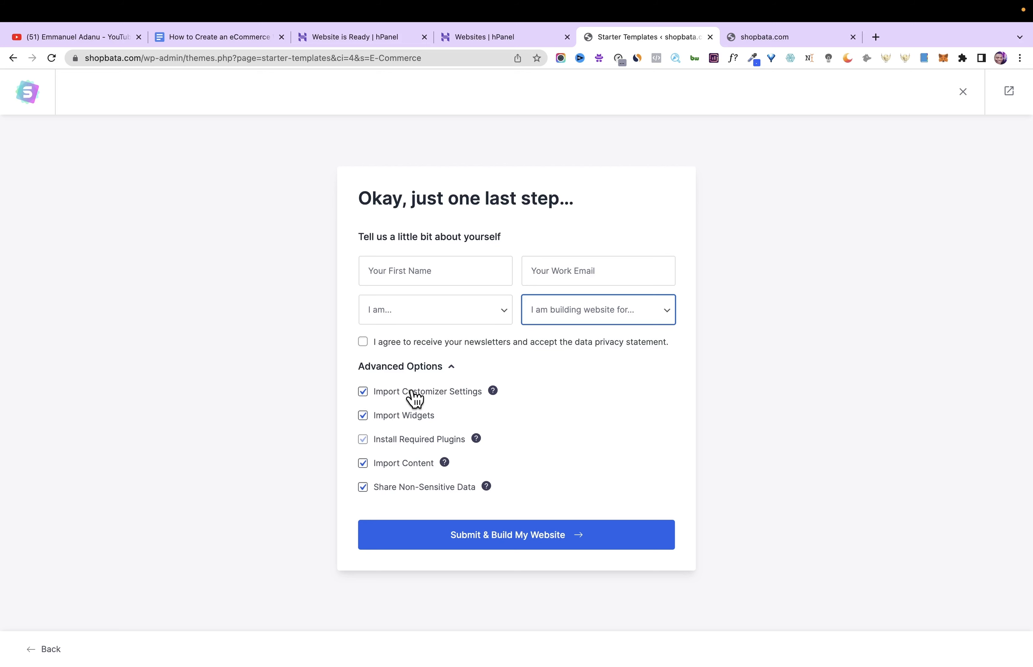
{"action": "left_click", "coordinate": [478, 402]}
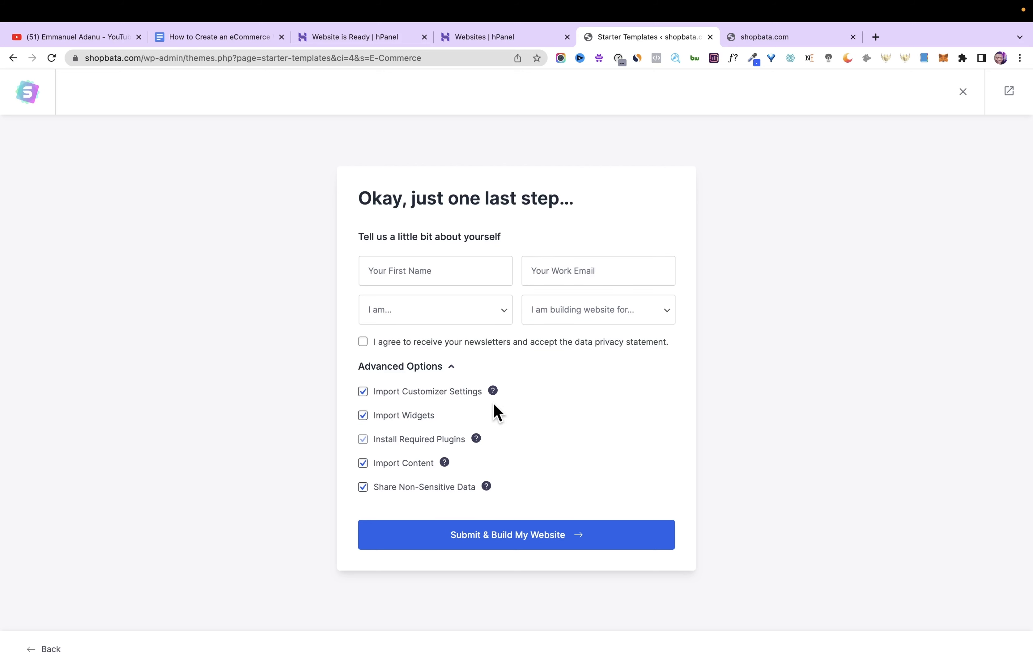
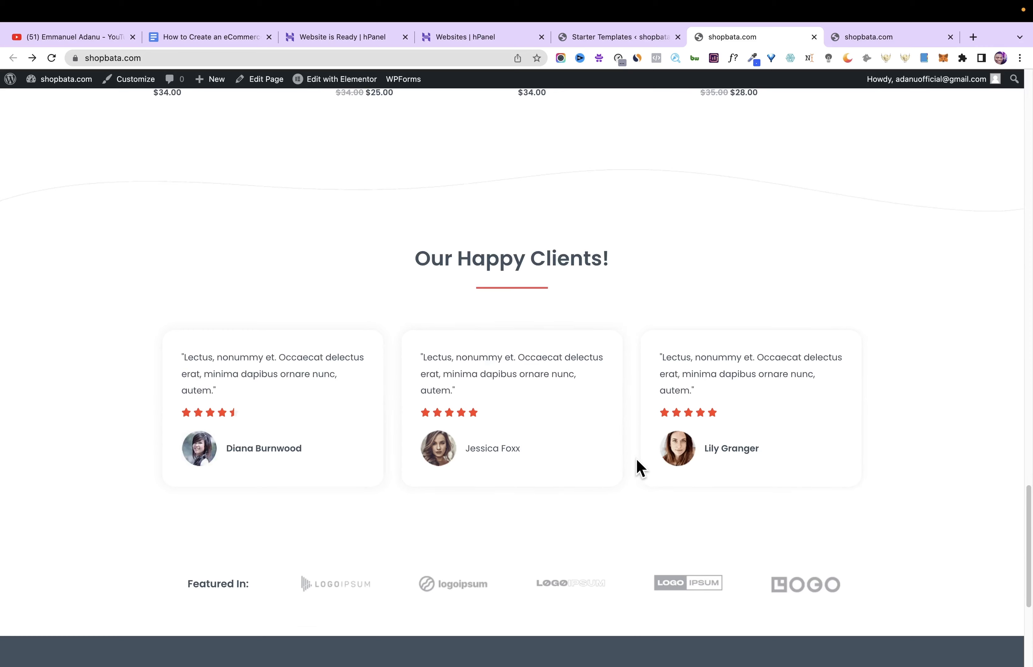
Step: Add the Father's Day Coffee Mug to the cart from its product page
{"action": "scroll", "coordinate": [638, 461], "scroll_direction": "down", "scroll_amount": 1}
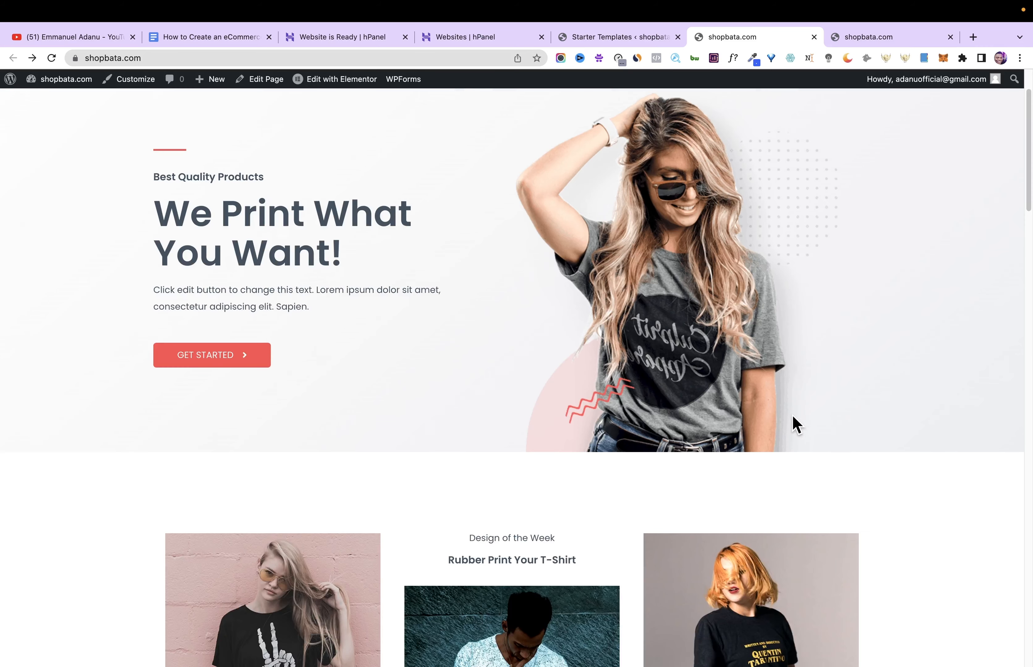
{"action": "scroll", "coordinate": [796, 425], "scroll_direction": "down", "scroll_amount": 3}
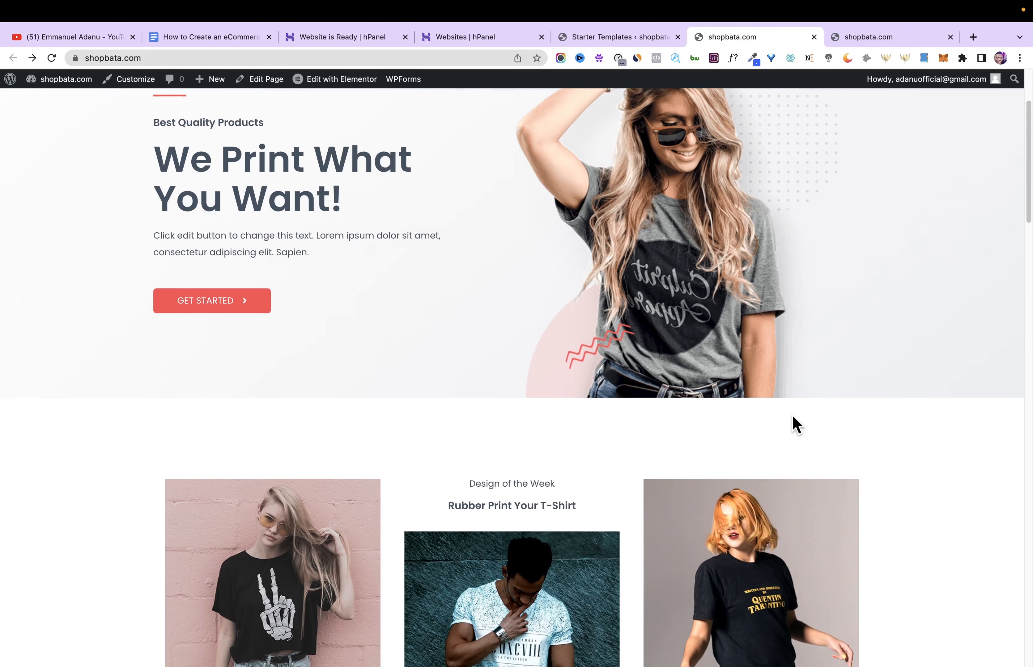
{"action": "scroll", "coordinate": [796, 468], "scroll_direction": "down", "scroll_amount": 4}
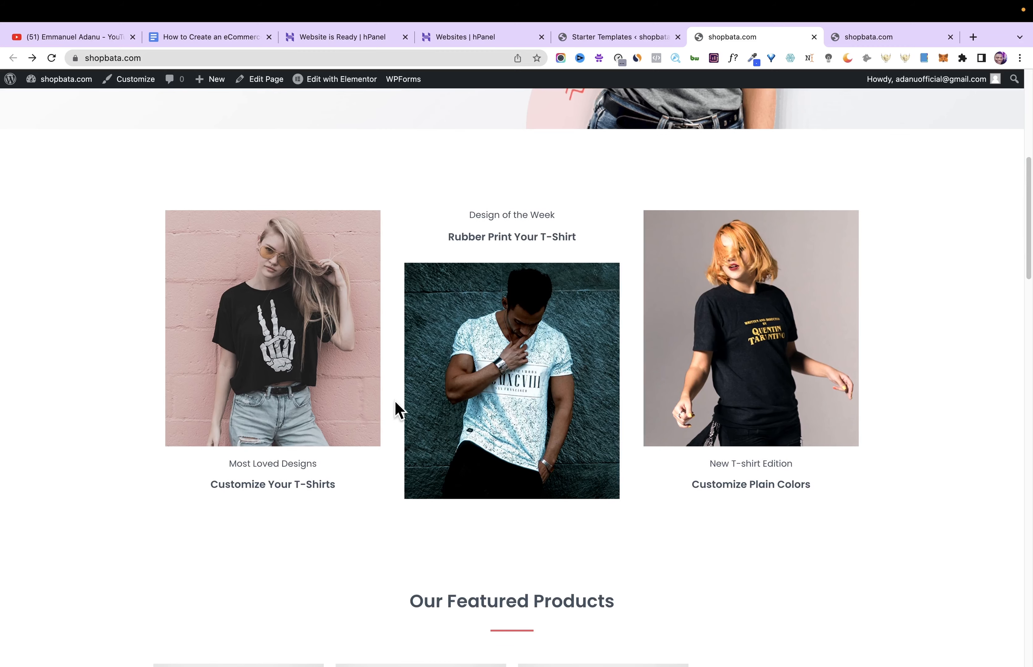
{"action": "scroll", "coordinate": [406, 410], "scroll_direction": "down", "scroll_amount": 8}
{"action": "left_click", "coordinate": [336, 475]}
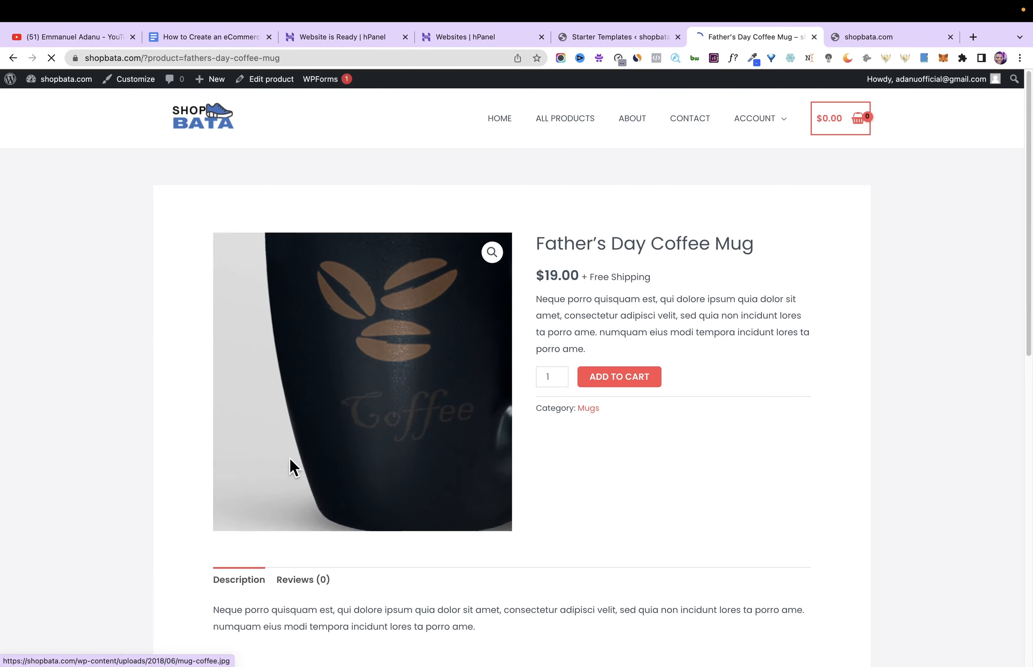
{"action": "scroll", "coordinate": [717, 381], "scroll_direction": "down", "scroll_amount": 1}
{"action": "scroll", "coordinate": [717, 381], "scroll_direction": "down", "scroll_amount": 7}
{"action": "scroll", "coordinate": [680, 403], "scroll_direction": "up", "scroll_amount": 5}
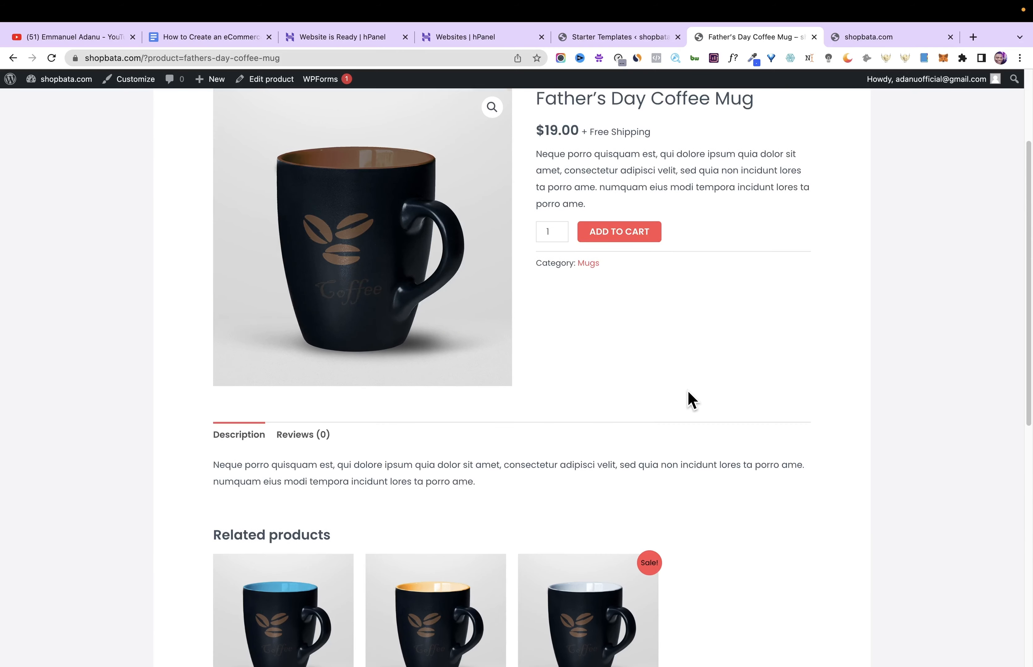
{"action": "scroll", "coordinate": [691, 399], "scroll_direction": "up", "scroll_amount": 3}
{"action": "left_click", "coordinate": [624, 381]}
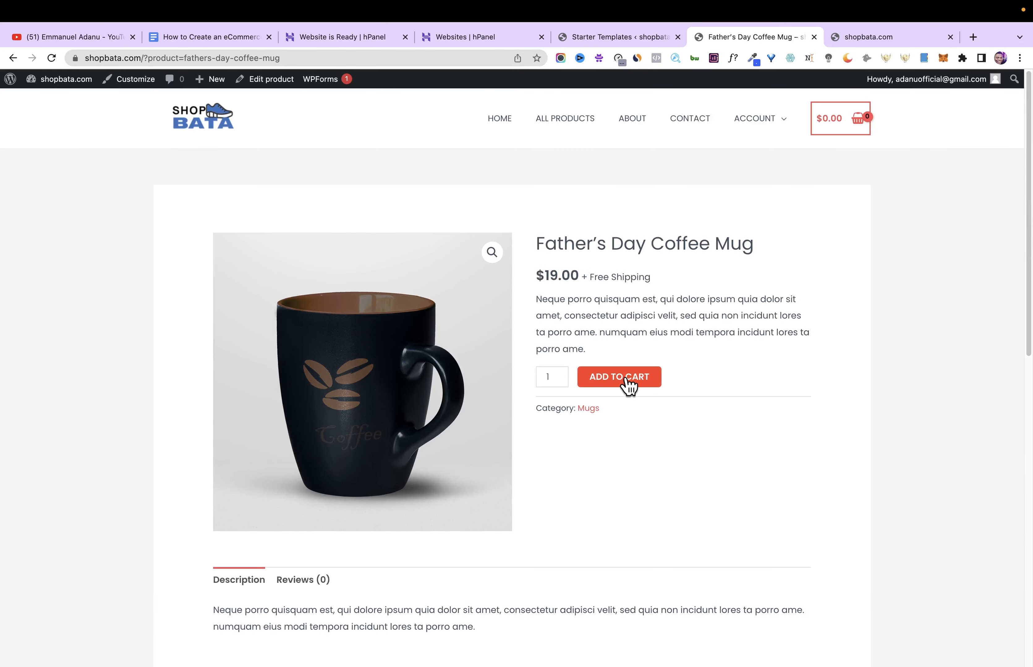
Step: Check the cart, return to the store home page, then open About WordPress
{"action": "left_click", "coordinate": [741, 268]}
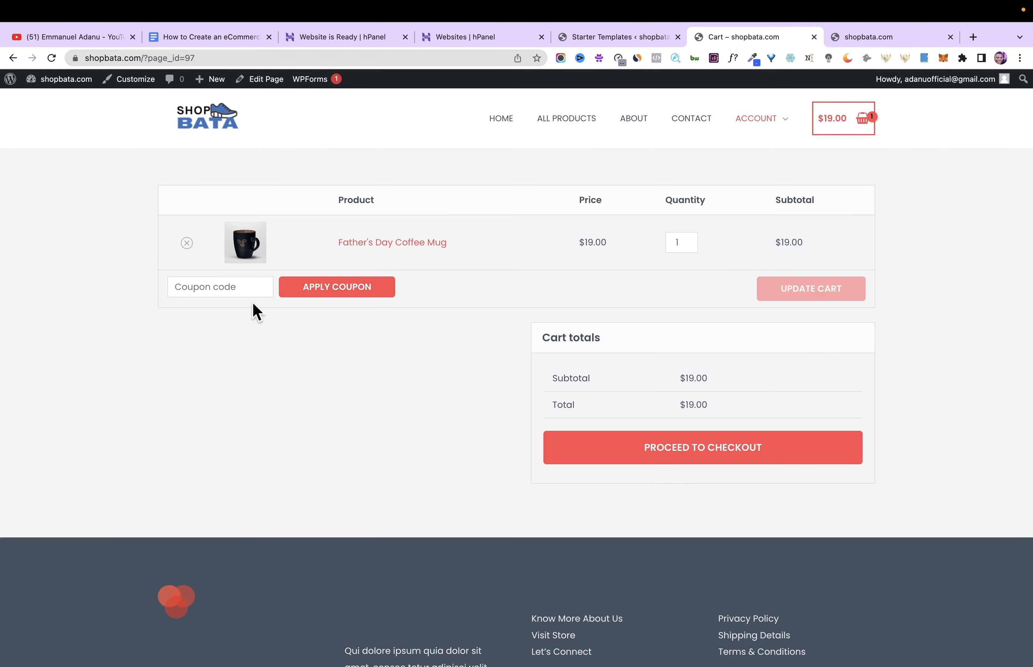
{"action": "left_click", "coordinate": [500, 119]}
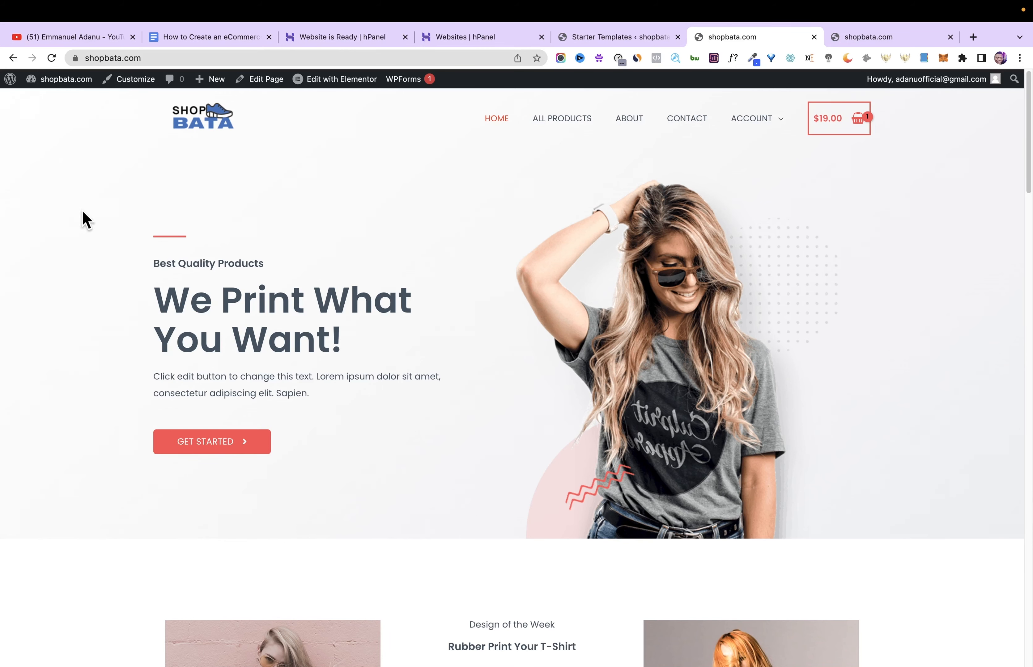
{"action": "left_click", "coordinate": [9, 79]}
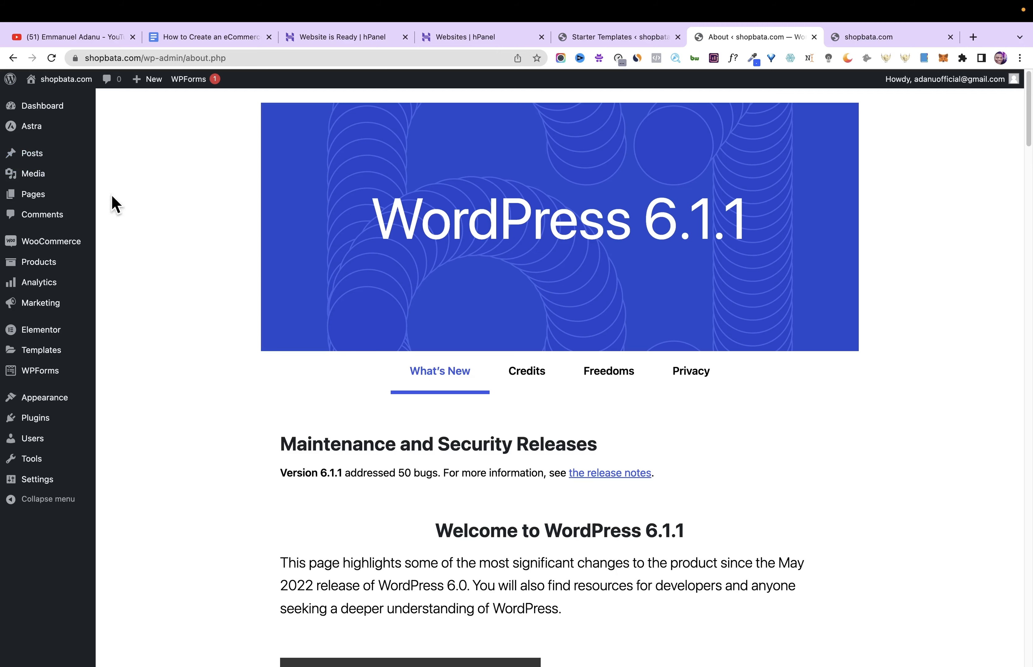
Step: Upload shoe images 01–10 from the '01. Shopbata' folder into the Media Library
{"action": "left_click", "coordinate": [31, 179]}
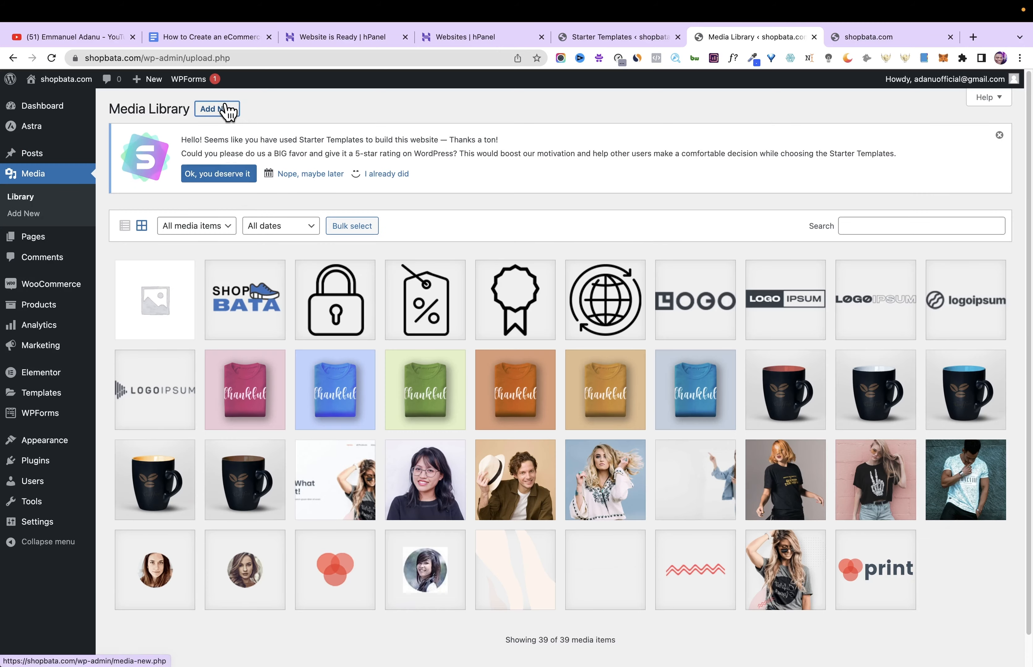
{"action": "left_click", "coordinate": [227, 109]}
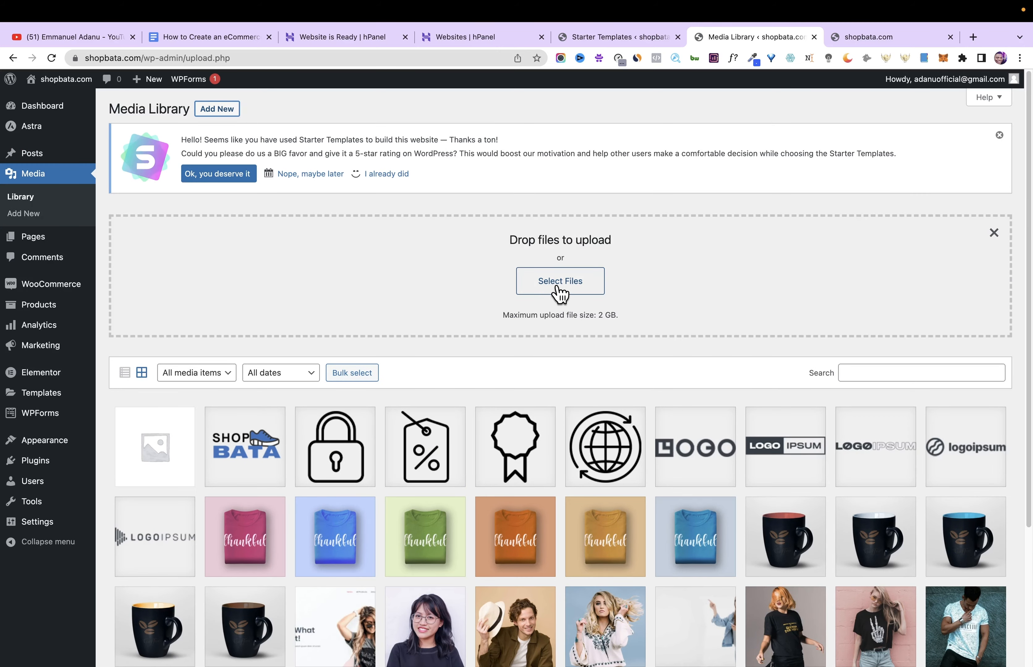
{"action": "left_click", "coordinate": [560, 293]}
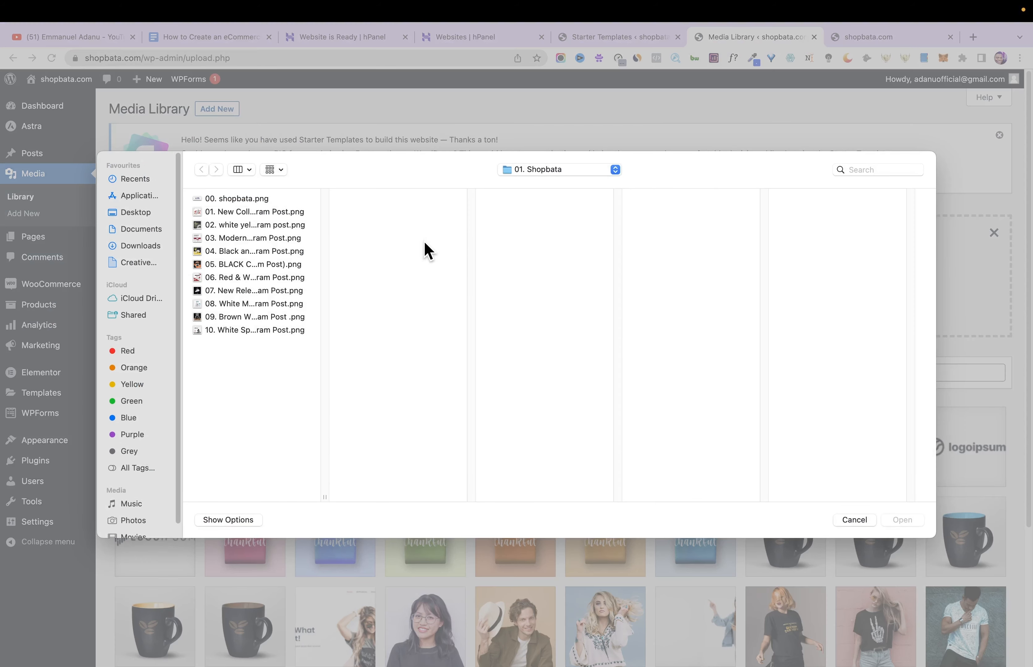
{"action": "left_click", "coordinate": [262, 213]}
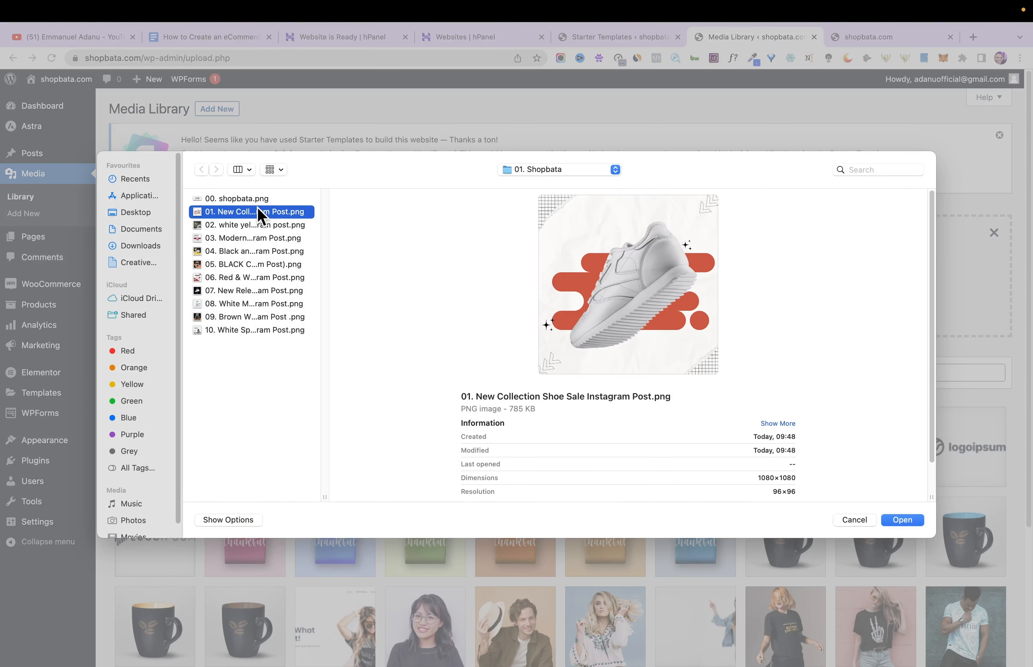
{"action": "key", "text": "shift+Down"}
{"action": "key", "text": "shift+Down"}
{"action": "key", "text": "shift+Down"}
{"action": "key", "text": "shift+Down"}
{"action": "key", "text": "shift+Down"}
{"action": "key", "text": "shift+Down"}
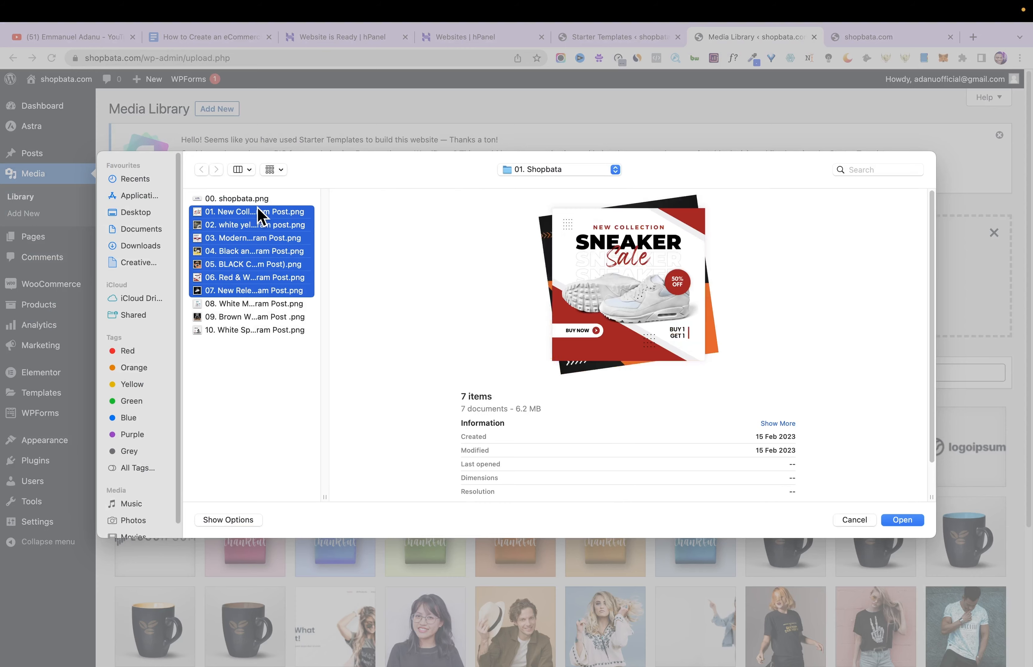
{"action": "key", "text": "shift+Down"}
{"action": "key", "text": "shift+Down"}
{"action": "key", "text": "shift+Down"}
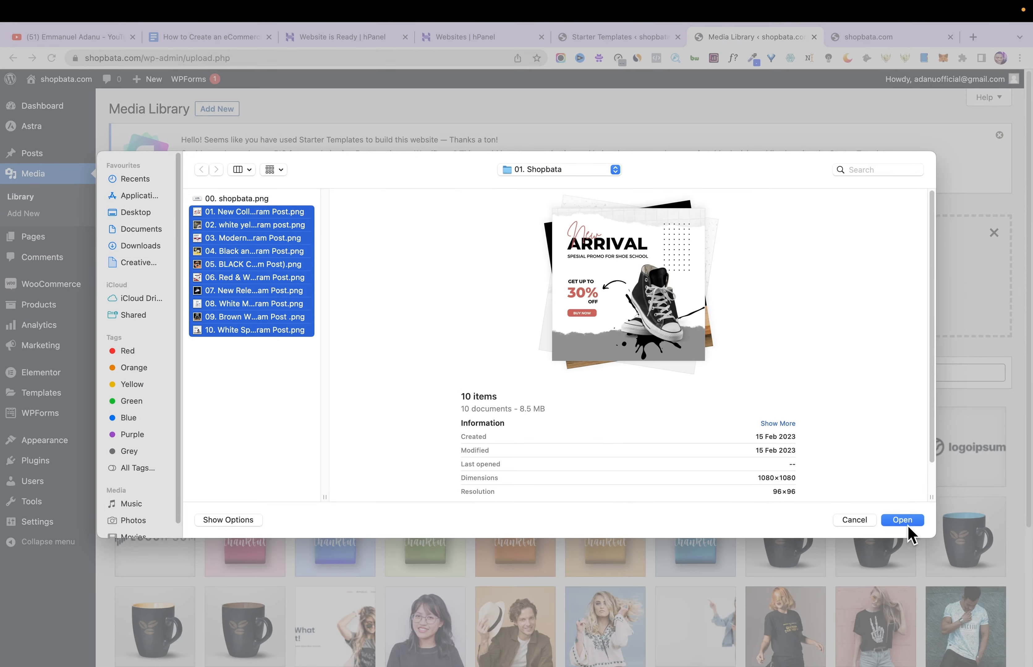
{"action": "left_click", "coordinate": [902, 520]}
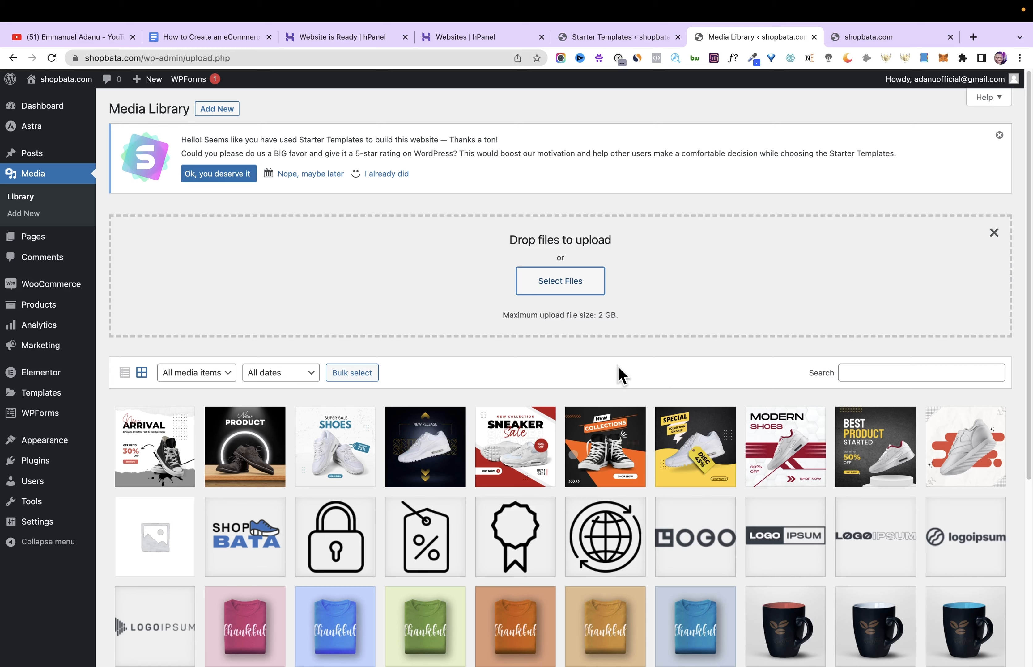
Step: Open the Father's Day Coffee Mug product and replace its title and description
{"action": "left_click", "coordinate": [31, 310]}
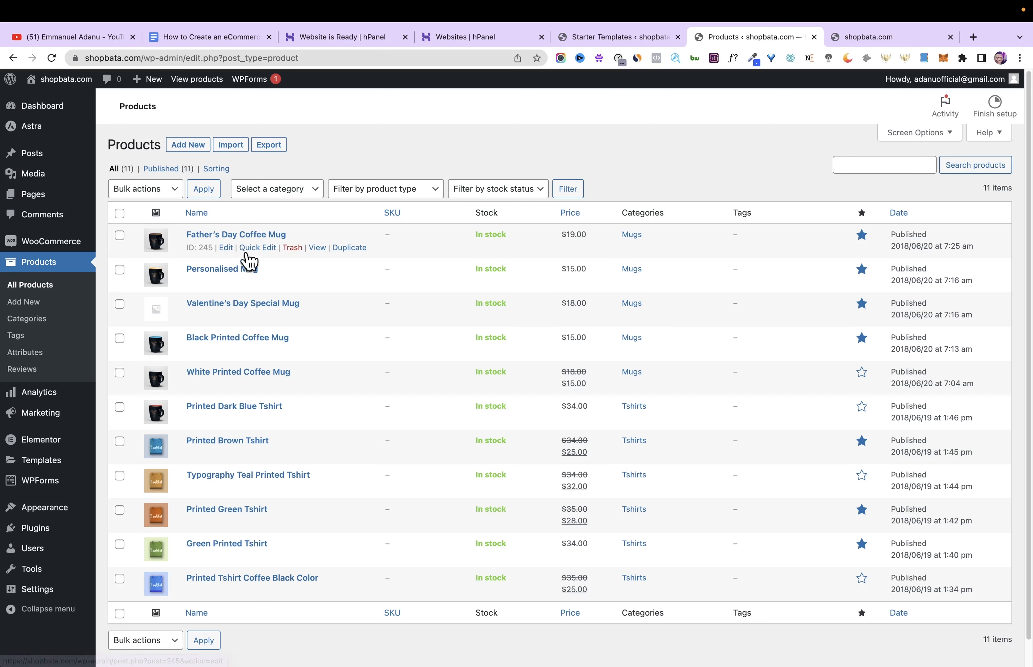
{"action": "left_click", "coordinate": [226, 248]}
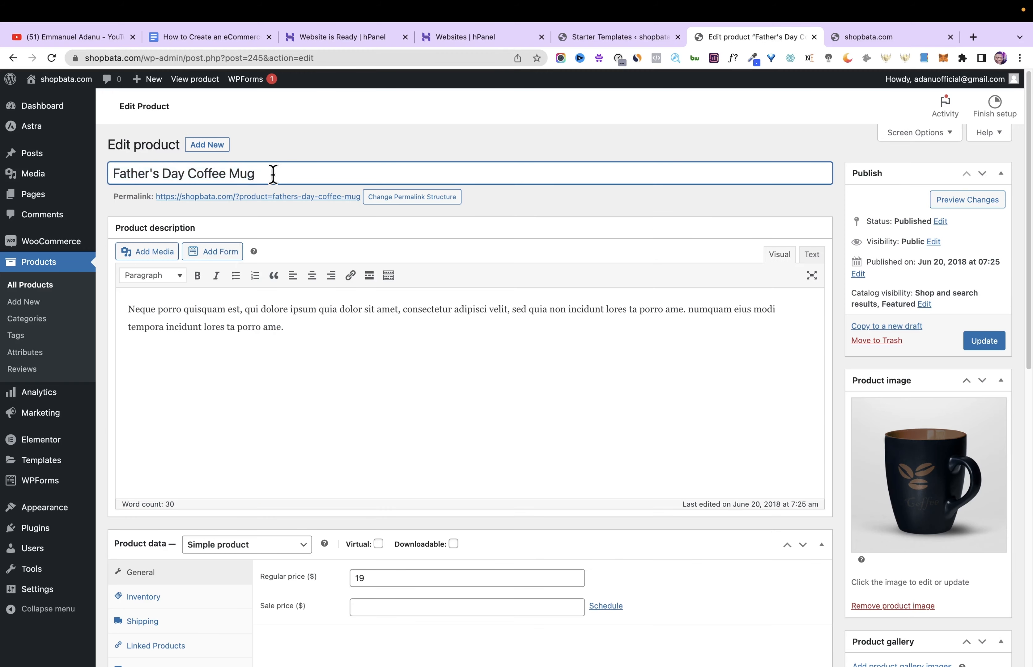
{"action": "left_click_drag", "start_coordinate": [273, 175], "coordinate": [83, 189]}
{"action": "left_click_drag", "start_coordinate": [278, 333], "coordinate": [199, 332]}
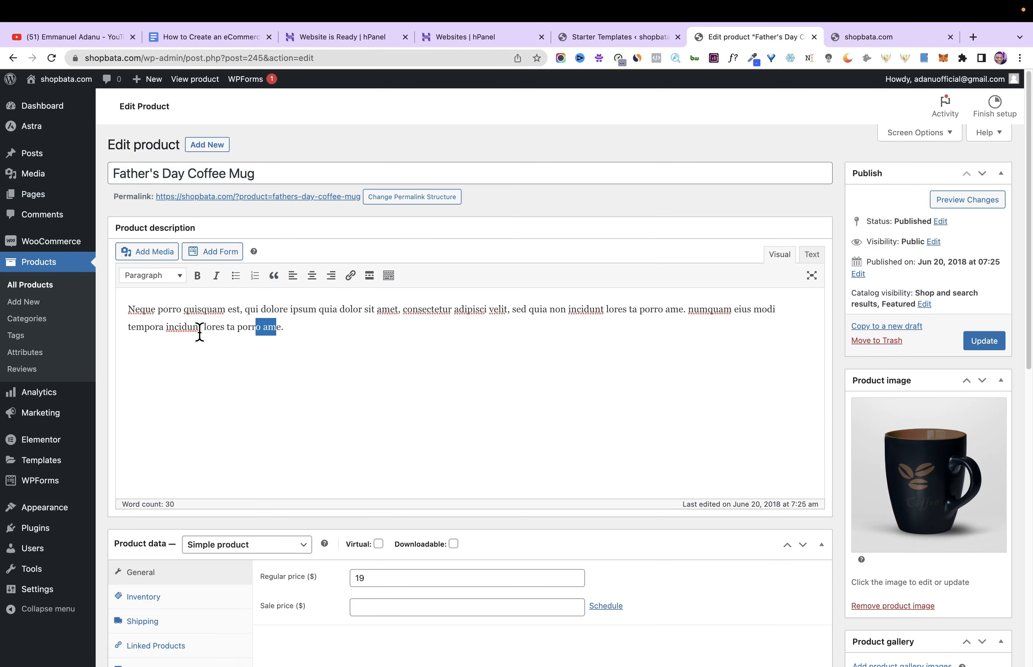
{"action": "scroll", "coordinate": [478, 420], "scroll_direction": "down", "scroll_amount": 5}
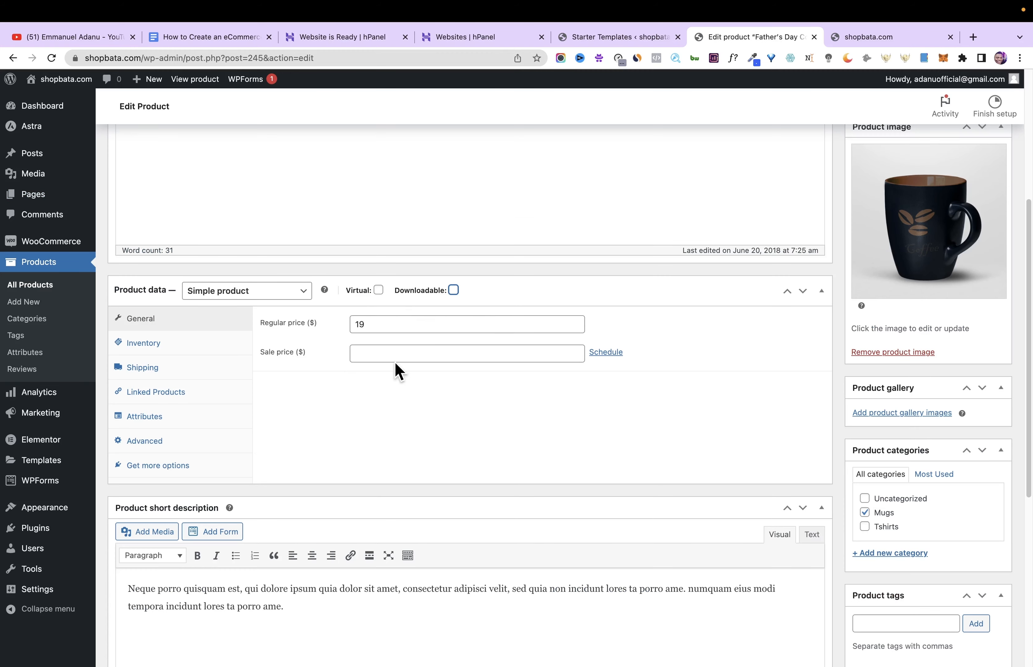
{"action": "left_click", "coordinate": [454, 291]}
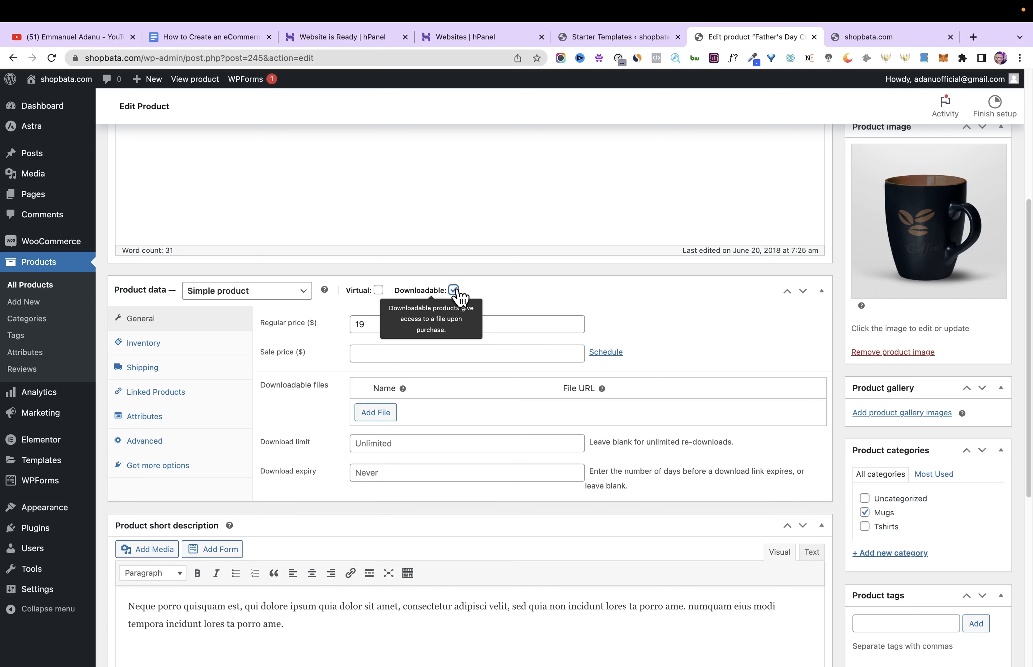
{"action": "left_click", "coordinate": [455, 291]}
{"action": "scroll", "coordinate": [1028, 413], "scroll_direction": "down", "scroll_amount": 2}
{"action": "scroll", "coordinate": [1029, 414], "scroll_direction": "down", "scroll_amount": 1}
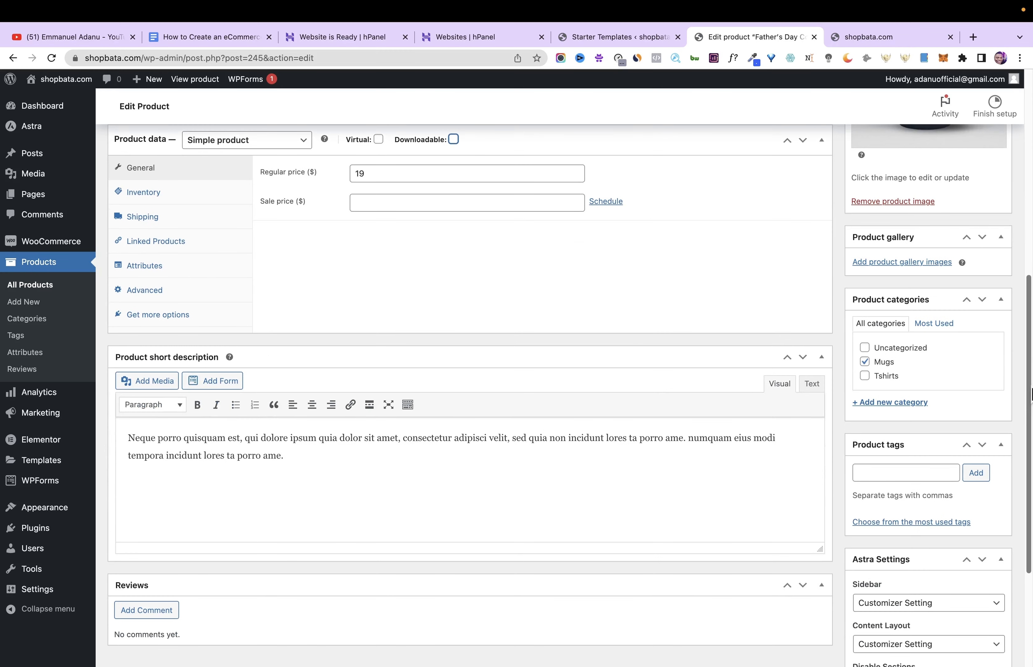
{"action": "scroll", "coordinate": [924, 291], "scroll_direction": "up", "scroll_amount": 5}
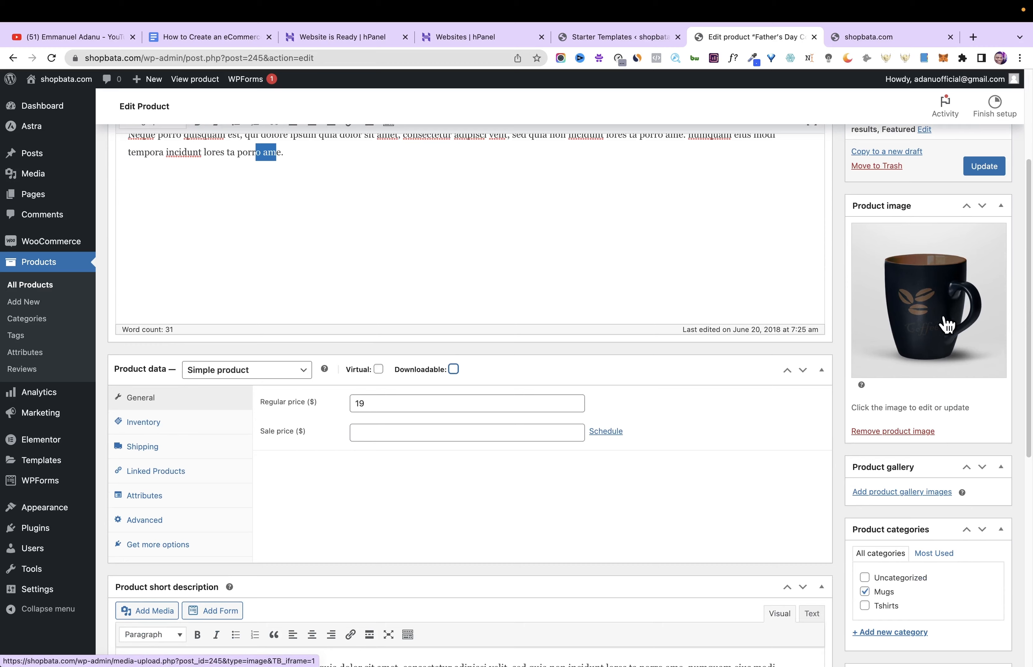
{"action": "scroll", "coordinate": [933, 316], "scroll_direction": "up", "scroll_amount": 3}
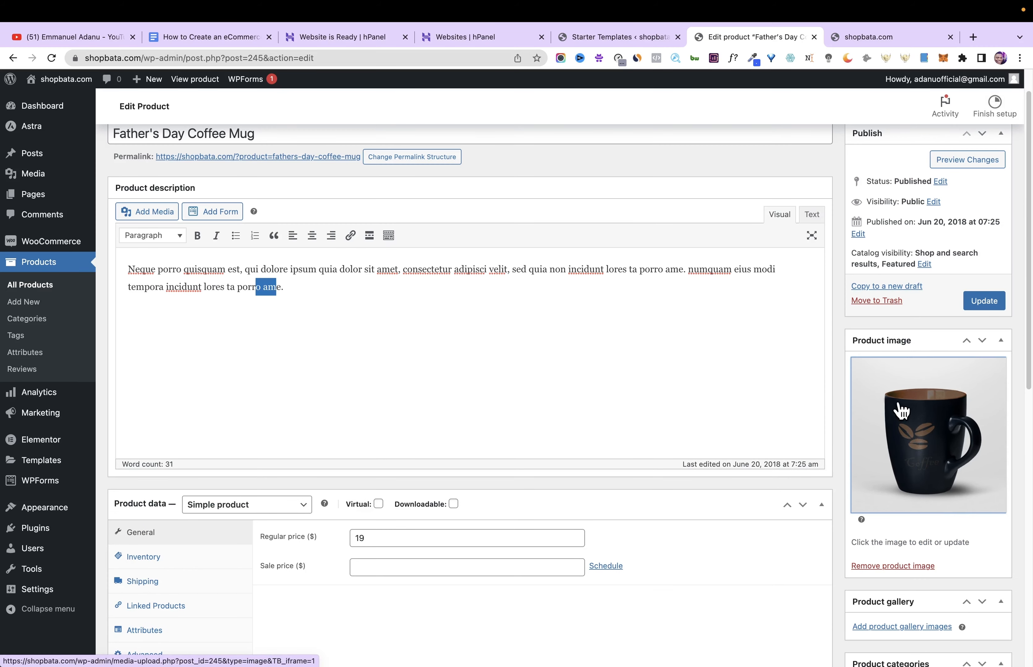
Step: Set the Best Product shoe as product image, update the sneaker, and reload the storefront
{"action": "left_click", "coordinate": [916, 434]}
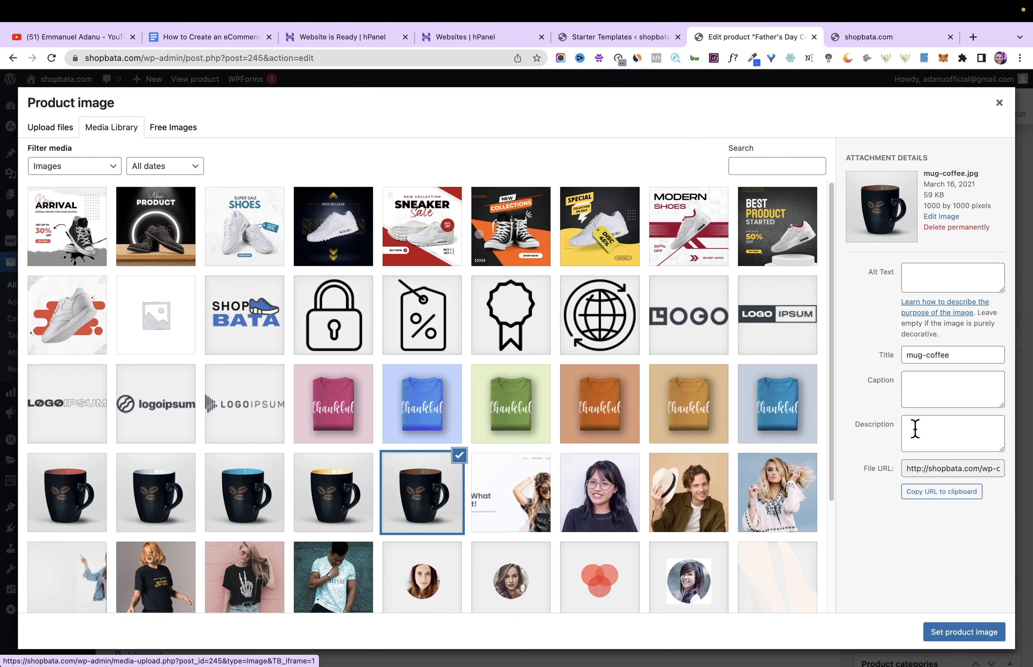
{"action": "left_click", "coordinate": [783, 243]}
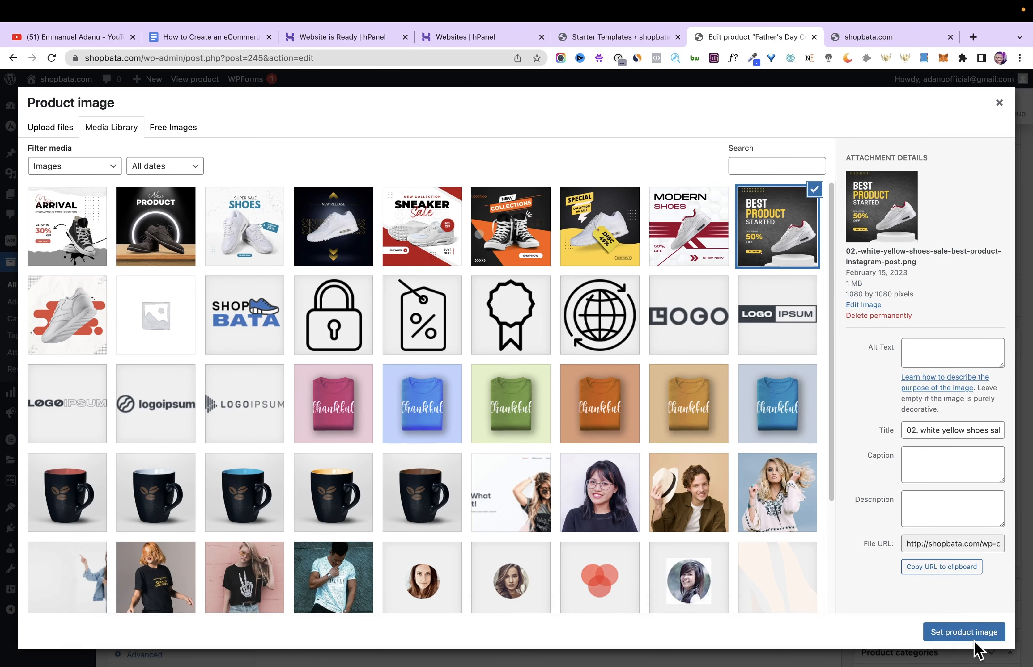
{"action": "left_click", "coordinate": [963, 637]}
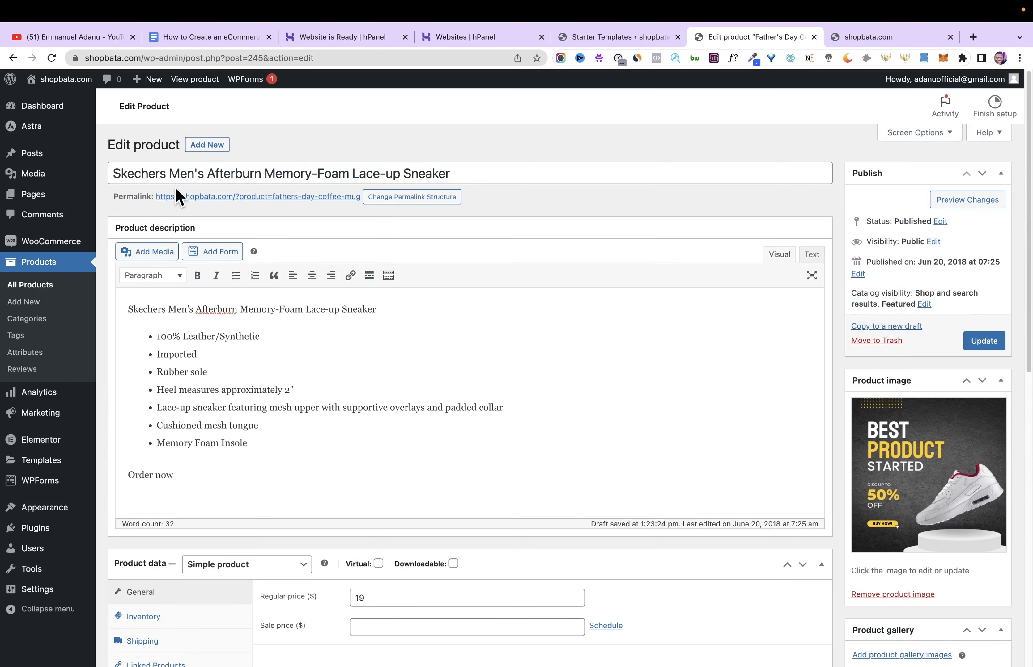
{"action": "left_click", "coordinate": [277, 425]}
{"action": "left_click", "coordinate": [984, 343]}
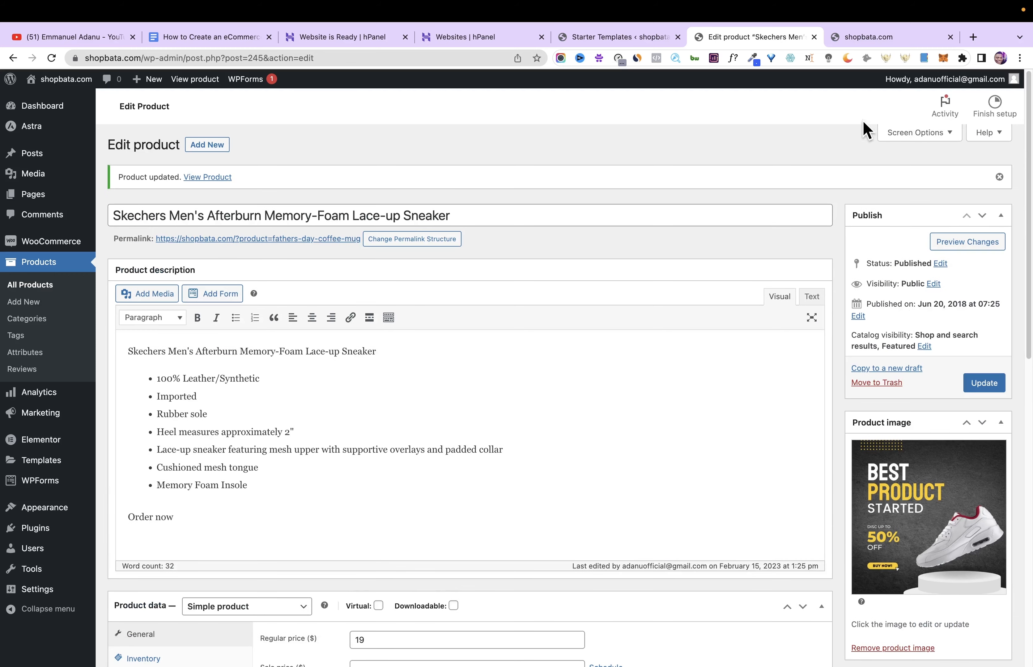
{"action": "left_click", "coordinate": [867, 38]}
{"action": "left_click", "coordinate": [51, 59]}
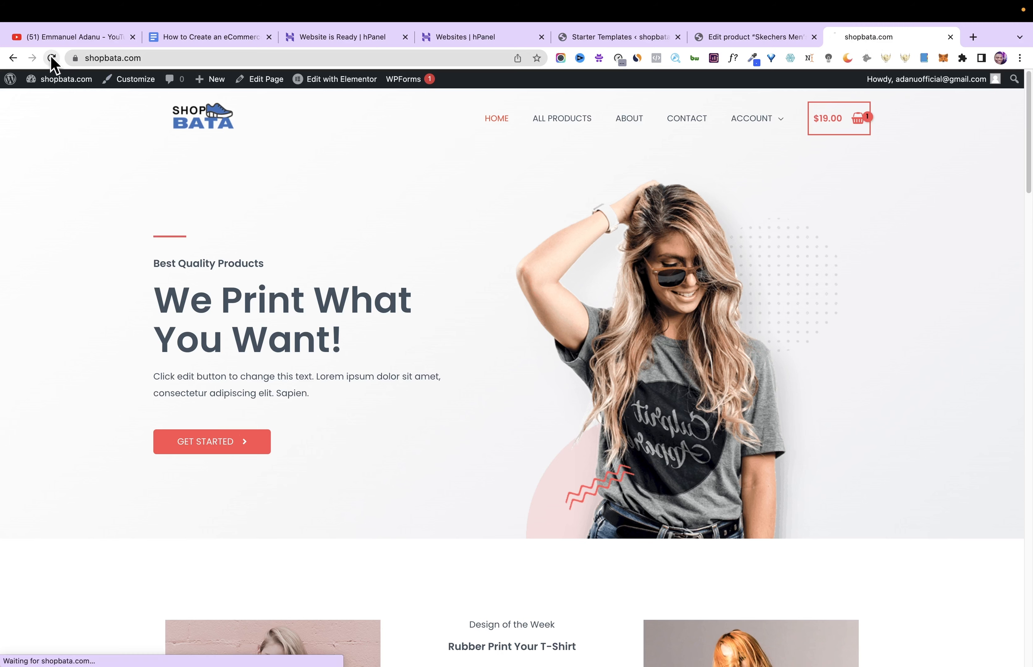
Step: Browse the store's nine published shoe products, then return to the live storefront home page
{"action": "scroll", "coordinate": [272, 433], "scroll_direction": "down", "scroll_amount": 15}
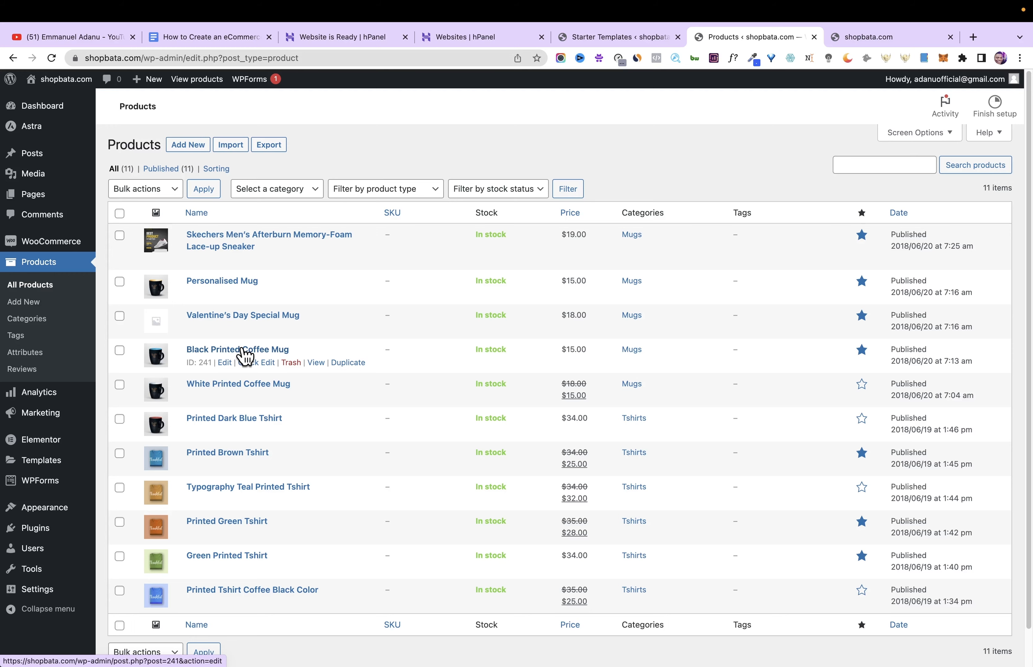
{"action": "left_click", "coordinate": [190, 146]}
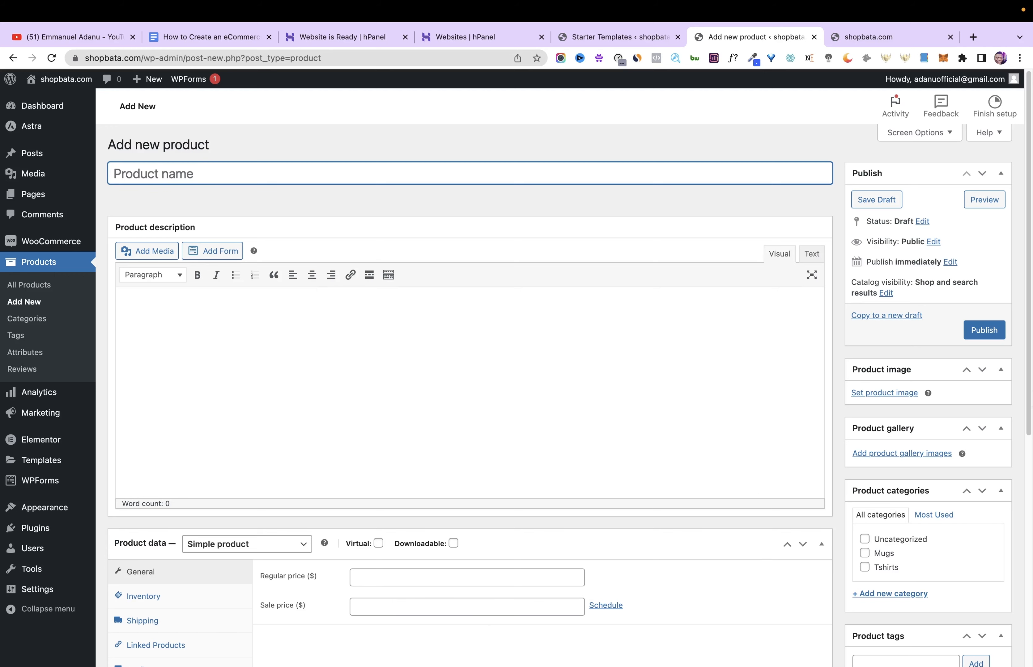
{"action": "scroll", "coordinate": [406, 553], "scroll_direction": "down", "scroll_amount": 7}
{"action": "scroll", "coordinate": [900, 312], "scroll_direction": "up", "scroll_amount": 6}
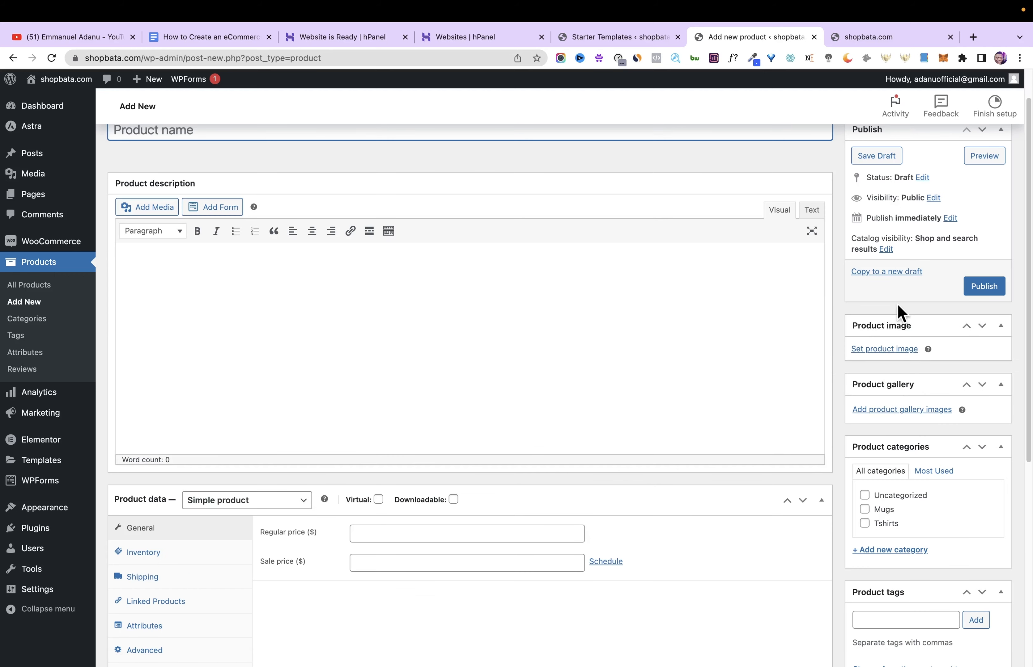
{"action": "scroll", "coordinate": [991, 330], "scroll_direction": "down", "scroll_amount": 6}
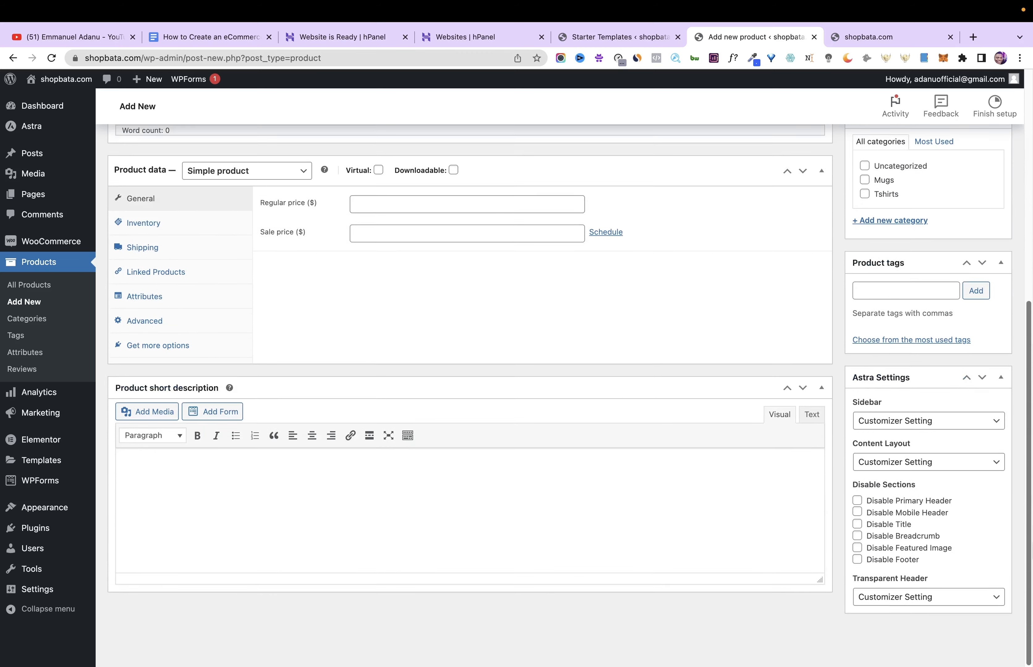
{"action": "scroll", "coordinate": [991, 339], "scroll_direction": "up", "scroll_amount": 6}
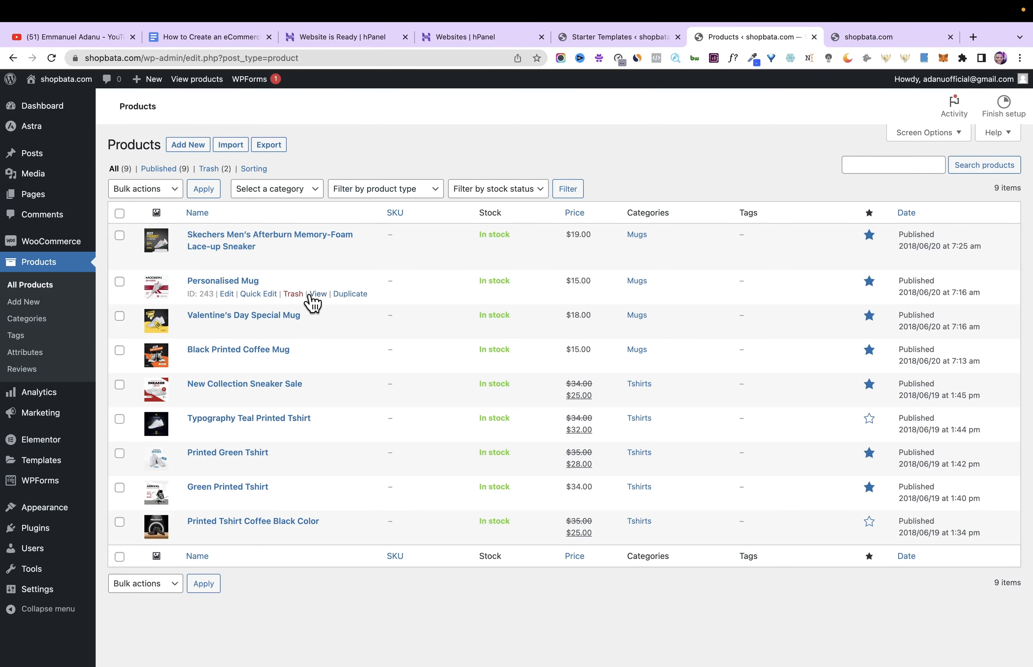
{"action": "left_click", "coordinate": [864, 42]}
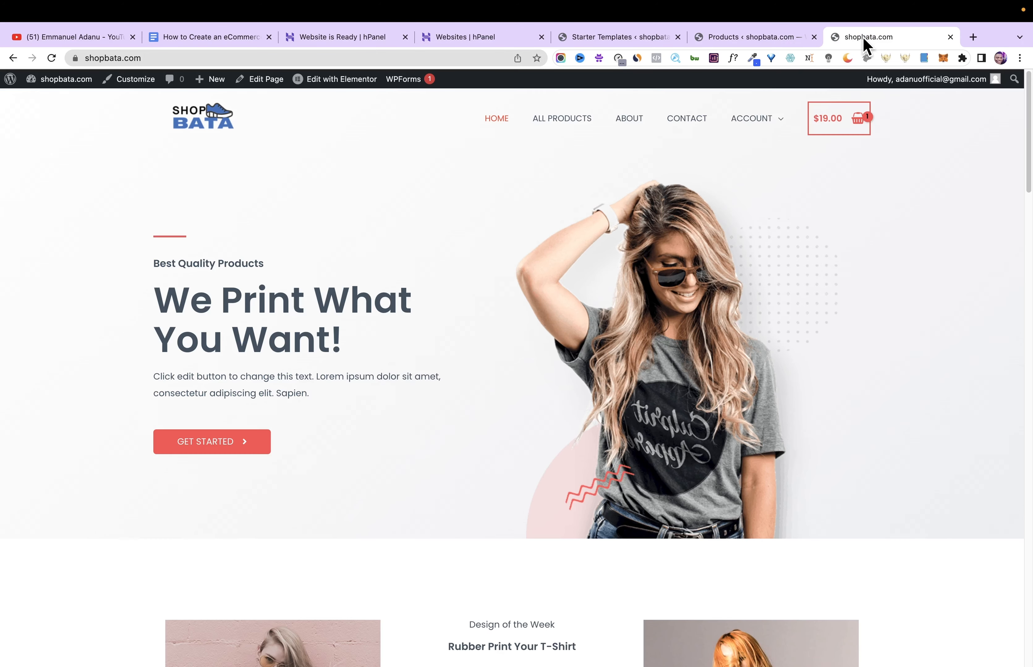
{"action": "left_click", "coordinate": [52, 59]}
{"action": "scroll", "coordinate": [550, 438], "scroll_direction": "down", "scroll_amount": 15}
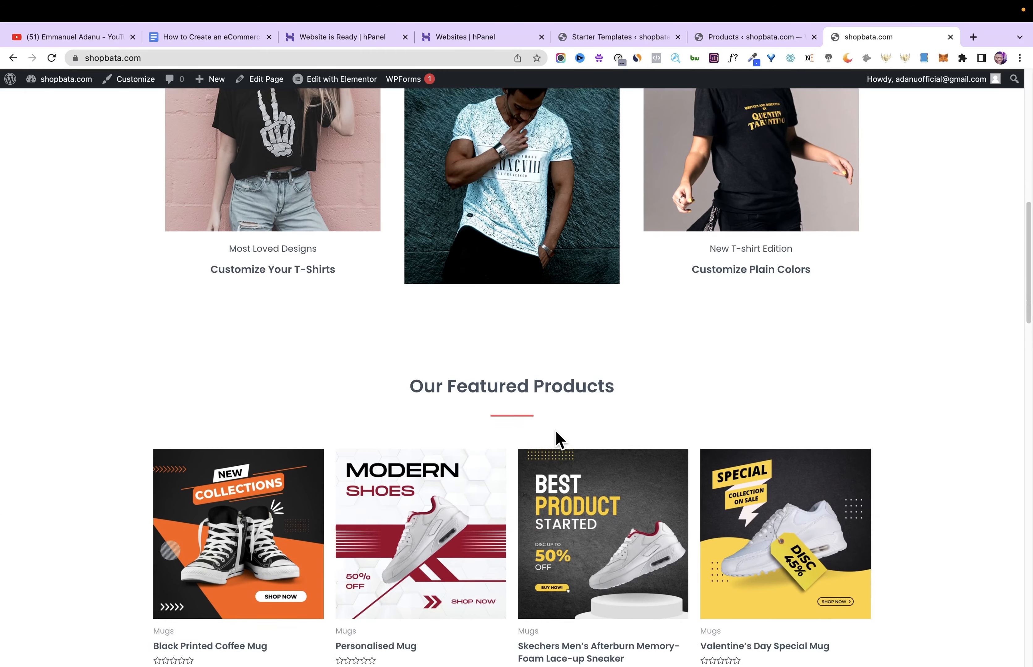
{"action": "scroll", "coordinate": [534, 452], "scroll_direction": "down", "scroll_amount": 3}
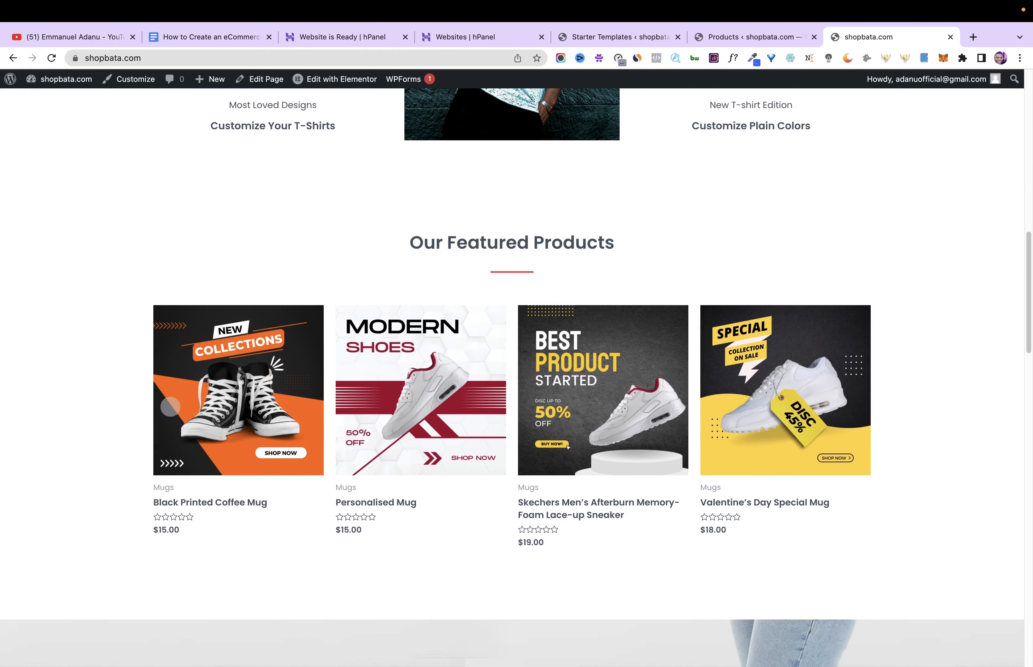
{"action": "scroll", "coordinate": [477, 565], "scroll_direction": "down", "scroll_amount": 8}
{"action": "scroll", "coordinate": [464, 558], "scroll_direction": "down", "scroll_amount": 15}
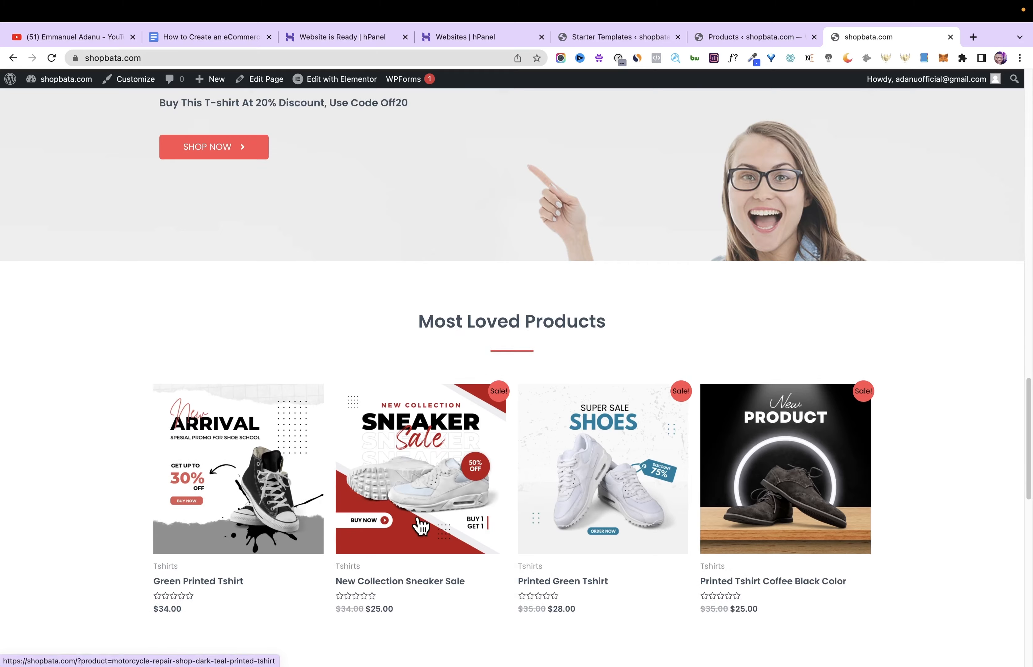
{"action": "scroll", "coordinate": [633, 468], "scroll_direction": "up", "scroll_amount": 20}
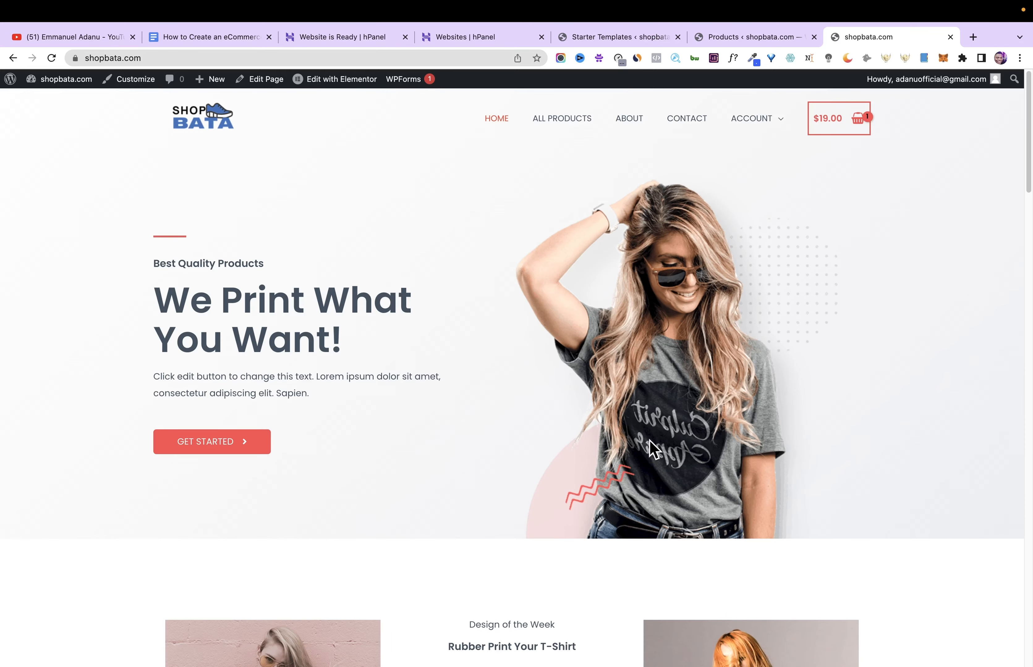
{"action": "left_click", "coordinate": [561, 124]}
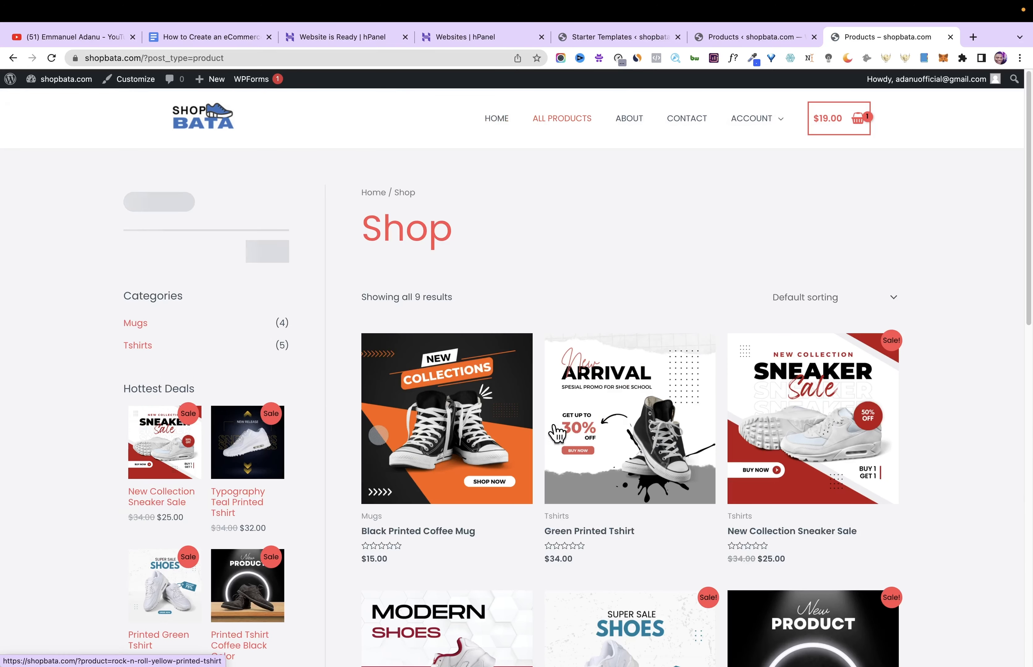
{"action": "scroll", "coordinate": [527, 542], "scroll_direction": "down", "scroll_amount": 12}
{"action": "scroll", "coordinate": [533, 532], "scroll_direction": "up", "scroll_amount": 13}
{"action": "left_click", "coordinate": [501, 124]}
{"action": "scroll", "coordinate": [63, 360], "scroll_direction": "down", "scroll_amount": 20}
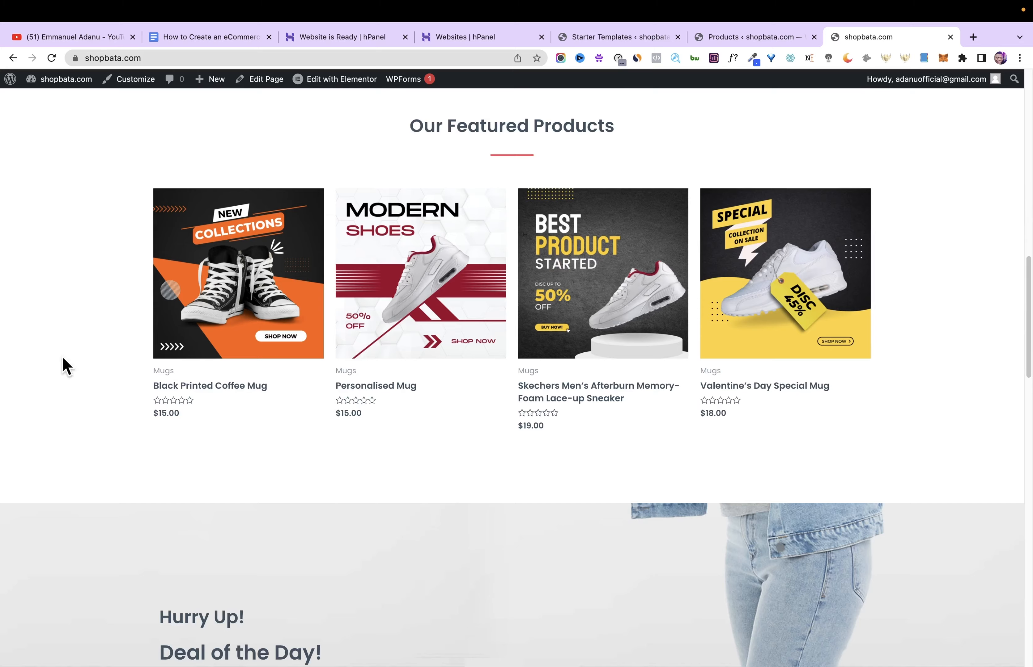
{"action": "scroll", "coordinate": [494, 484], "scroll_direction": "down", "scroll_amount": 12}
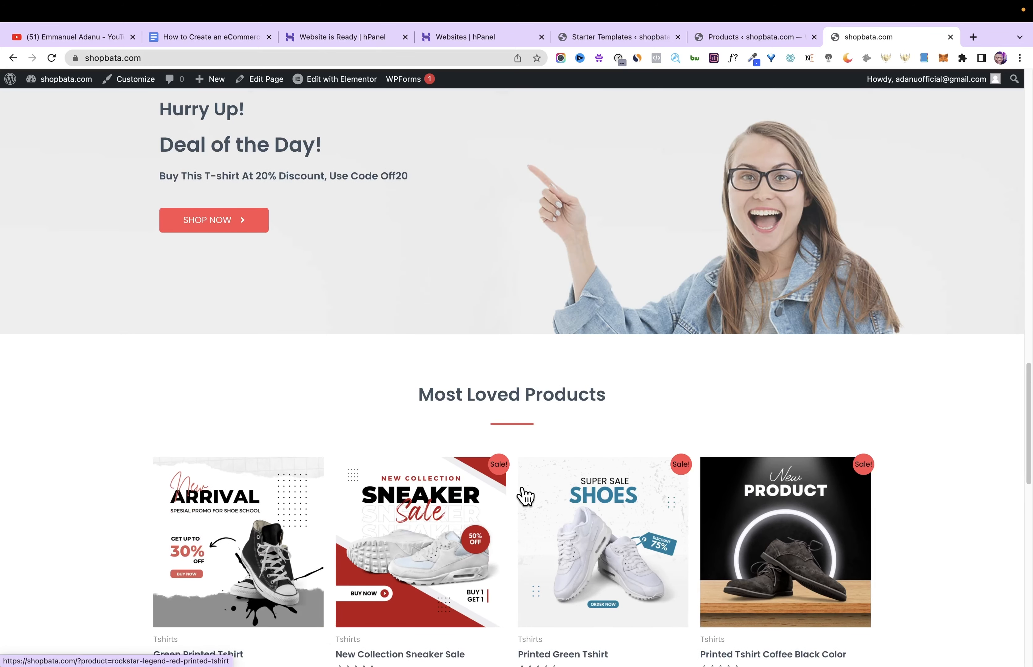
{"action": "scroll", "coordinate": [538, 495], "scroll_direction": "up", "scroll_amount": 1}
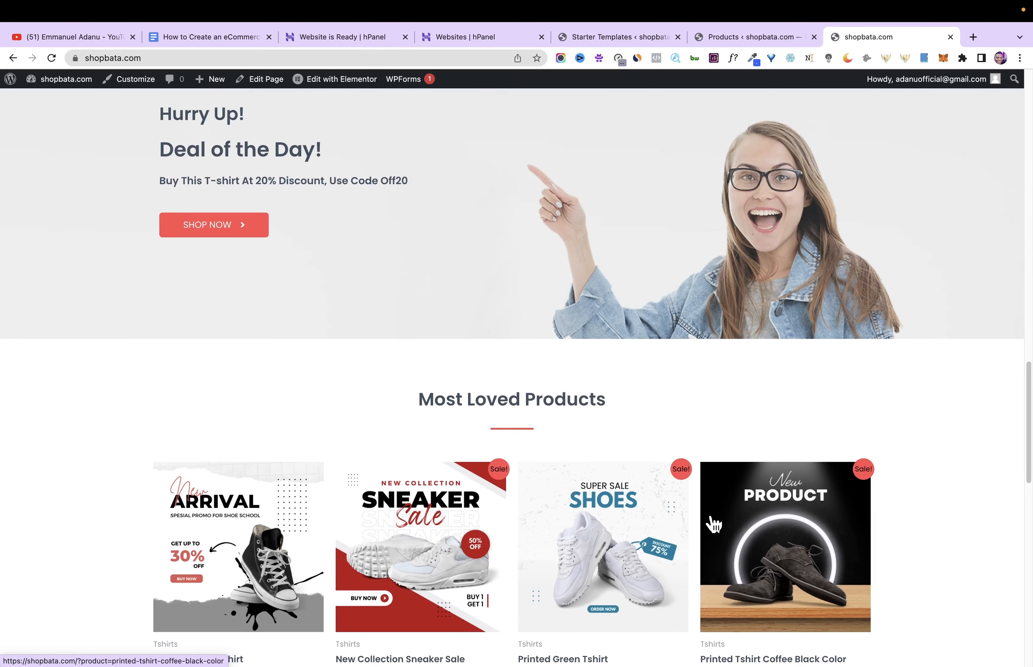
{"action": "left_click", "coordinate": [754, 37]}
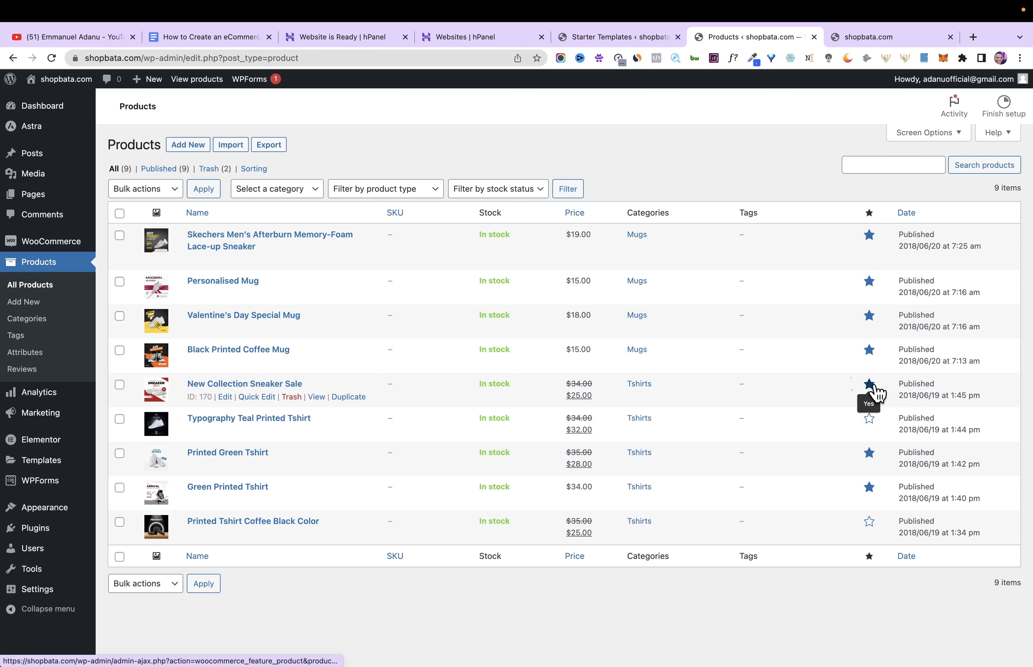
{"action": "left_click", "coordinate": [870, 386]}
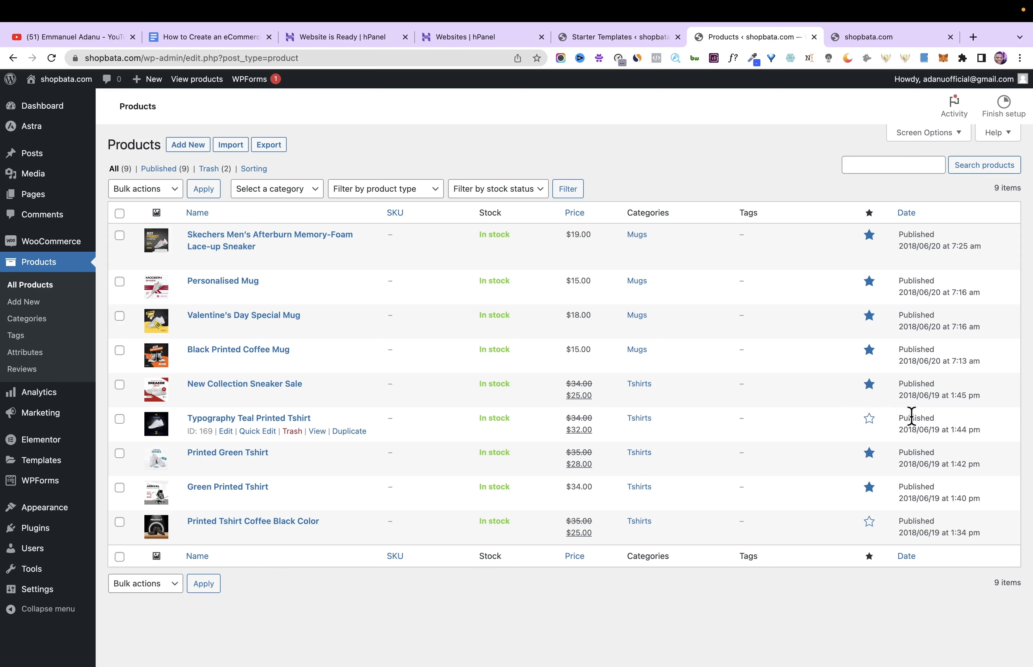
{"action": "left_click", "coordinate": [30, 321]}
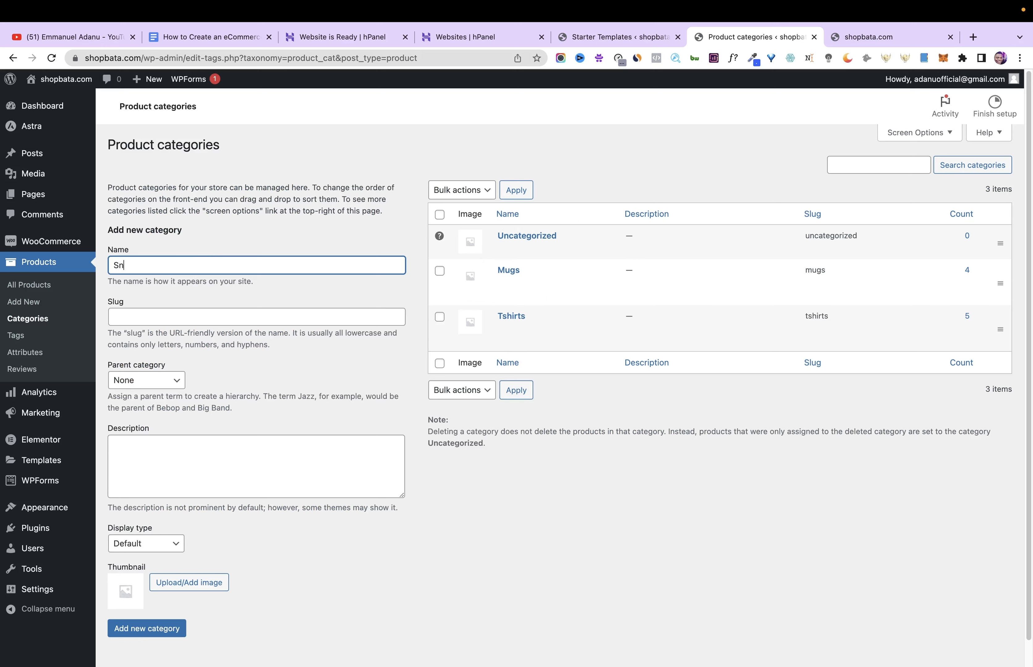
Step: Name the new category Sneakers with slug 'Shop Bata Sneakers'
{"action": "type", "text": "eakers"}
{"action": "key", "text": "Tab"}
{"action": "type", "text": "Shop Bata Sneakers"}
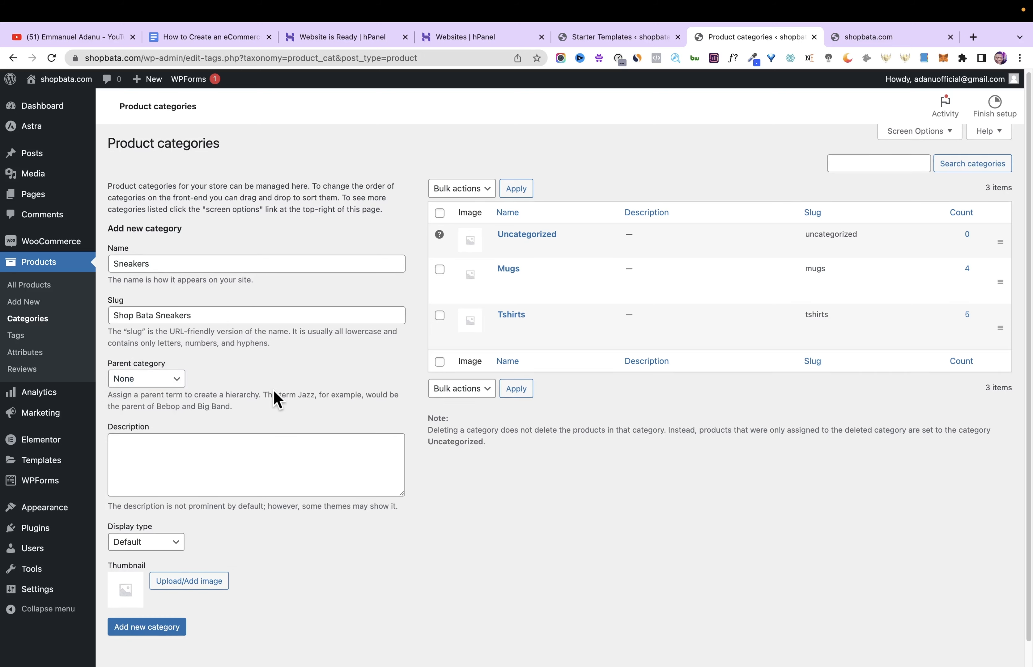
{"action": "scroll", "coordinate": [261, 434], "scroll_direction": "down", "scroll_amount": 1}
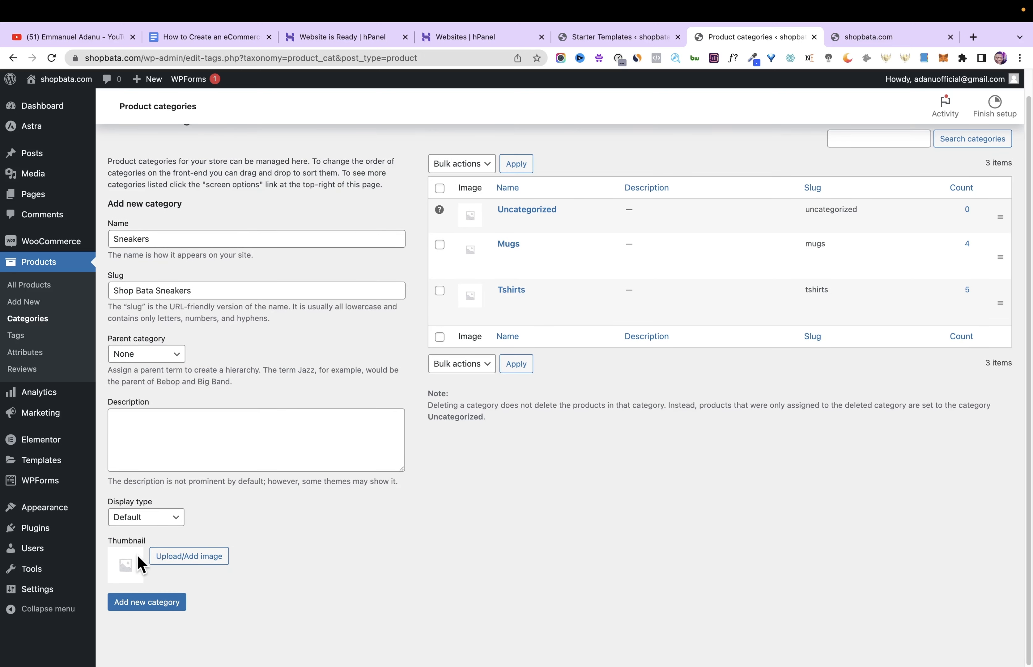
Step: Give the category the white sneaker thumbnail, add it, and go to All Products
{"action": "left_click", "coordinate": [168, 559]}
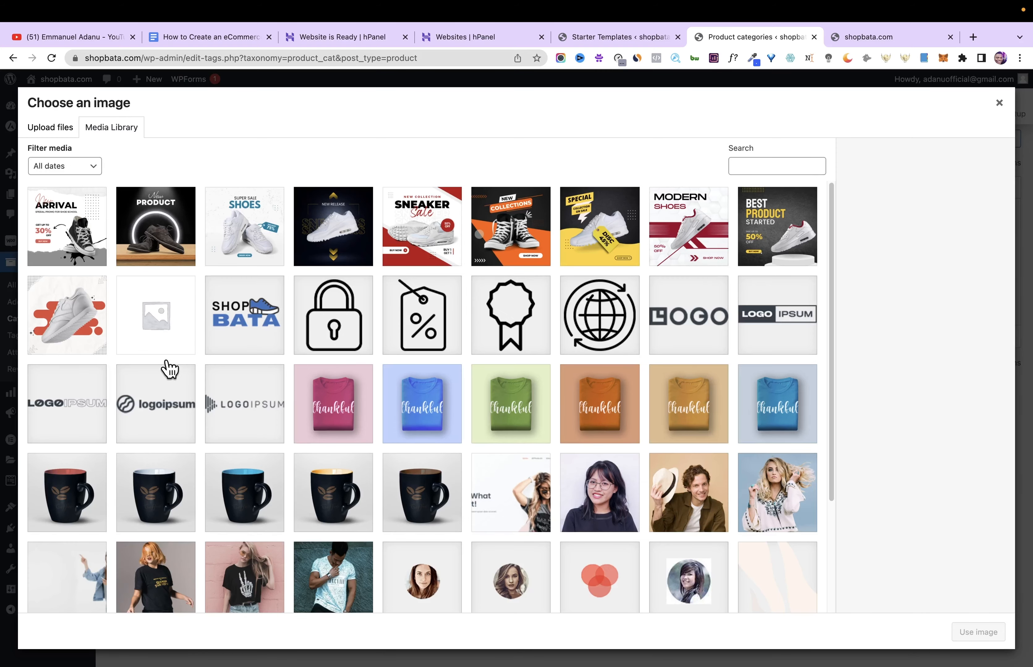
{"action": "left_click", "coordinate": [74, 325]}
{"action": "left_click", "coordinate": [971, 633]}
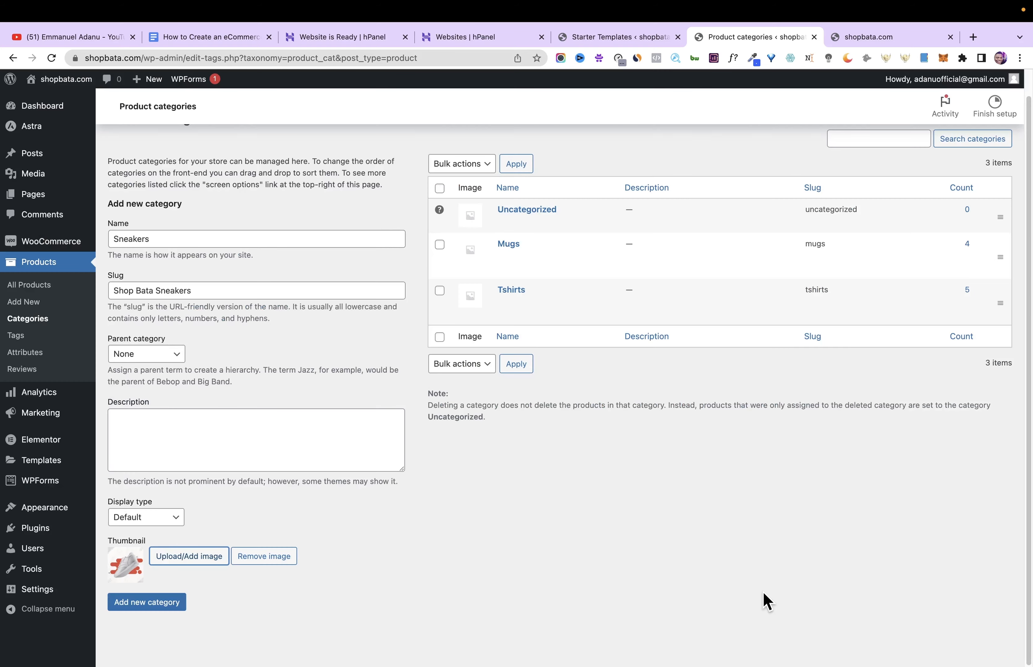
{"action": "left_click", "coordinate": [163, 606]}
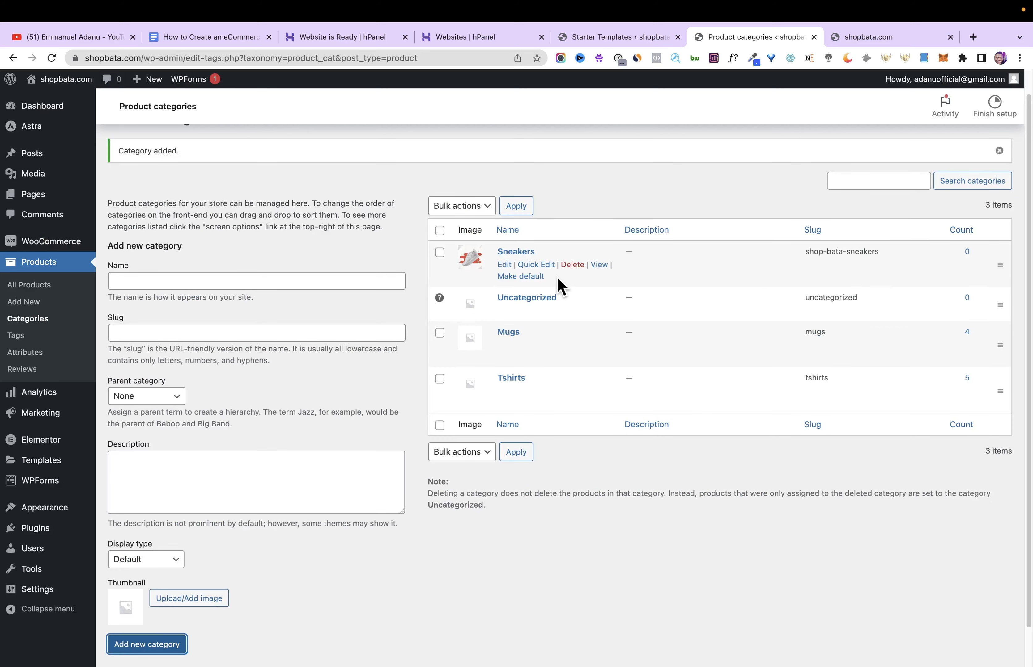
{"action": "left_click", "coordinate": [29, 285]}
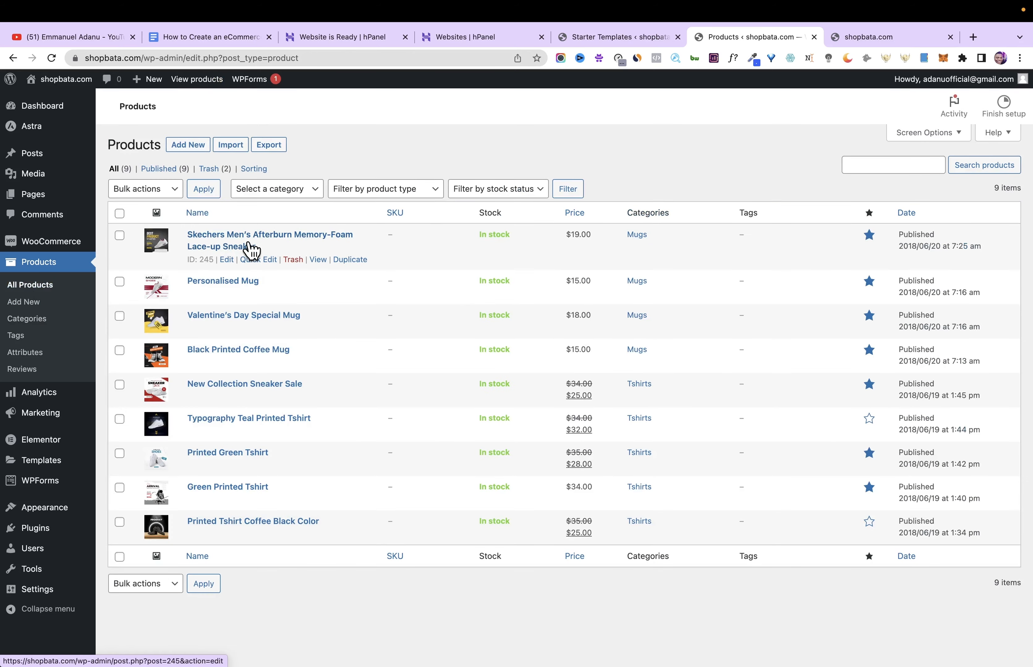
Step: Move the Skechers sneaker from the Mugs category to Sneakers and update it
{"action": "left_click", "coordinate": [227, 259]}
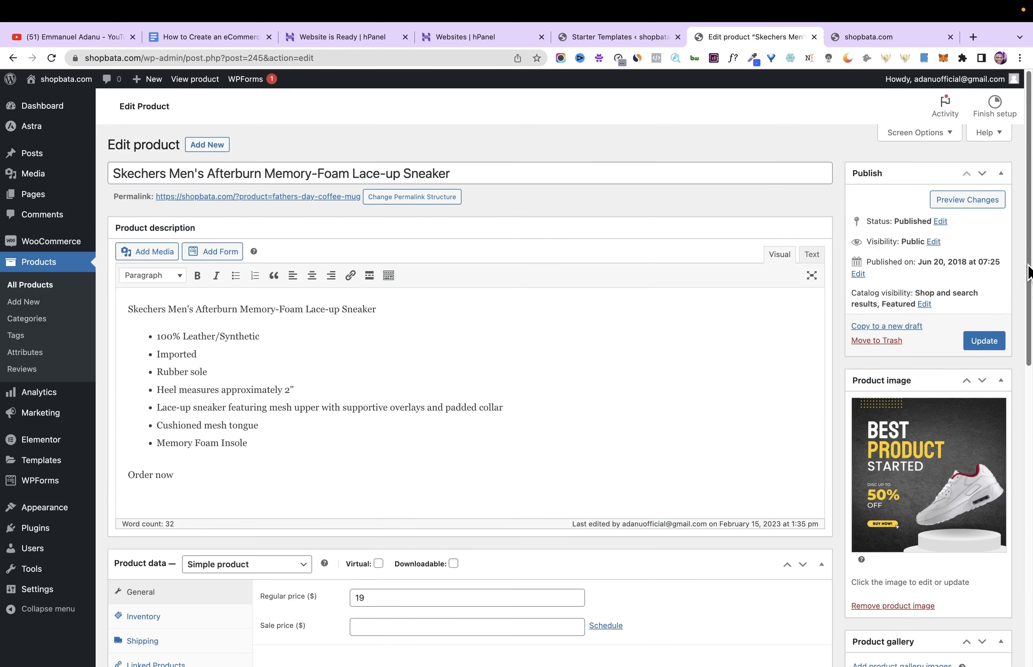
{"action": "left_click_drag", "start_coordinate": [1029, 271], "coordinate": [1027, 234]}
{"action": "left_click", "coordinate": [865, 399]}
{"action": "left_click", "coordinate": [864, 386]}
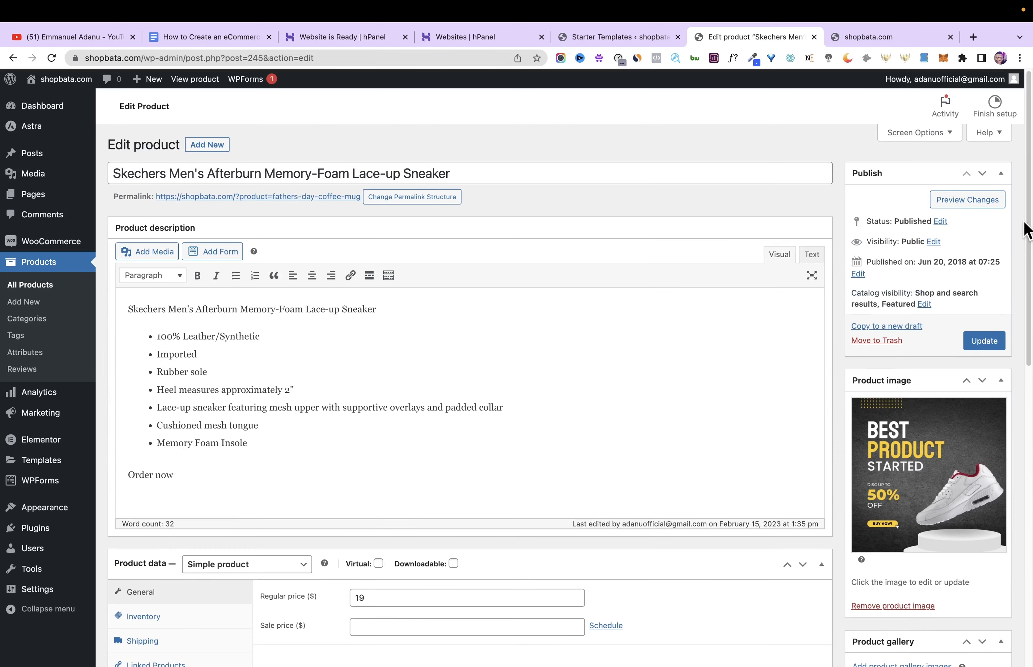
{"action": "left_click", "coordinate": [1004, 344]}
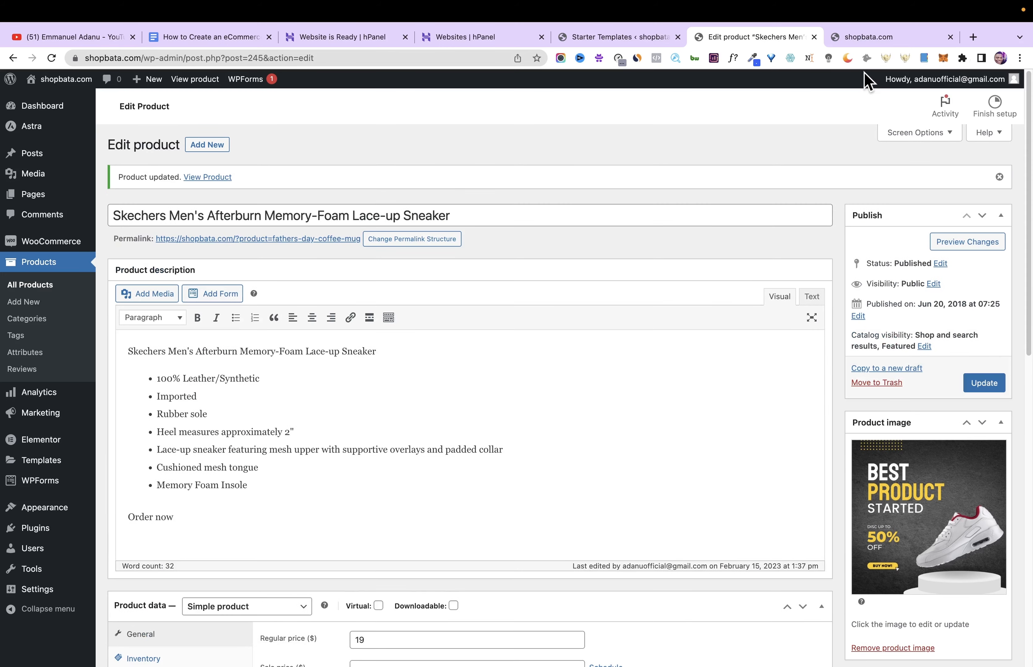
Step: View the sneaker on the storefront's Sneakers category page
{"action": "left_click", "coordinate": [863, 39]}
{"action": "scroll", "coordinate": [512, 369], "scroll_direction": "up", "scroll_amount": 15}
{"action": "left_click", "coordinate": [562, 119]}
{"action": "left_click", "coordinate": [146, 377]}
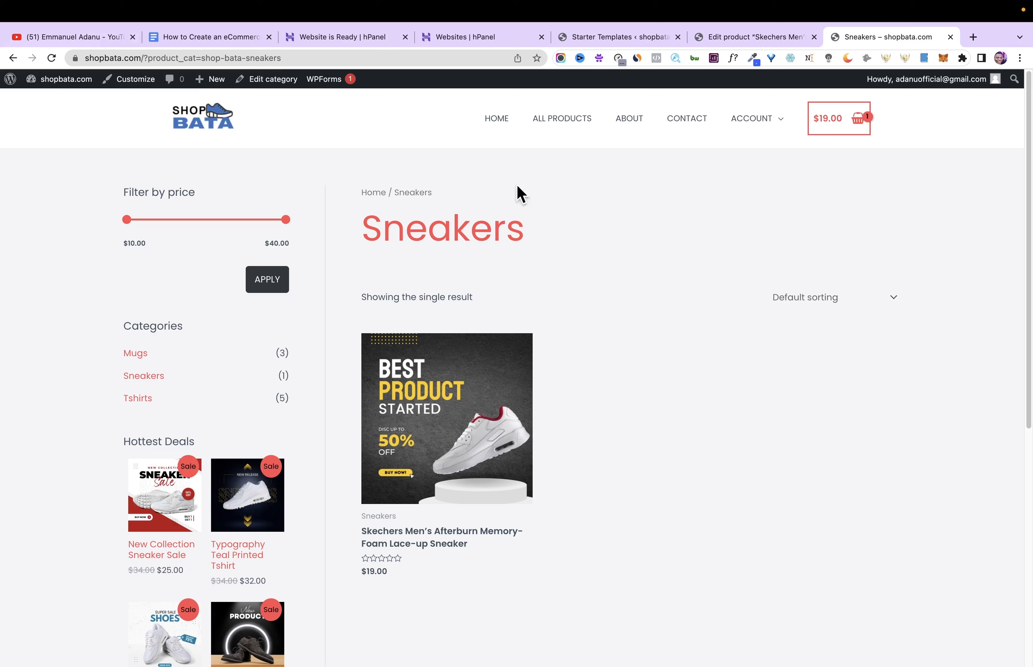
{"action": "left_click", "coordinate": [727, 40]}
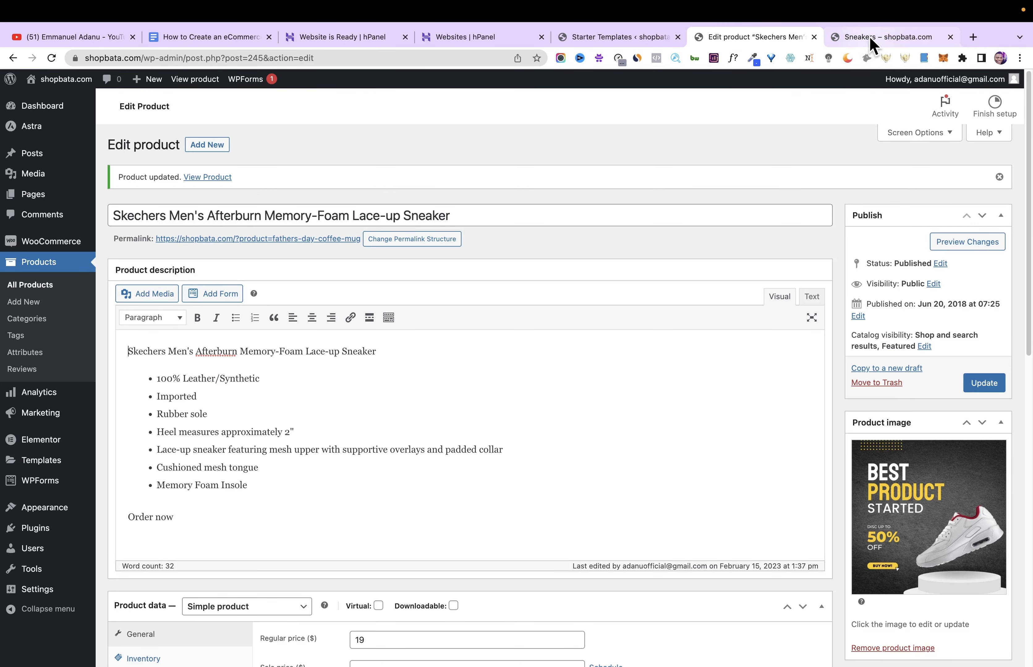
{"action": "left_click", "coordinate": [872, 39]}
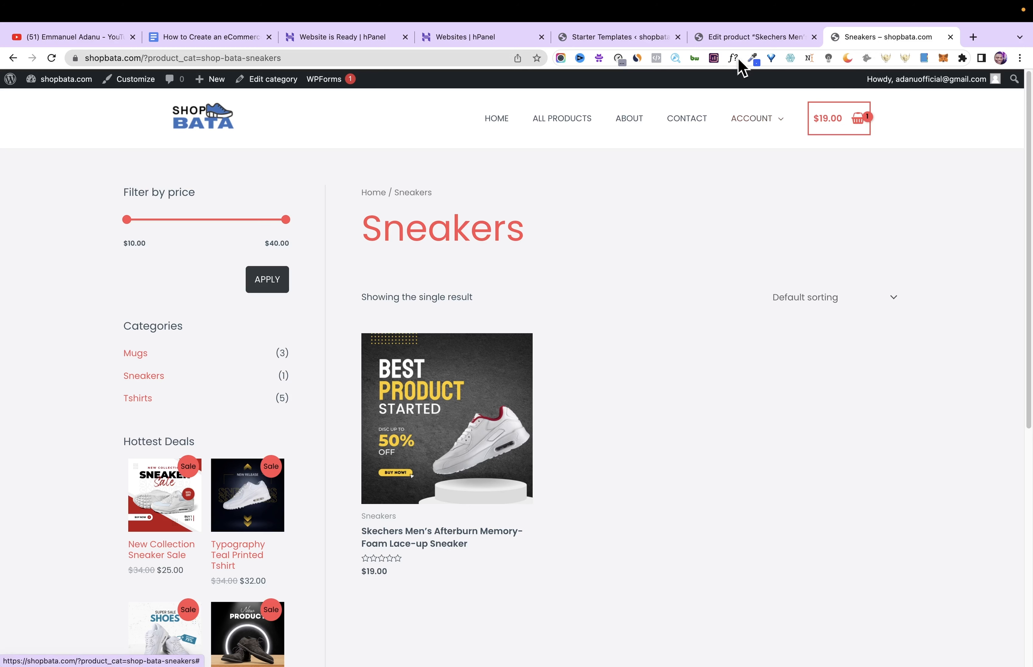
Step: Set the sneaker's regular price to 99 and sale price to 45, then update
{"action": "left_click", "coordinate": [740, 37]}
{"action": "scroll", "coordinate": [673, 372], "scroll_direction": "down", "scroll_amount": 2}
{"action": "scroll", "coordinate": [673, 372], "scroll_direction": "down", "scroll_amount": 3}
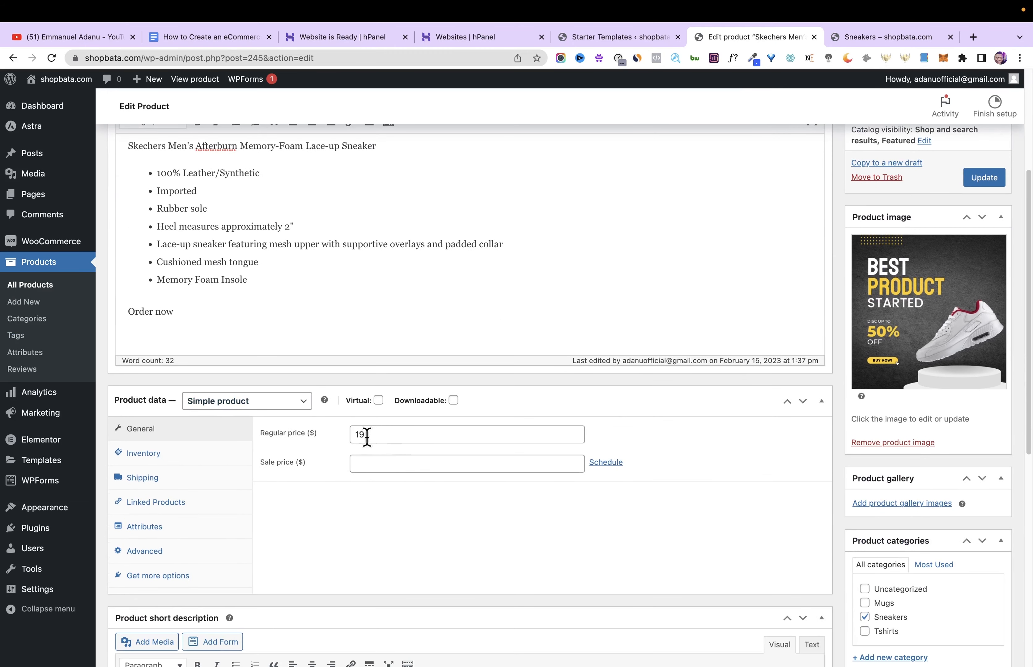
{"action": "double_click", "coordinate": [372, 436]}
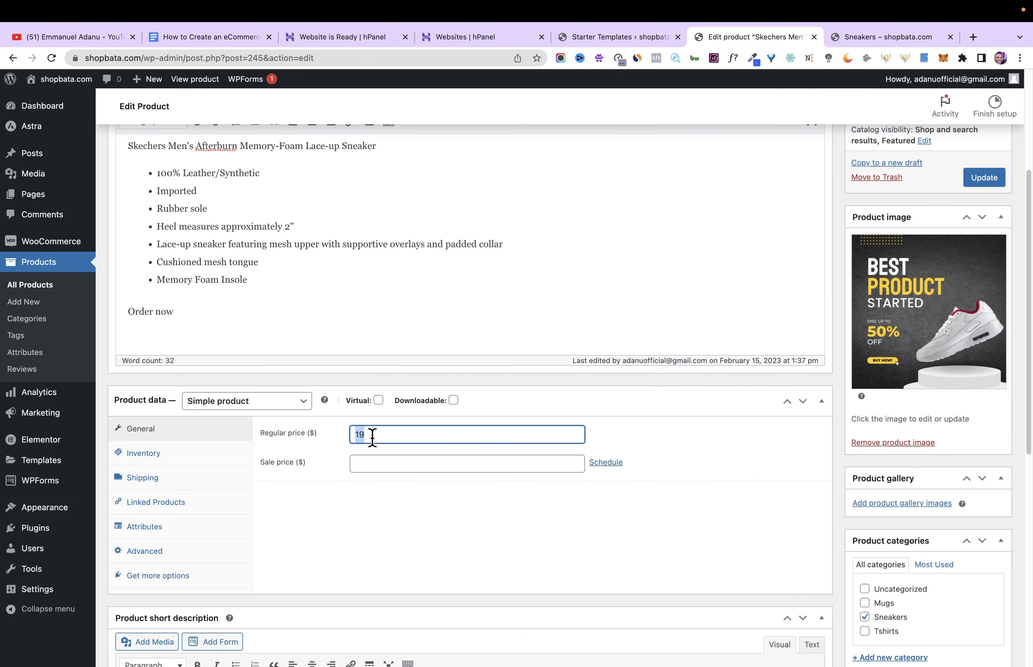
{"action": "type", "text": "99"}
{"action": "left_click", "coordinate": [367, 462]}
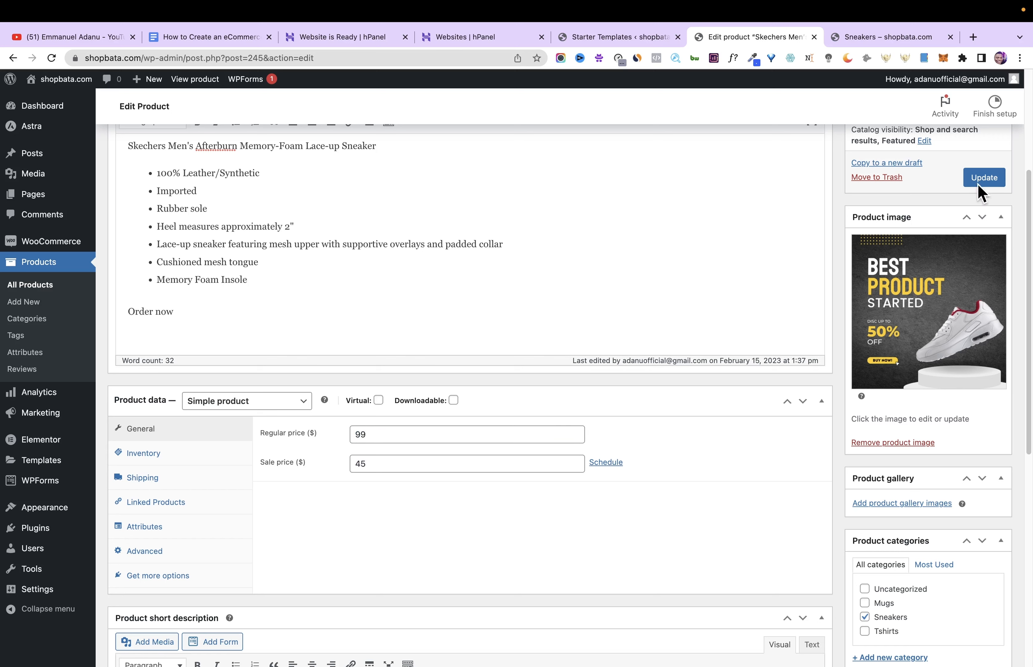
{"action": "left_click", "coordinate": [982, 184]}
Step: Reload the Sneakers page to confirm $45.00 down from $99.00, then go home
{"action": "left_click", "coordinate": [867, 38]}
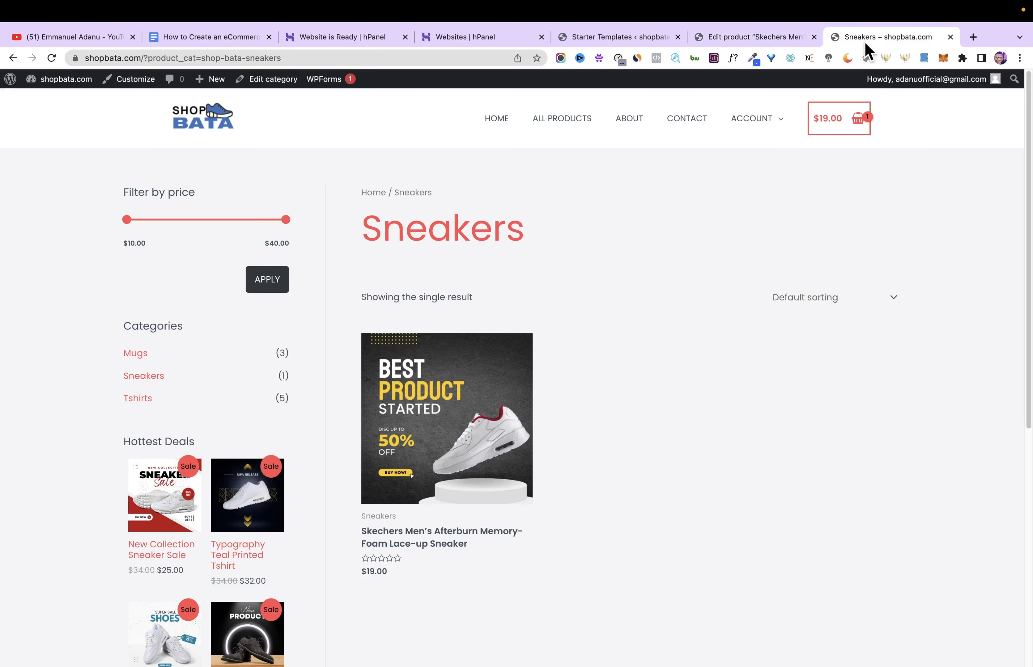
{"action": "left_click", "coordinate": [53, 56]}
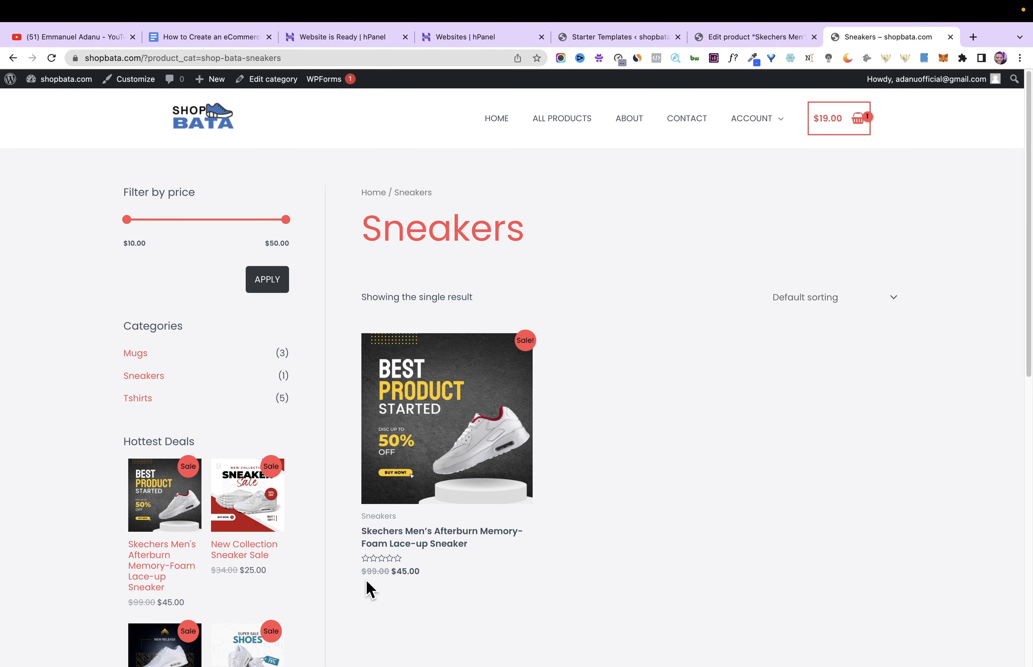
{"action": "left_click_drag", "start_coordinate": [362, 571], "coordinate": [388, 571]}
{"action": "left_click", "coordinate": [419, 581]}
{"action": "left_click_drag", "start_coordinate": [434, 578], "coordinate": [406, 566]}
{"action": "left_click", "coordinate": [506, 127]}
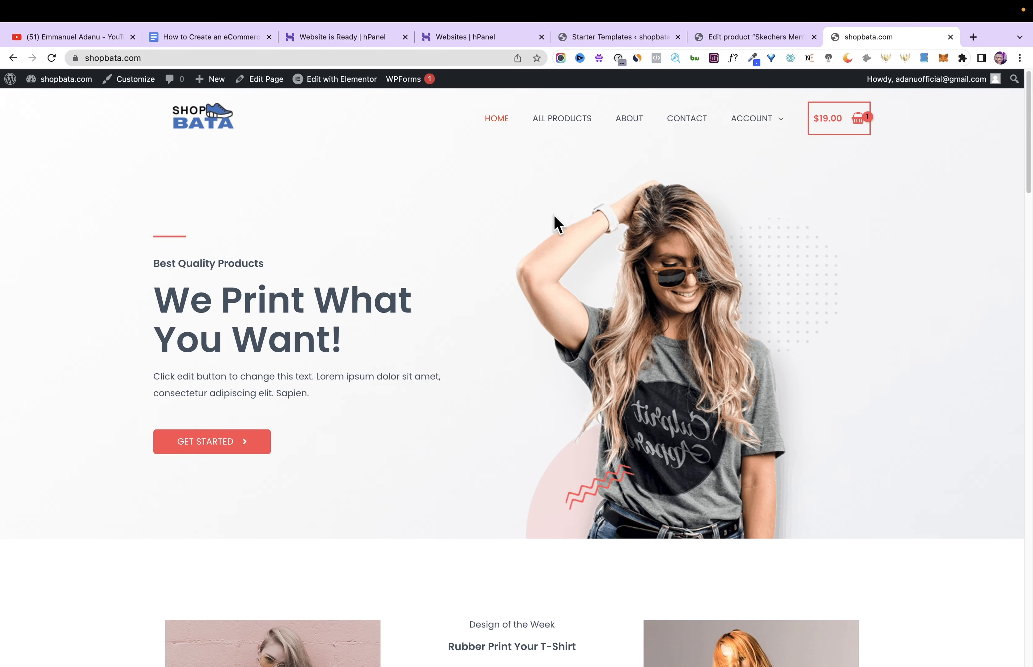
Step: Scroll through the live storefront homepage to review it
{"action": "scroll", "coordinate": [539, 308], "scroll_direction": "down", "scroll_amount": 1}
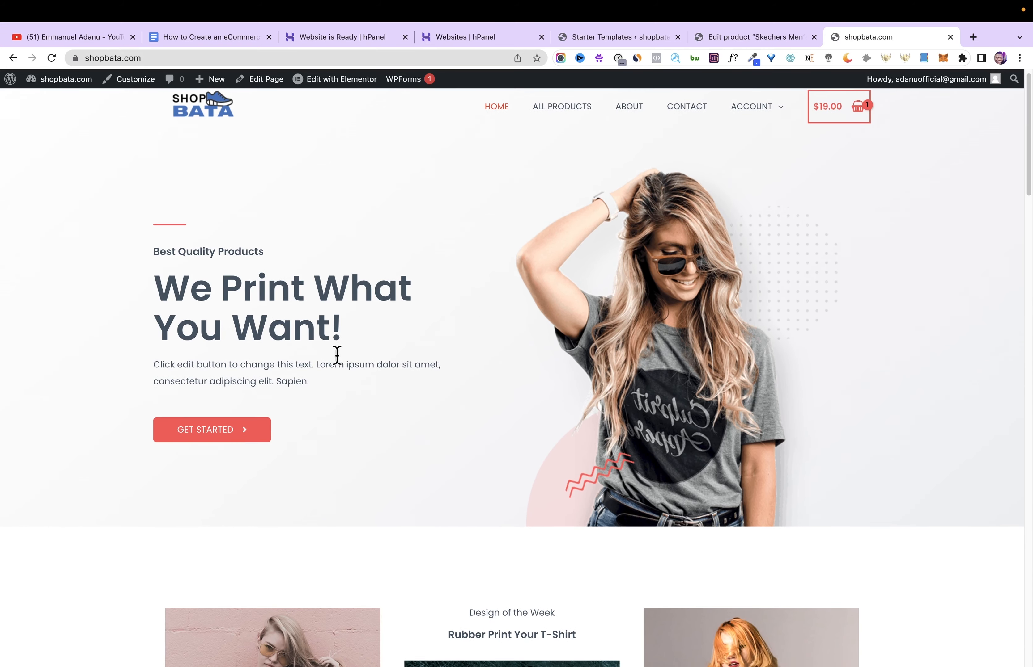
{"action": "scroll", "coordinate": [462, 367], "scroll_direction": "down", "scroll_amount": 2}
{"action": "scroll", "coordinate": [464, 368], "scroll_direction": "down", "scroll_amount": 15}
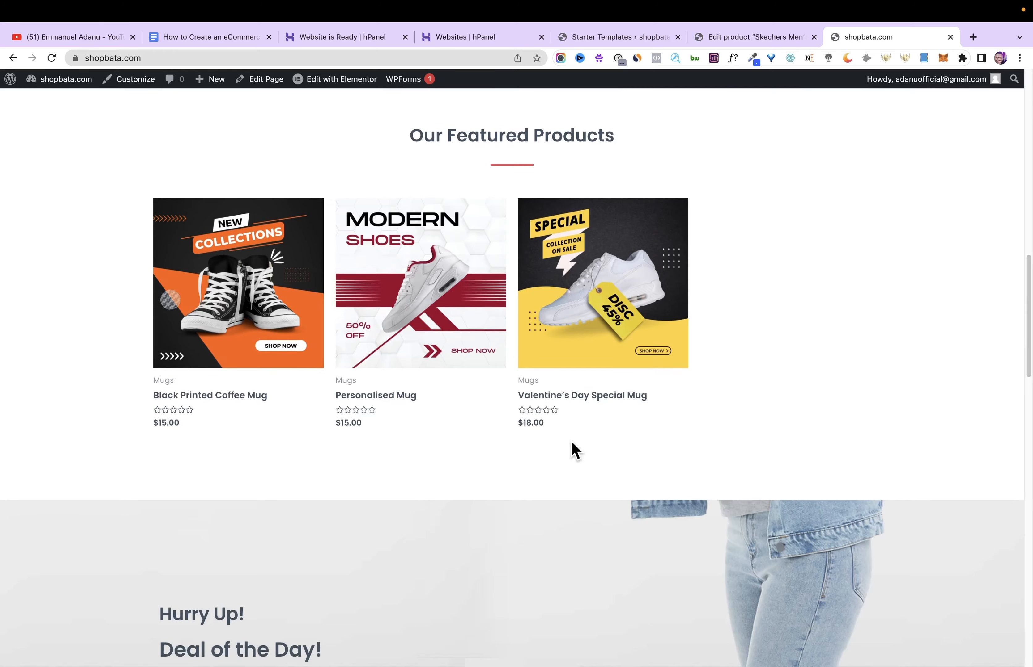
{"action": "scroll", "coordinate": [574, 449], "scroll_direction": "up", "scroll_amount": 14}
{"action": "scroll", "coordinate": [521, 454], "scroll_direction": "up", "scroll_amount": 10}
{"action": "scroll", "coordinate": [482, 504], "scroll_direction": "down", "scroll_amount": 16}
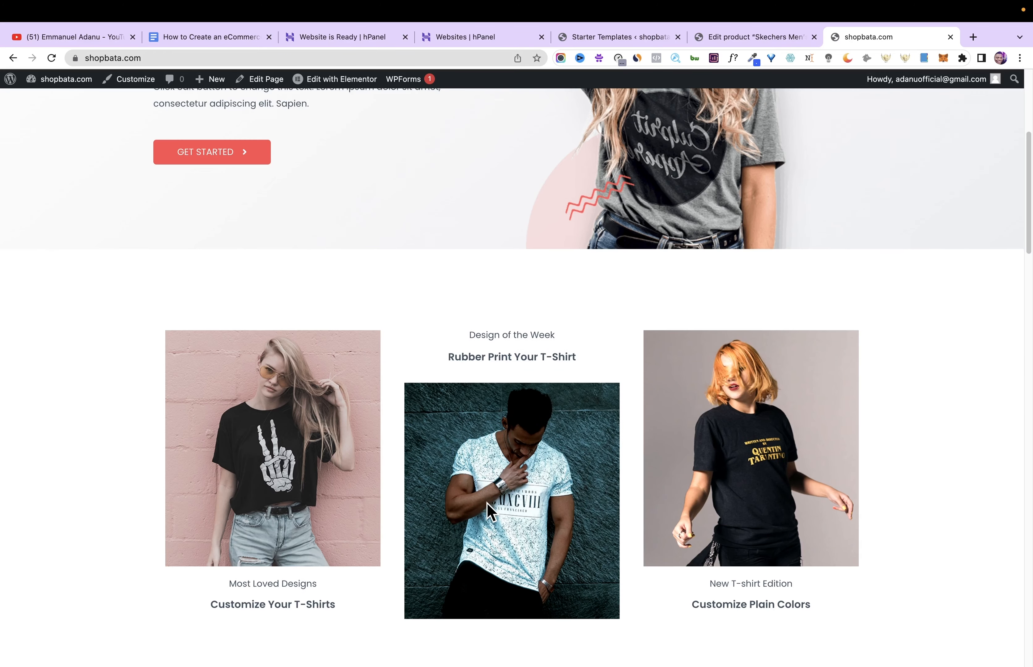
{"action": "scroll", "coordinate": [470, 529], "scroll_direction": "down", "scroll_amount": 15}
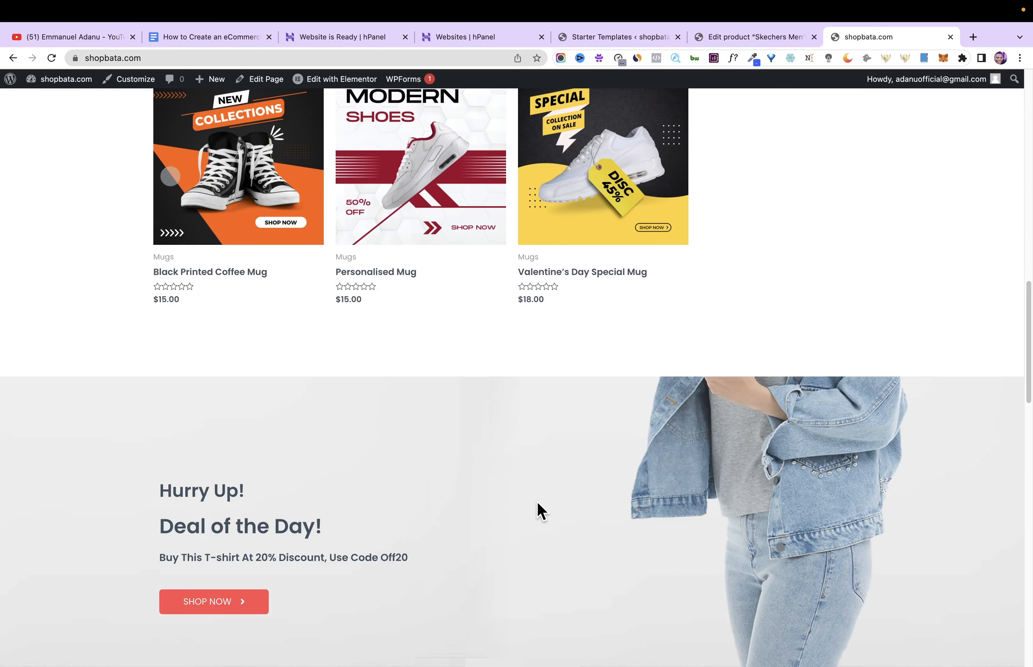
{"action": "scroll", "coordinate": [537, 512], "scroll_direction": "up", "scroll_amount": 20}
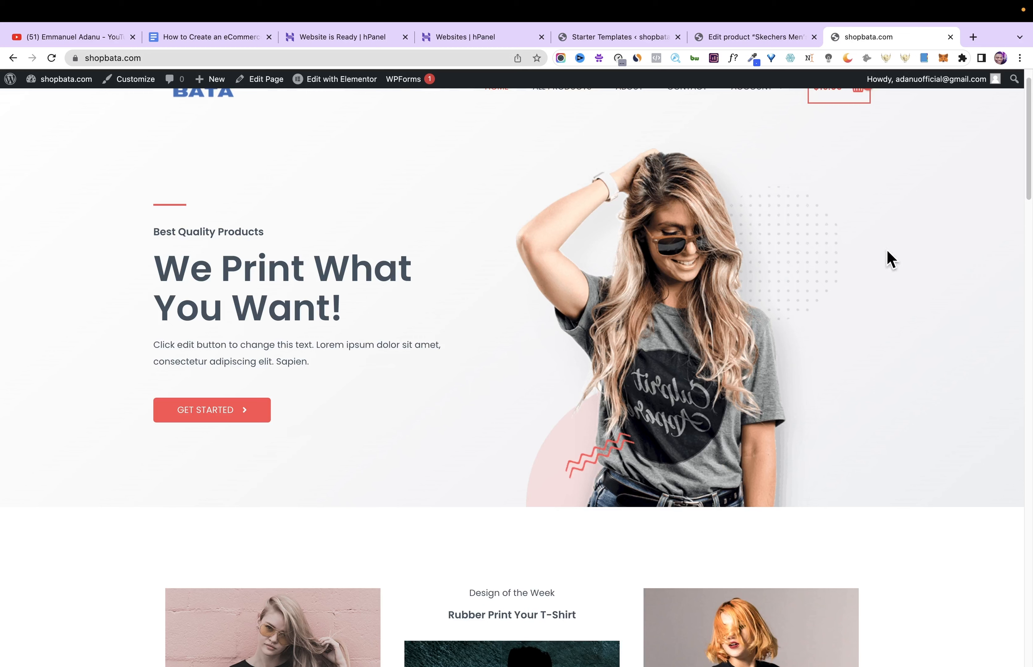
Step: Open Pages > All Pages and edit the Home page with Elementor
{"action": "left_click", "coordinate": [753, 39]}
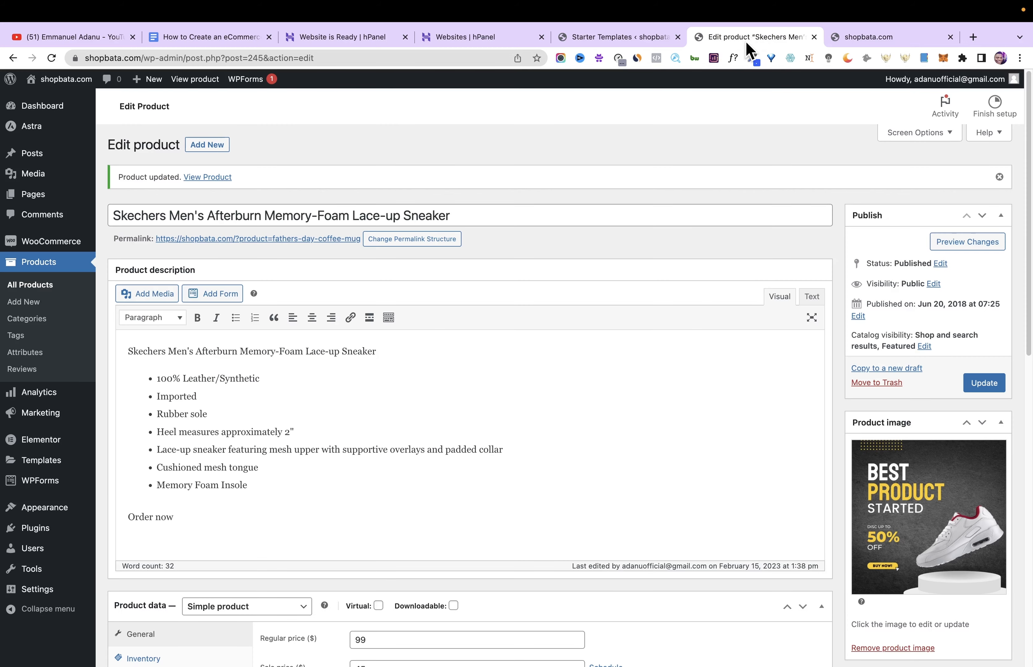
{"action": "left_click", "coordinate": [39, 201]}
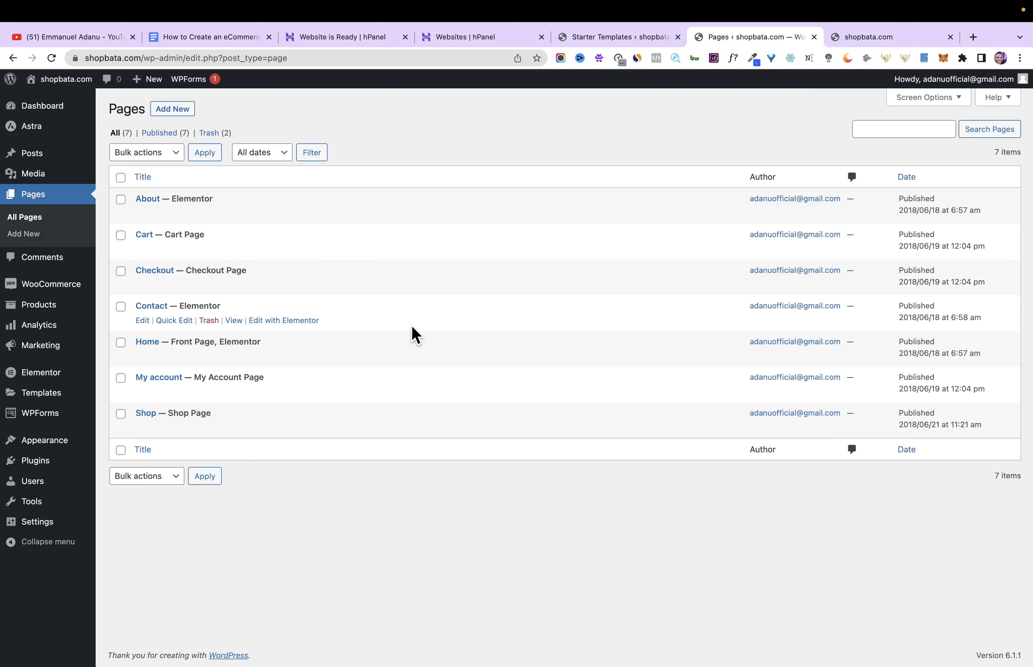
{"action": "left_click", "coordinate": [872, 36]}
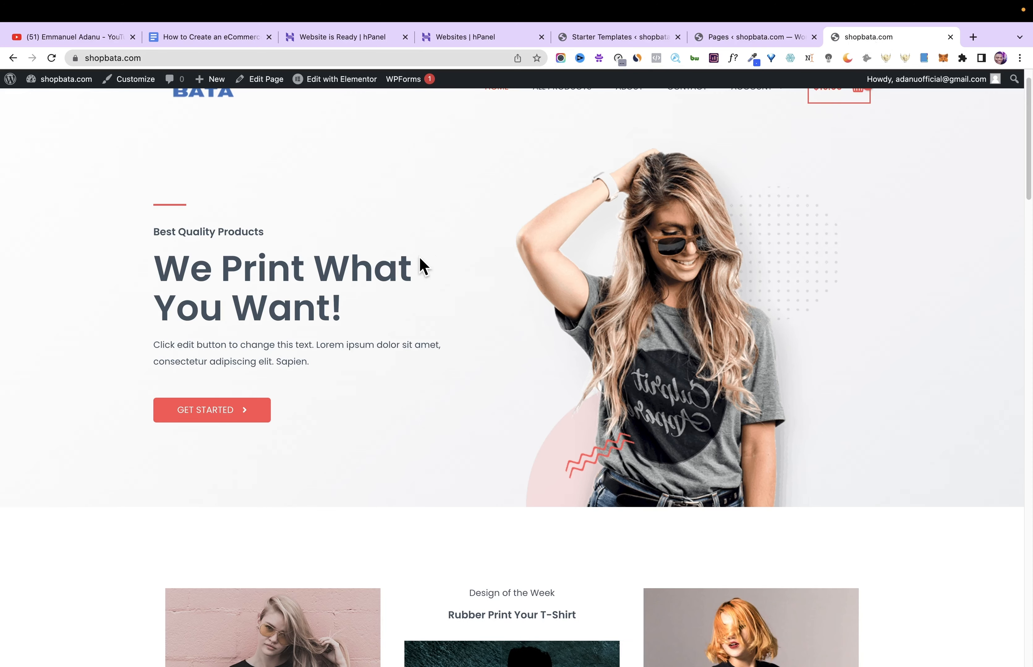
{"action": "left_click", "coordinate": [738, 40]}
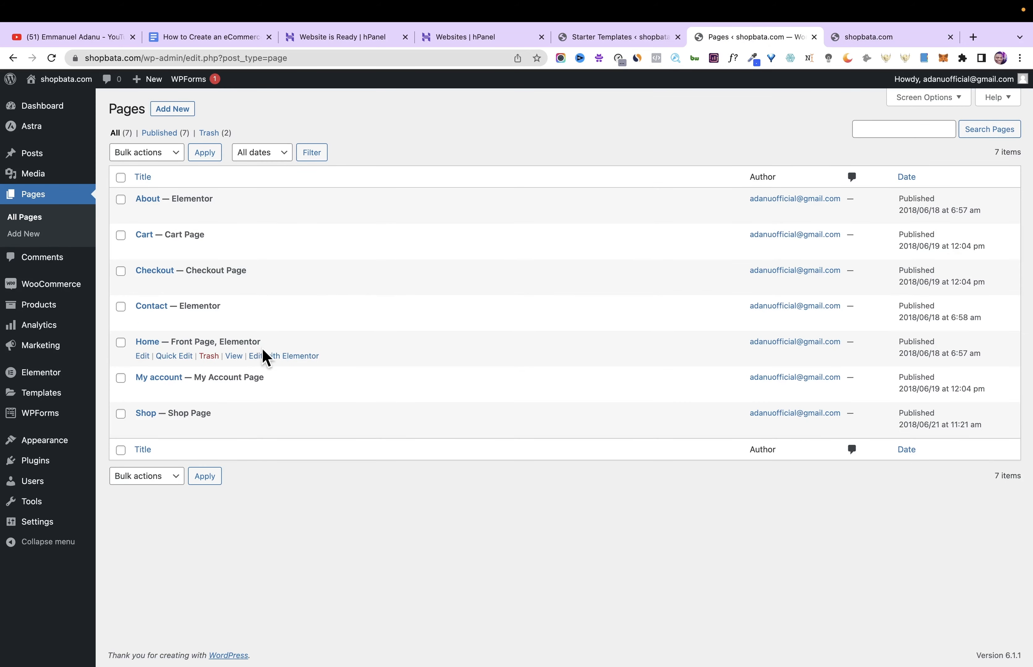
{"action": "left_click", "coordinate": [271, 360]}
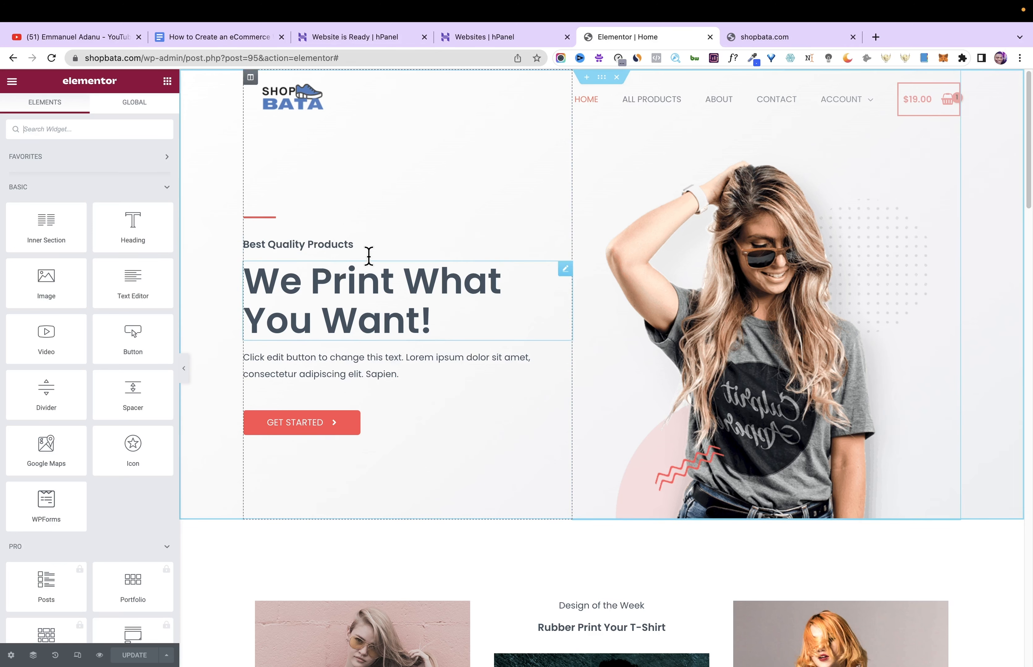
Step: Change the hero to 'Best Quality Shoes', 'Looking for the Best Quality Shoes?' and 'Check out our porducts'
{"action": "left_click", "coordinate": [366, 251]}
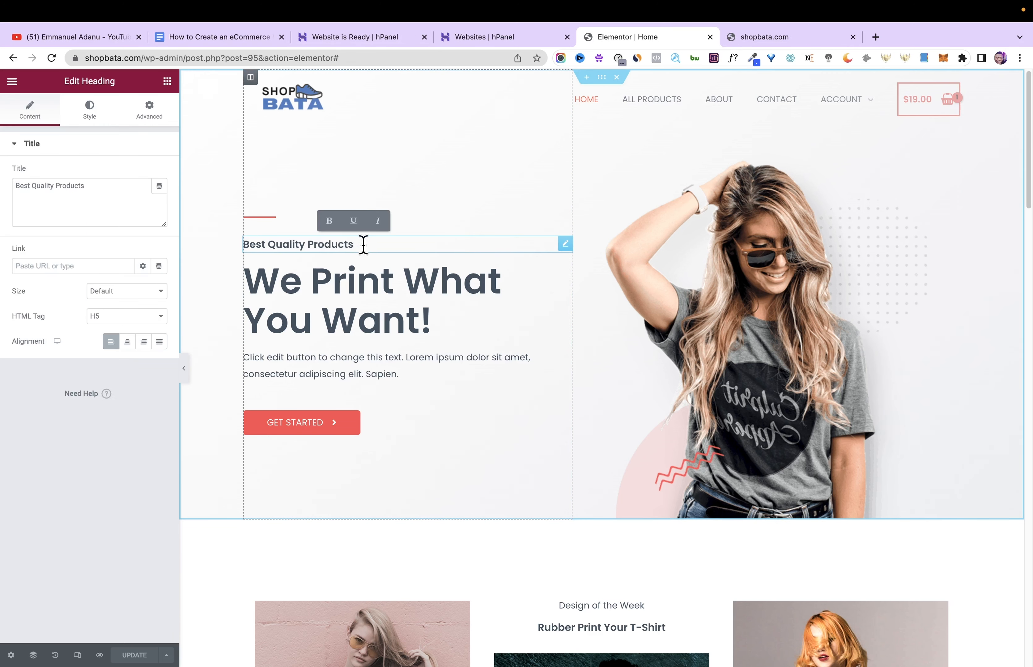
{"action": "left_click_drag", "start_coordinate": [362, 245], "coordinate": [307, 245]}
{"action": "type", "text": "Shoe"}
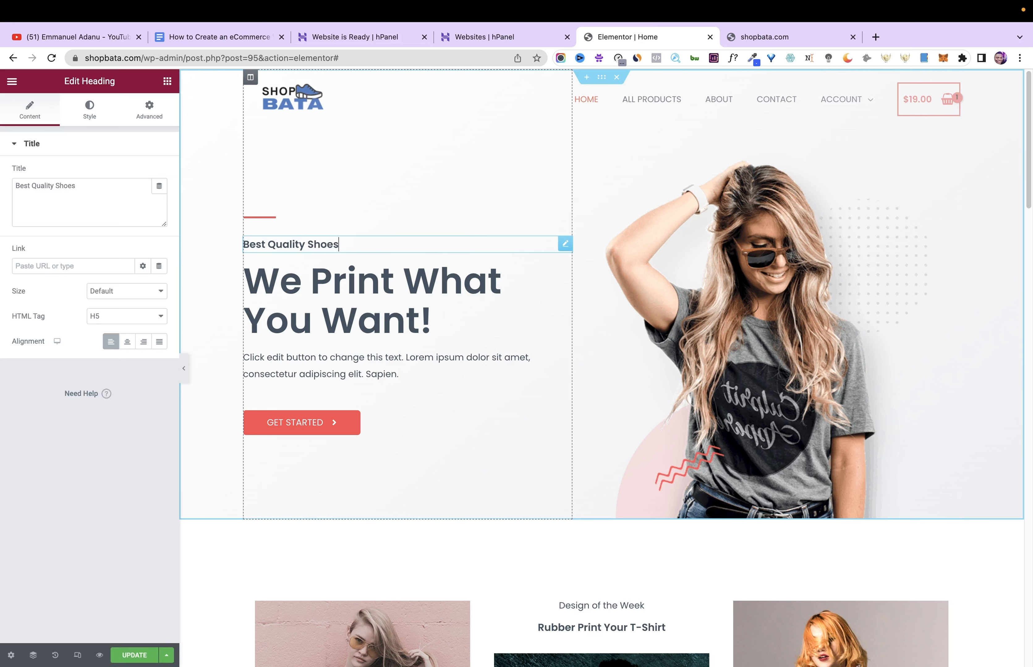
{"action": "double_click", "coordinate": [353, 304]}
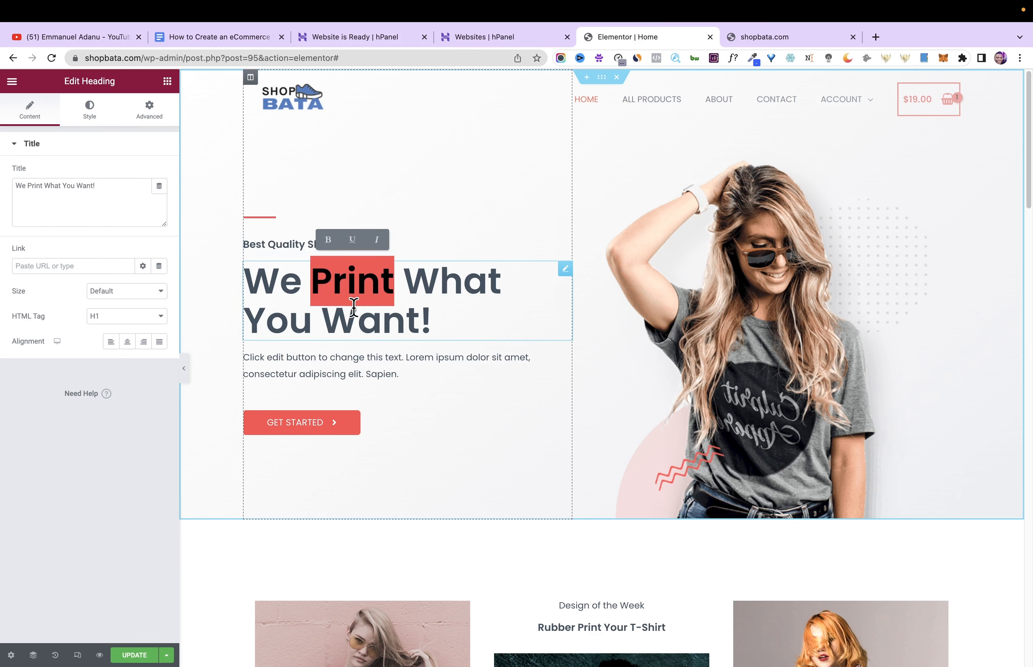
{"action": "left_click", "coordinate": [353, 303]}
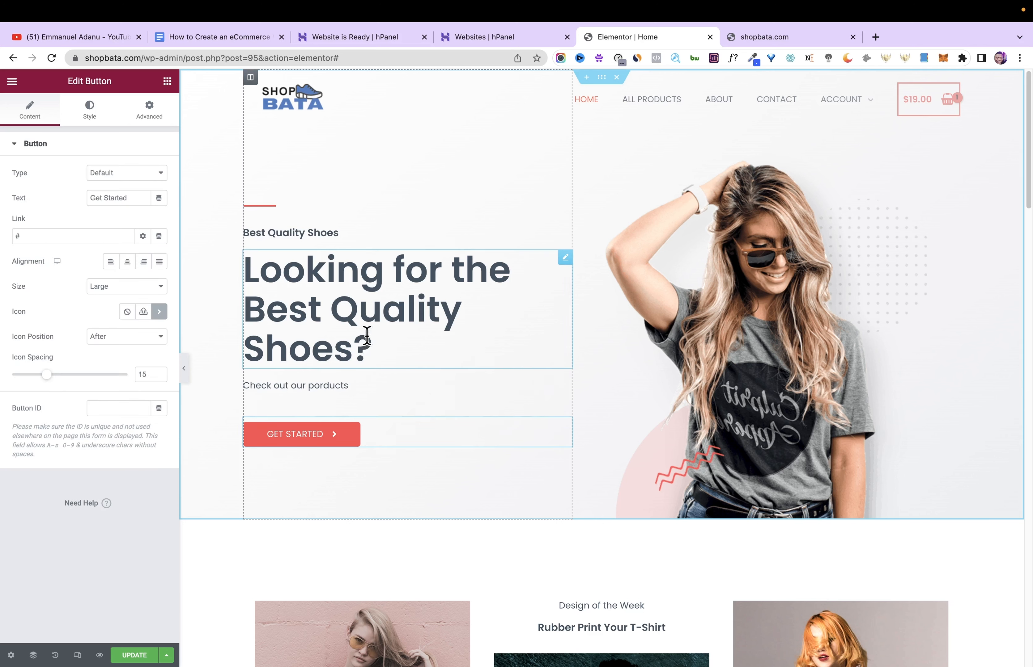
{"action": "left_click", "coordinate": [366, 335]}
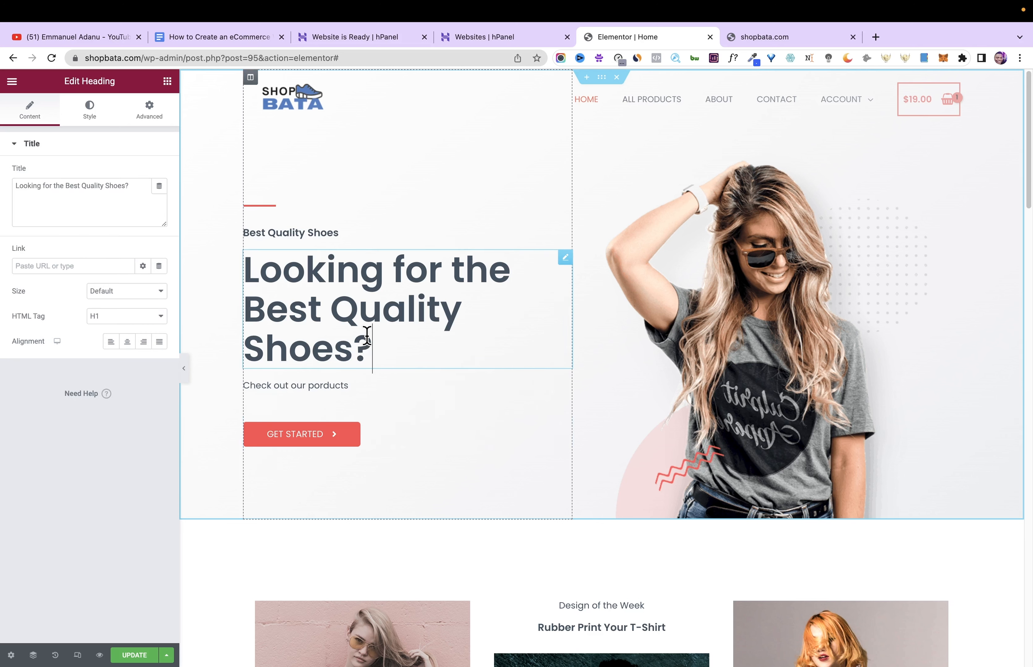
{"action": "left_click", "coordinate": [367, 392]}
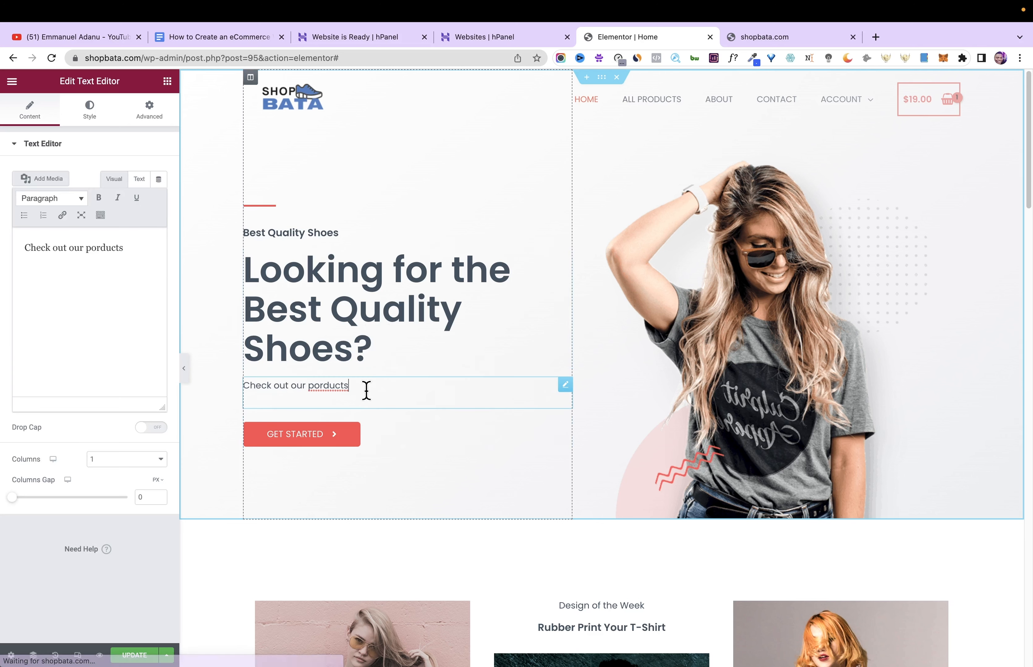
{"action": "left_click", "coordinate": [337, 438]}
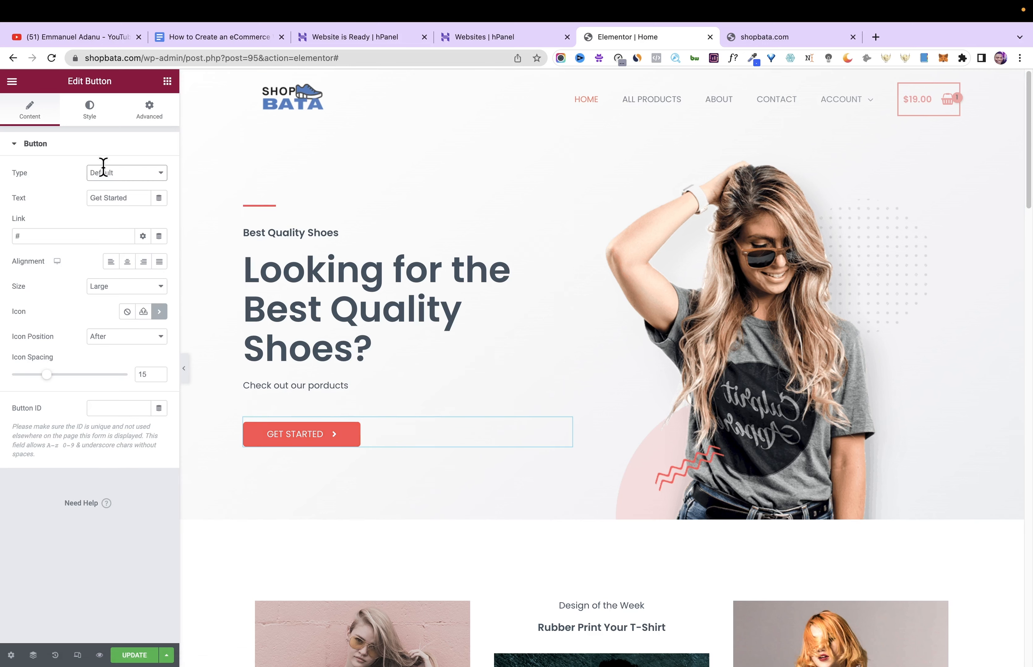
Step: Keep the button type Default and change its text from 'Get Started' to 'Check Store'
{"action": "left_click", "coordinate": [114, 171]}
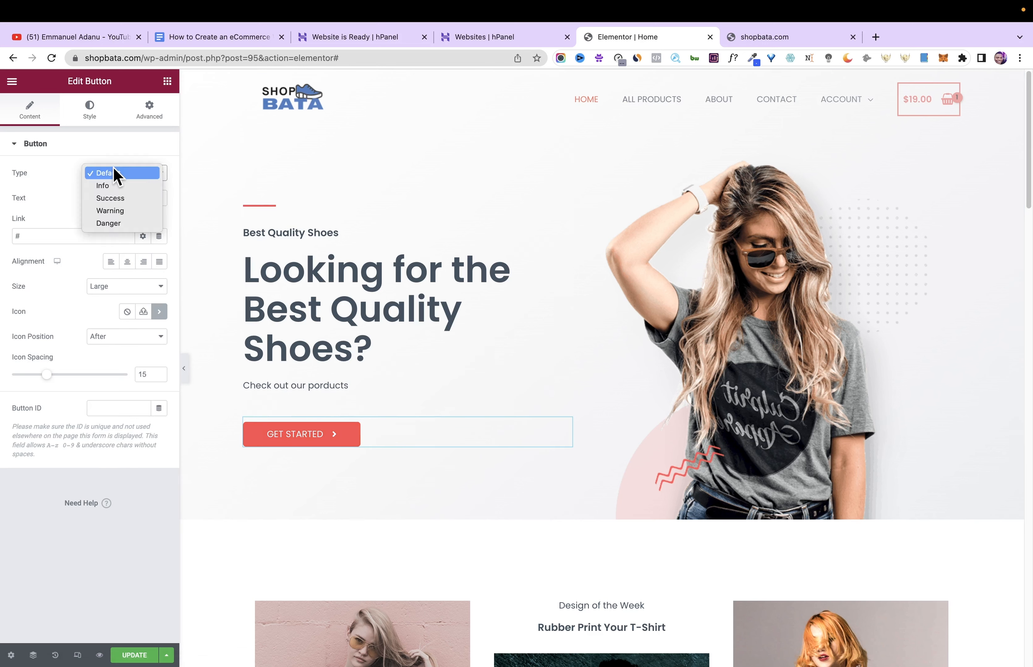
{"action": "left_click", "coordinate": [114, 173]}
{"action": "type", "text": "Chec"}
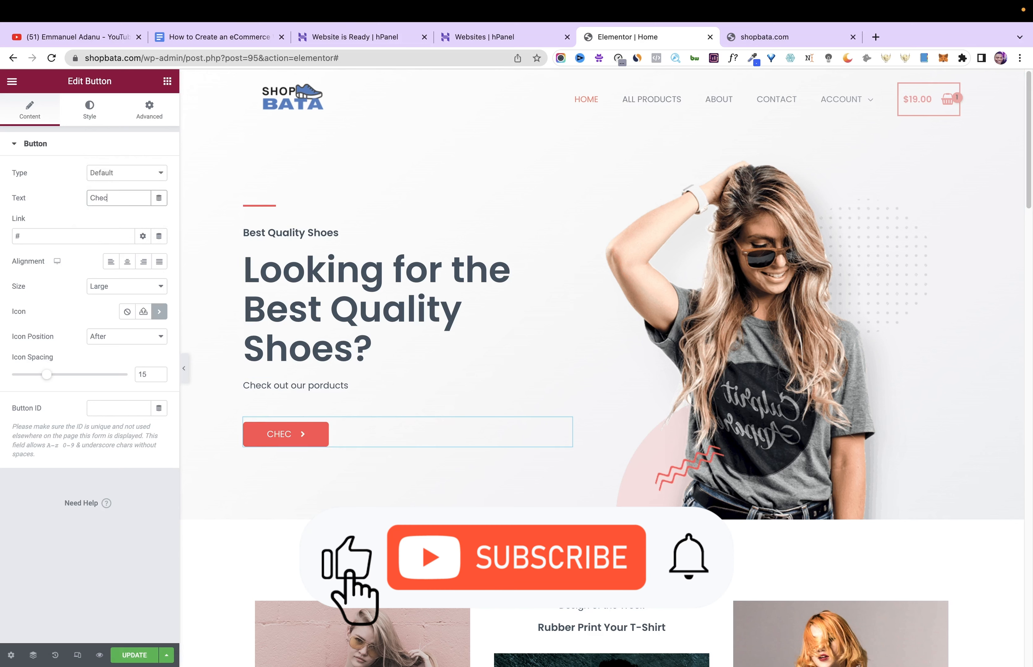
{"action": "type", "text": "k Store"}
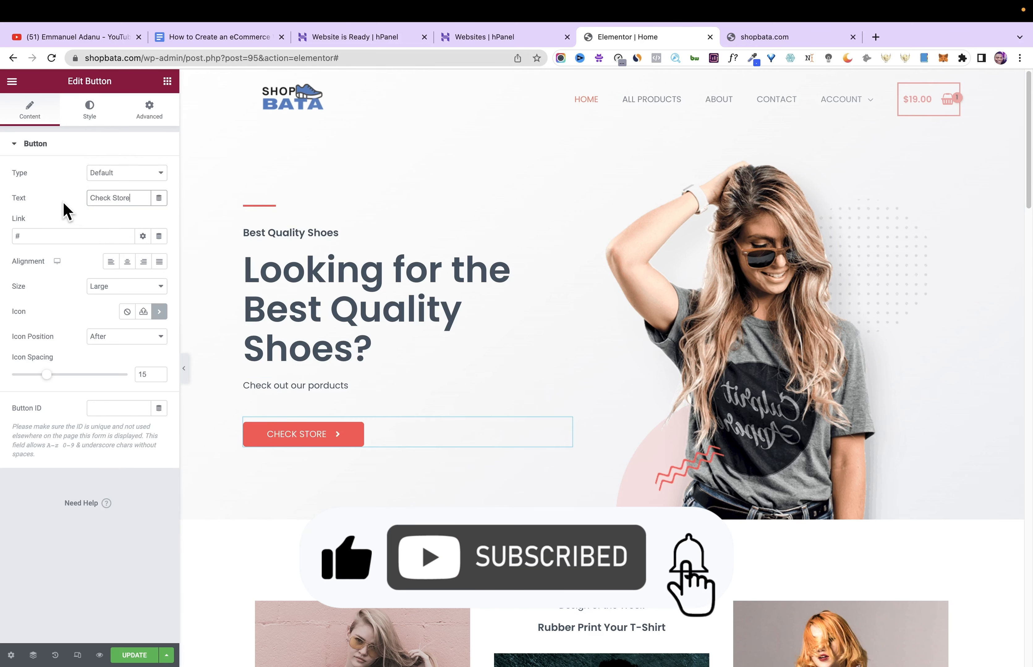
{"action": "left_click", "coordinate": [62, 207]}
{"action": "left_click", "coordinate": [67, 229]}
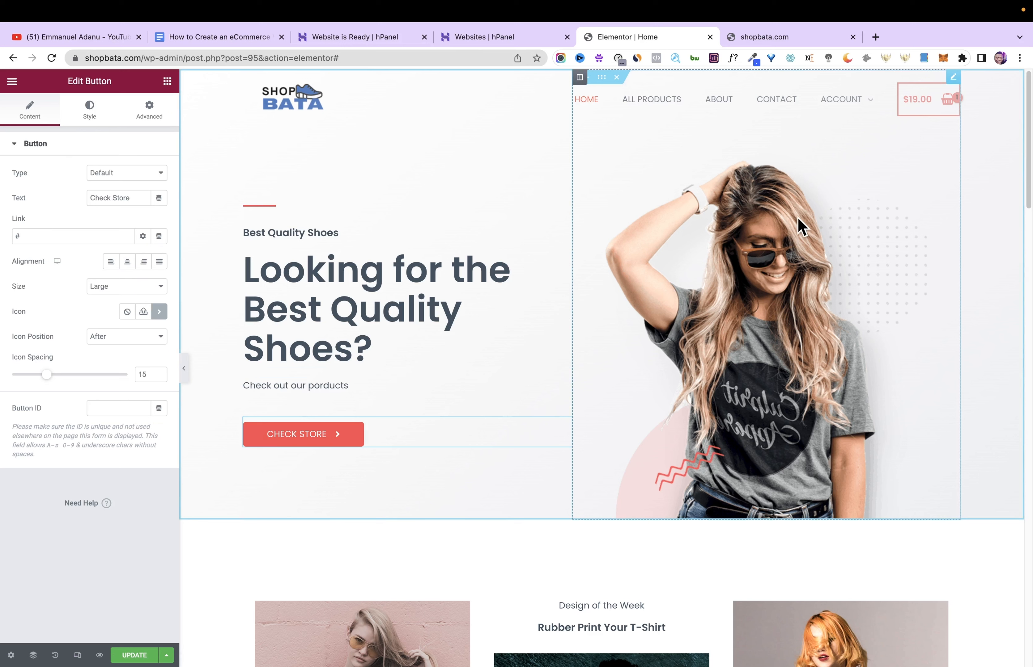
Step: Swap the Elementor hero photo for the white shoe on red shapes image
{"action": "left_click", "coordinate": [788, 210]}
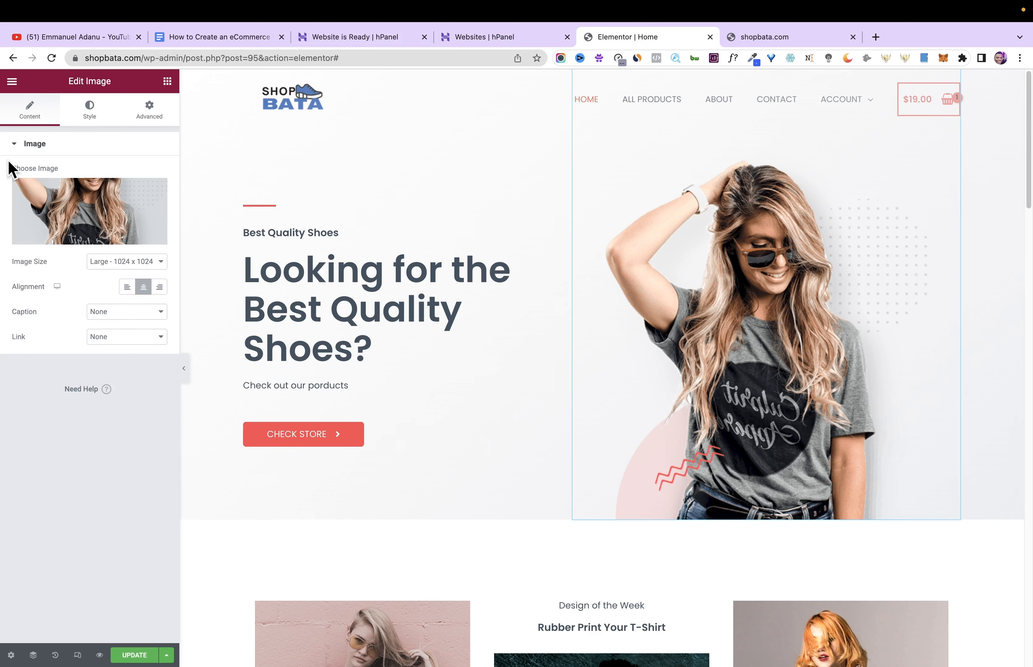
{"action": "mouse_move", "coordinate": [41, 203]}
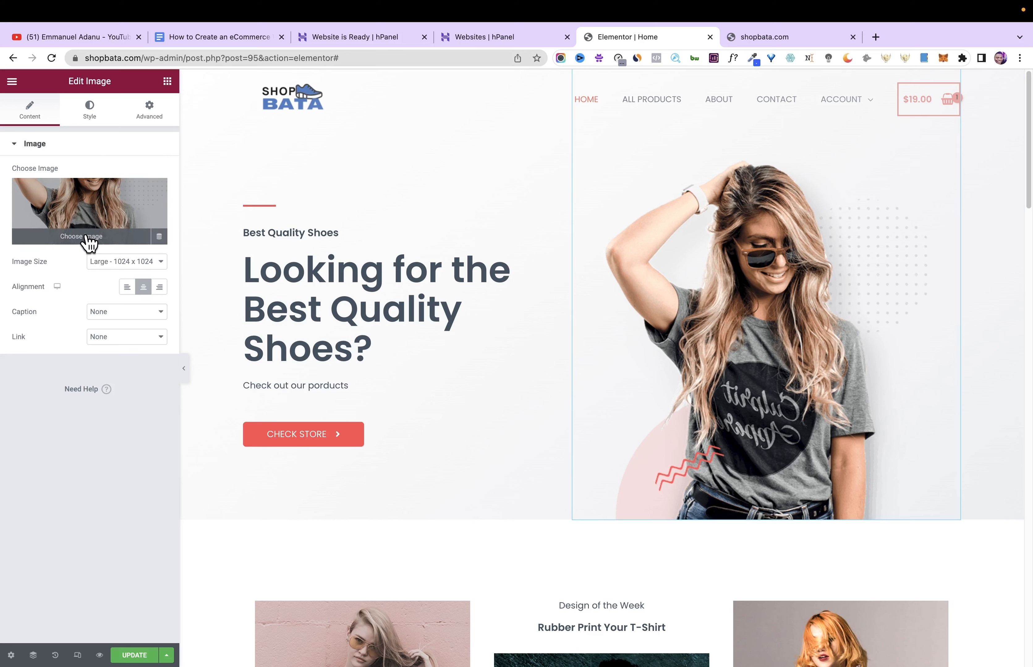
{"action": "left_click", "coordinate": [88, 238]}
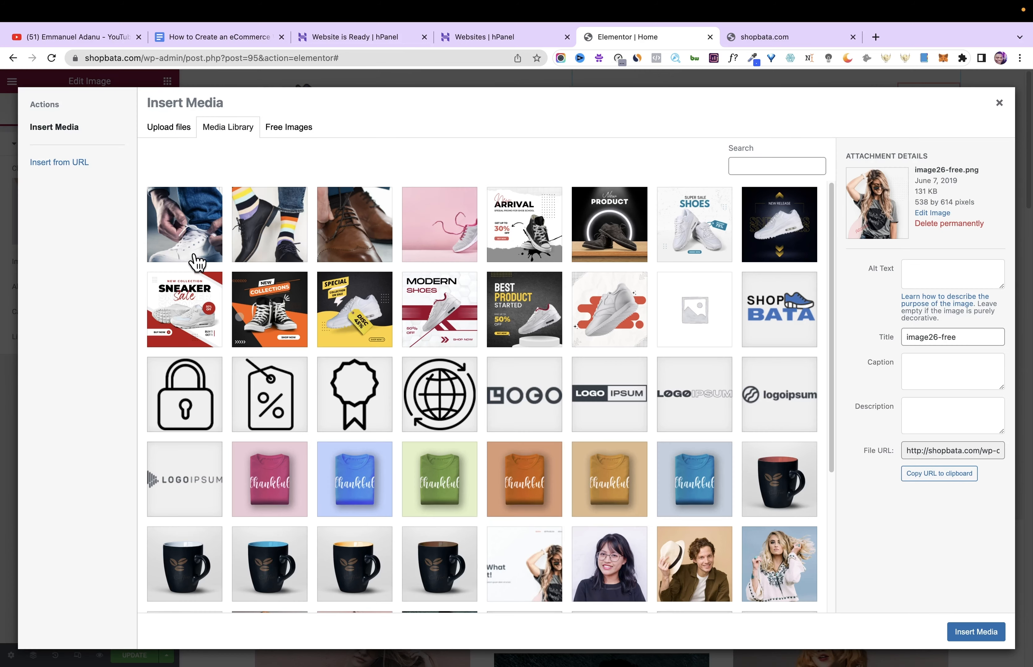
{"action": "left_click", "coordinate": [625, 306]}
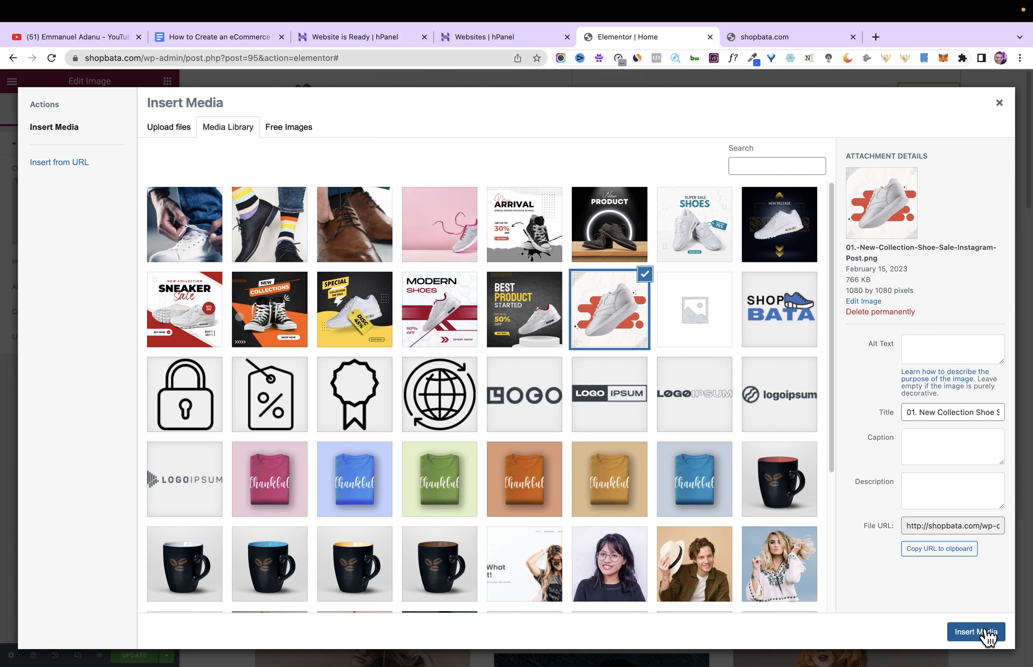
{"action": "left_click", "coordinate": [986, 635]}
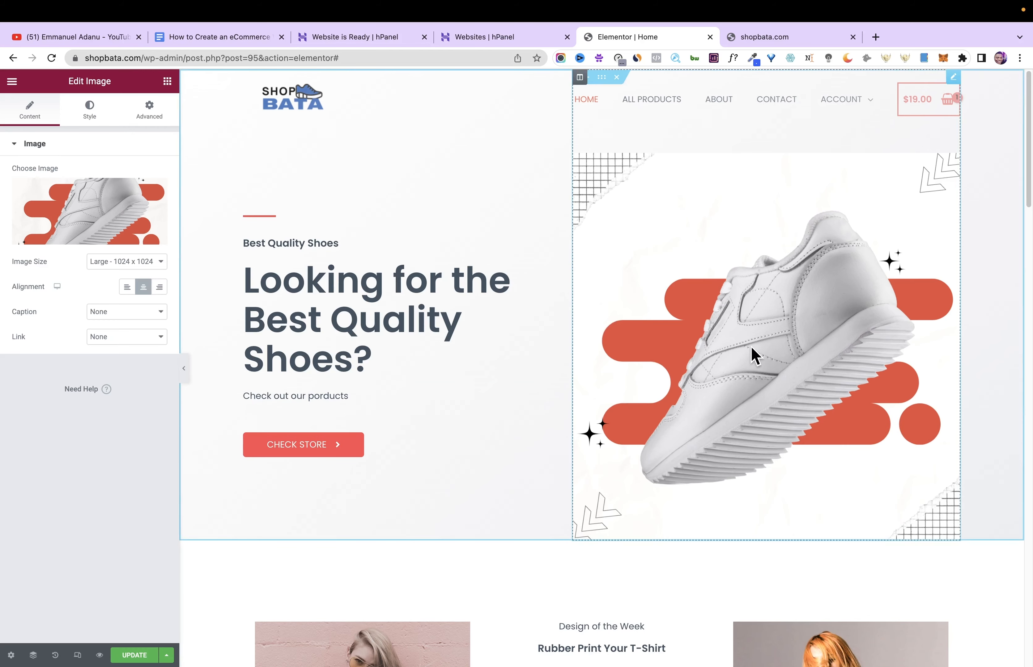
Step: Set the hero image size to Large - 1024 x 1024, leaving its link as None
{"action": "left_click", "coordinate": [161, 264]}
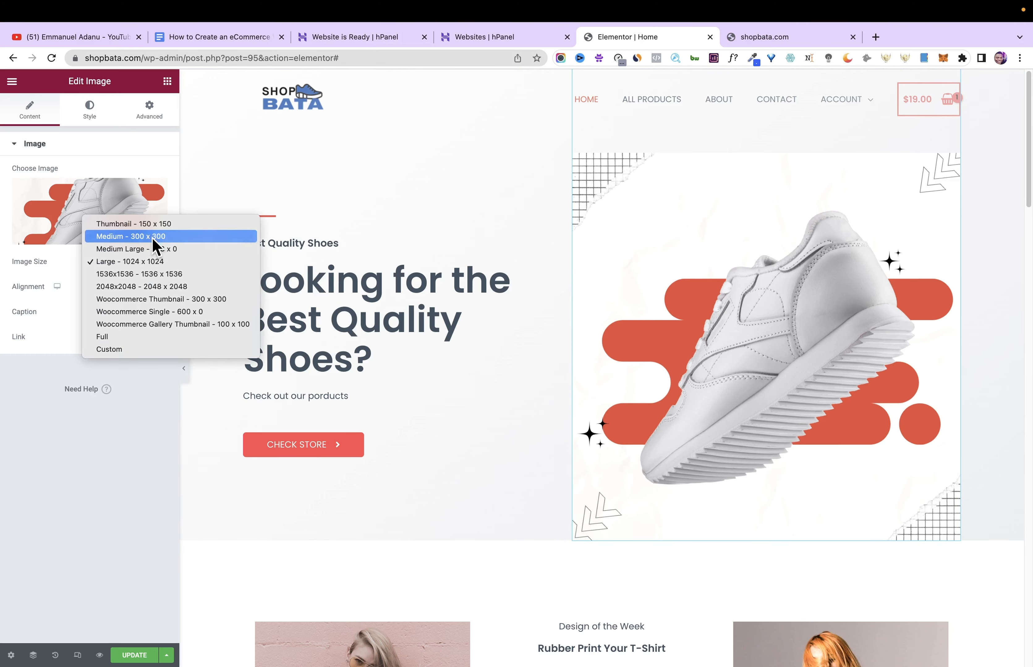
{"action": "left_click", "coordinate": [156, 247]}
{"action": "left_click", "coordinate": [159, 265]}
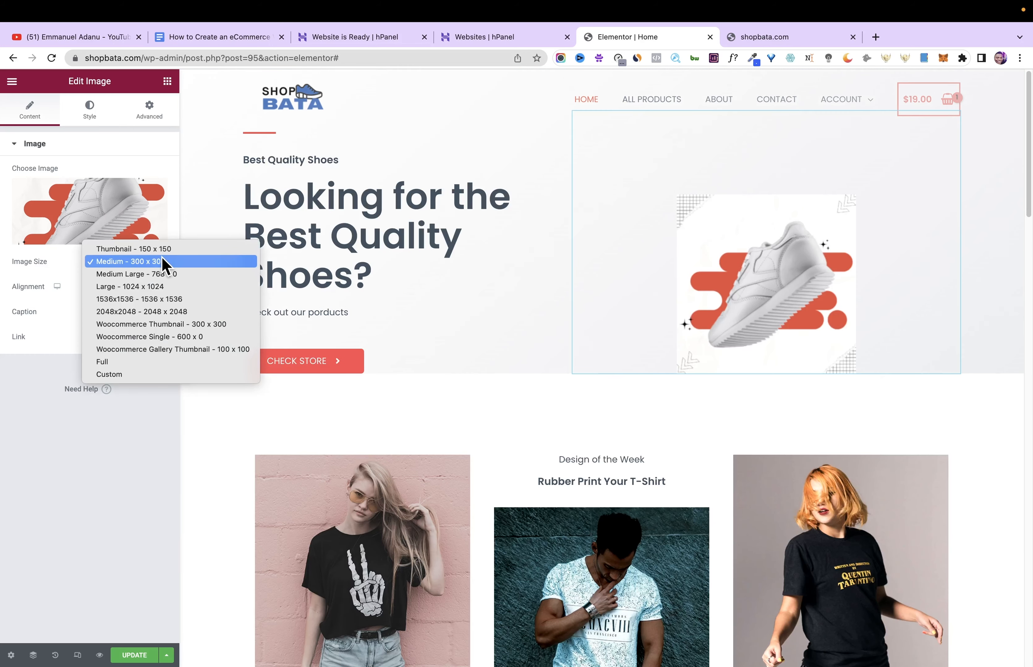
{"action": "left_click", "coordinate": [148, 287]}
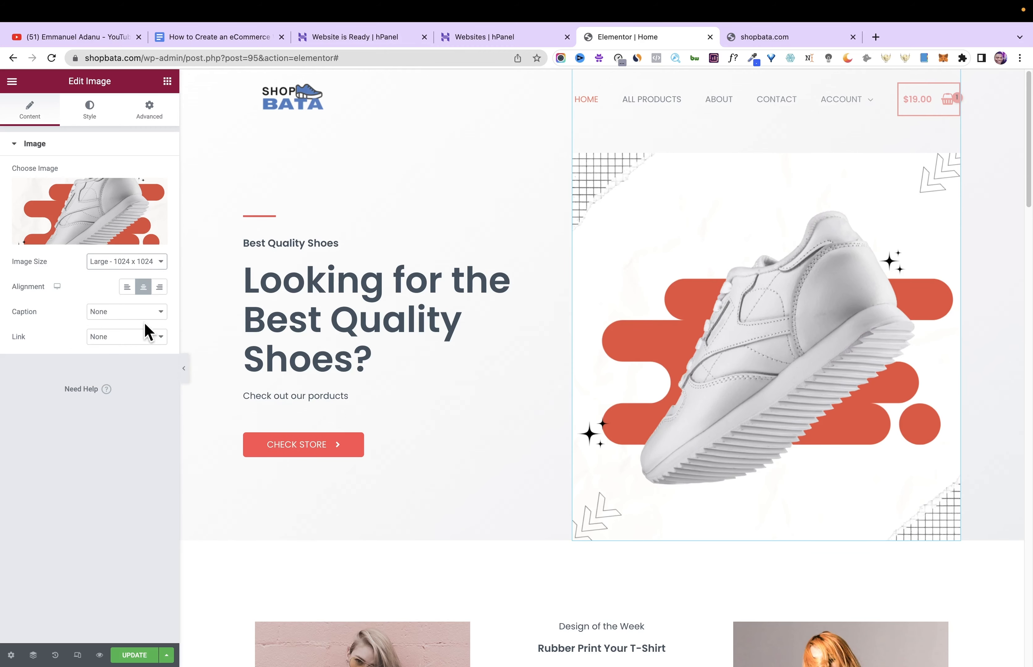
{"action": "left_click", "coordinate": [136, 342]}
{"action": "key", "text": "Escape"}
{"action": "scroll", "coordinate": [598, 323], "scroll_direction": "down", "scroll_amount": 10}
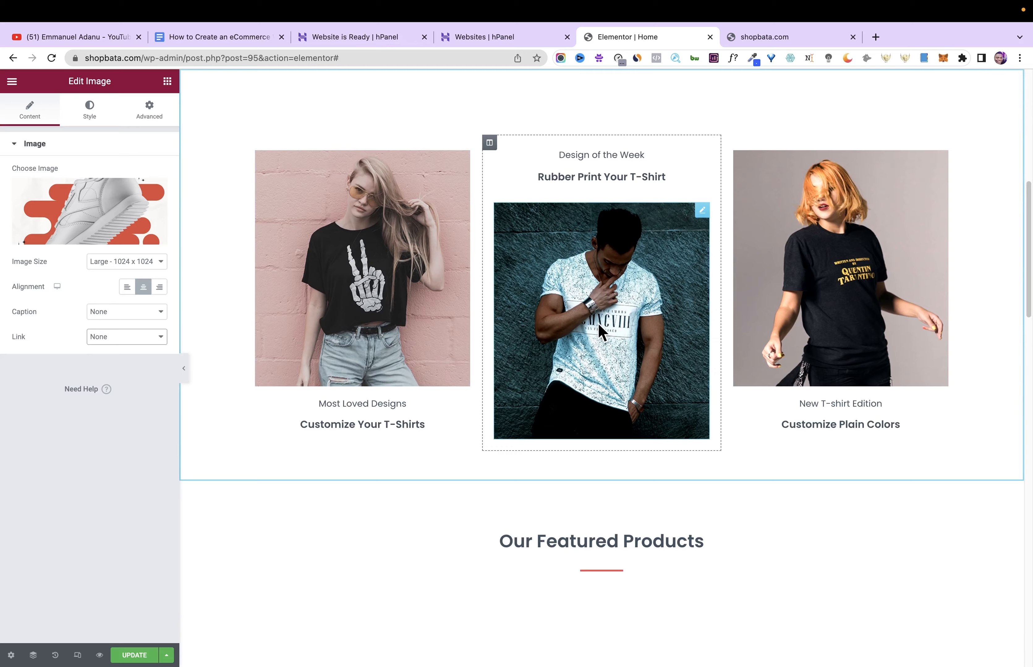
Step: Replace the left T-shirt image with the brown leather shoe photo
{"action": "scroll", "coordinate": [582, 356], "scroll_direction": "up", "scroll_amount": 2}
{"action": "left_click", "coordinate": [414, 381]}
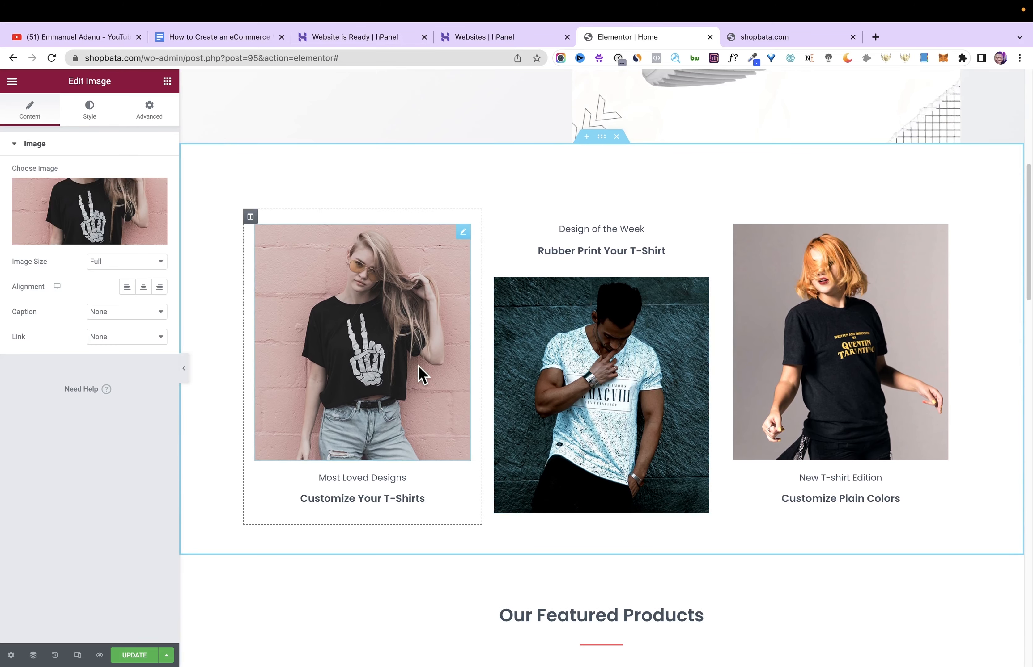
{"action": "left_click", "coordinate": [87, 232]}
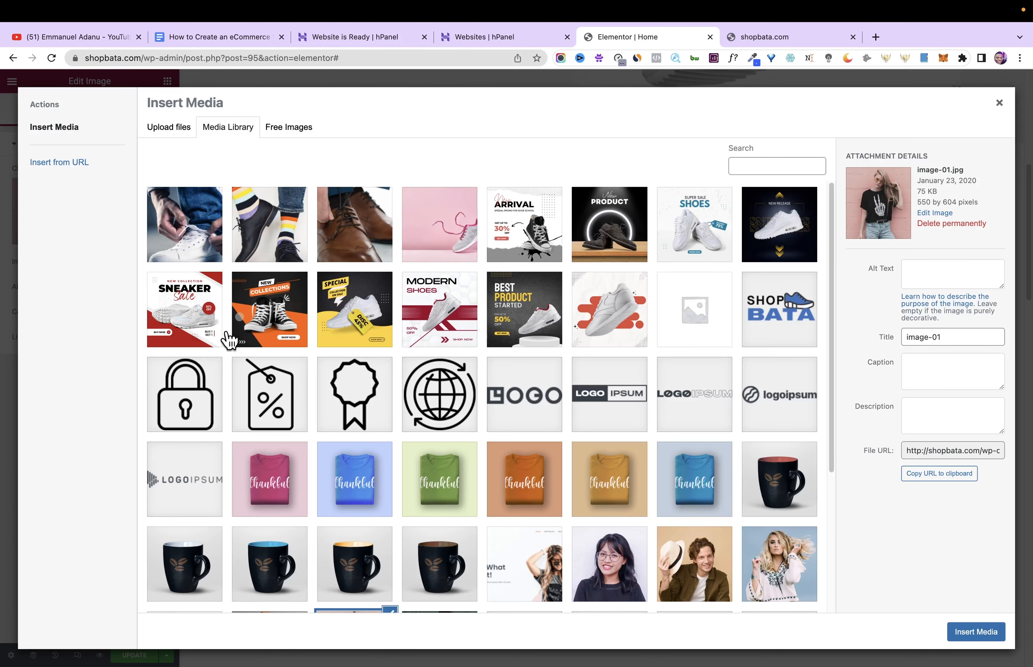
{"action": "left_click", "coordinate": [364, 242]}
{"action": "left_click", "coordinate": [972, 634]}
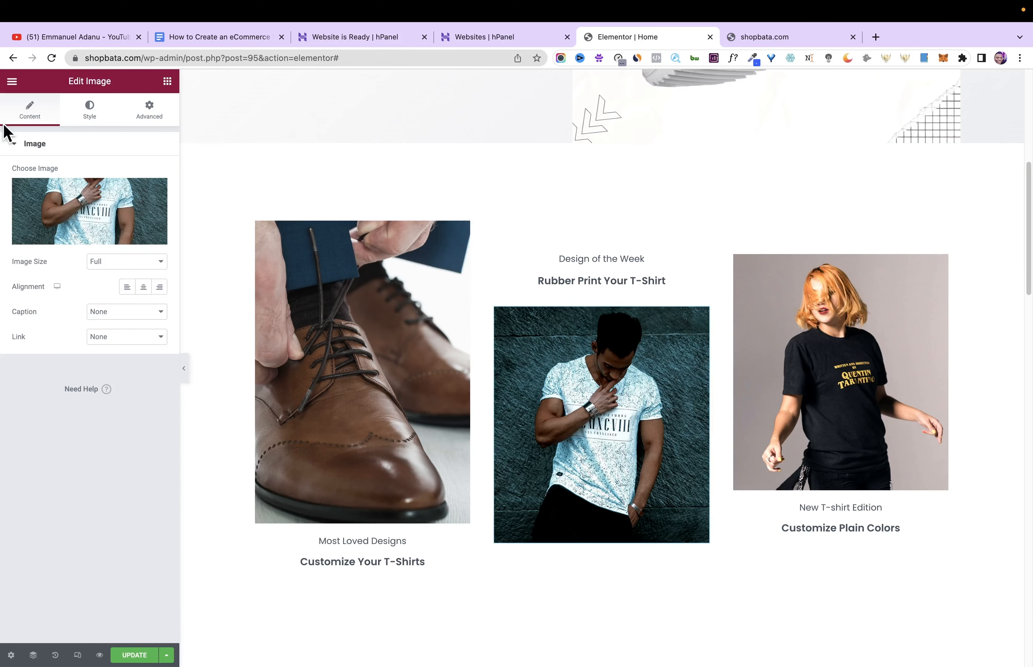
Step: Put the striped-socks shoe photo 2.png in the centre slot, then select the right-hand image
{"action": "left_click", "coordinate": [87, 236]}
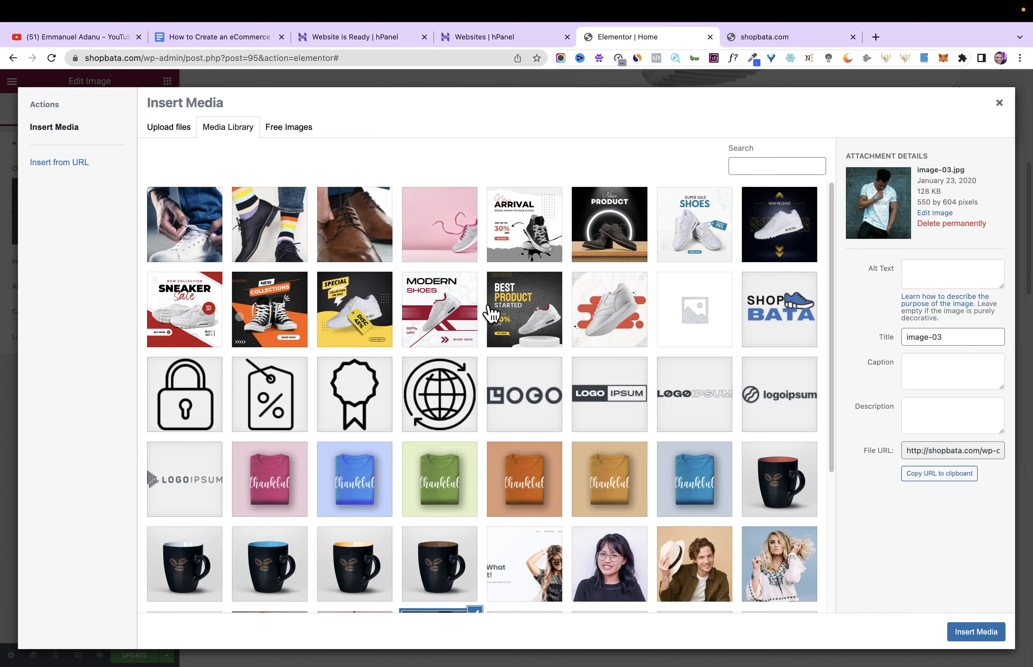
{"action": "left_click", "coordinate": [271, 237]}
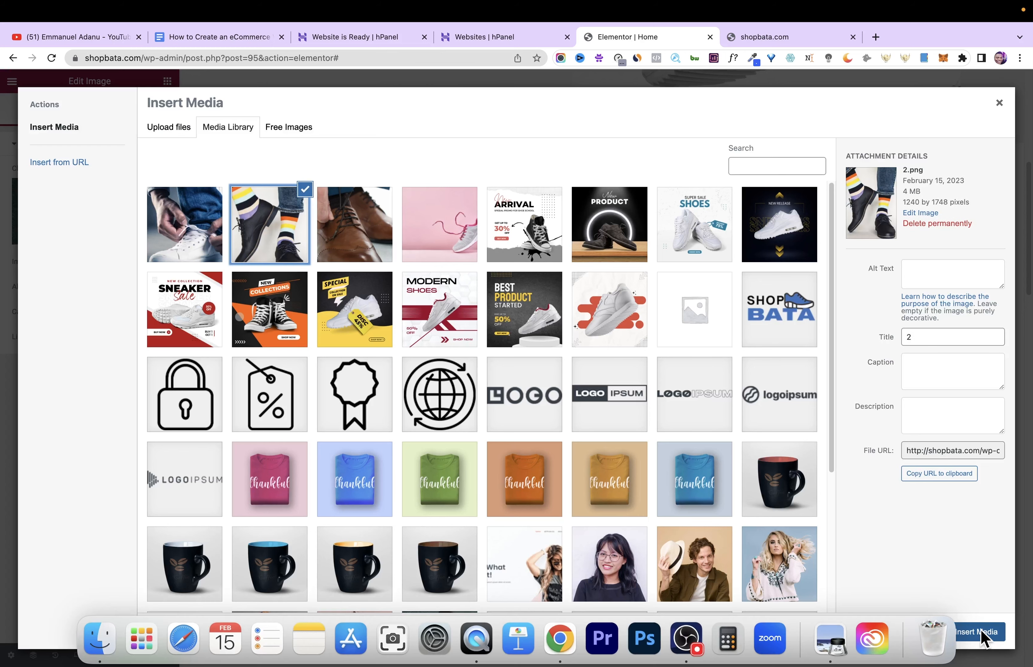
{"action": "left_click", "coordinate": [982, 631]}
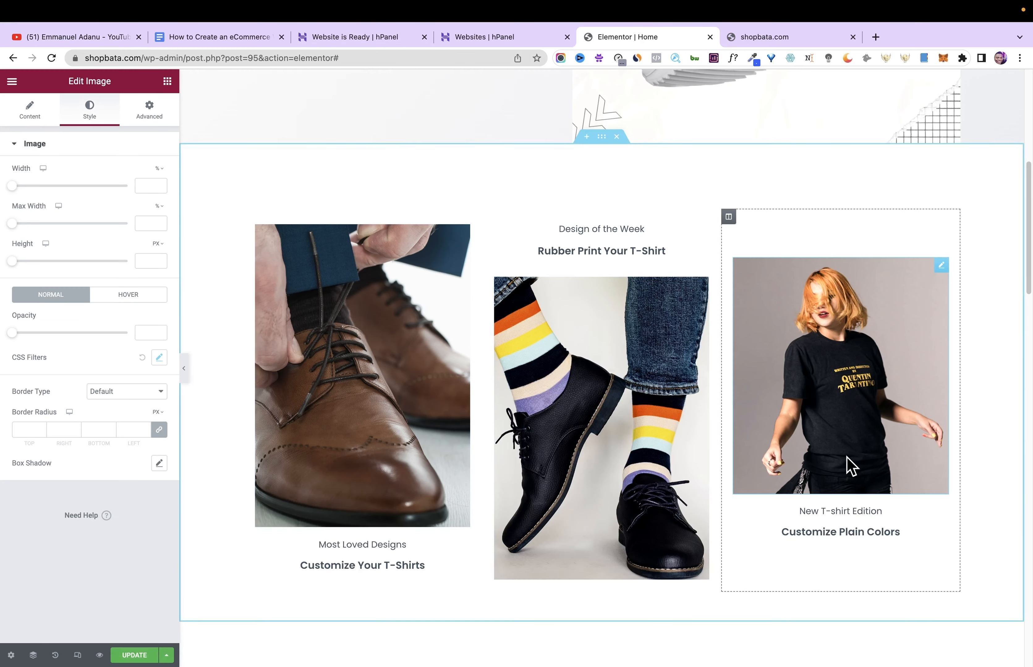
{"action": "left_click", "coordinate": [29, 110]}
{"action": "scroll", "coordinate": [361, 483], "scroll_direction": "down", "scroll_amount": 2}
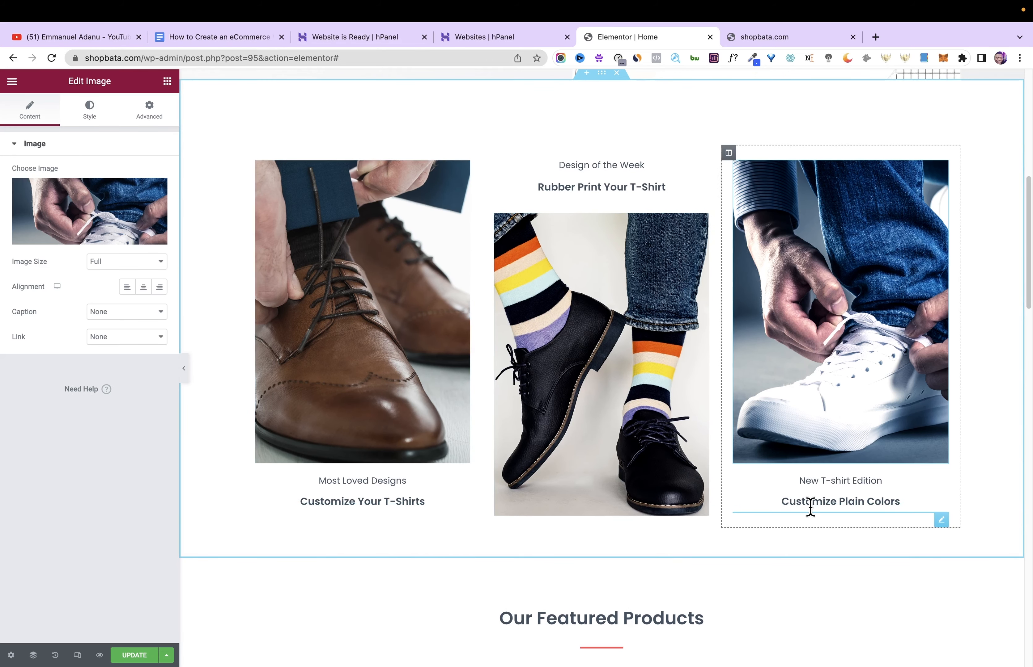
{"action": "scroll", "coordinate": [794, 514], "scroll_direction": "down", "scroll_amount": 2}
{"action": "scroll", "coordinate": [772, 520], "scroll_direction": "down", "scroll_amount": 4}
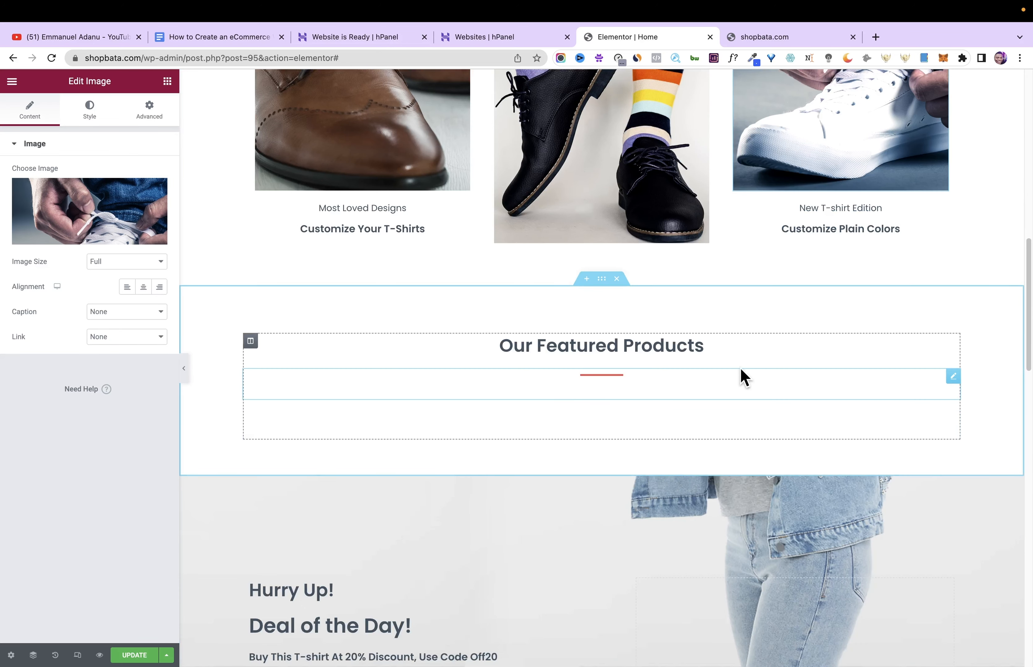
{"action": "scroll", "coordinate": [392, 443], "scroll_direction": "down", "scroll_amount": 6}
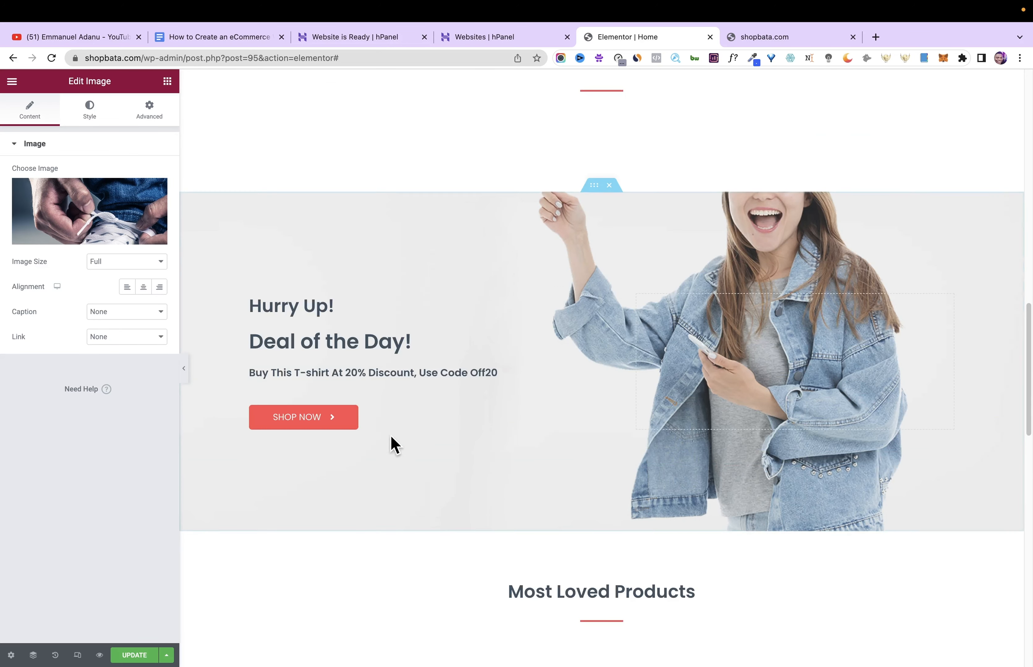
Step: Change the Deal of the Day heading from 'Buy This T-shirt' to 'Buy This Sneakers'
{"action": "left_click", "coordinate": [297, 373]}
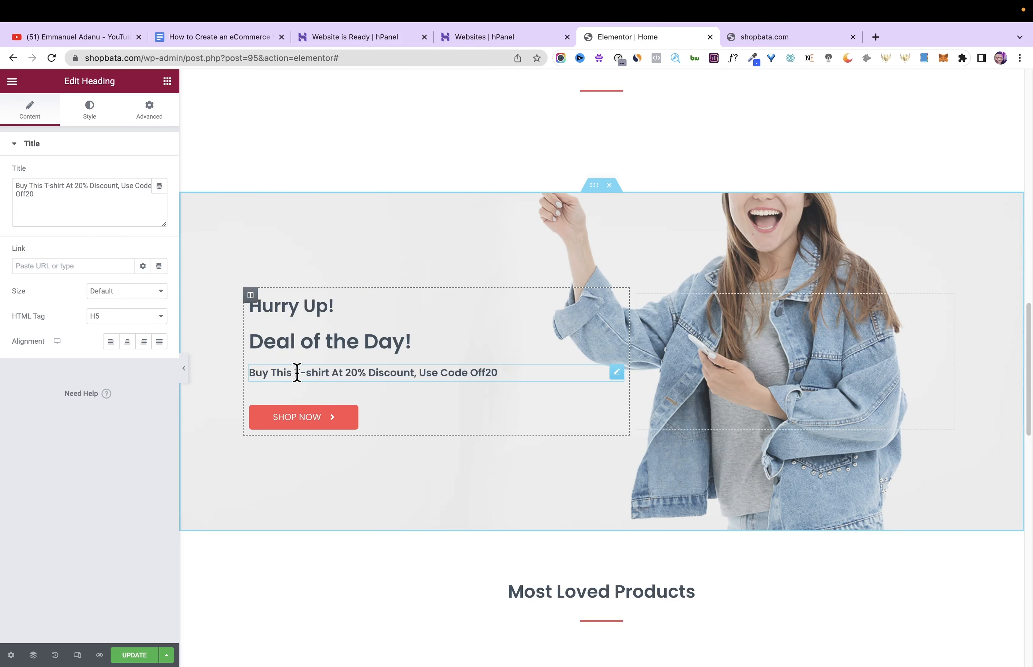
{"action": "left_click_drag", "start_coordinate": [325, 374], "coordinate": [328, 374]}
{"action": "type", "text": "Sneakers"}
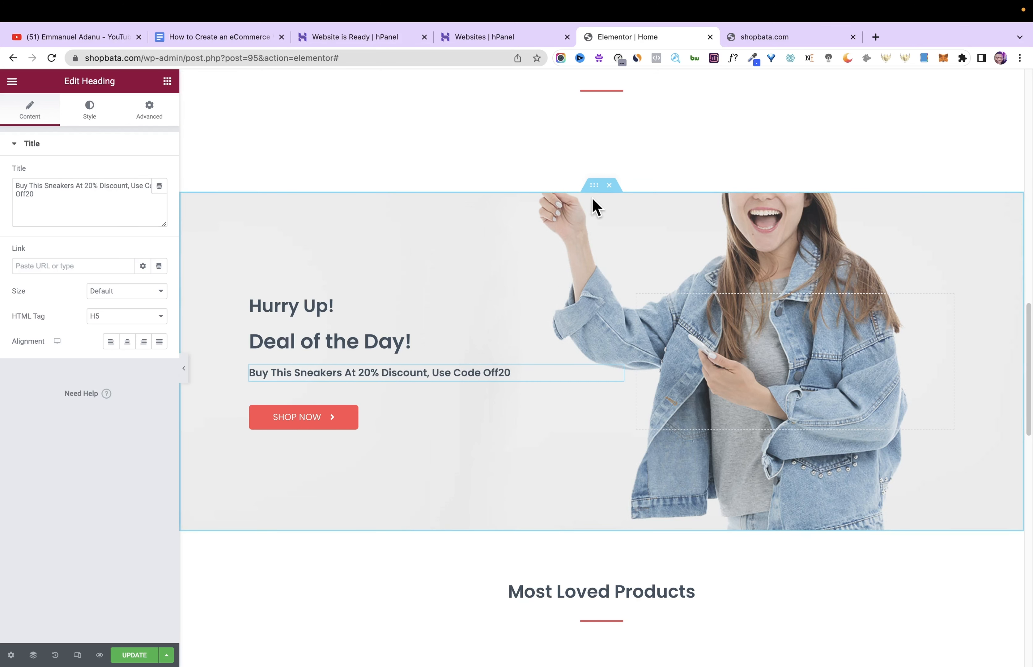
Step: Set the pink sneaker image shoe.png as the Deal of the Day banner's background
{"action": "left_click", "coordinate": [594, 187]}
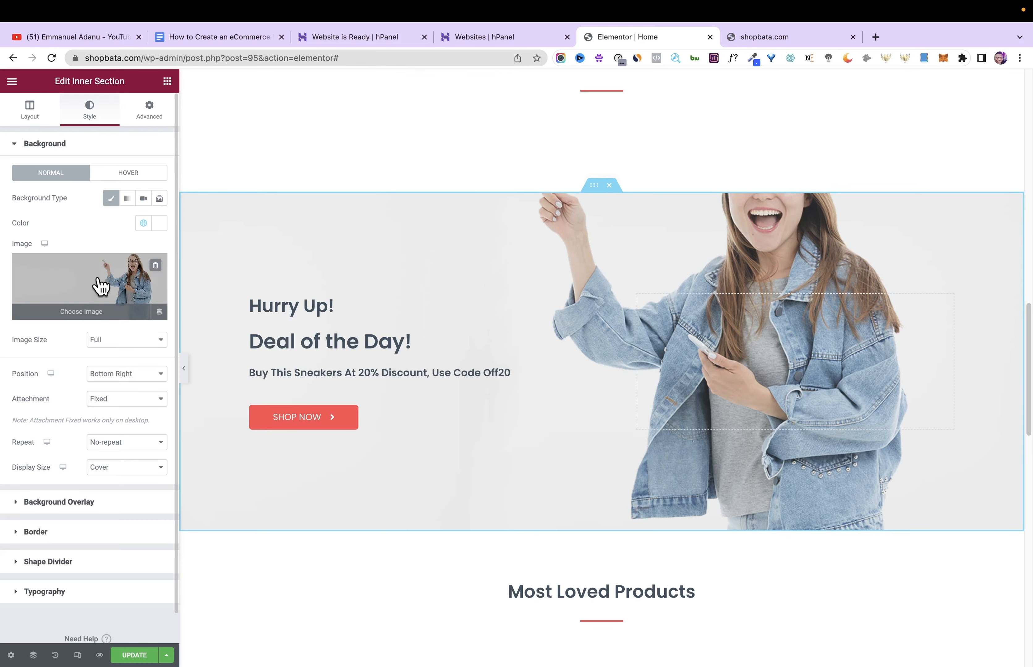
{"action": "left_click", "coordinate": [92, 317]}
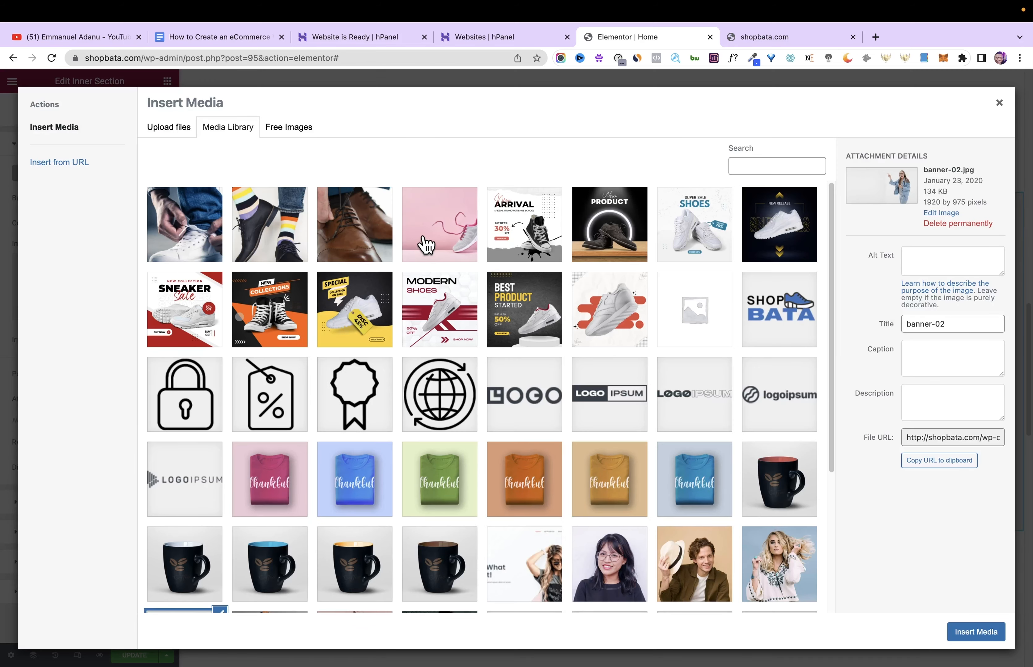
{"action": "left_click", "coordinate": [429, 232]}
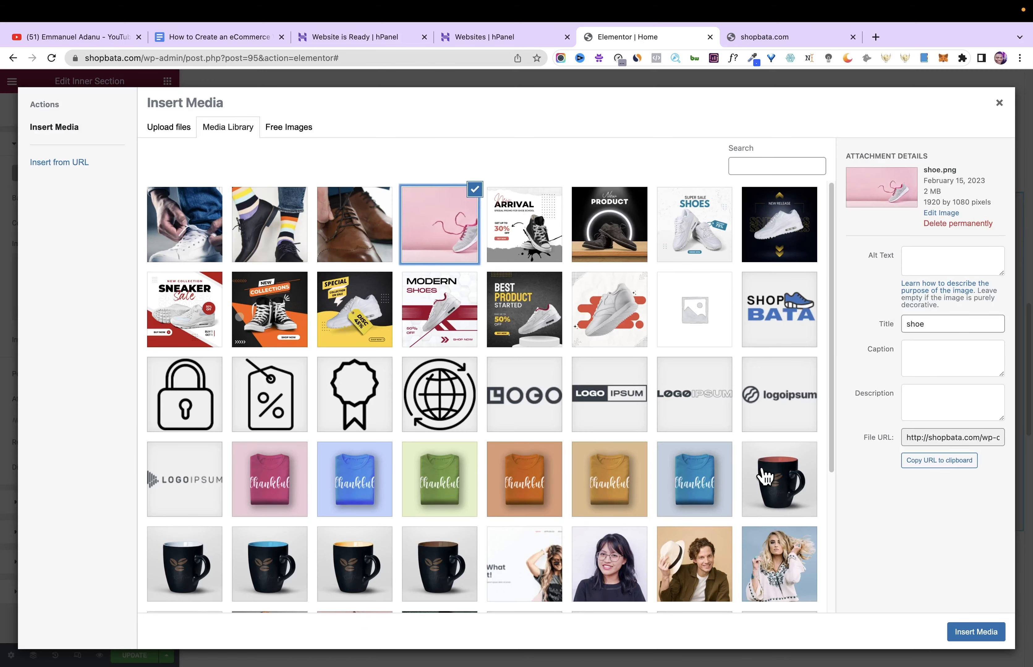
{"action": "left_click", "coordinate": [965, 639]}
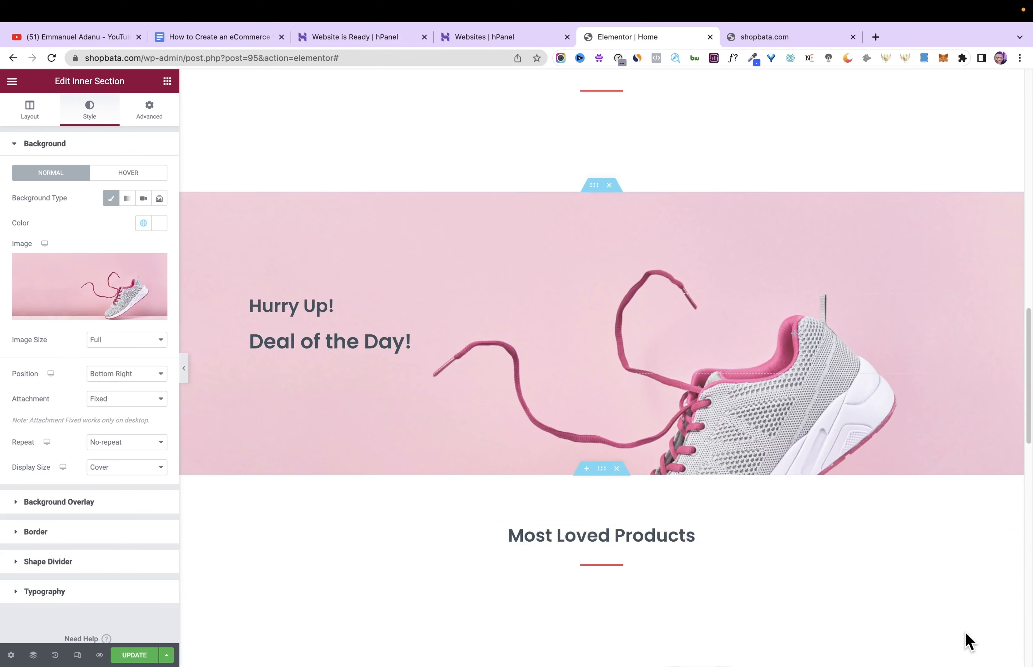
{"action": "scroll", "coordinate": [754, 488], "scroll_direction": "up", "scroll_amount": 3}
{"action": "scroll", "coordinate": [728, 526], "scroll_direction": "down", "scroll_amount": 10}
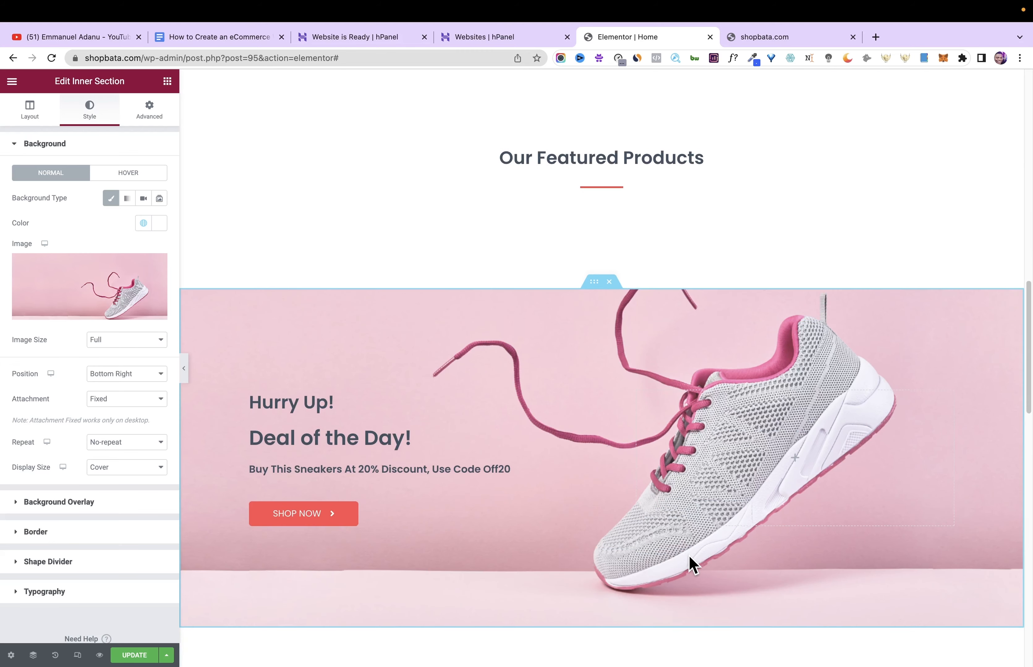
{"action": "scroll", "coordinate": [699, 540], "scroll_direction": "down", "scroll_amount": 1}
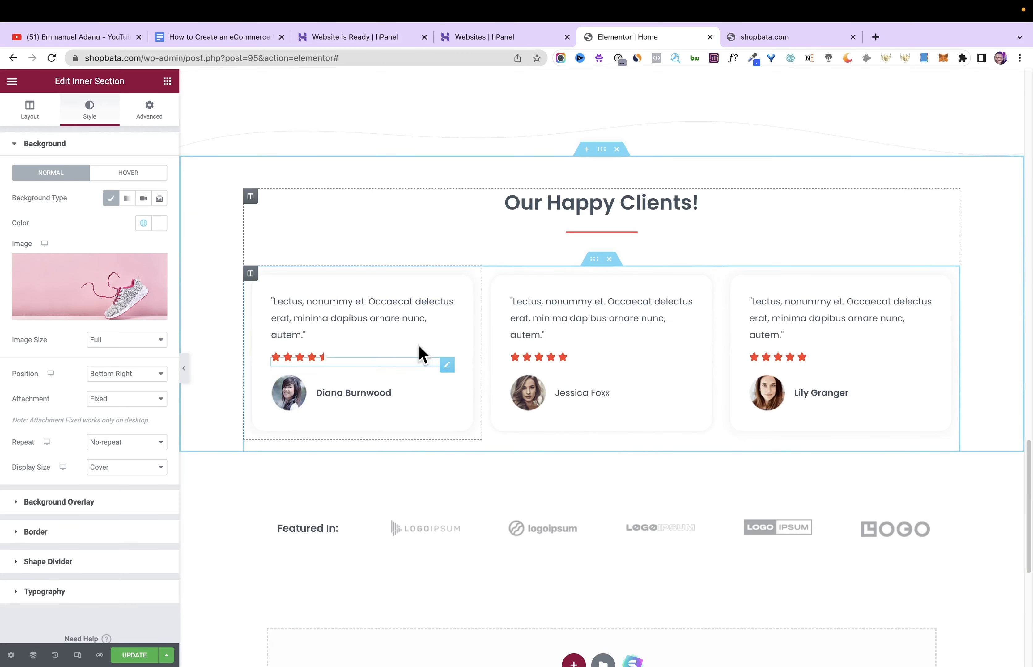
Step: Review the lower page sections, cancel adding a new section, and return to the top
{"action": "scroll", "coordinate": [818, 581], "scroll_direction": "down", "scroll_amount": 3}
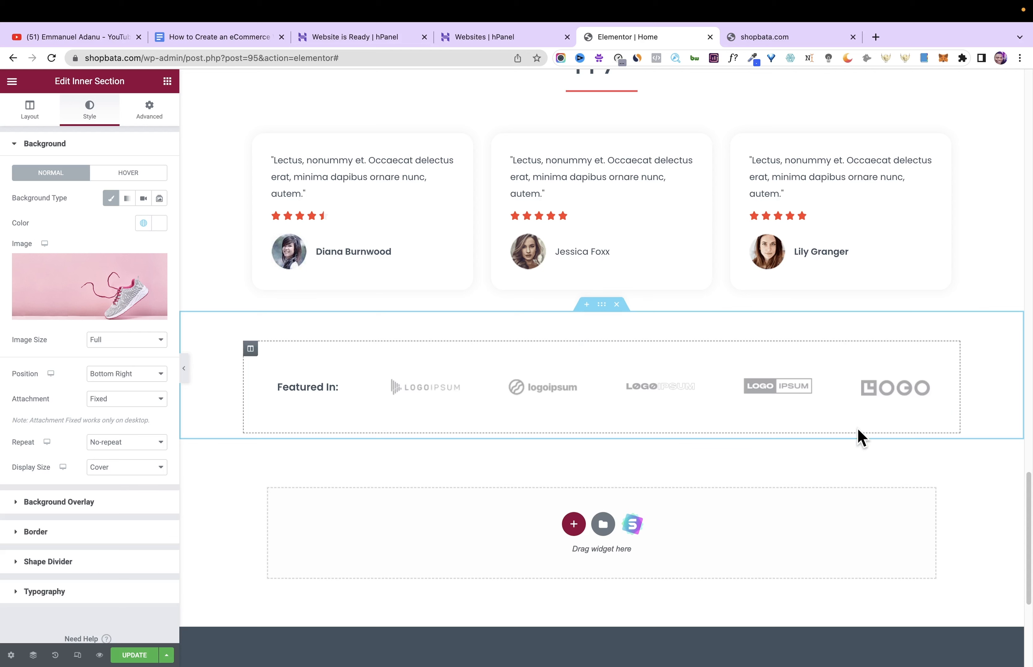
{"action": "scroll", "coordinate": [752, 506], "scroll_direction": "down", "scroll_amount": 2}
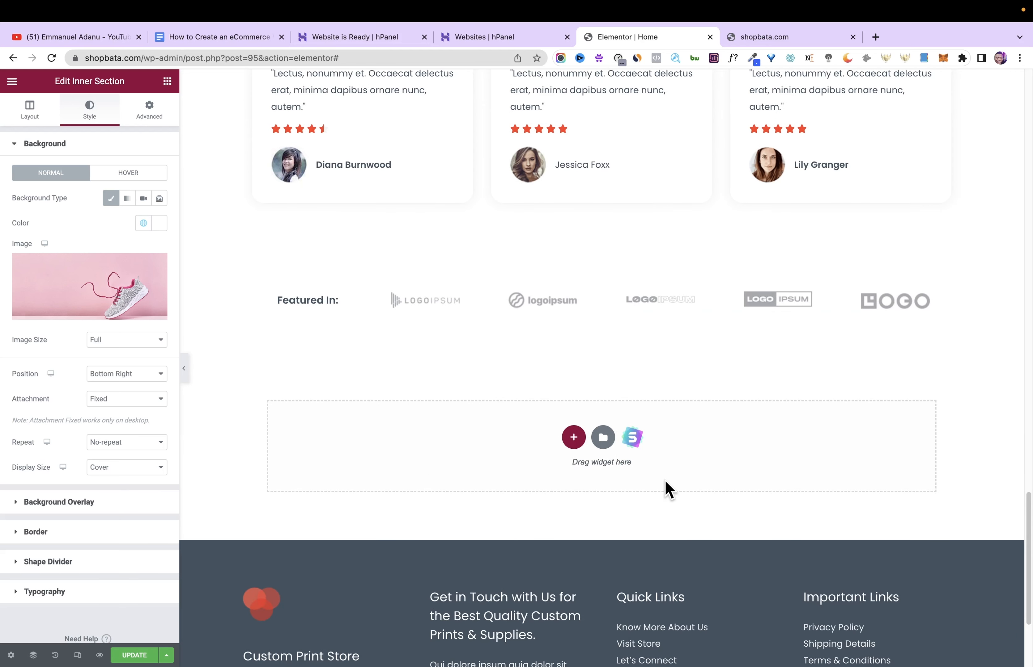
{"action": "left_click", "coordinate": [573, 438]}
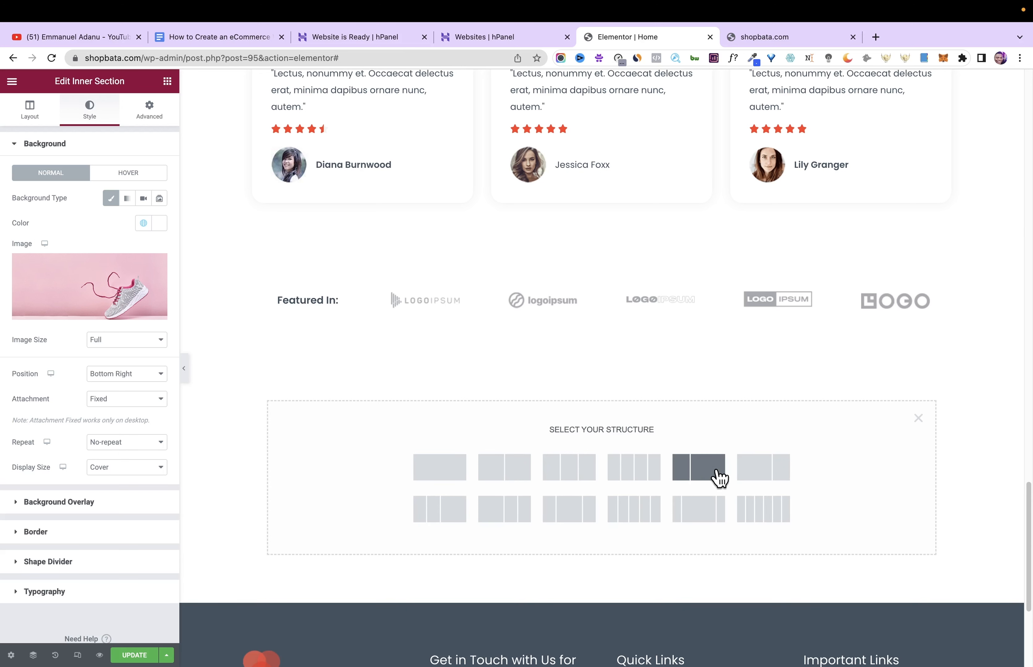
{"action": "left_click", "coordinate": [917, 417]}
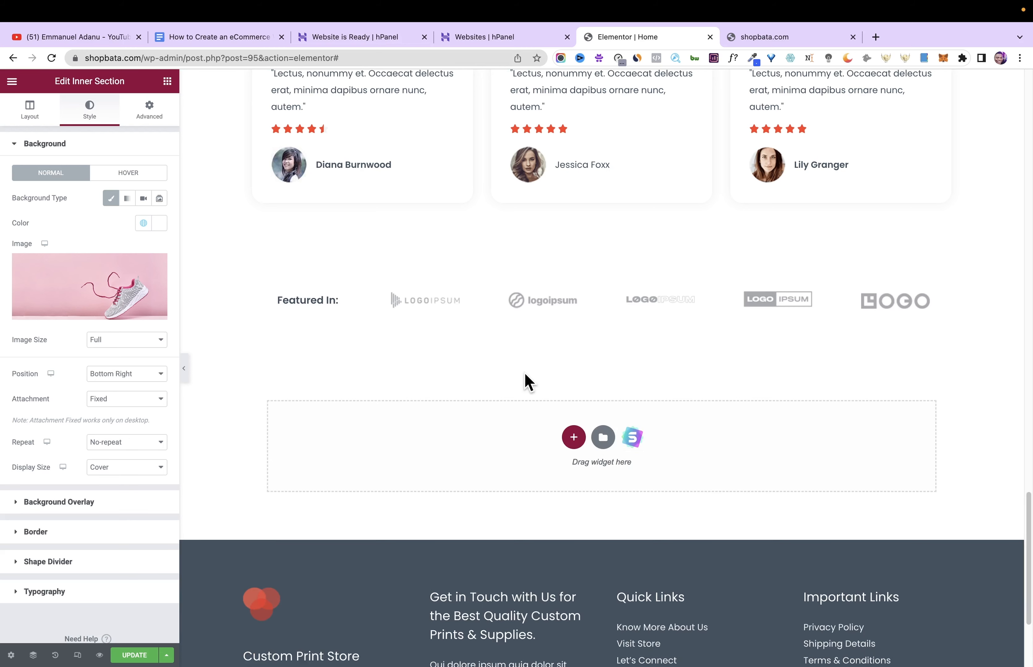
{"action": "scroll", "coordinate": [526, 383], "scroll_direction": "up", "scroll_amount": 7}
{"action": "scroll", "coordinate": [707, 556], "scroll_direction": "up", "scroll_amount": 2}
{"action": "scroll", "coordinate": [633, 568], "scroll_direction": "up", "scroll_amount": 5}
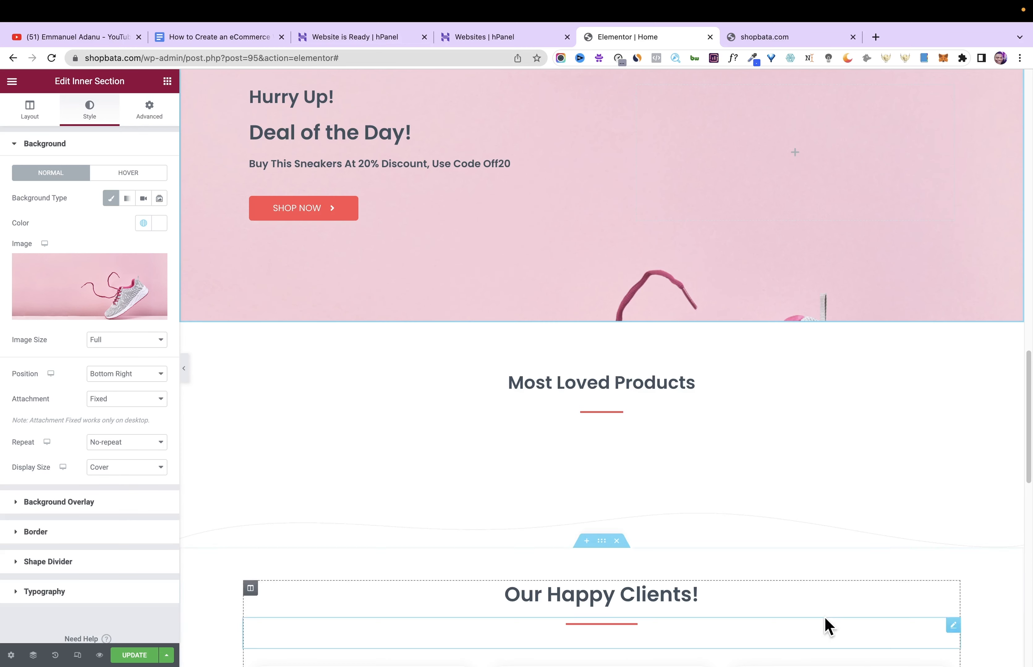
{"action": "scroll", "coordinate": [825, 621], "scroll_direction": "up", "scroll_amount": 9}
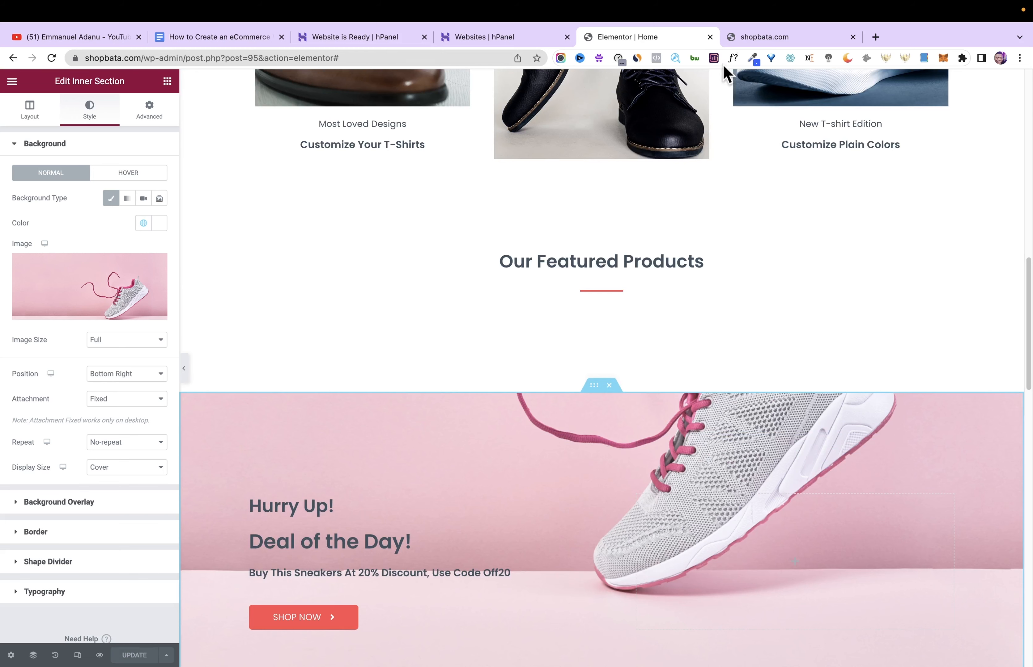
Step: Reload the live shopbata.com homepage to check the shoe hero, then go to the Canva design
{"action": "left_click", "coordinate": [746, 36]}
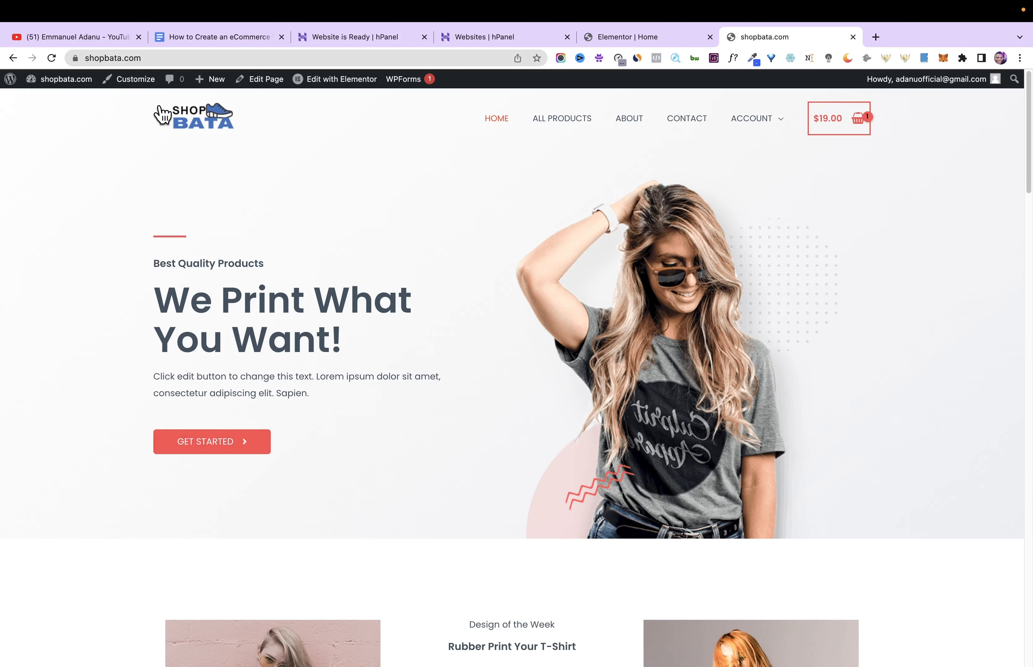
{"action": "left_click", "coordinate": [52, 58]}
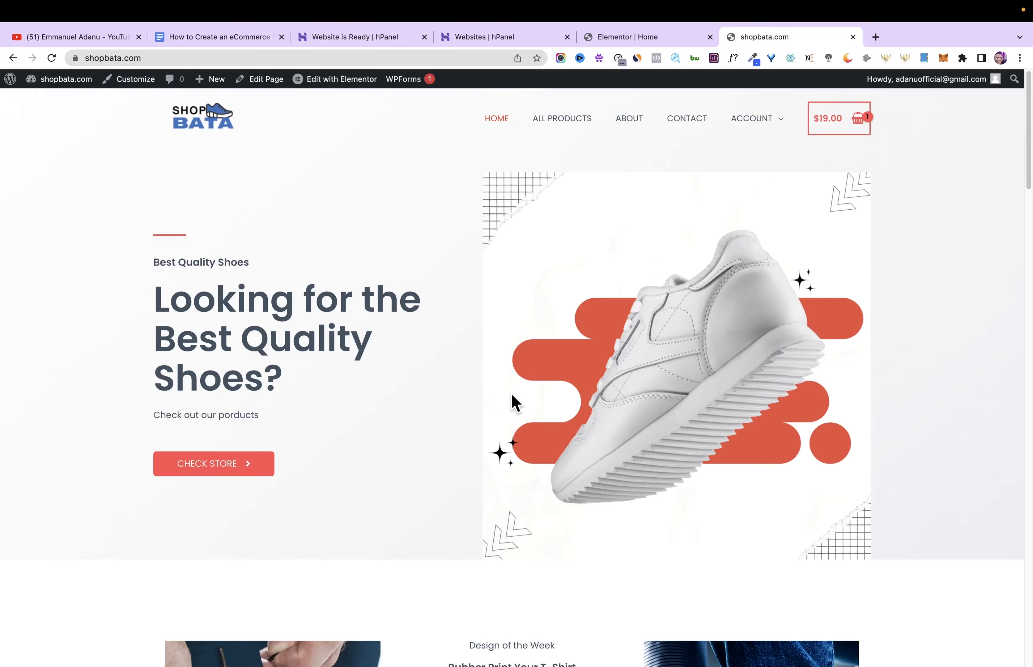
{"action": "scroll", "coordinate": [486, 425], "scroll_direction": "down", "scroll_amount": 20}
{"action": "scroll", "coordinate": [544, 454], "scroll_direction": "up", "scroll_amount": 20}
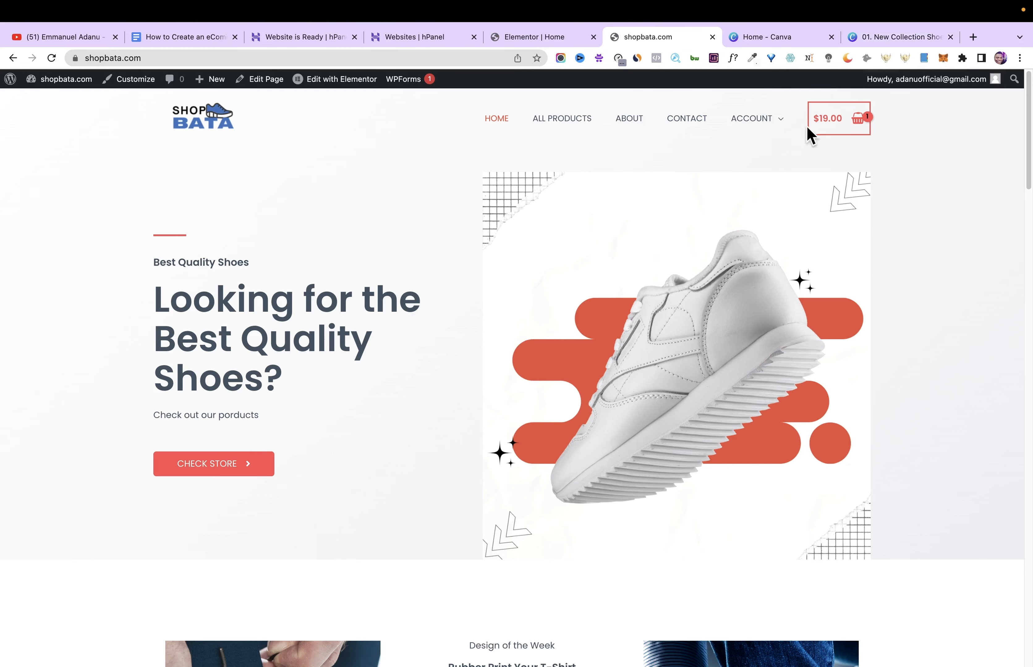
{"action": "left_click", "coordinate": [891, 36]}
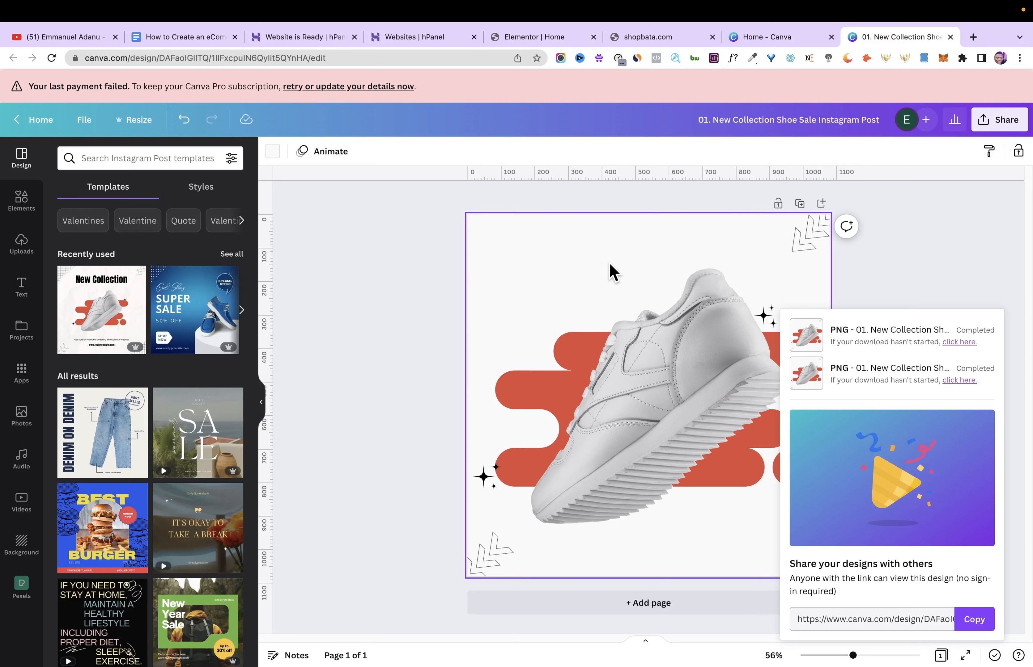
Step: Download the Canva New Collection Shoe design as a transparent-background PNG
{"action": "left_click", "coordinate": [608, 263]}
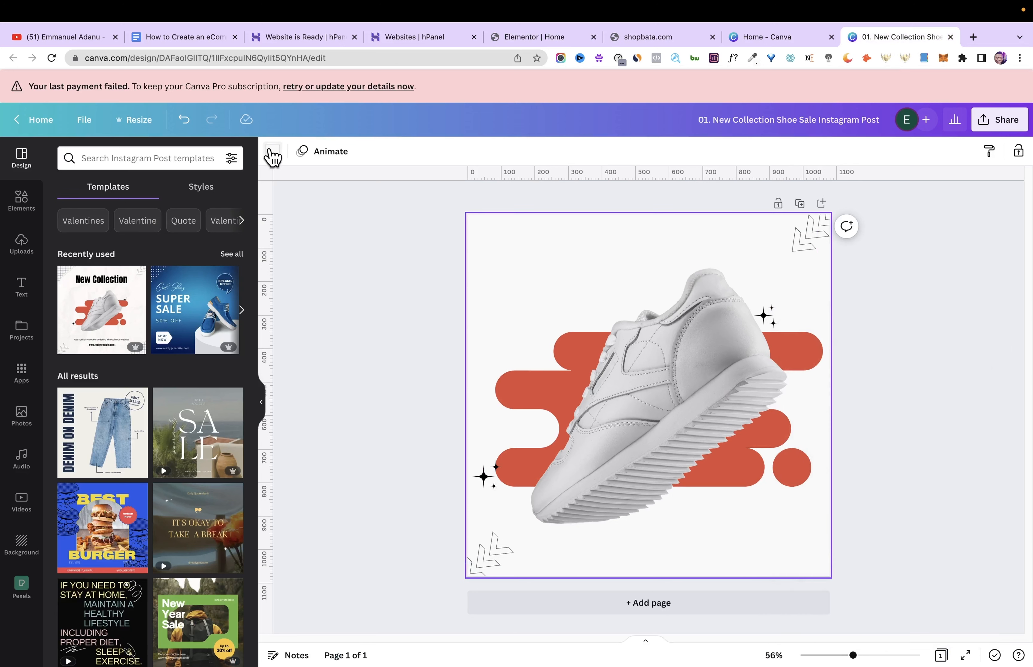
{"action": "left_click", "coordinate": [272, 152]}
{"action": "left_click", "coordinate": [998, 120]}
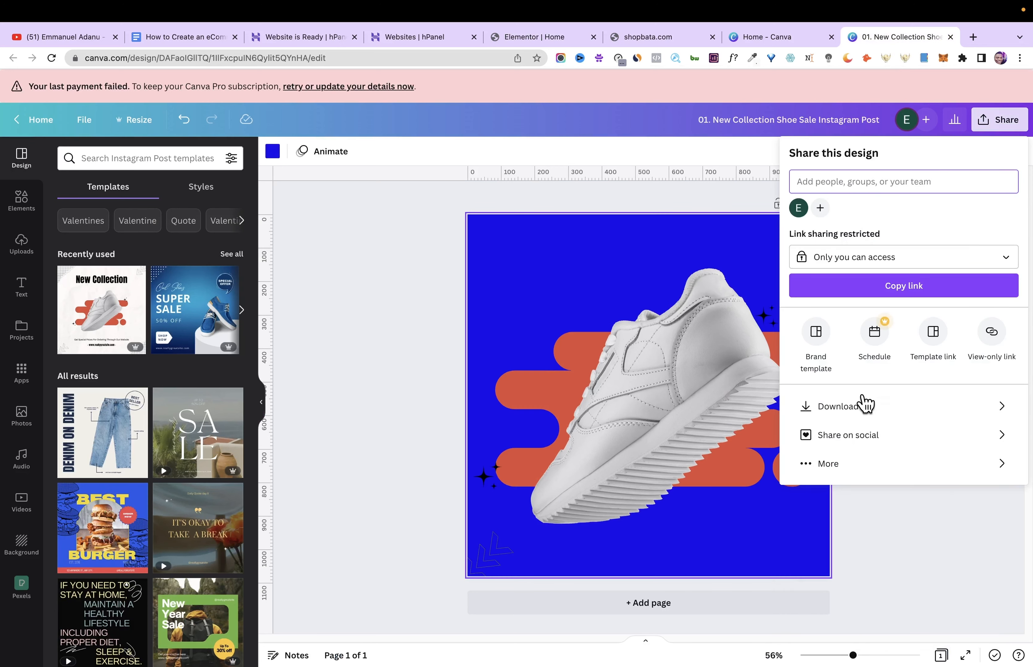
{"action": "left_click", "coordinate": [864, 403]}
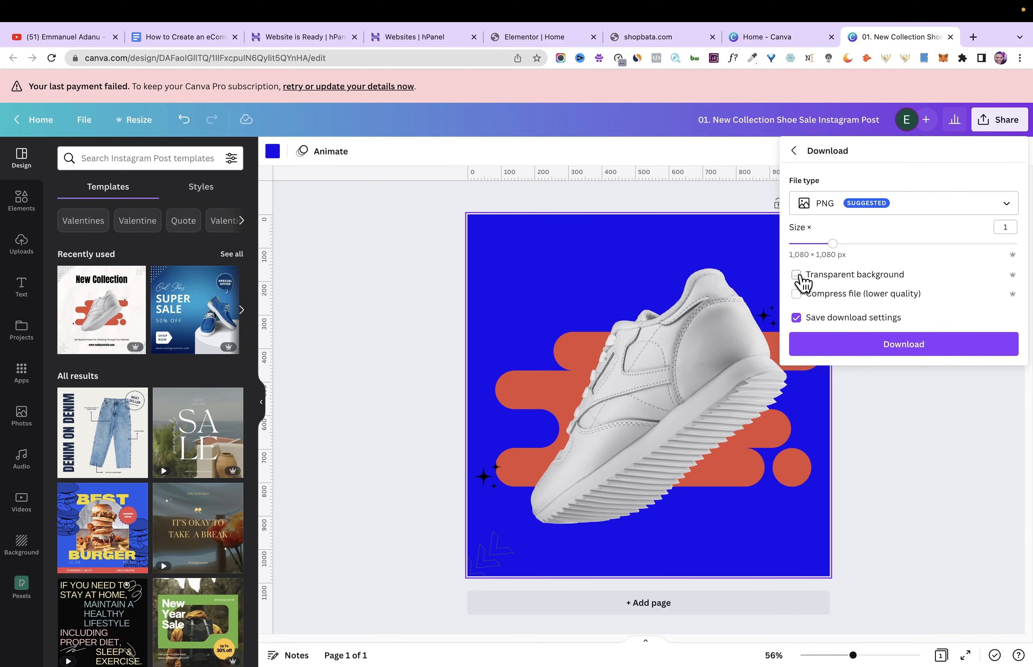
{"action": "left_click", "coordinate": [864, 344]}
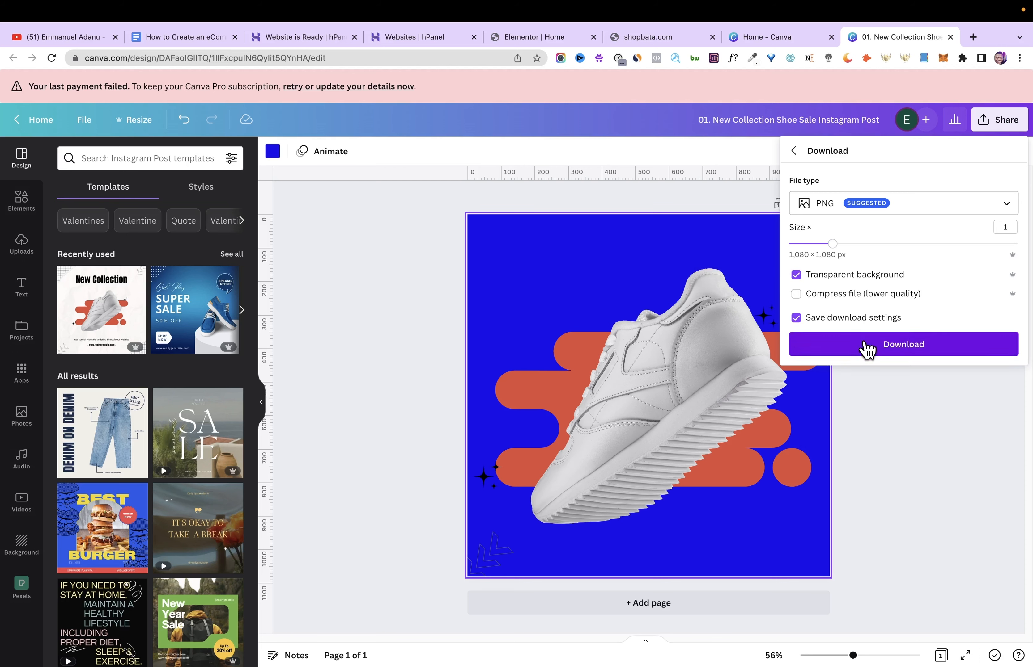
{"action": "left_click", "coordinate": [536, 35]}
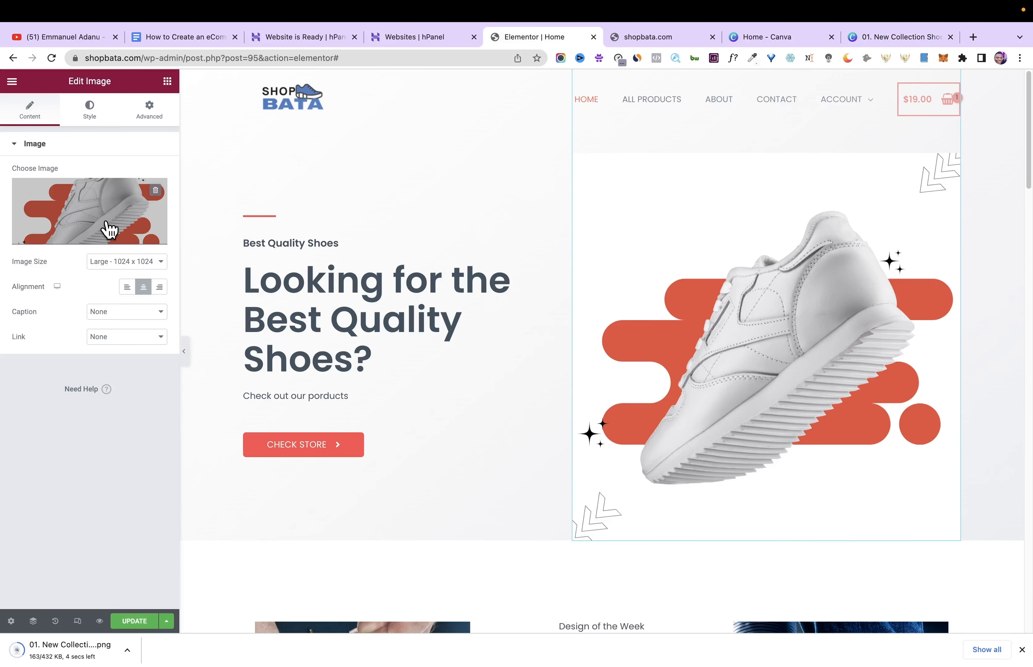
Step: Upload the downloaded transparent shoe PNG and place it as the hero image
{"action": "left_click", "coordinate": [82, 236]}
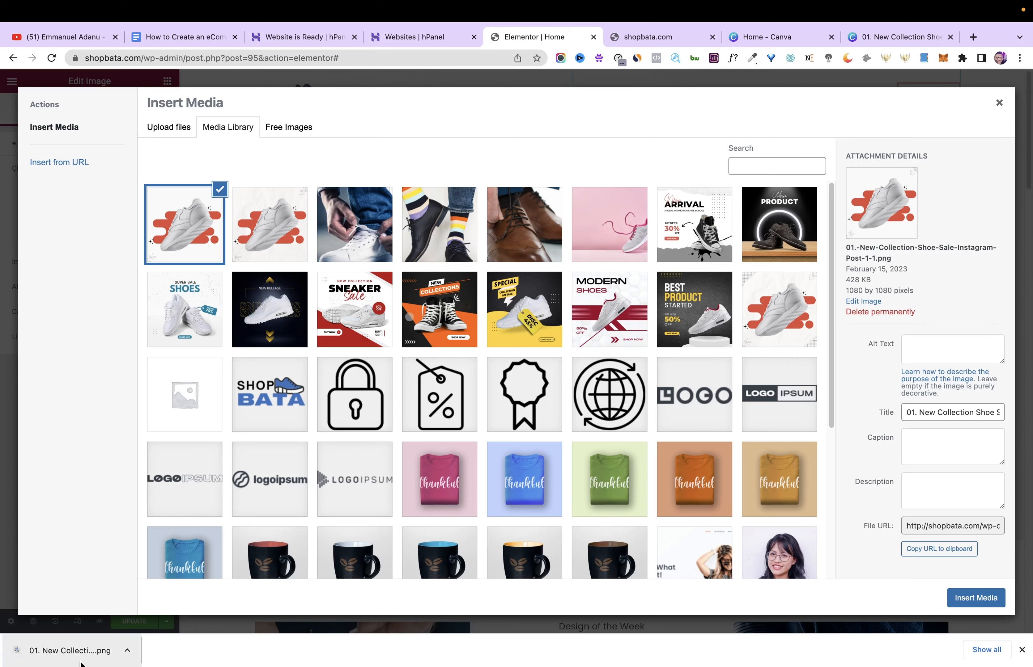
{"action": "left_click_drag", "start_coordinate": [81, 664], "coordinate": [304, 391]}
{"action": "left_click", "coordinate": [985, 603]}
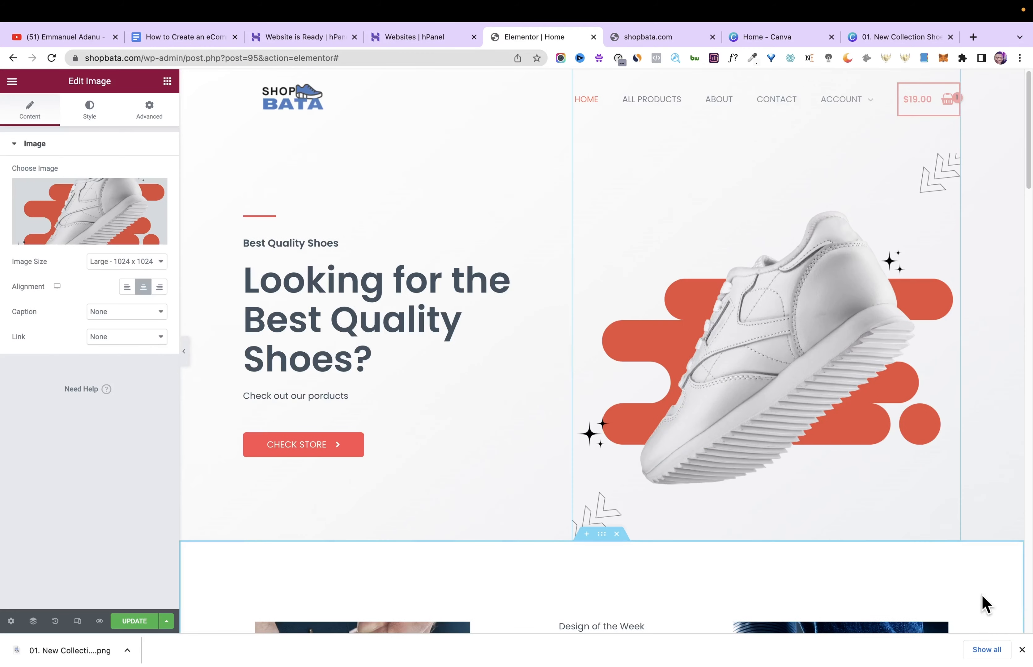
{"action": "scroll", "coordinate": [380, 392], "scroll_direction": "down", "scroll_amount": 15}
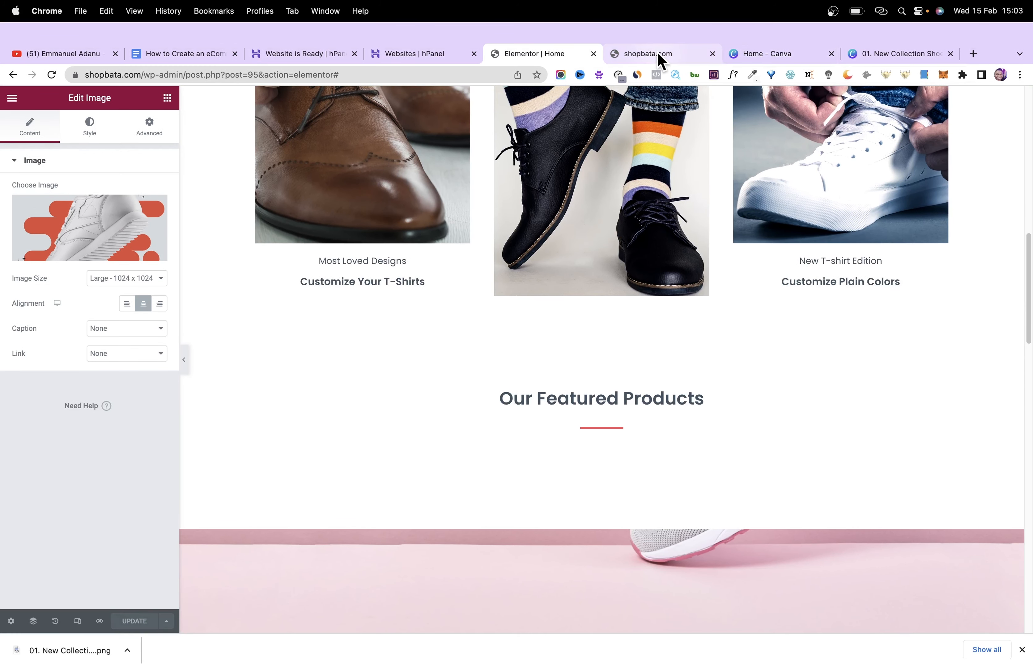
Step: Reload the live shopbata.com homepage and scroll through it to check the new hero
{"action": "left_click", "coordinate": [651, 38]}
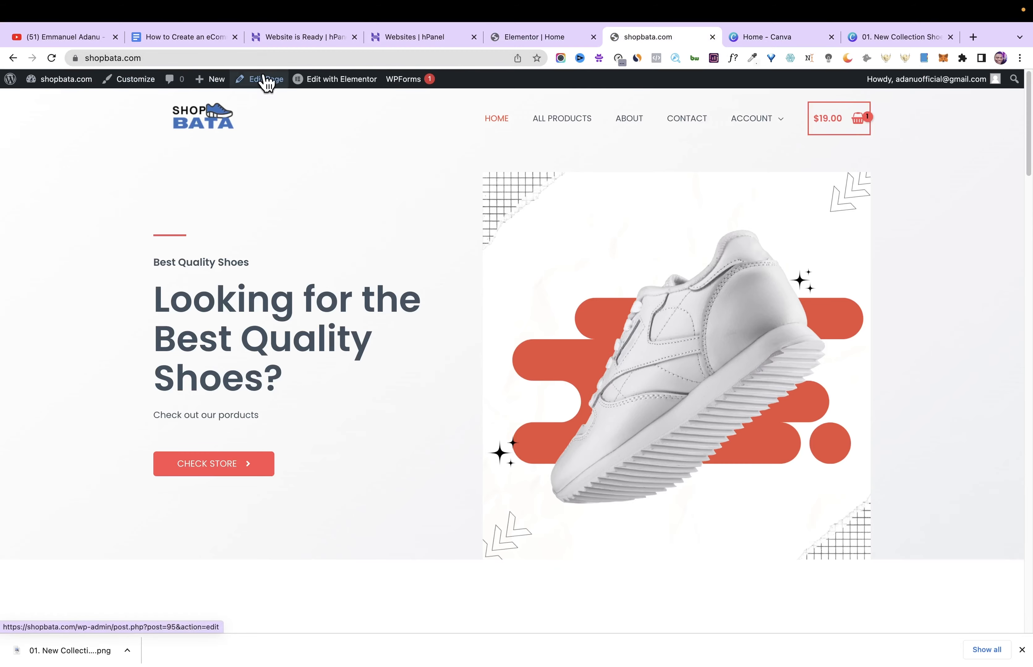
{"action": "left_click", "coordinate": [51, 58]}
{"action": "scroll", "coordinate": [473, 330], "scroll_direction": "down", "scroll_amount": 8}
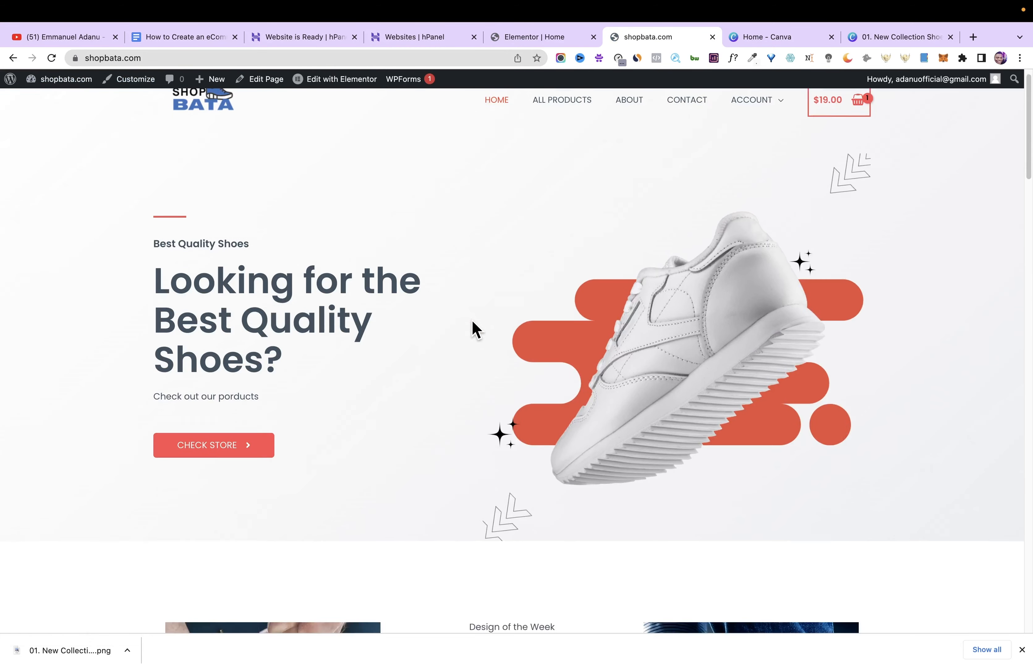
{"action": "scroll", "coordinate": [479, 335], "scroll_direction": "up", "scroll_amount": 8}
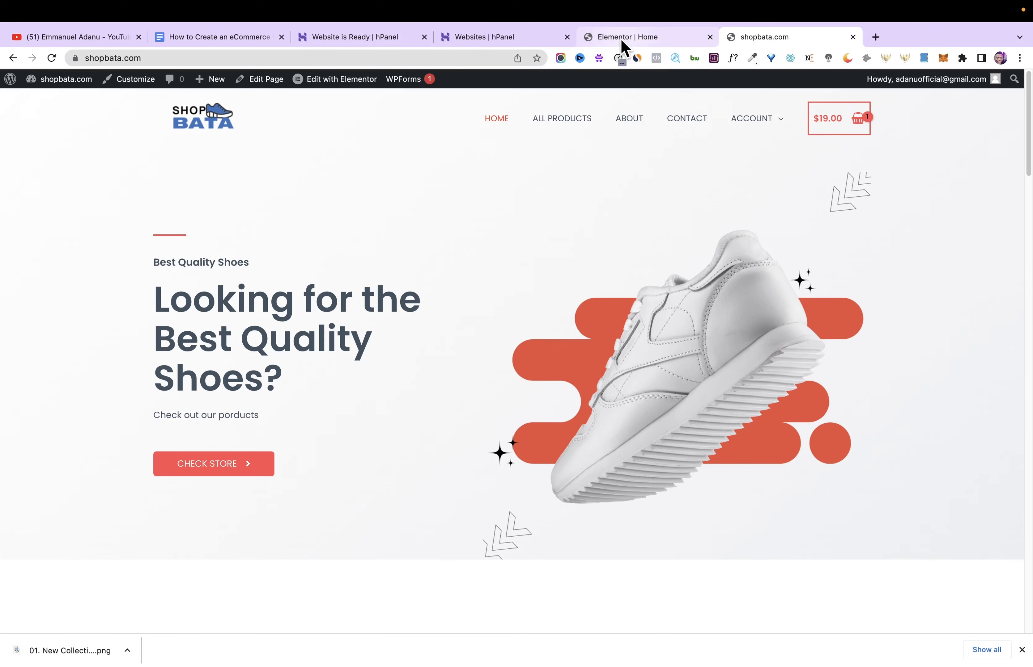
Step: Preview the Home page in Mobile responsive mode, then switch back to desktop and exit the editor
{"action": "left_click", "coordinate": [620, 38]}
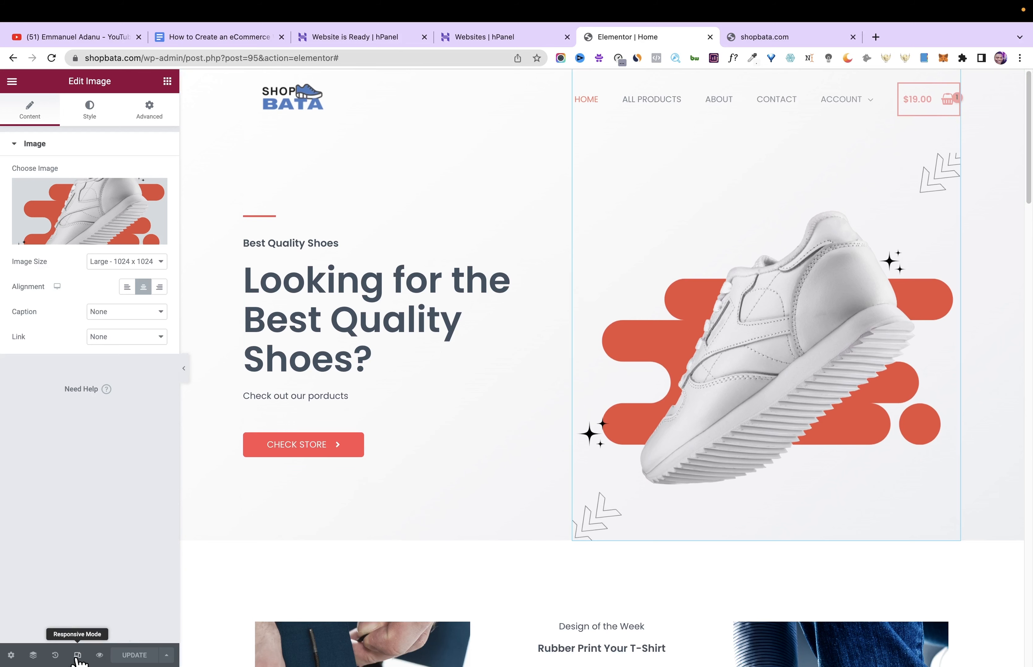
{"action": "left_click", "coordinate": [78, 656]}
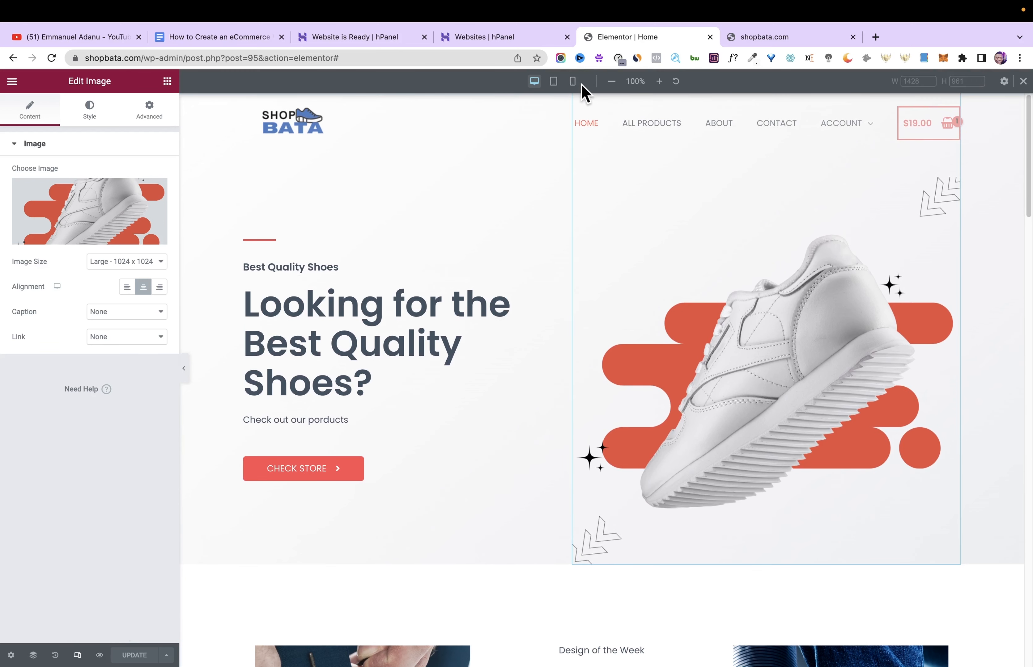
{"action": "left_click", "coordinate": [572, 82]}
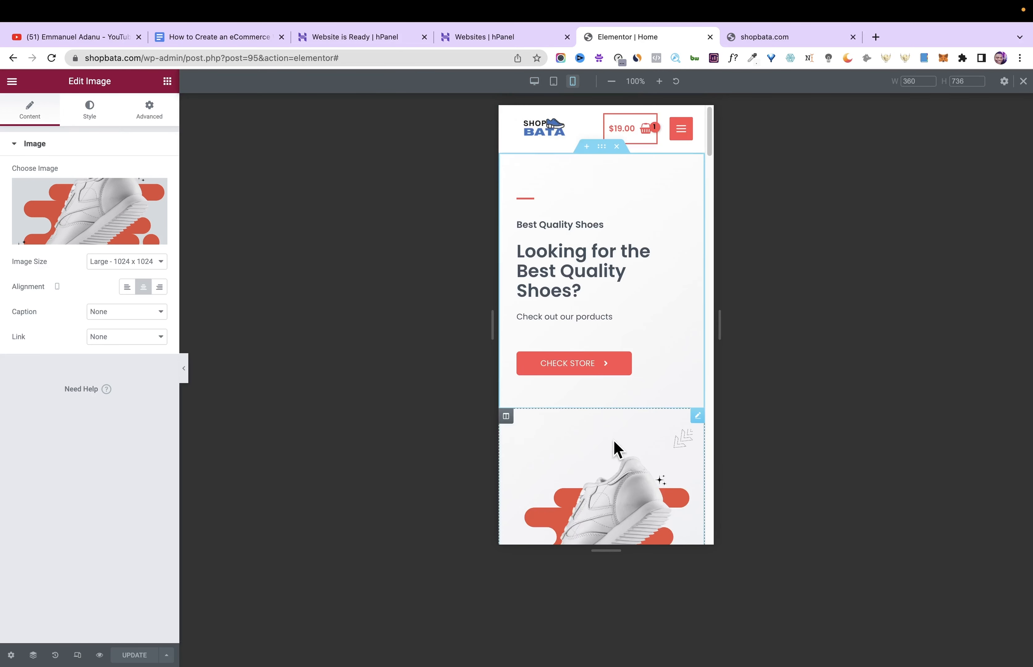
{"action": "scroll", "coordinate": [615, 443], "scroll_direction": "down", "scroll_amount": 8}
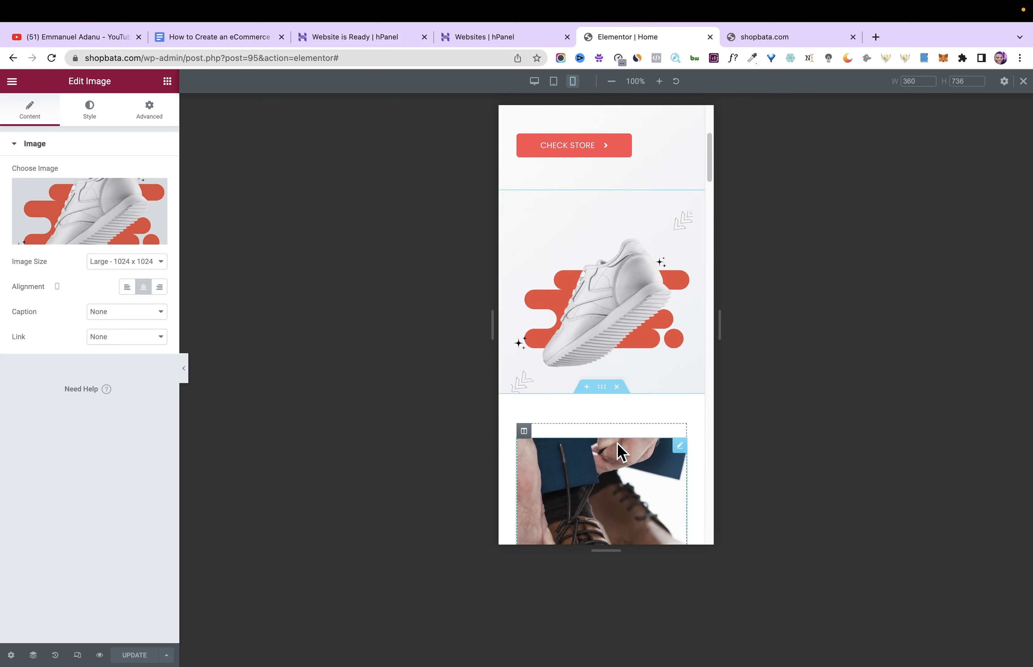
{"action": "scroll", "coordinate": [618, 443], "scroll_direction": "down", "scroll_amount": 10}
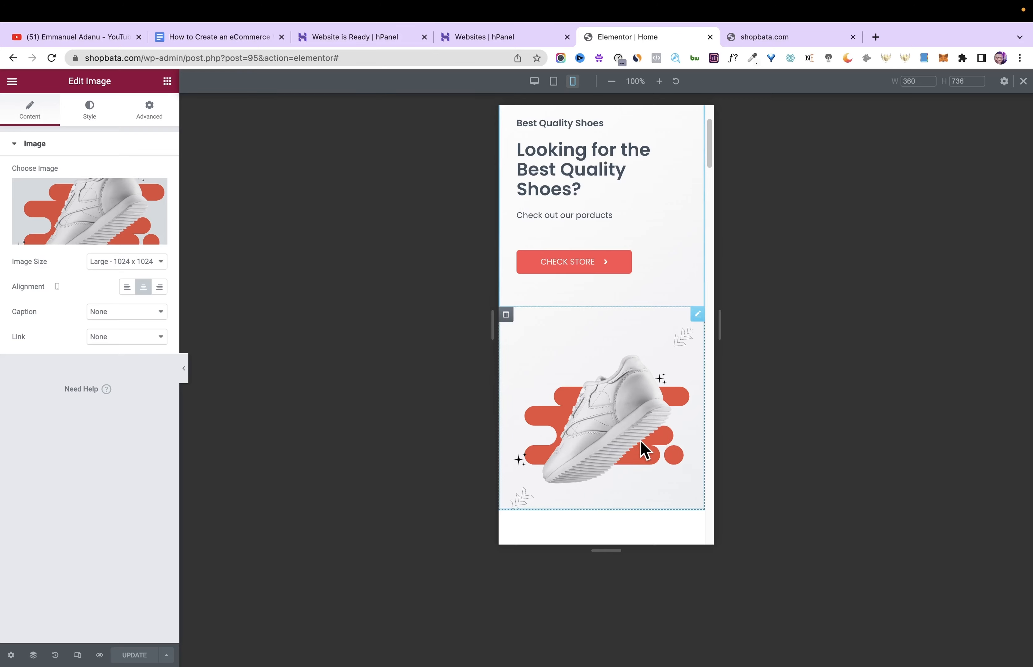
{"action": "scroll", "coordinate": [643, 451], "scroll_direction": "down", "scroll_amount": 10}
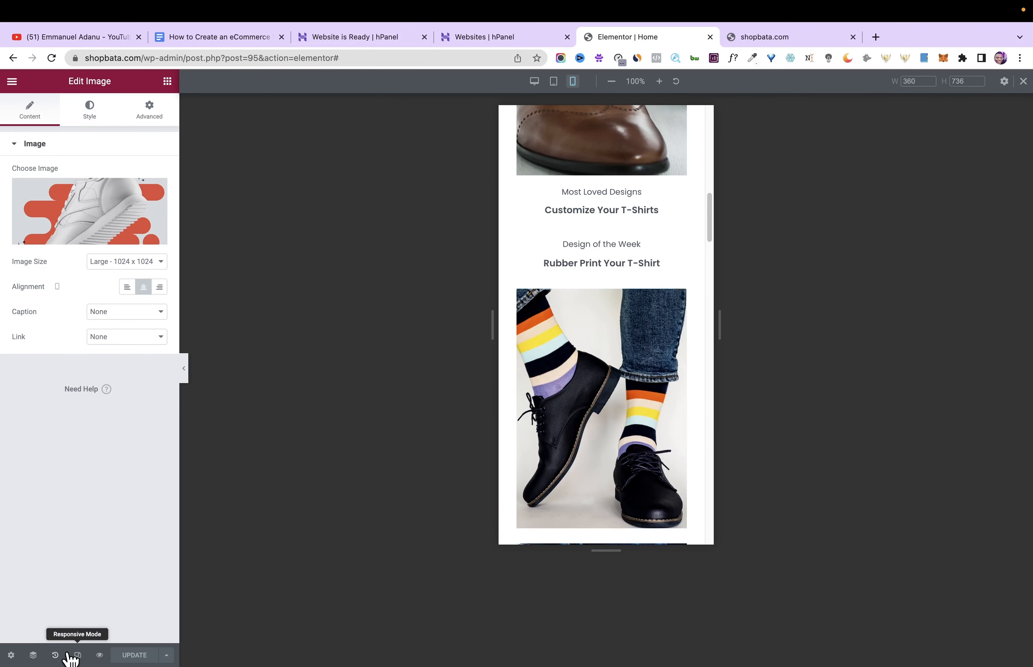
{"action": "left_click", "coordinate": [77, 655]}
{"action": "scroll", "coordinate": [373, 437], "scroll_direction": "up", "scroll_amount": 10}
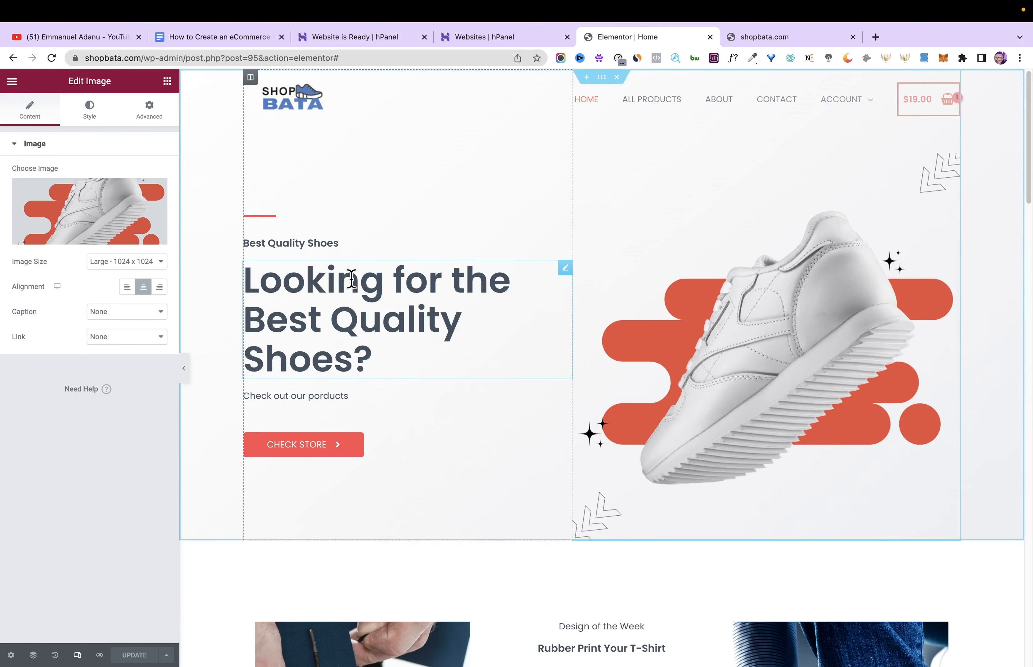
{"action": "left_click", "coordinate": [13, 60]}
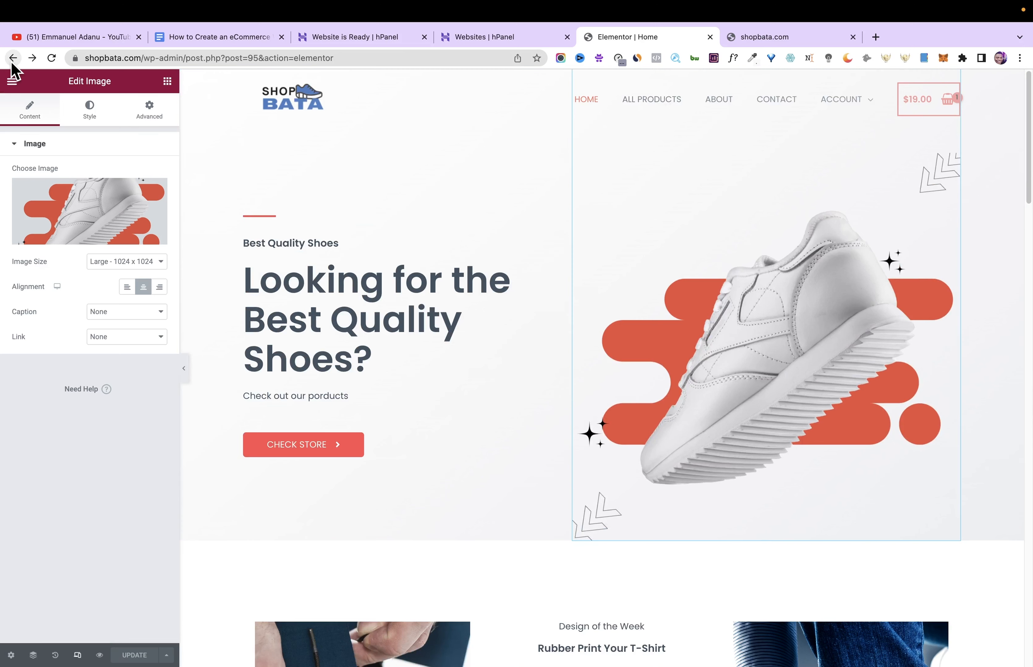
Step: Return to the Pages list and open the Black Printed Coffee Mug from the storefront's product listing
{"action": "left_click", "coordinate": [13, 59]}
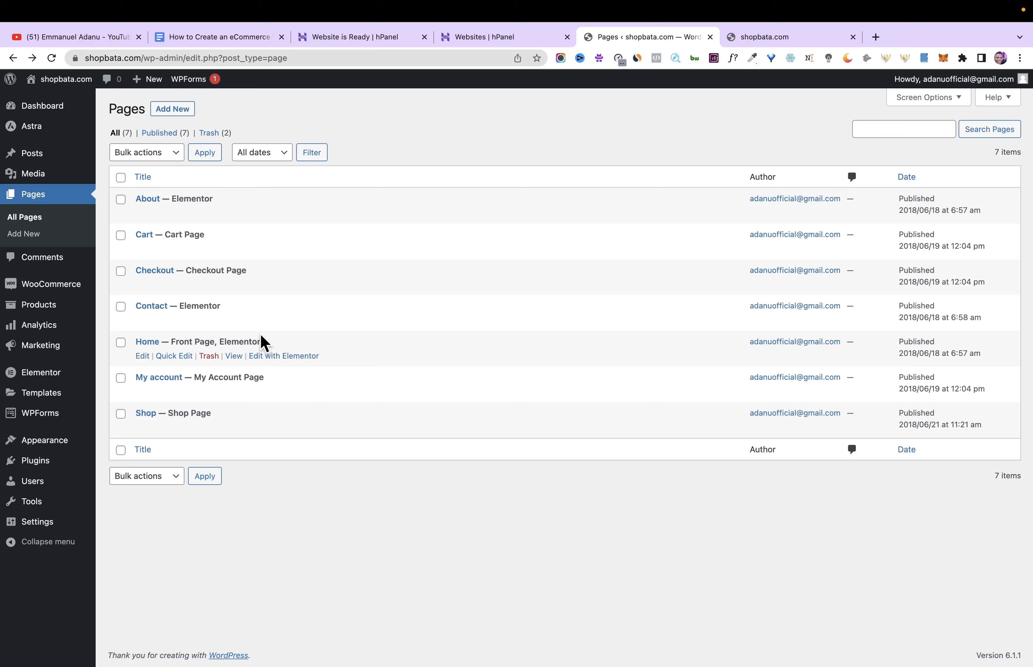
{"action": "left_click", "coordinate": [763, 39]}
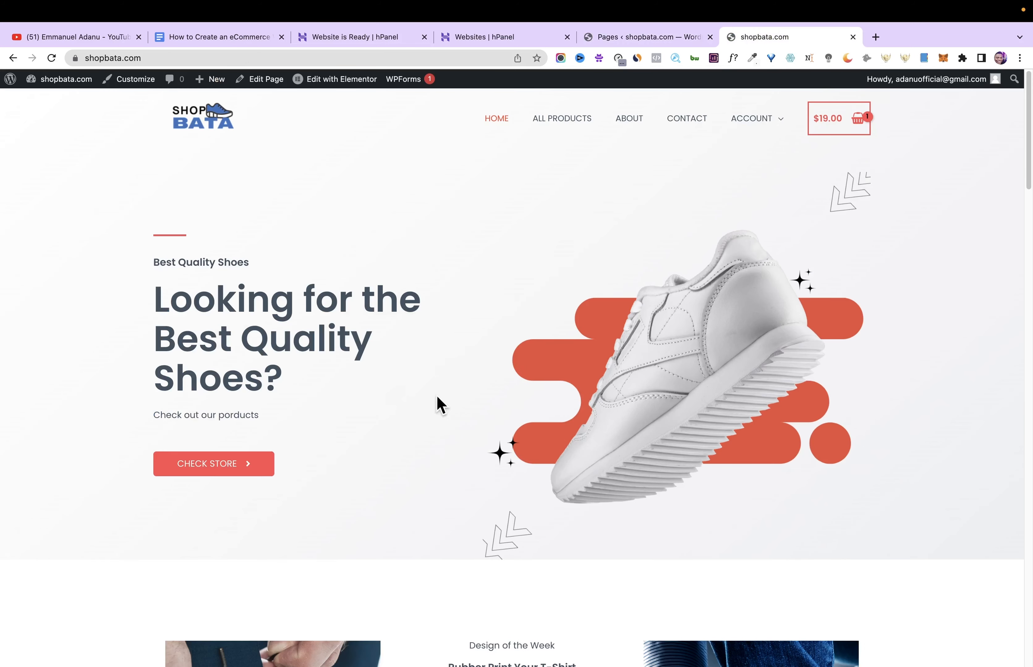
{"action": "left_click", "coordinate": [564, 121]}
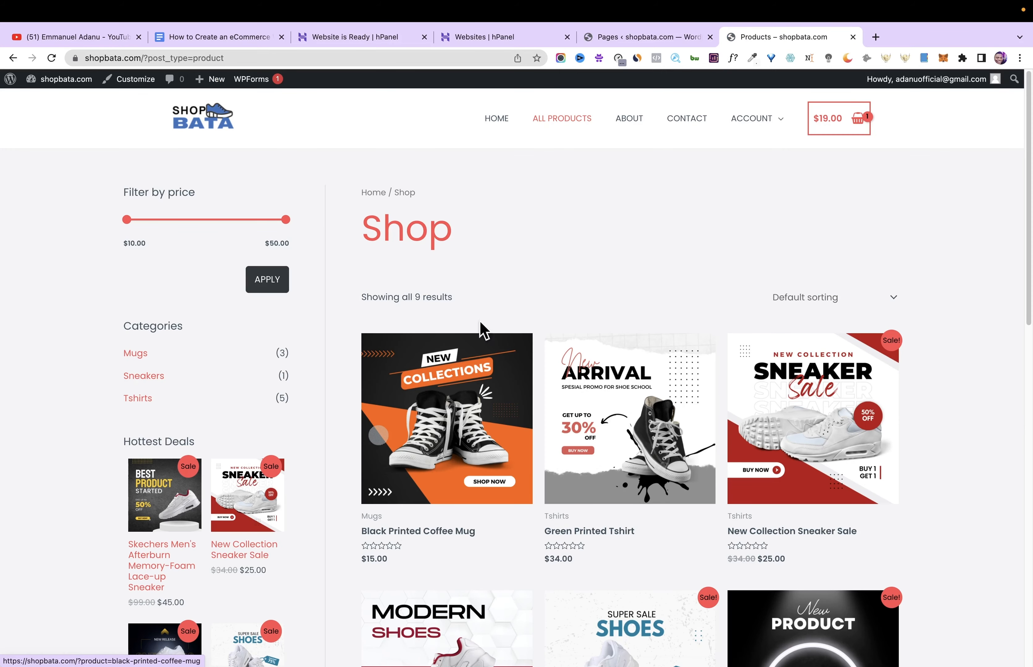
{"action": "left_click", "coordinate": [427, 537]}
Step: Add the mug to the cart and go to checkout, where the order totals $60.00
{"action": "left_click", "coordinate": [621, 384]}
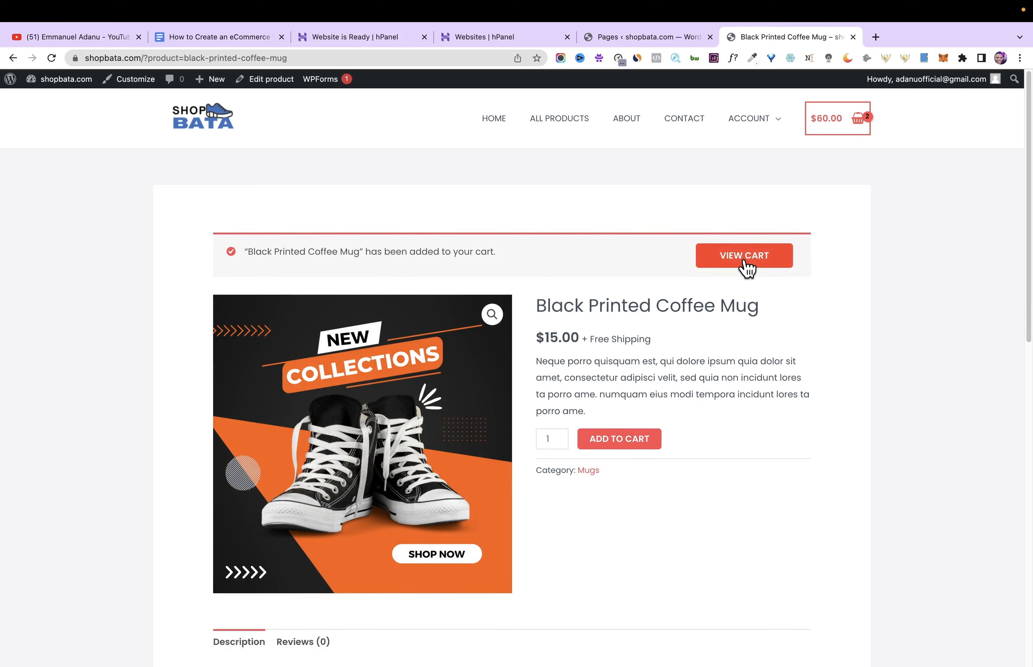
{"action": "left_click", "coordinate": [745, 265]}
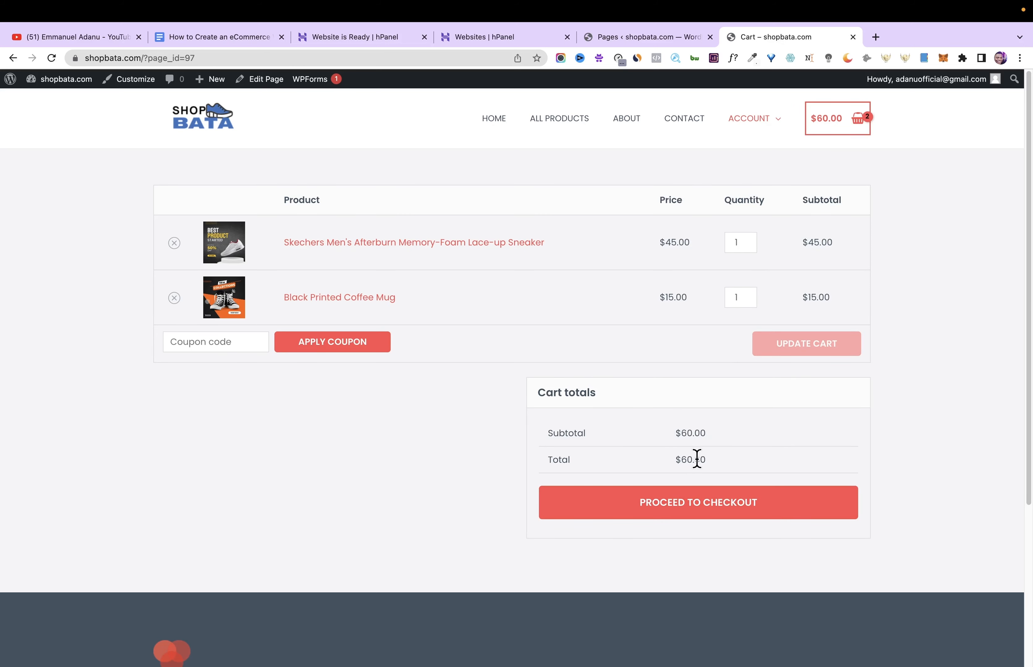
{"action": "left_click", "coordinate": [676, 507]}
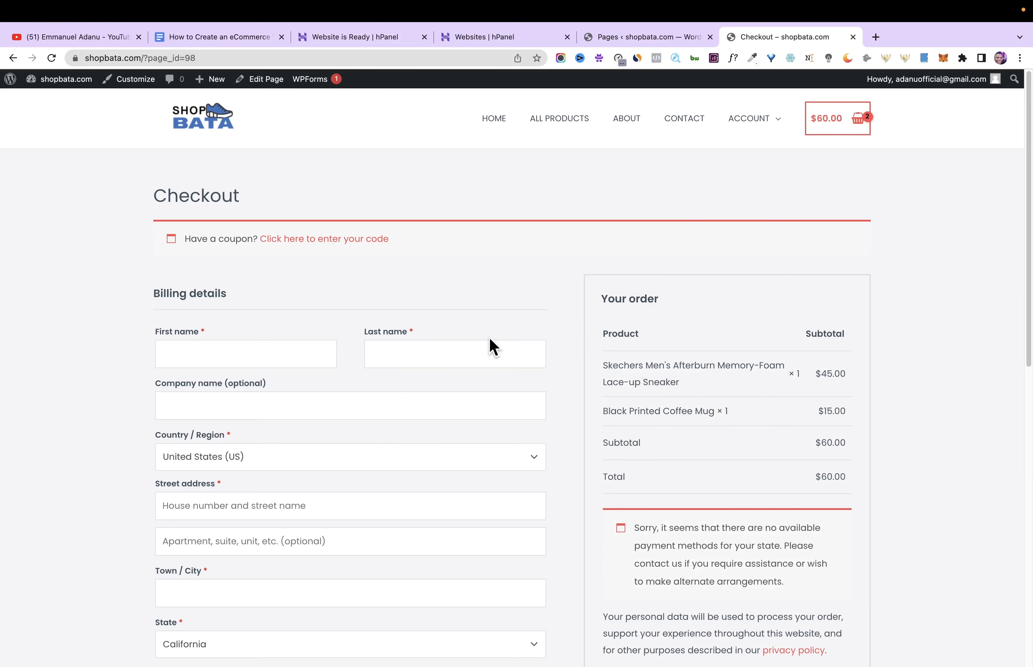
{"action": "scroll", "coordinate": [852, 505], "scroll_direction": "down", "scroll_amount": 2}
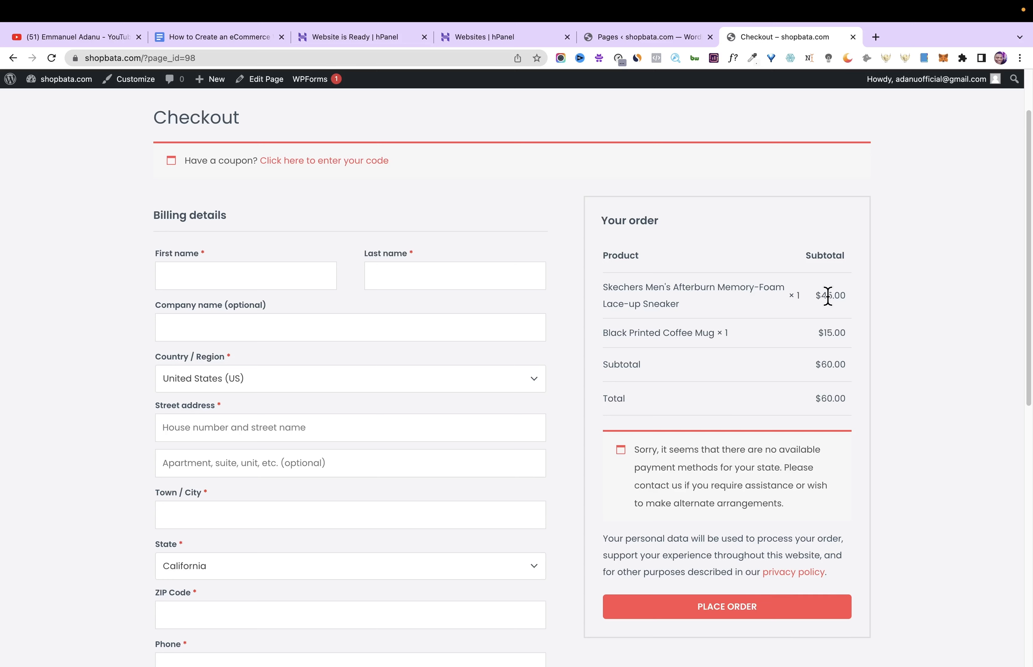
{"action": "left_click_drag", "start_coordinate": [818, 297], "coordinate": [835, 299]}
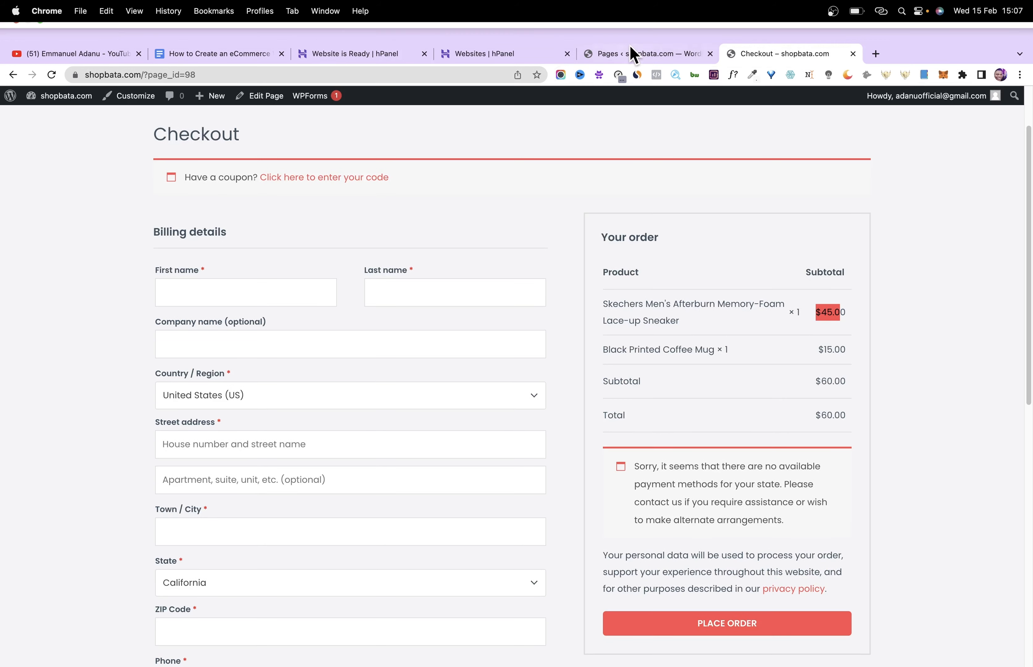
Step: In WooCommerce General settings, set the store location to Nigeria — Lagos, selling to all countries
{"action": "left_click", "coordinate": [634, 55]}
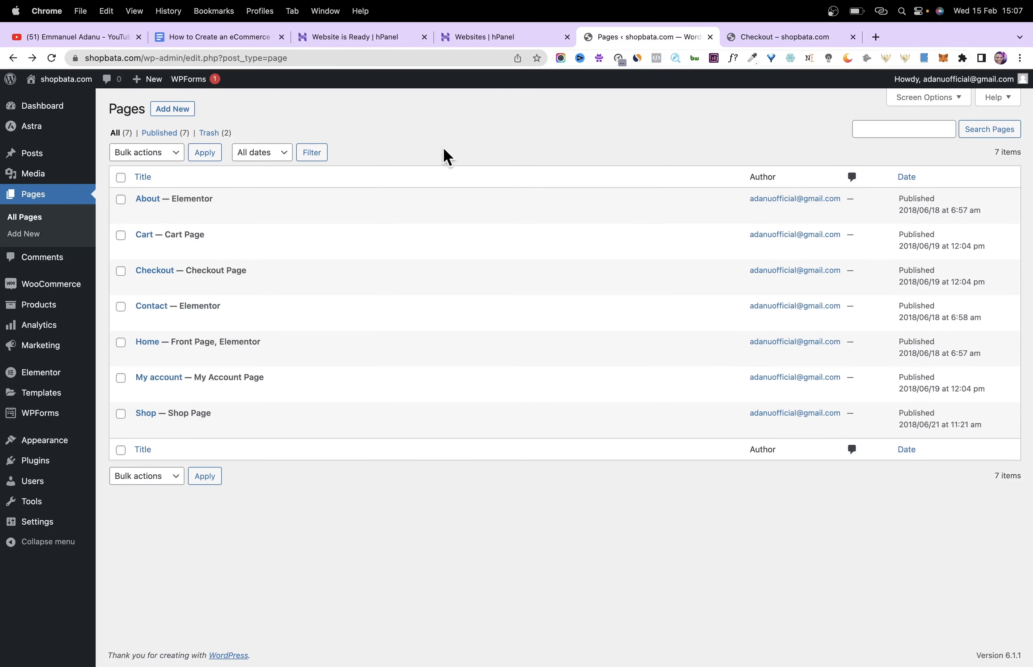
{"action": "mouse_move", "coordinate": [34, 289]}
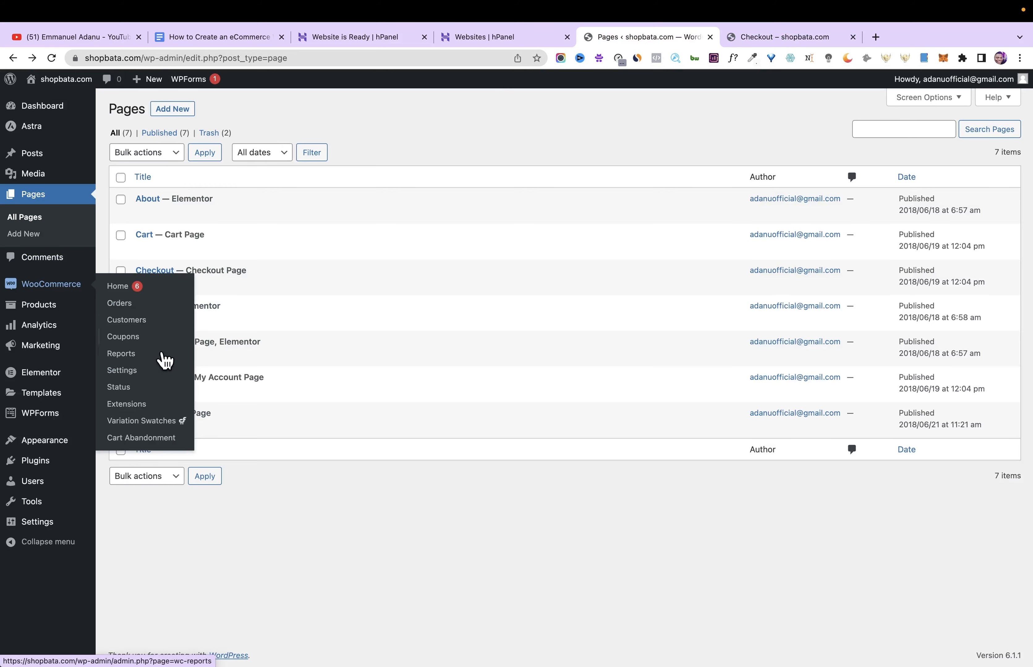
{"action": "left_click", "coordinate": [124, 372]}
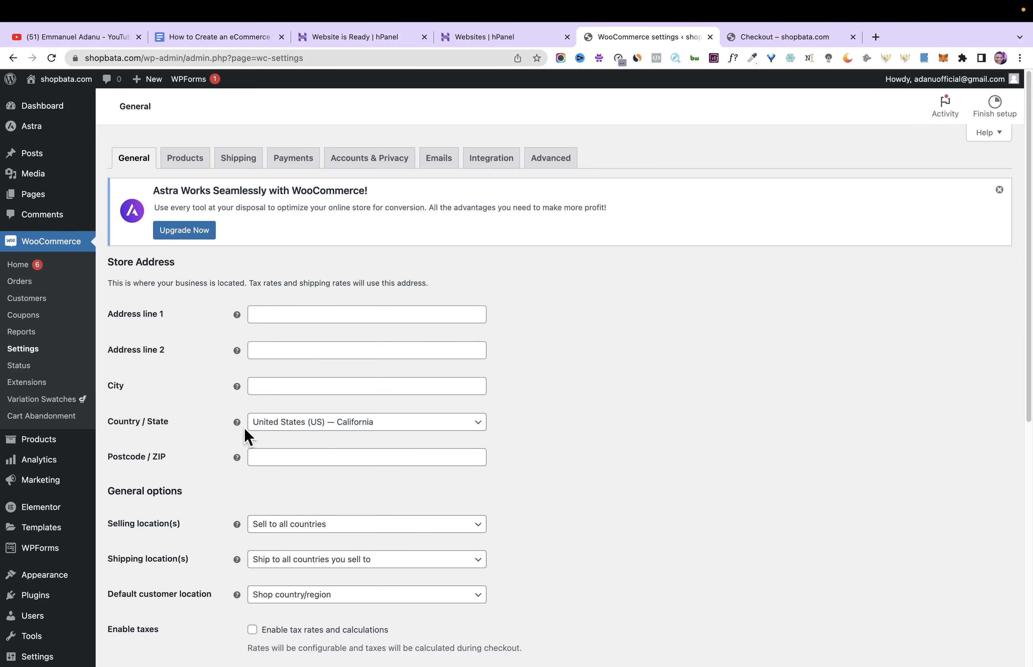
{"action": "left_click", "coordinate": [332, 429]}
{"action": "type", "text": "Nige"}
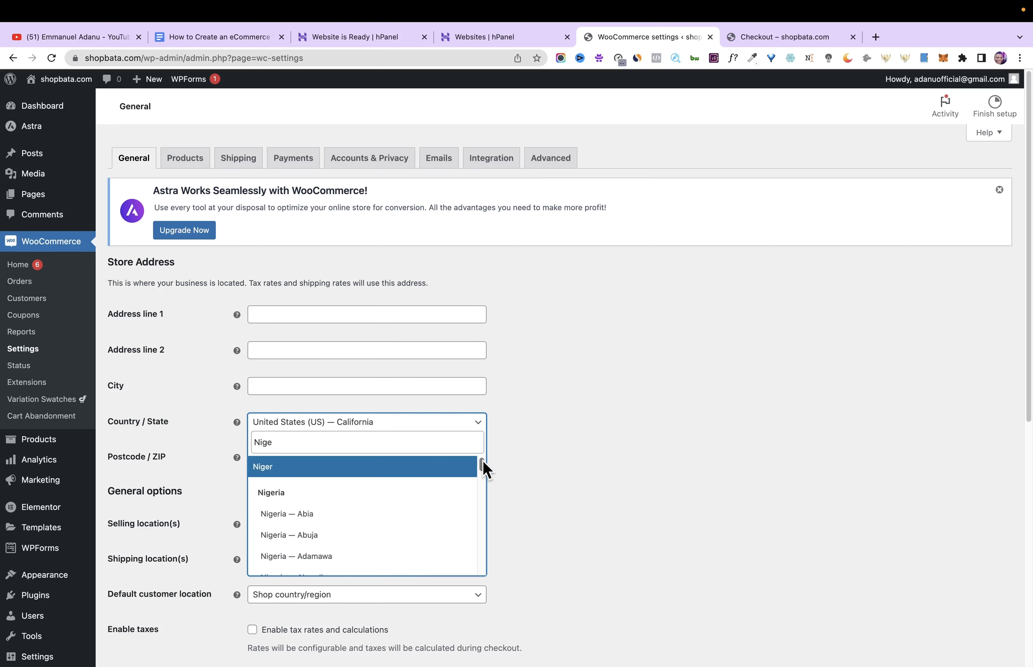
{"action": "left_click_drag", "start_coordinate": [482, 468], "coordinate": [489, 538]}
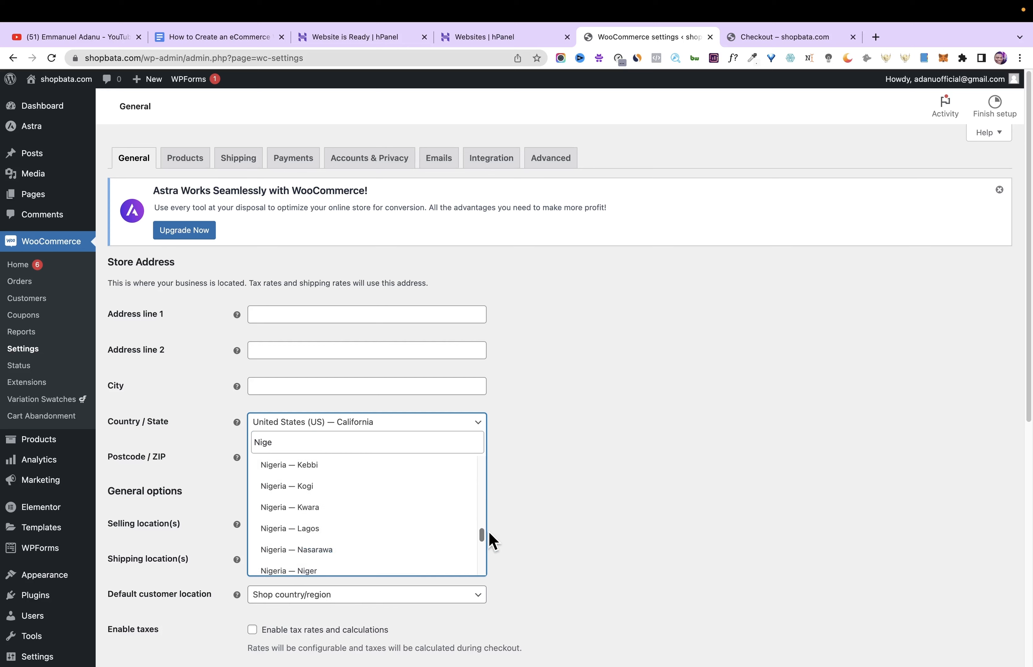
{"action": "scroll", "coordinate": [346, 504], "scroll_direction": "down", "scroll_amount": 1}
{"action": "left_click", "coordinate": [346, 504]}
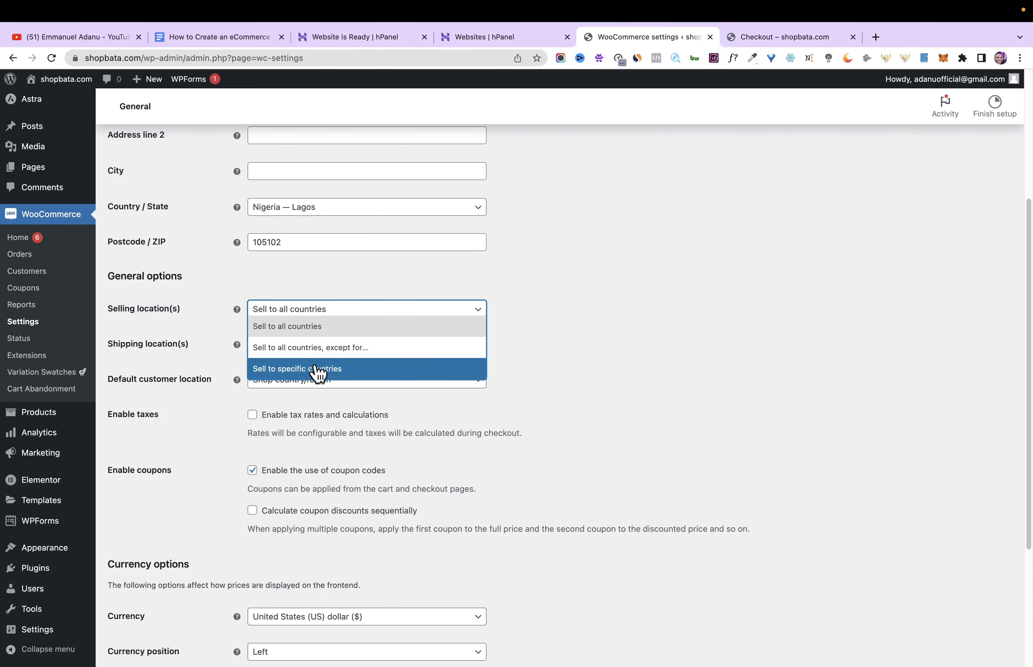
{"action": "left_click", "coordinate": [318, 263]}
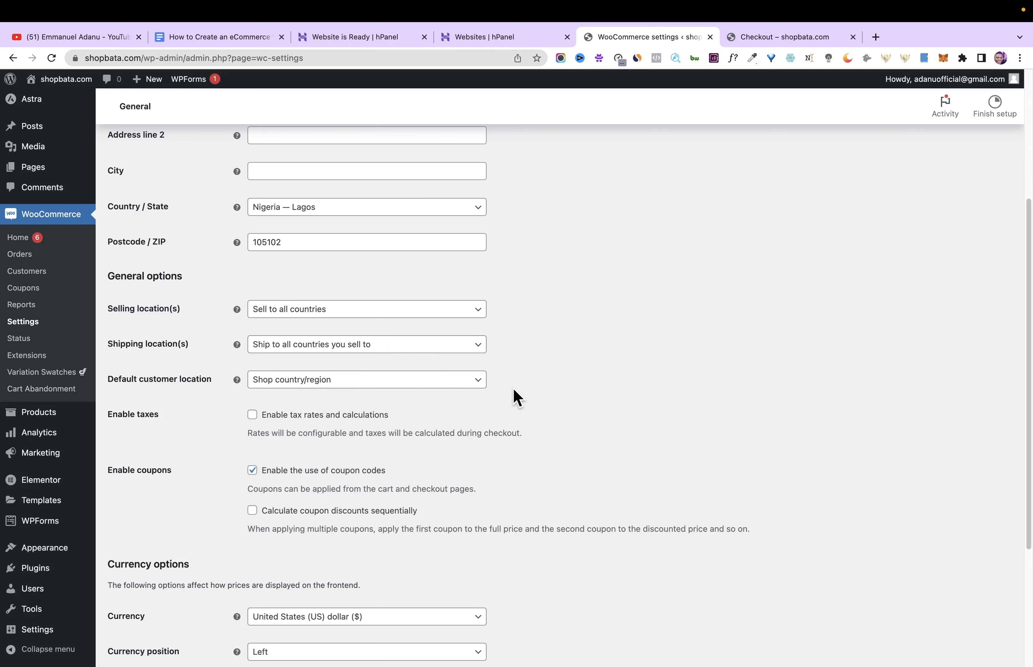
Step: Change the store currency to Nigerian naira (₦) and save the settings
{"action": "scroll", "coordinate": [516, 397], "scroll_direction": "down", "scroll_amount": 5}
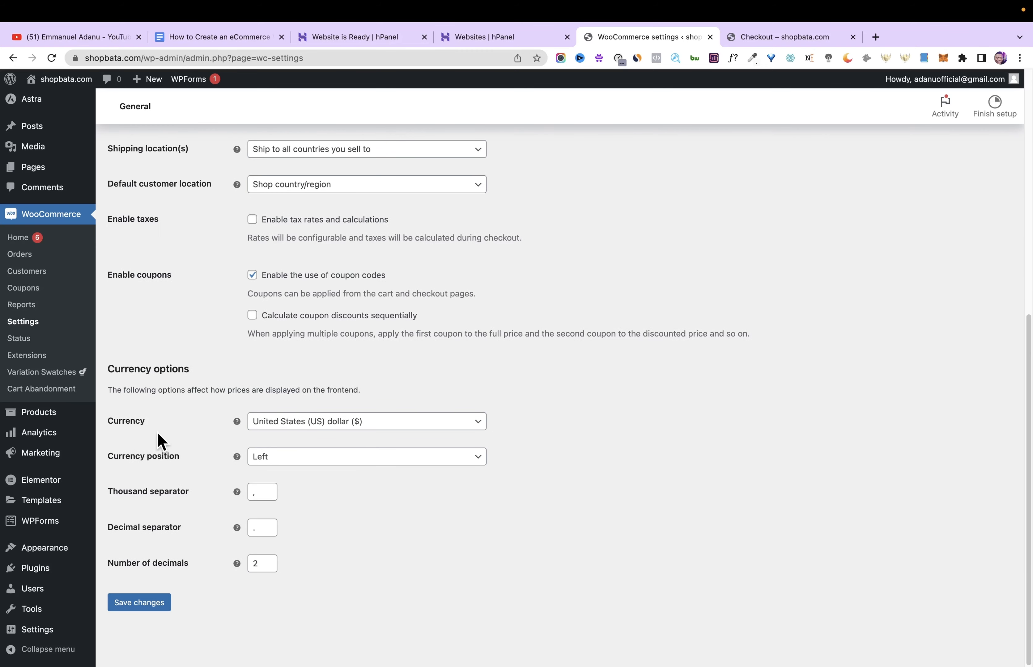
{"action": "left_click", "coordinate": [393, 424]}
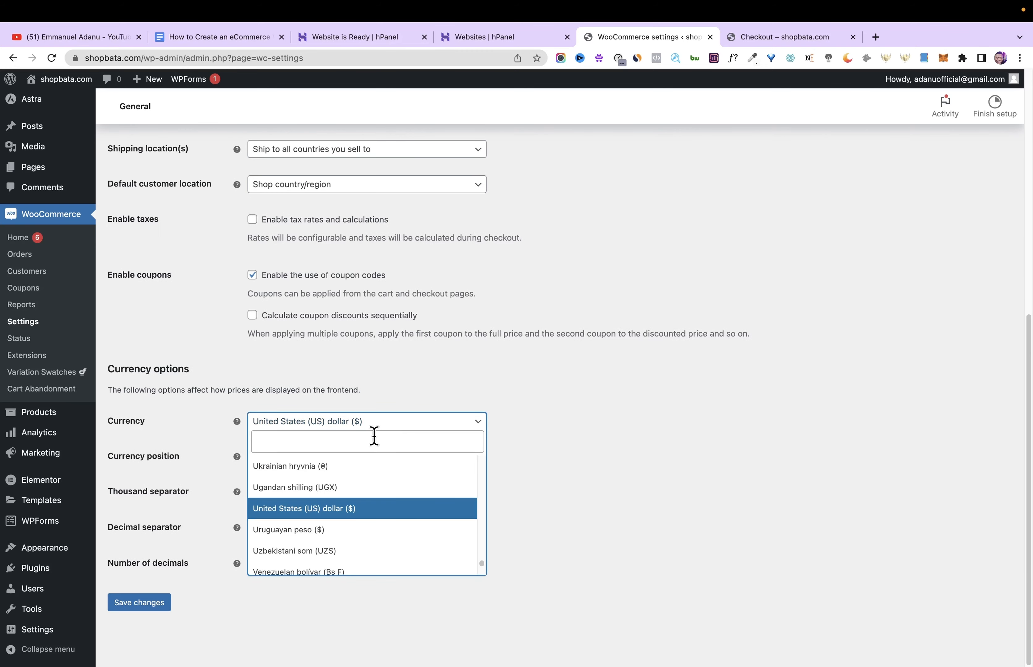
{"action": "type", "text": "nig"}
{"action": "left_click", "coordinate": [345, 470]}
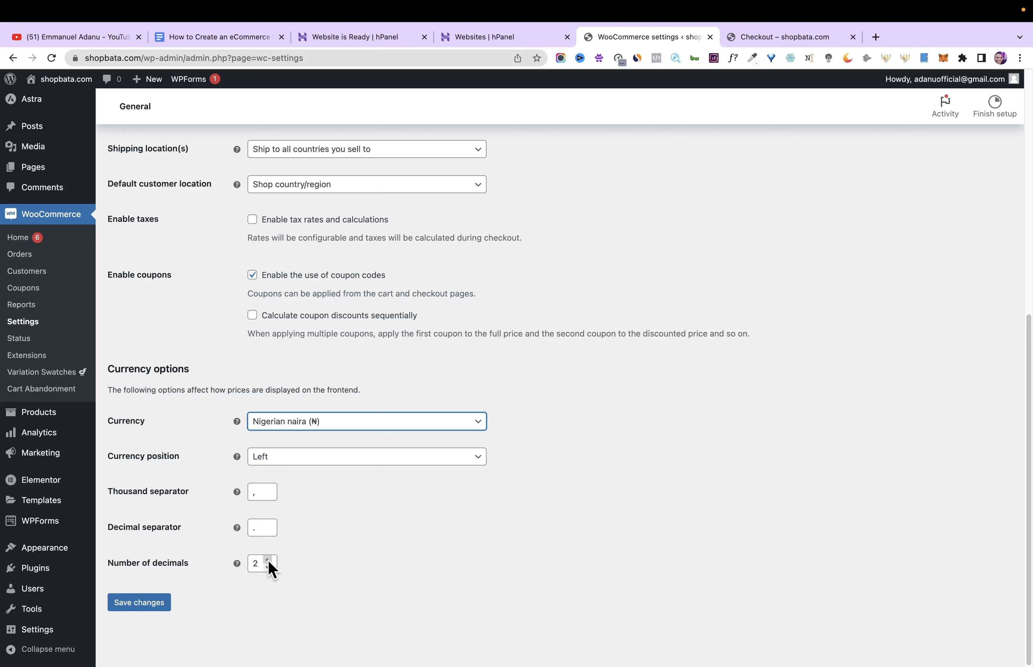
{"action": "left_click", "coordinate": [148, 604]}
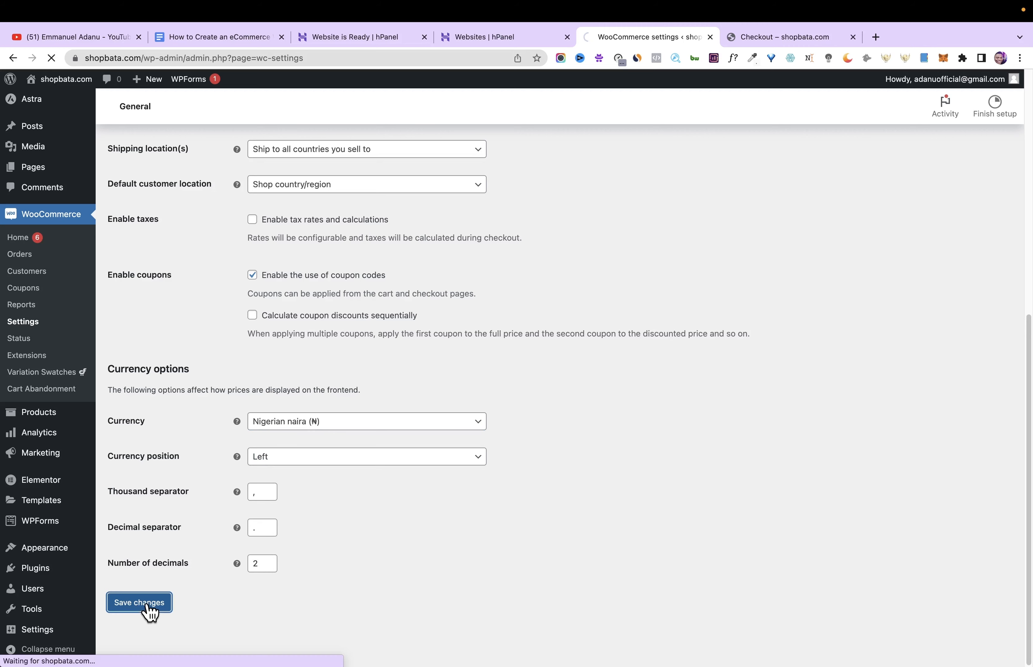
{"action": "left_click", "coordinate": [767, 43]}
{"action": "left_click", "coordinate": [52, 59]}
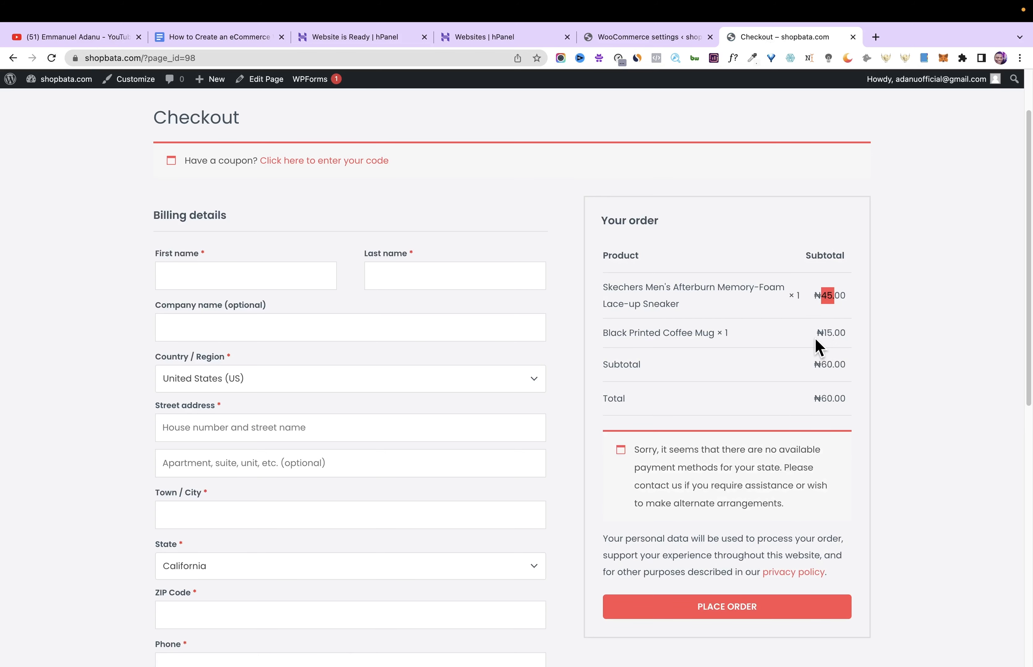
{"action": "left_click_drag", "start_coordinate": [816, 397], "coordinate": [819, 400]}
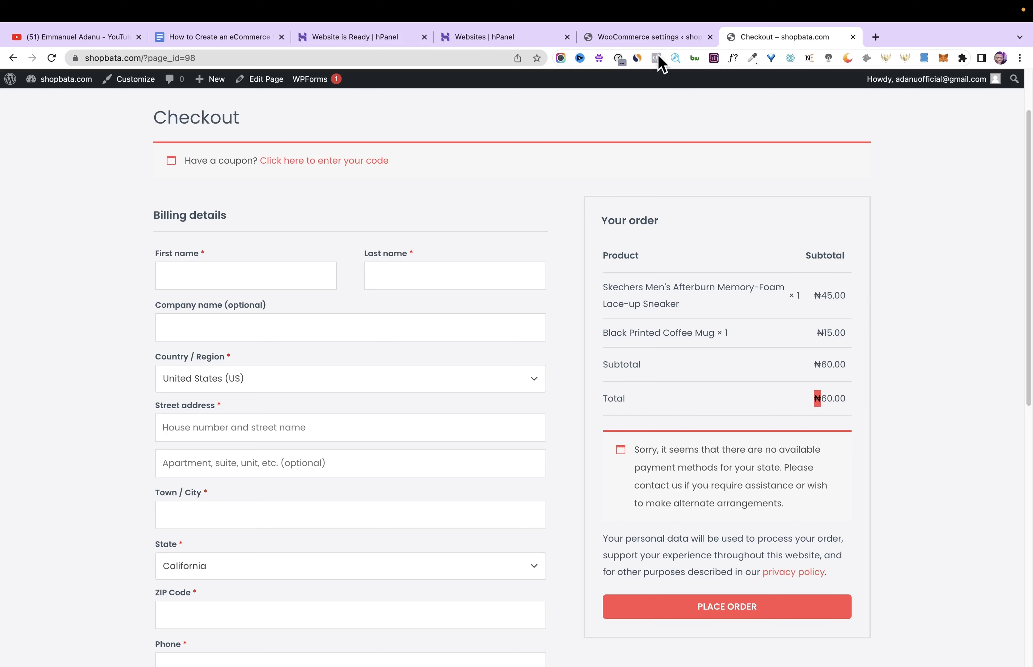
{"action": "left_click", "coordinate": [645, 37]}
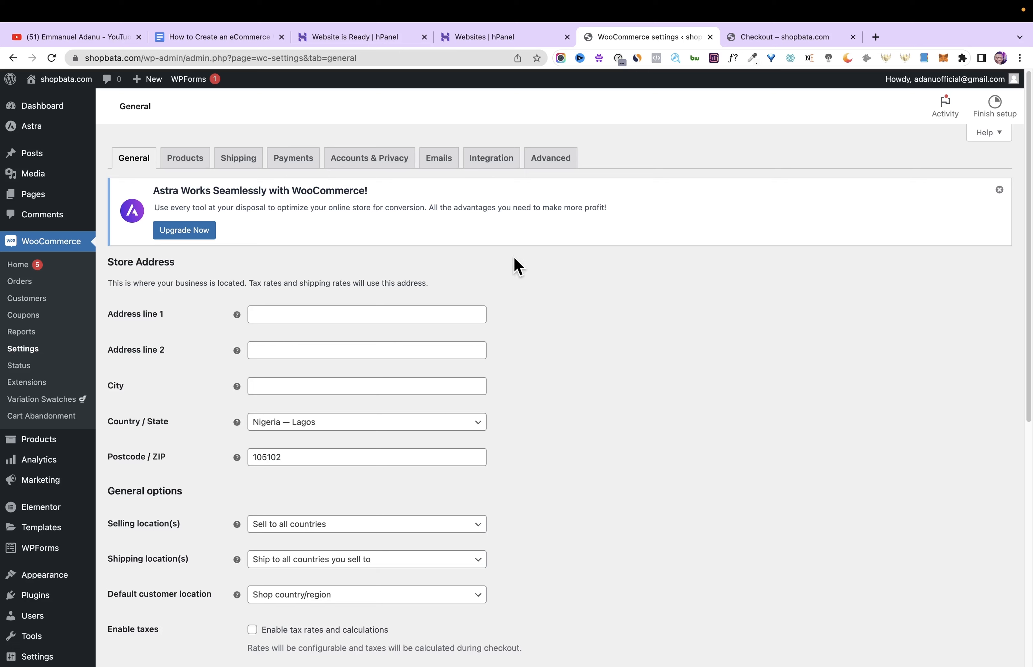
Step: Find Flutterwave WooCommerce in Add Plugins, then install and activate it (version 2.3.1)
{"action": "left_click", "coordinate": [36, 598]}
{"action": "left_click", "coordinate": [182, 112]}
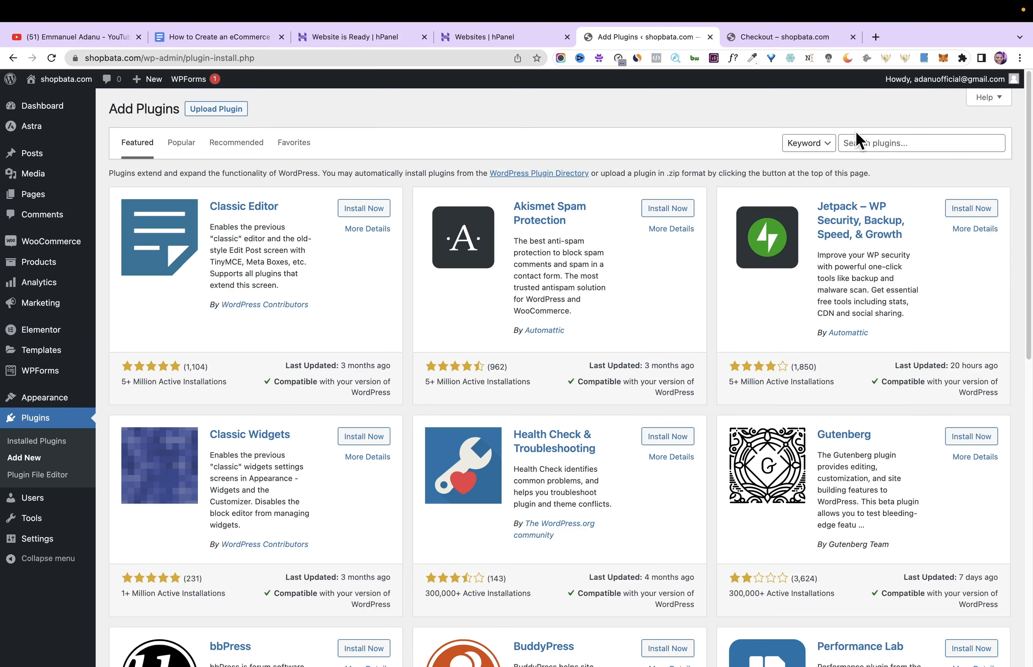
{"action": "left_click", "coordinate": [854, 142]}
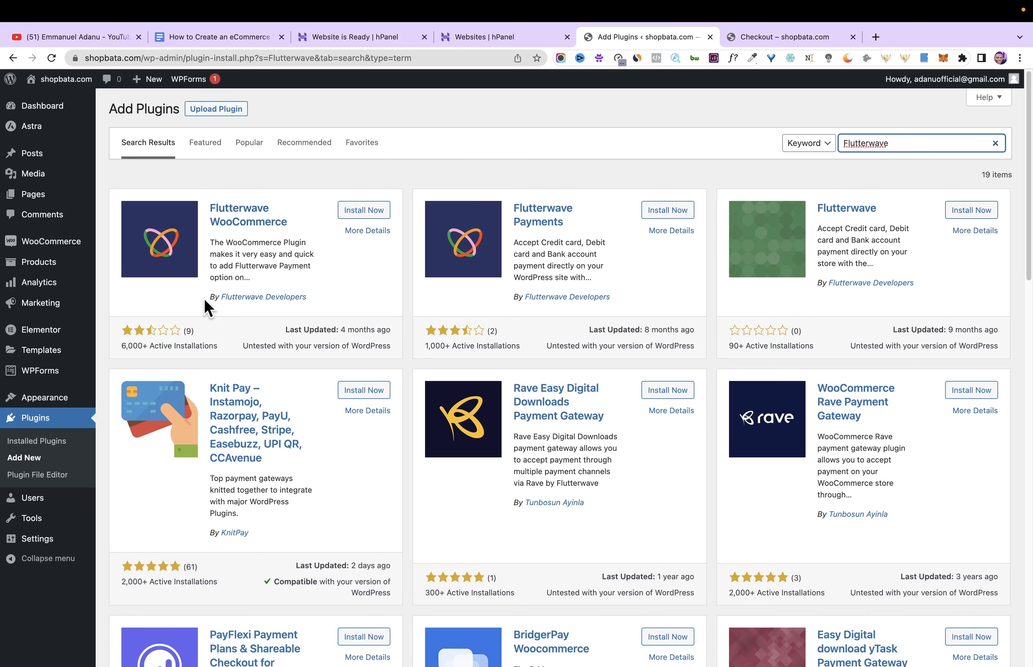
{"action": "left_click_drag", "start_coordinate": [210, 302], "coordinate": [315, 307]}
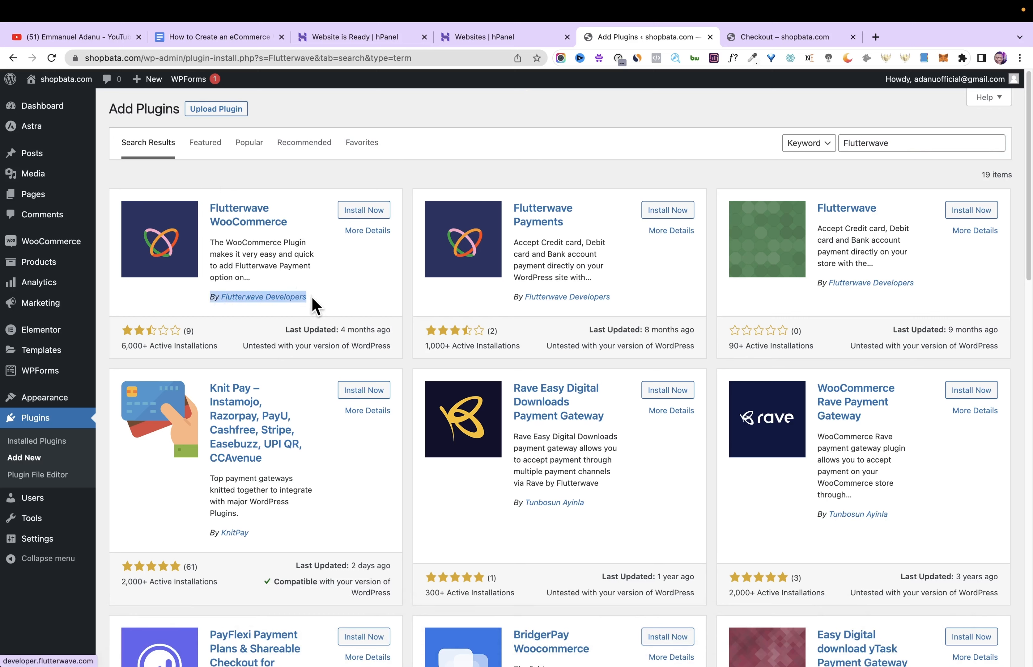
{"action": "left_click", "coordinate": [374, 210]}
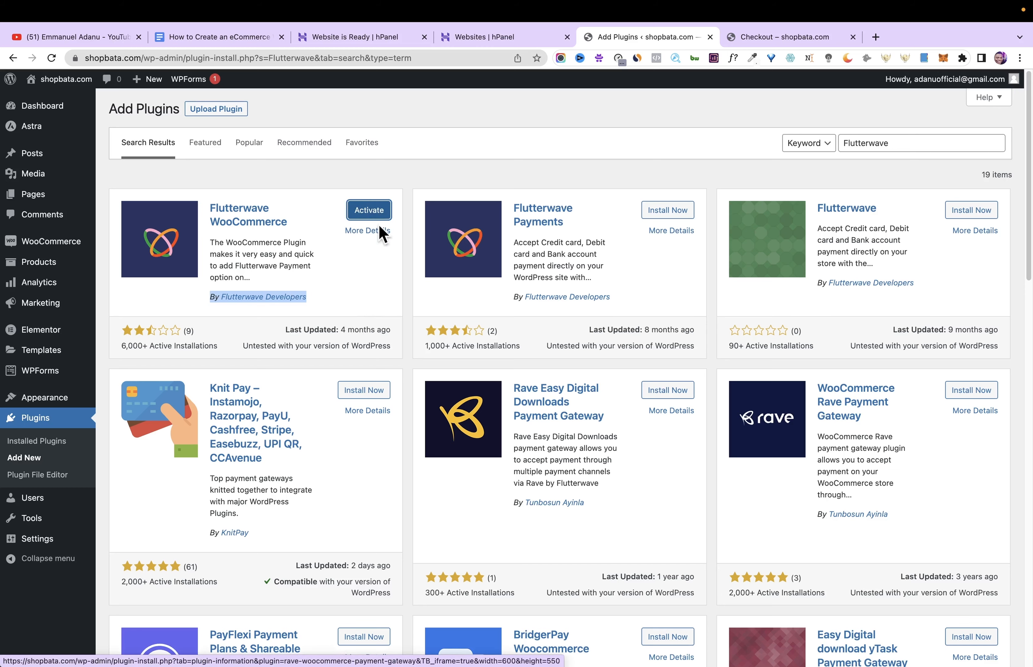
{"action": "left_click", "coordinate": [370, 212]}
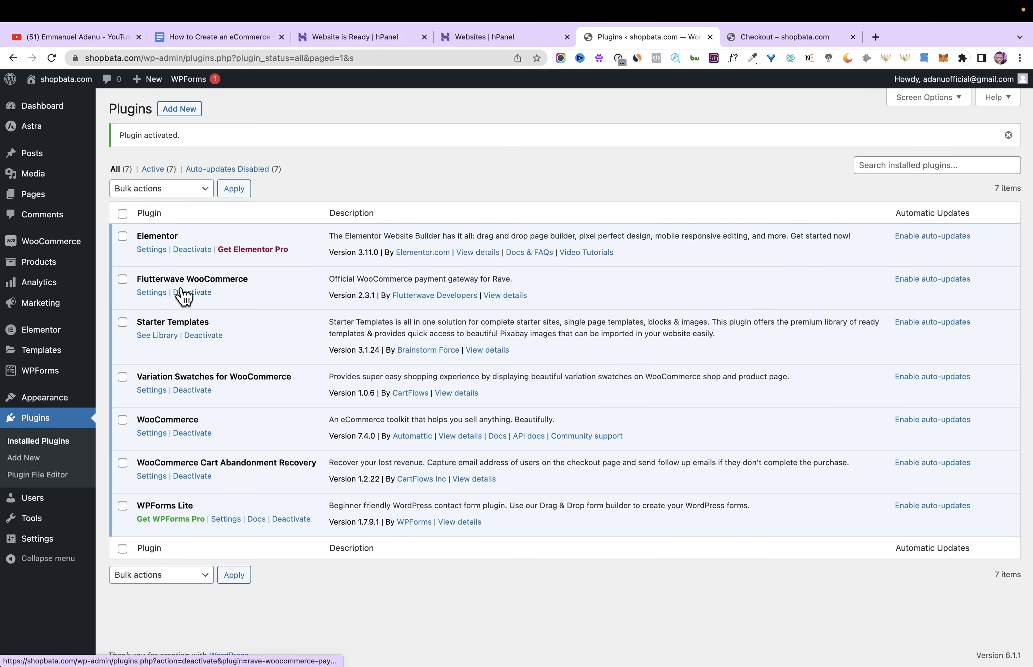
{"action": "mouse_move", "coordinate": [49, 247]}
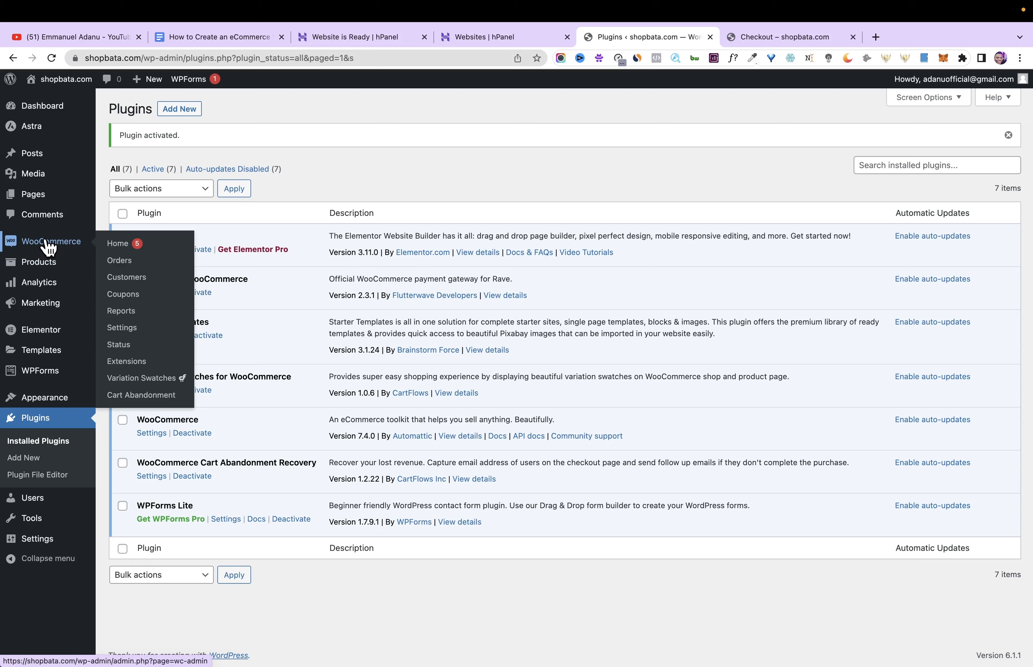
Step: Finish setting up Rave under WooCommerce Settings > Payments, enabling it in live mode
{"action": "left_click", "coordinate": [125, 329]}
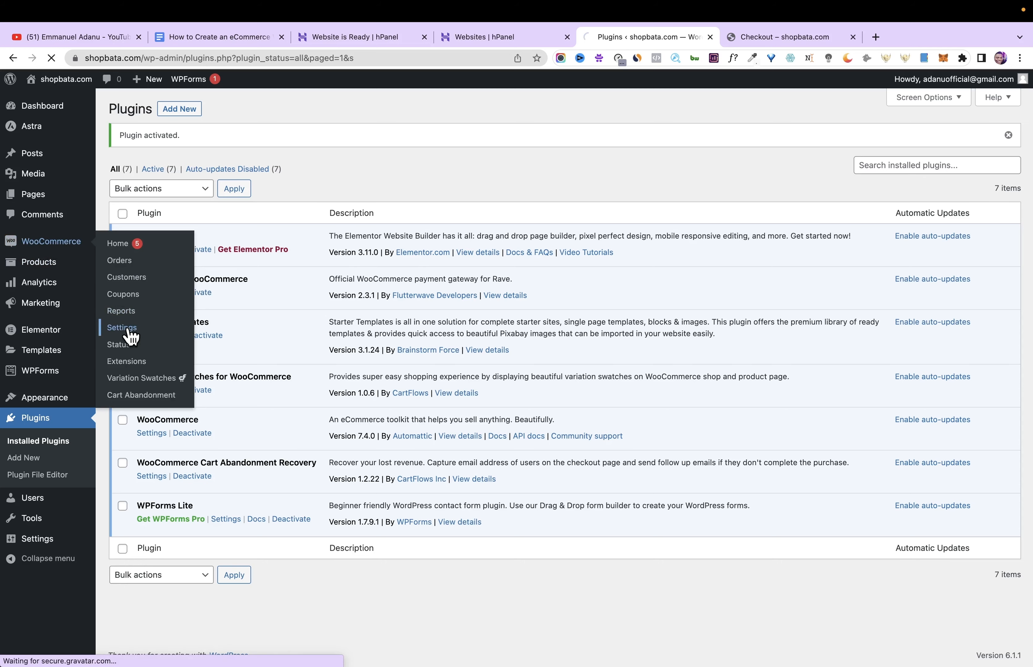
{"action": "left_click", "coordinate": [281, 165]}
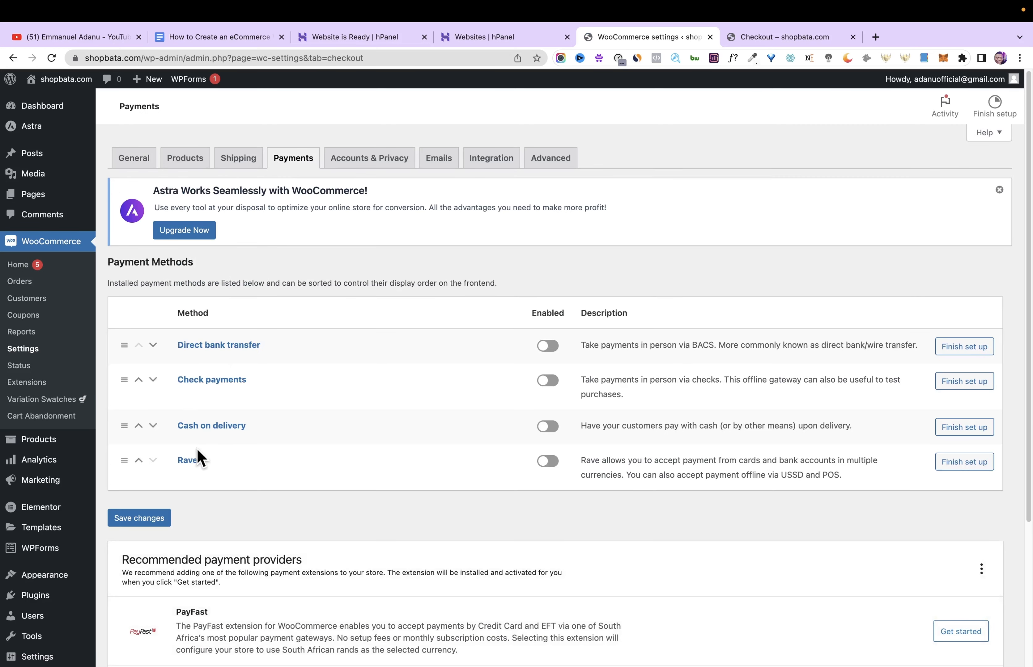
{"action": "left_click", "coordinate": [961, 464]}
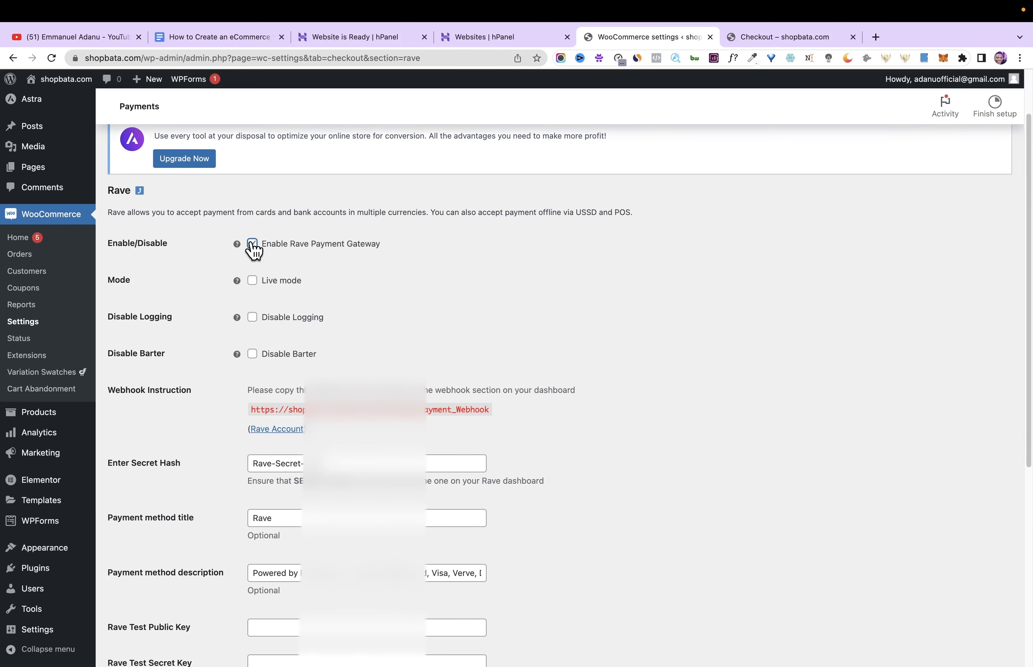
{"action": "left_click", "coordinate": [252, 282]}
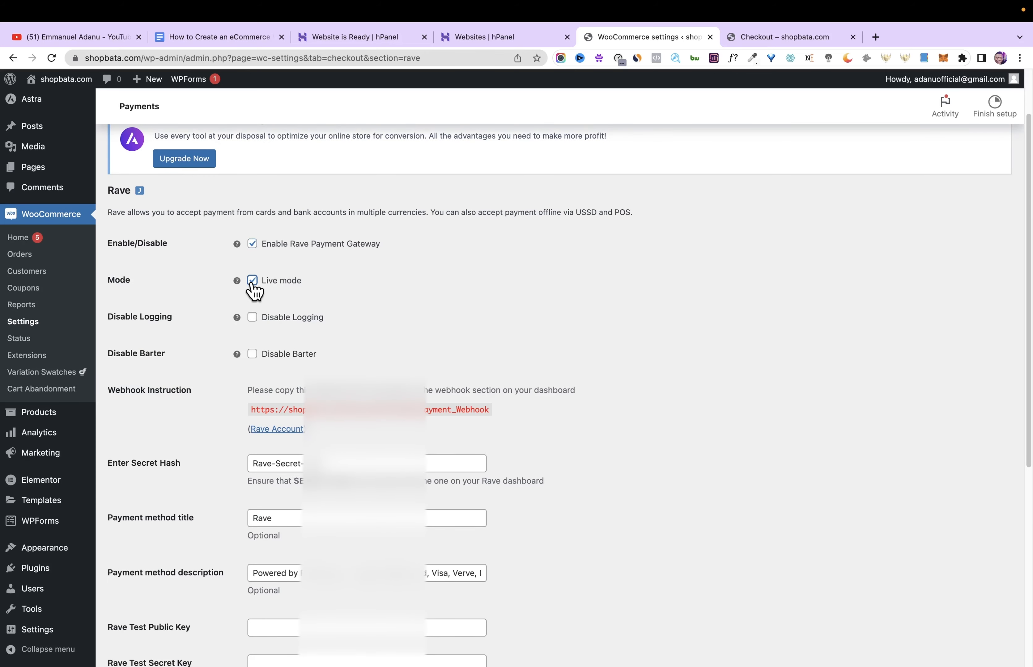
{"action": "scroll", "coordinate": [260, 291], "scroll_direction": "down", "scroll_amount": 2}
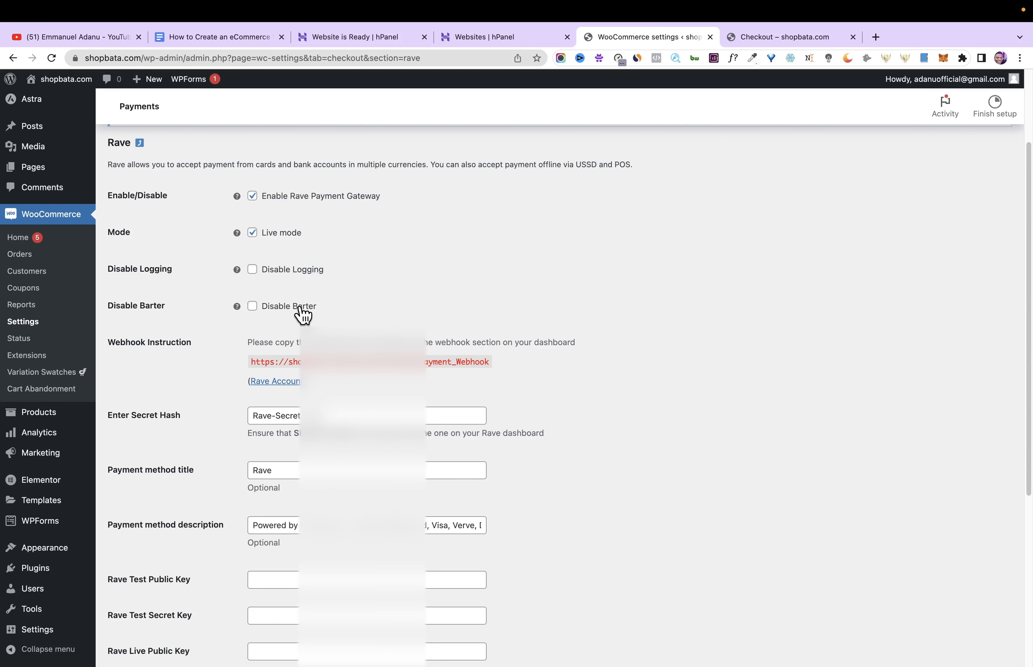
{"action": "scroll", "coordinate": [627, 399], "scroll_direction": "down", "scroll_amount": 1}
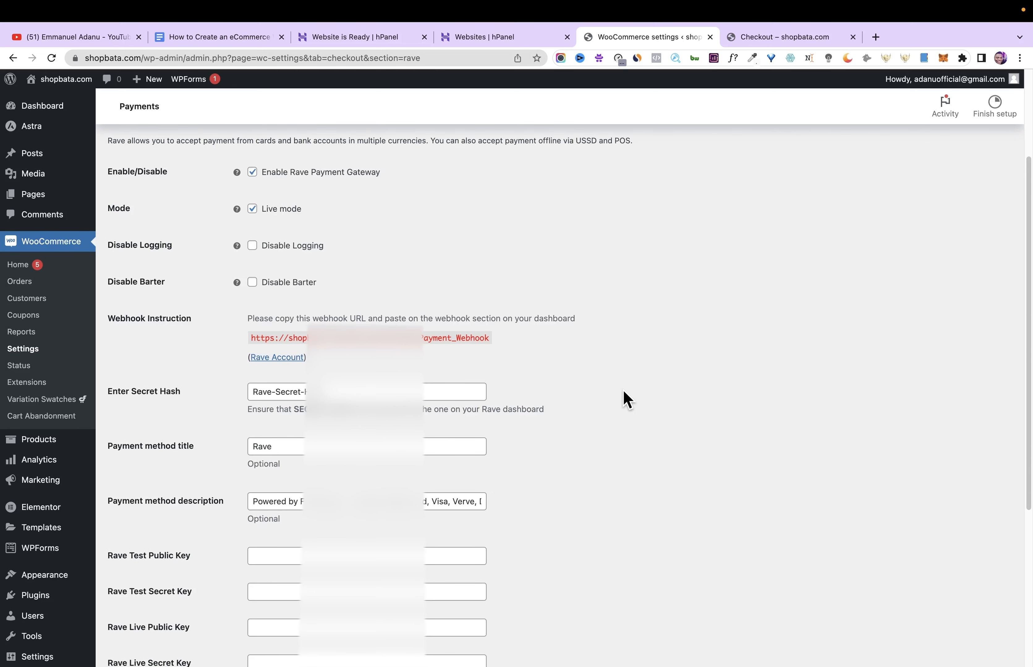
{"action": "left_click", "coordinate": [875, 38]}
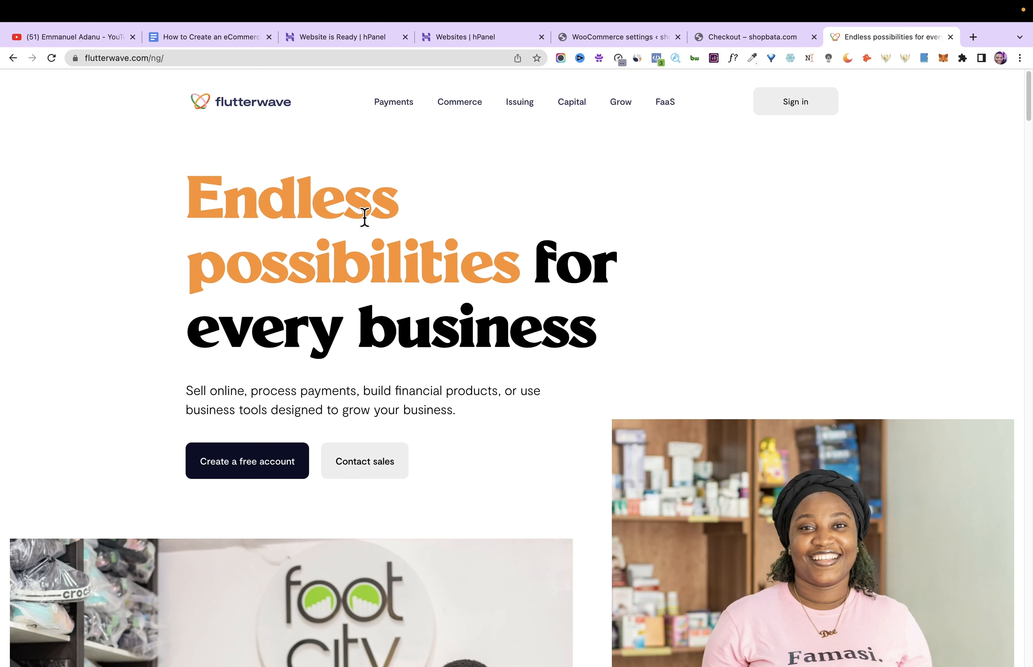
Step: Sign in to Flutterwave with the two-factor code and open Settings > API keys
{"action": "left_click", "coordinate": [790, 111]}
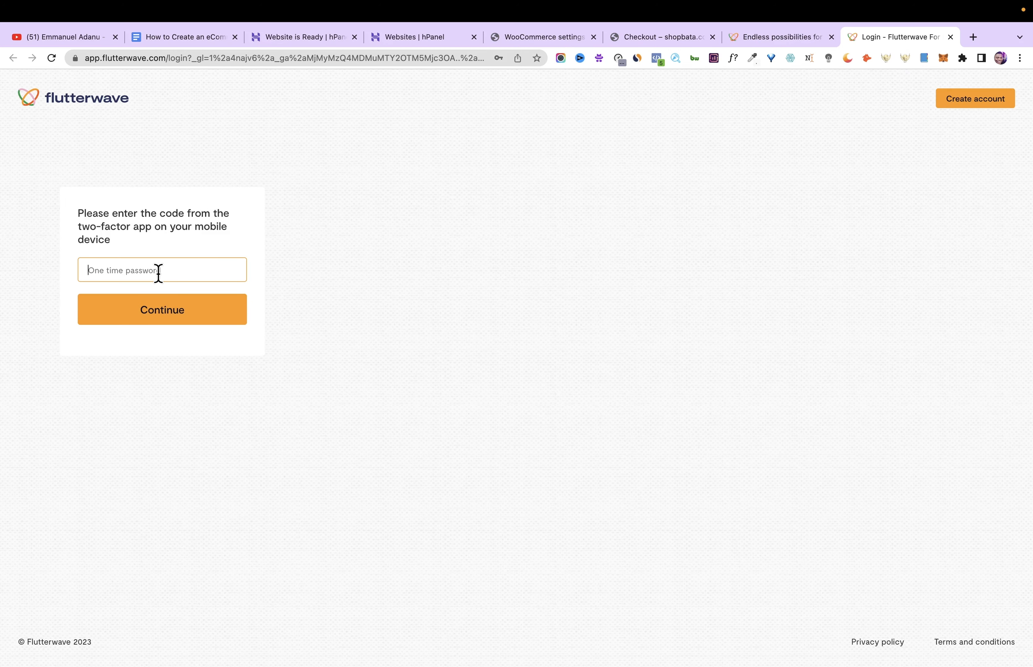
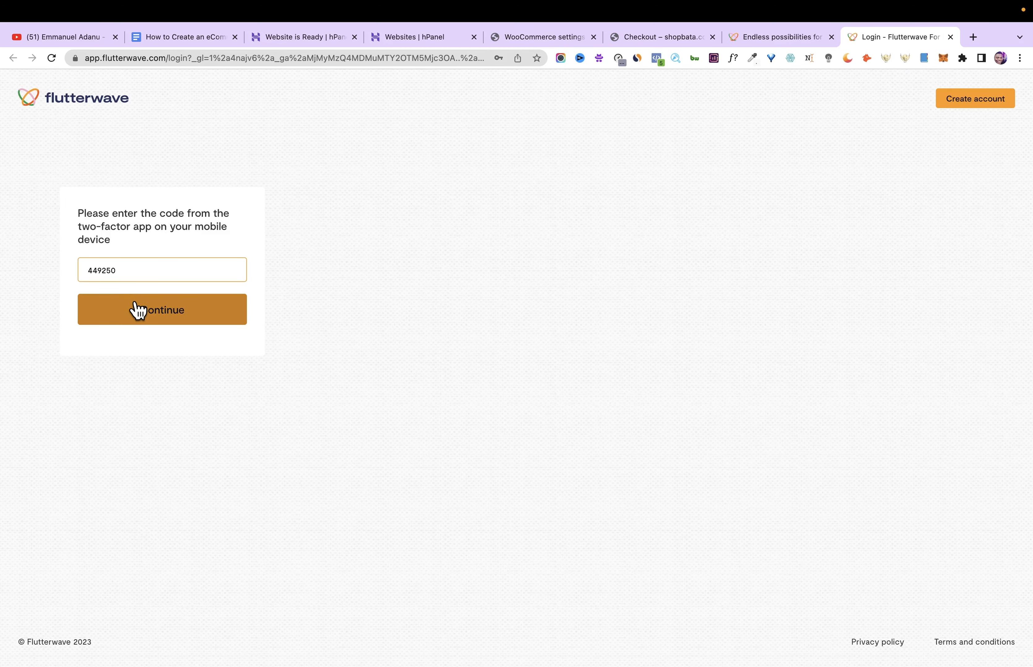
{"action": "left_click", "coordinate": [137, 307]}
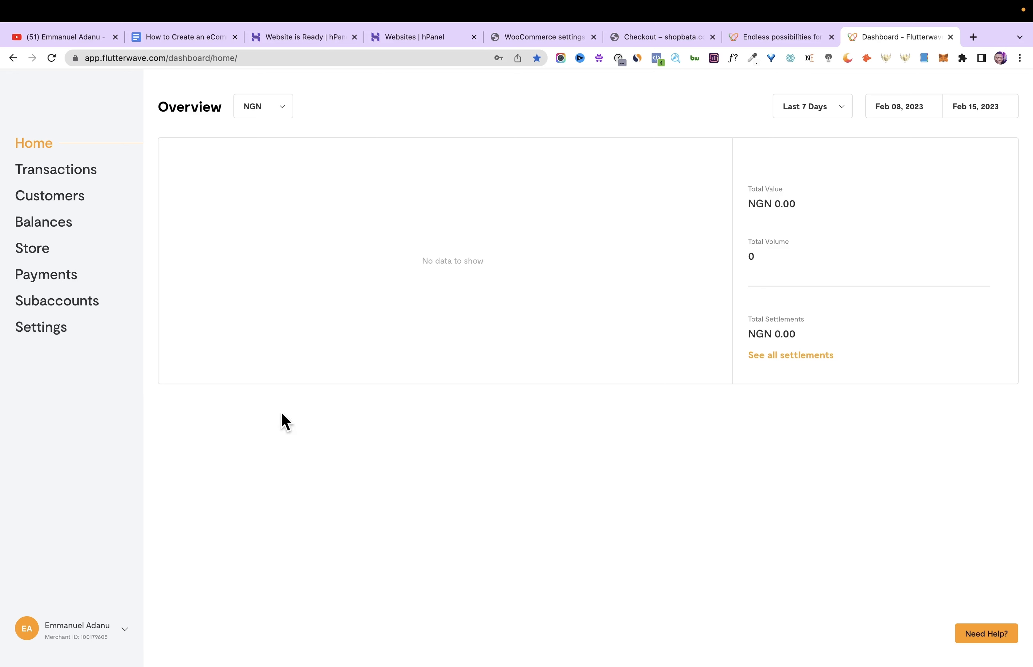
{"action": "left_click", "coordinate": [29, 331]}
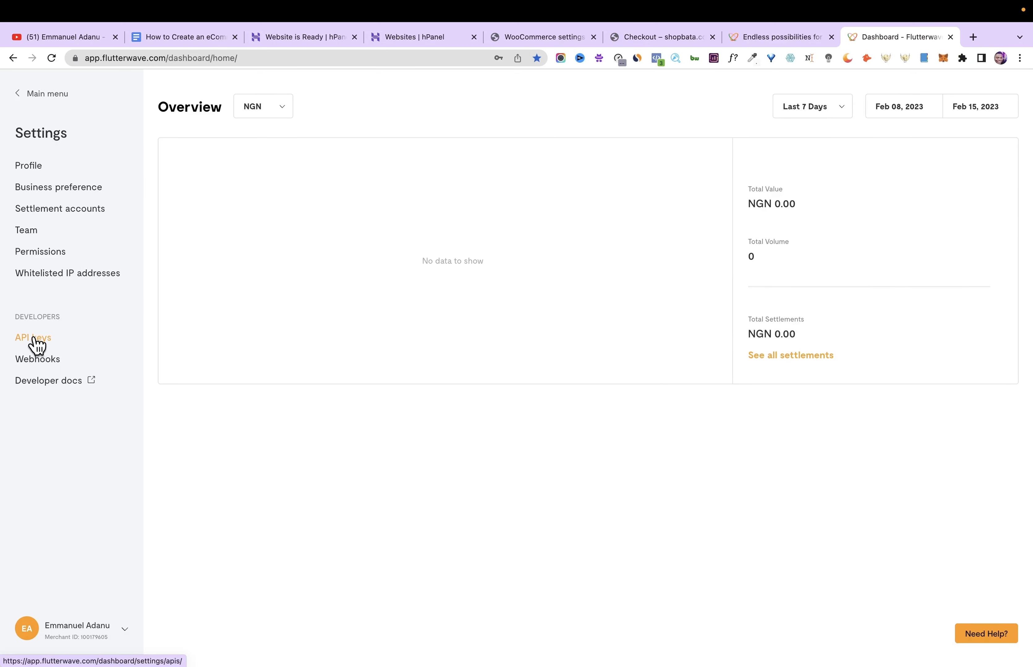
{"action": "left_click", "coordinate": [34, 343]}
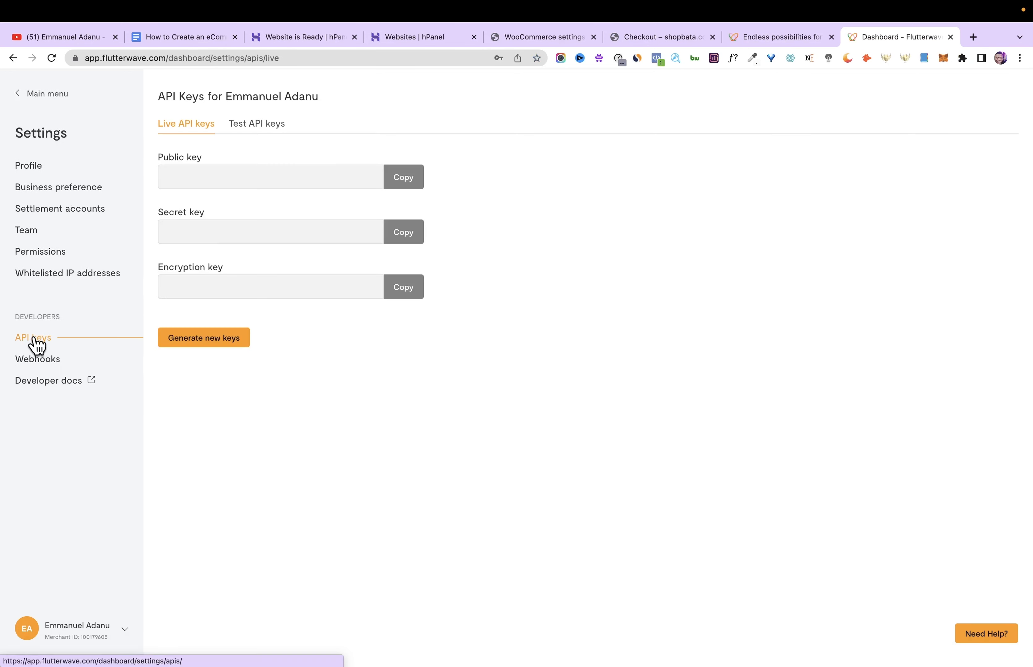
Step: Generate a fresh set of Flutterwave API keys and display the test keys
{"action": "left_click", "coordinate": [205, 343]}
{"action": "left_click", "coordinate": [249, 339]}
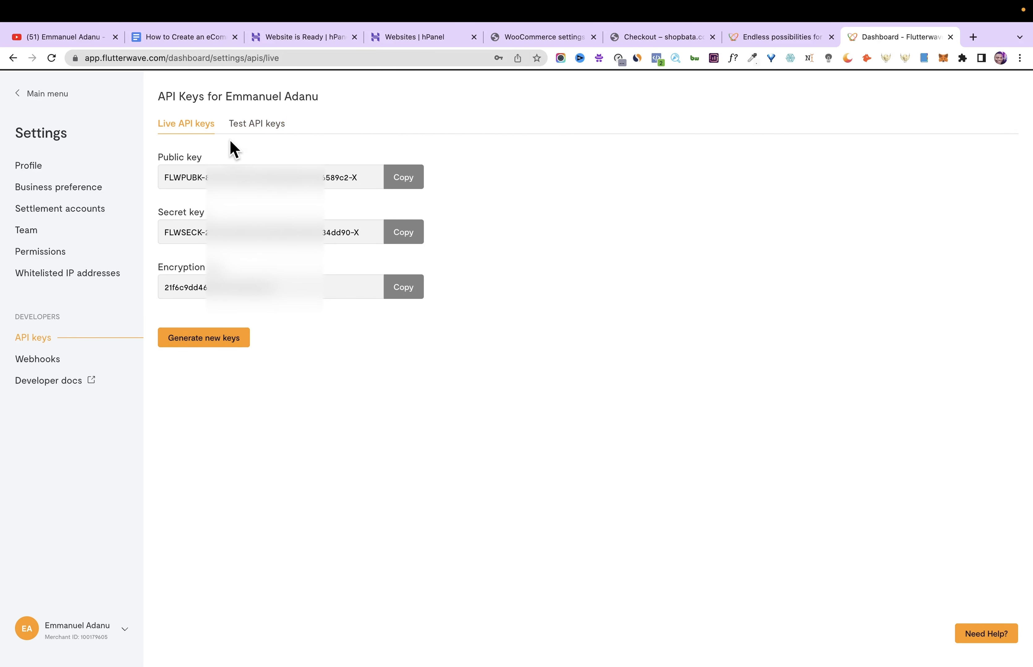
{"action": "left_click", "coordinate": [260, 129]}
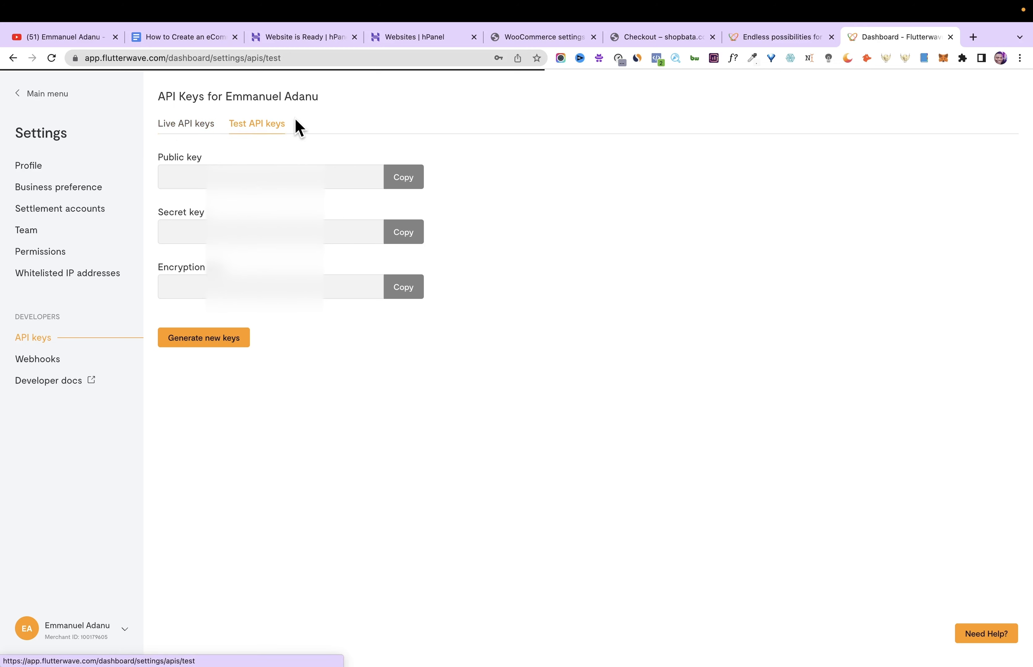
{"action": "left_click", "coordinate": [546, 36]}
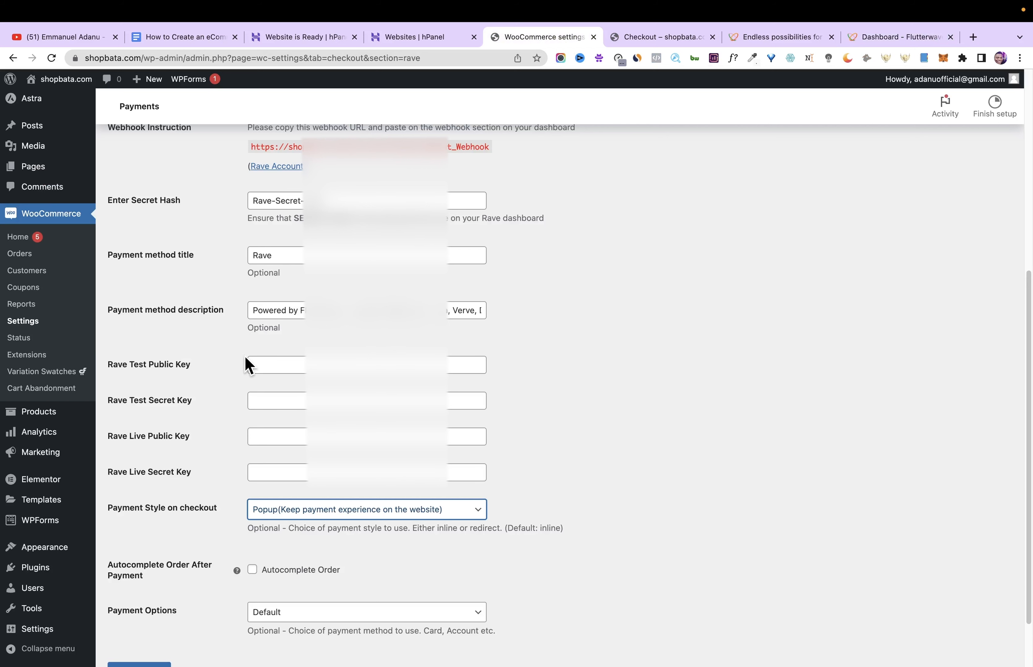
{"action": "left_click", "coordinate": [887, 37]}
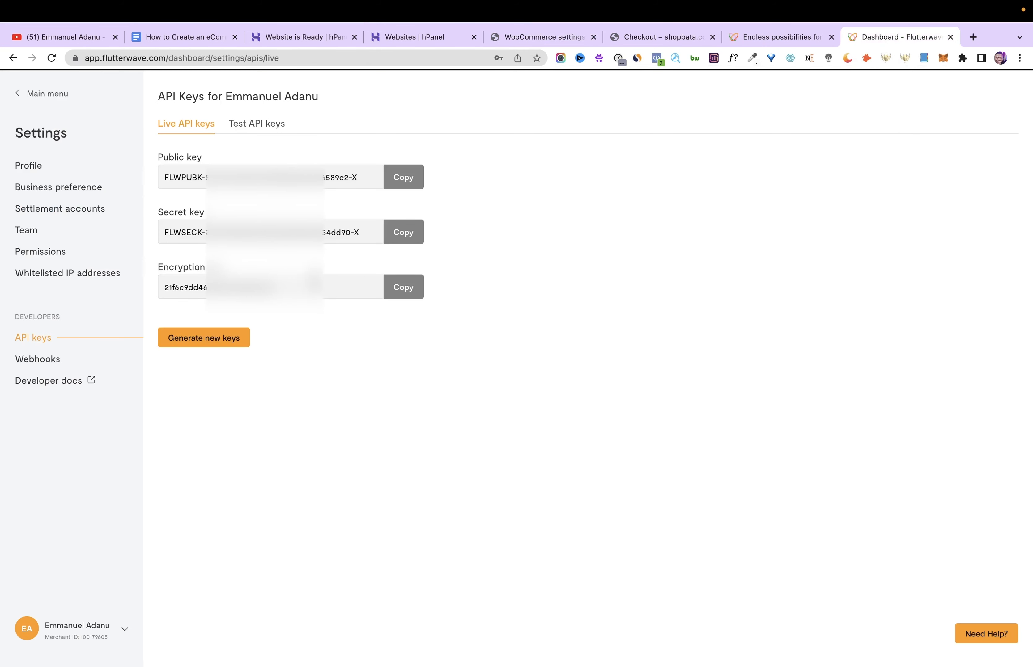
{"action": "left_click", "coordinate": [257, 126]}
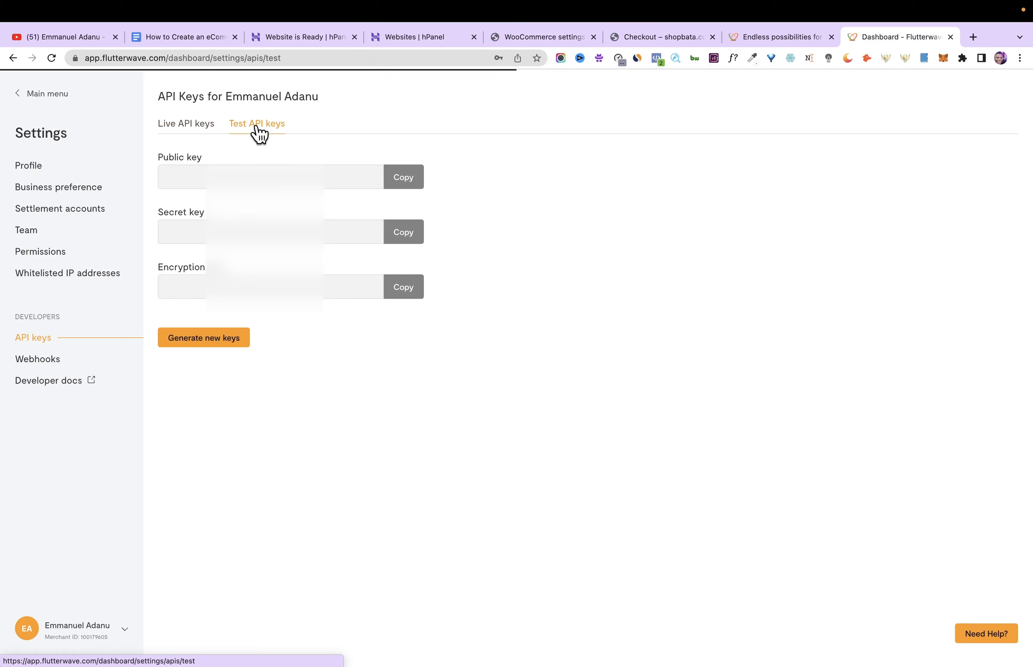
Step: Paste the Flutterwave test public and secret keys into the Rave Test Key fields
{"action": "left_click", "coordinate": [404, 183]}
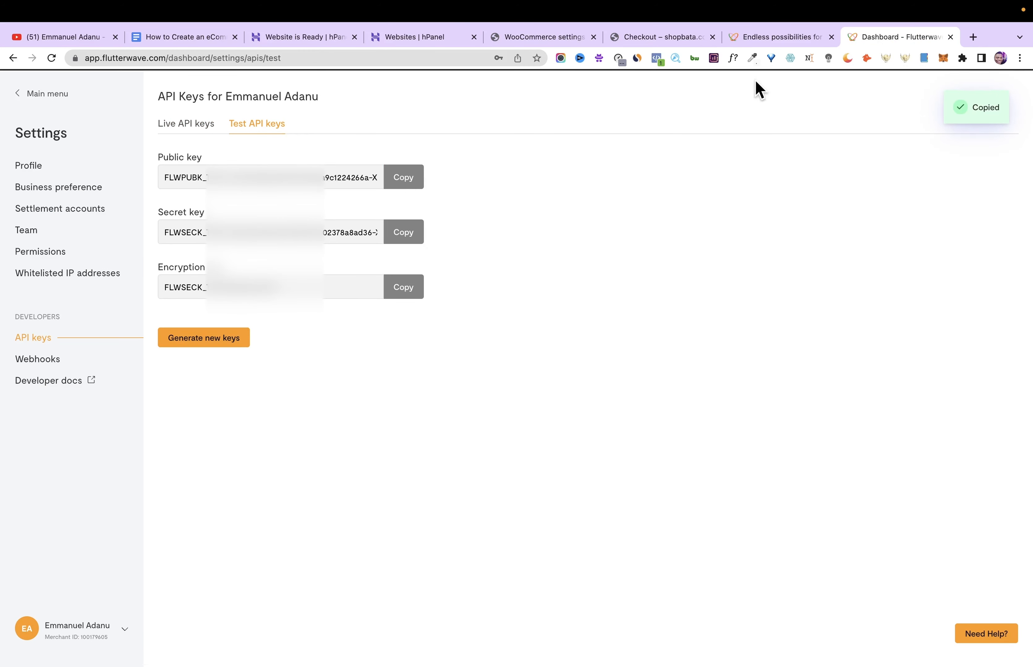
{"action": "left_click", "coordinate": [558, 39]}
{"action": "left_click", "coordinate": [274, 367]}
{"action": "key", "text": "ctrl+v"}
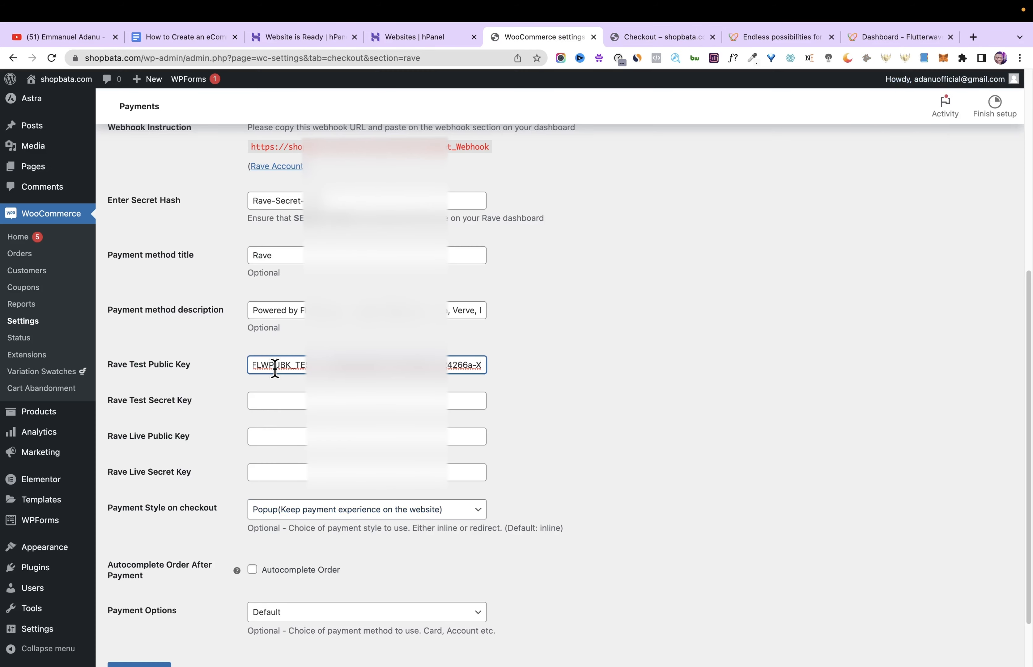
{"action": "left_click", "coordinate": [532, 368]}
{"action": "left_click", "coordinate": [896, 38]}
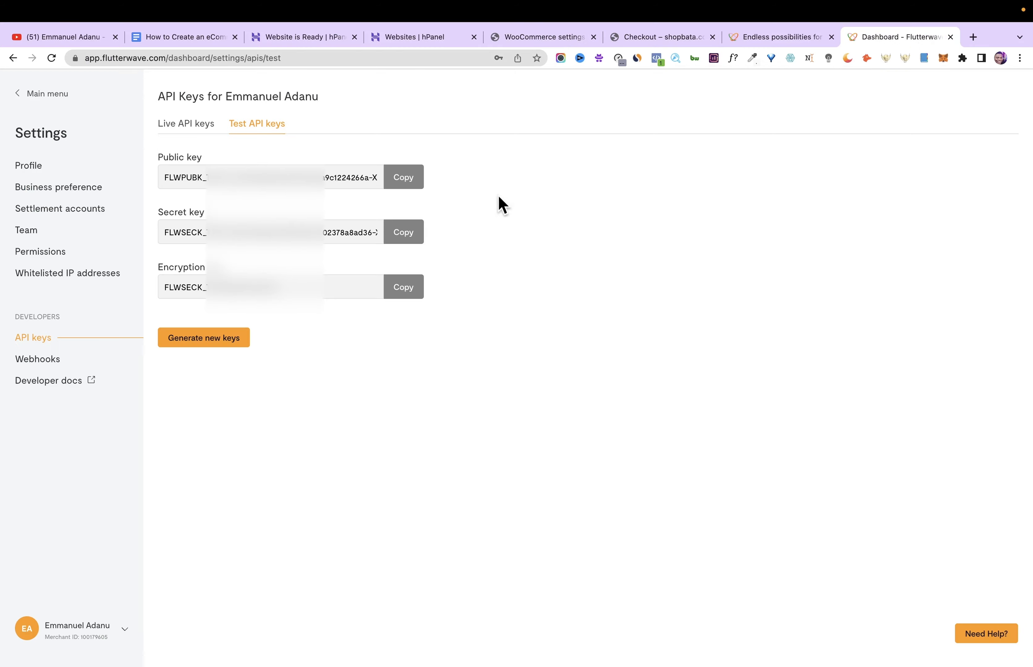
{"action": "left_click", "coordinate": [404, 233]}
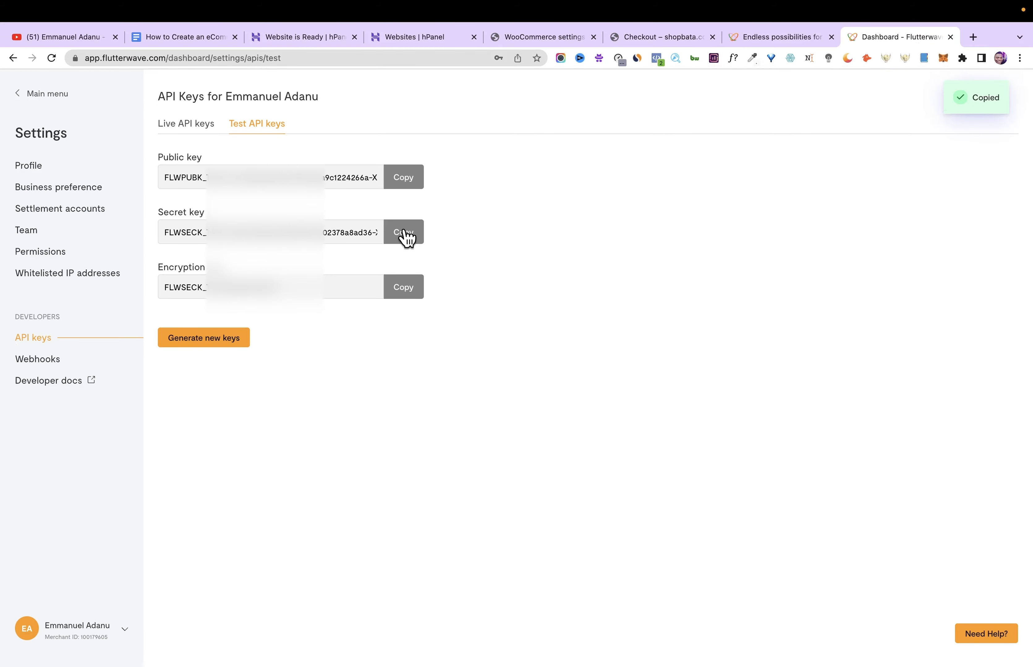
{"action": "left_click", "coordinate": [547, 37]}
{"action": "left_click", "coordinate": [283, 401]}
{"action": "key", "text": "ctrl+v"}
{"action": "left_click", "coordinate": [559, 424]}
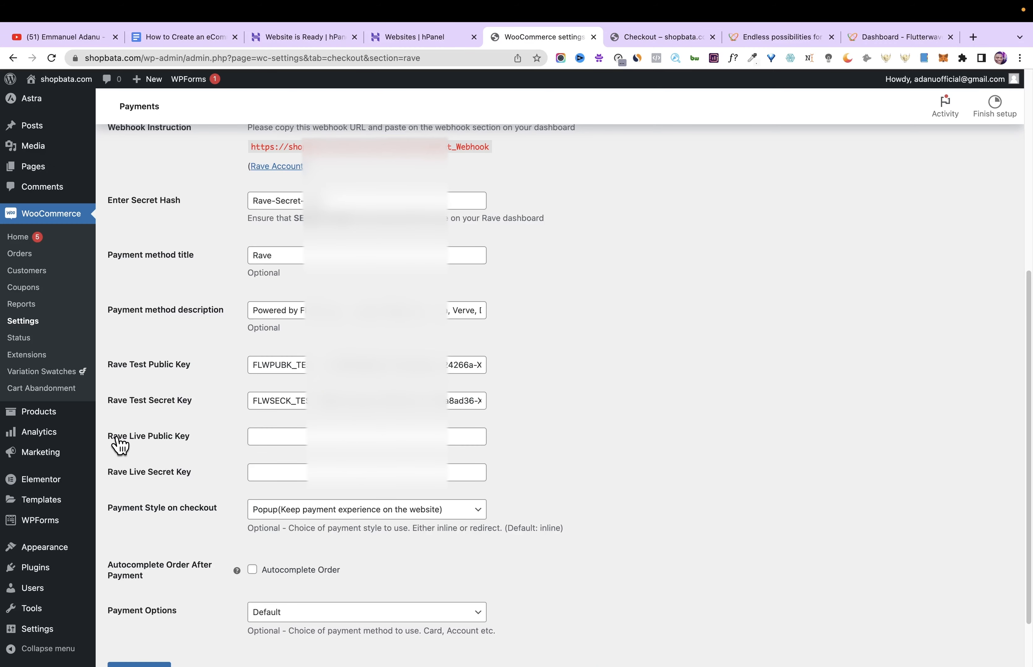
Step: Paste the Flutterwave live public and secret keys into the Rave Live Key fields
{"action": "left_click", "coordinate": [874, 38]}
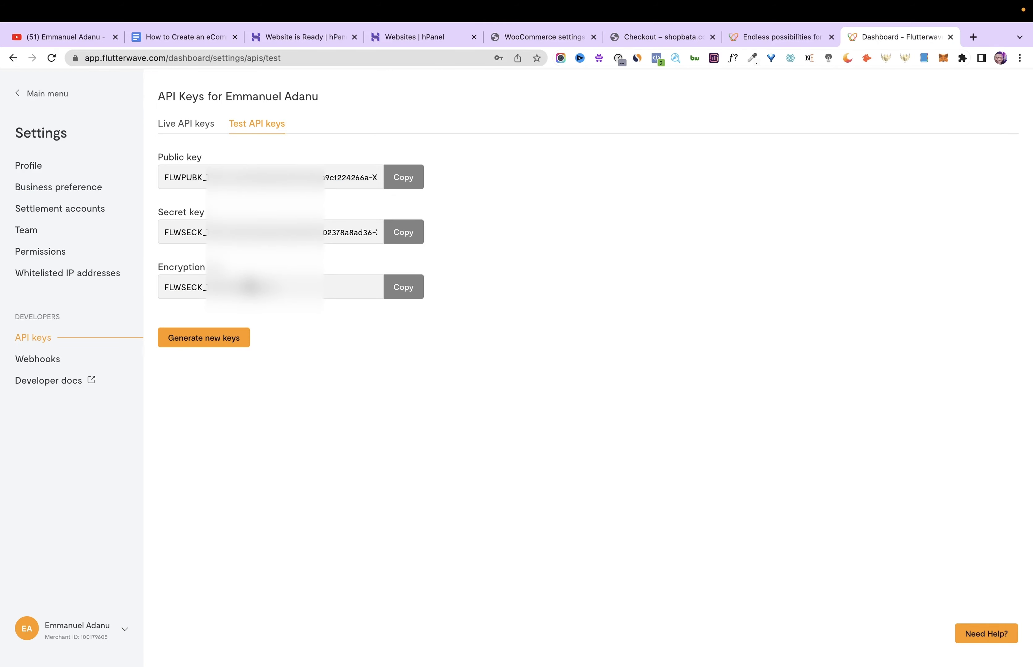
{"action": "left_click", "coordinate": [183, 130]}
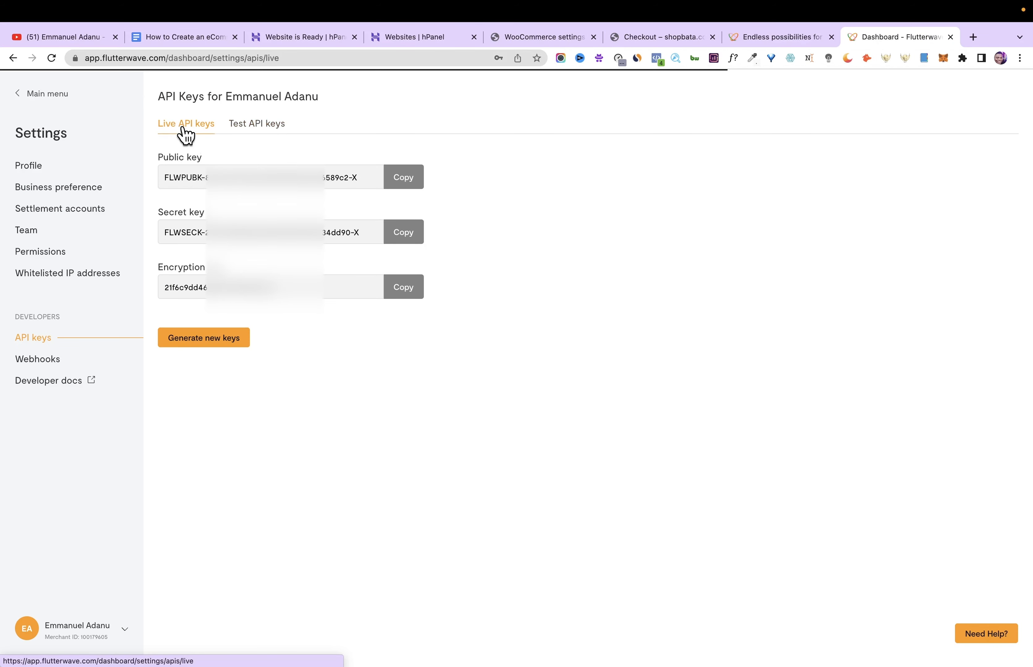
{"action": "left_click", "coordinate": [407, 187]}
{"action": "left_click", "coordinate": [542, 36]}
{"action": "key", "text": "super+v"}
{"action": "left_click", "coordinate": [898, 37]}
{"action": "left_click", "coordinate": [406, 226]}
{"action": "left_click", "coordinate": [542, 36]}
{"action": "left_click", "coordinate": [278, 473]}
{"action": "key", "text": "super+v"}
{"action": "left_click", "coordinate": [575, 438]}
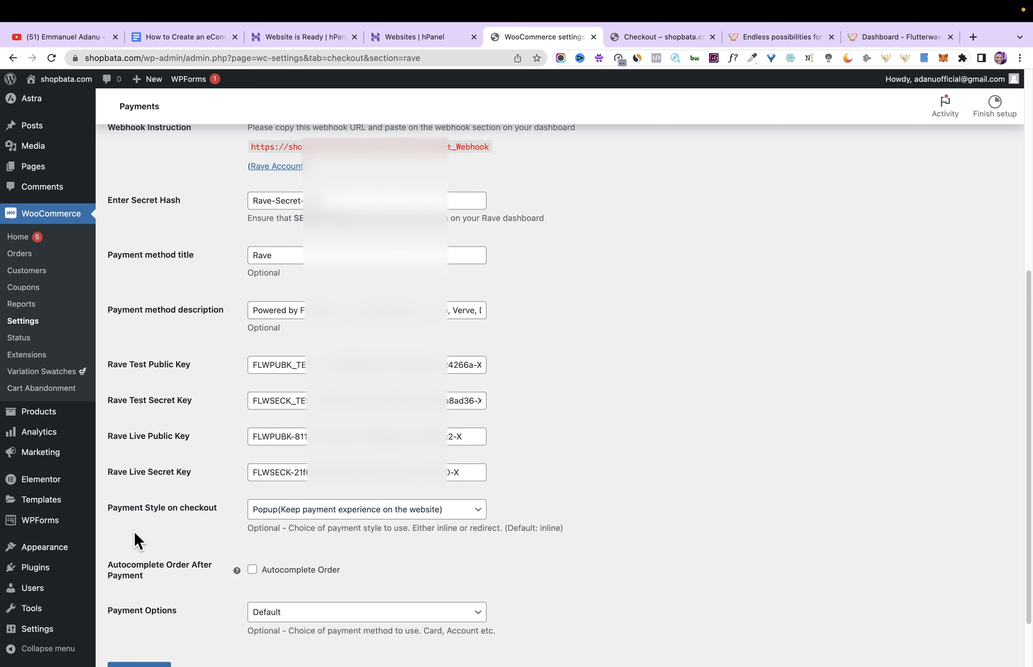
Step: Copy the store's webhook URL from the WooCommerce Rave settings
{"action": "left_click", "coordinate": [286, 513]}
{"action": "scroll", "coordinate": [598, 463], "scroll_direction": "up", "scroll_amount": 5}
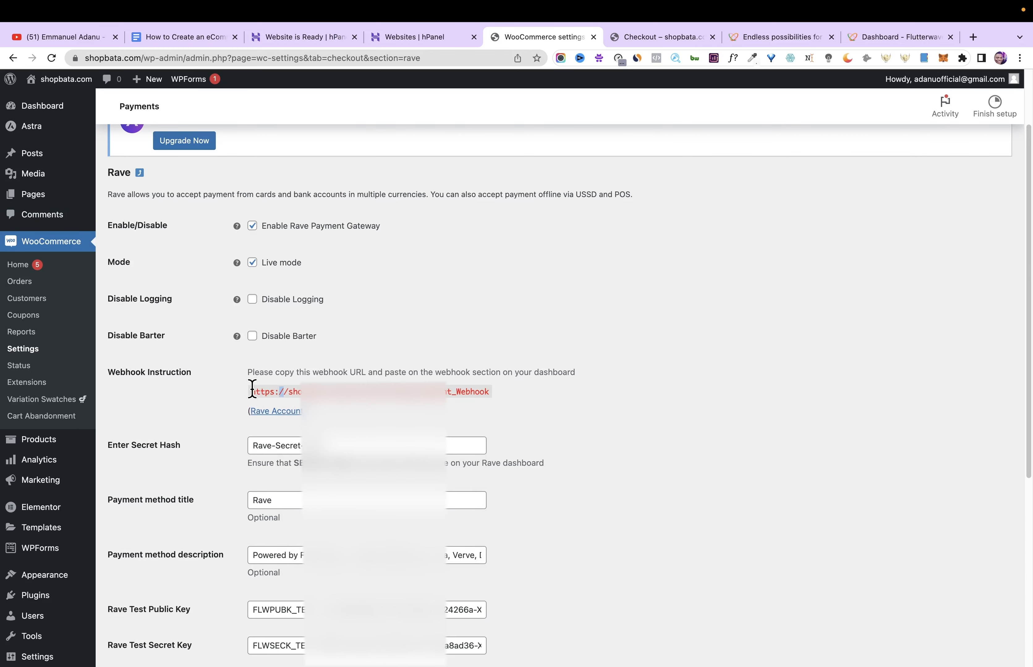
{"action": "left_click_drag", "start_coordinate": [250, 391], "coordinate": [497, 399]}
{"action": "right_click", "coordinate": [417, 390]}
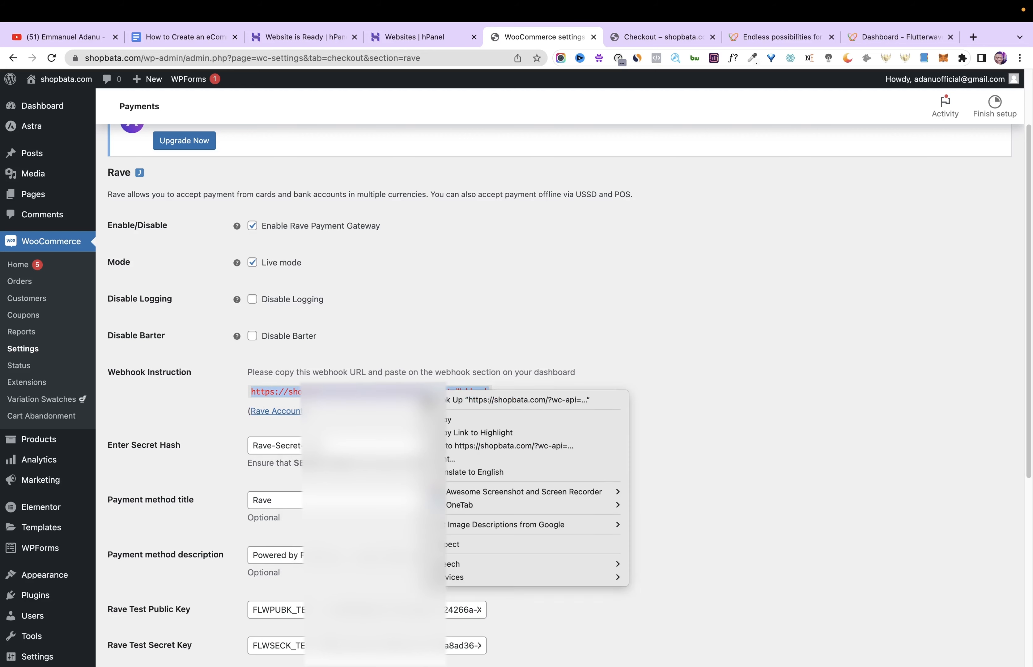
{"action": "left_click", "coordinate": [447, 423]}
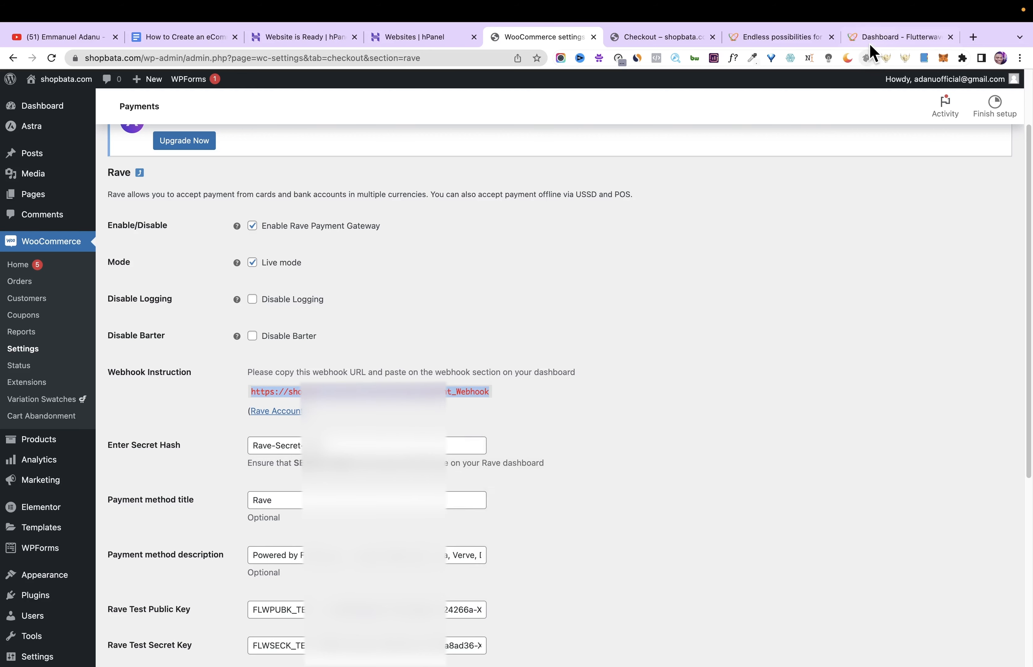
Step: Save the webhook URL and secret hash in Flutterwave's live webhooks, then save the Rave settings
{"action": "left_click", "coordinate": [869, 39]}
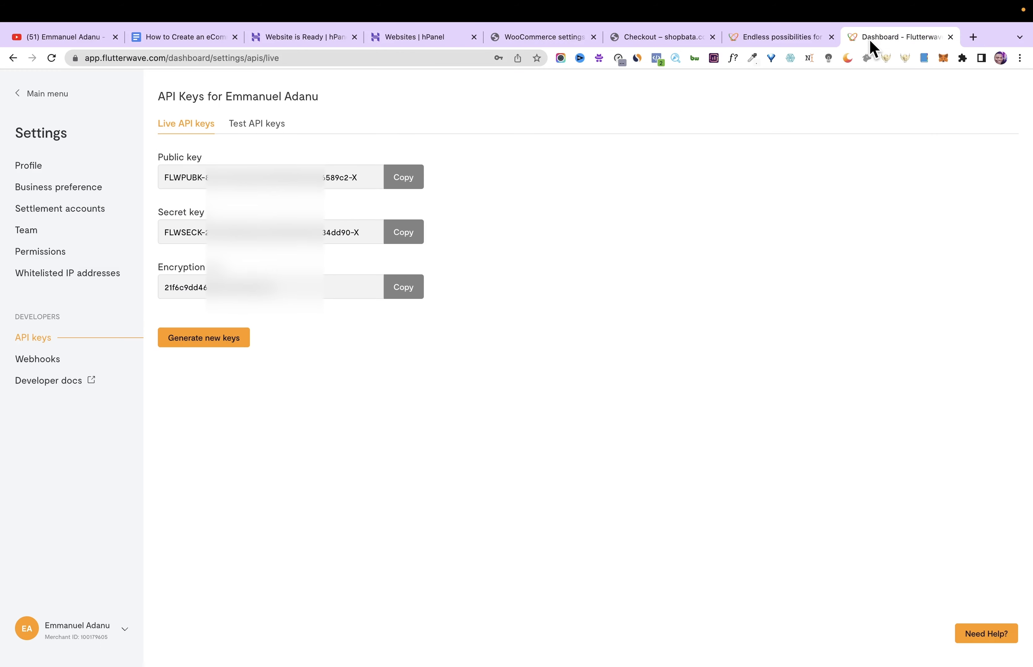
{"action": "left_click", "coordinate": [45, 363]}
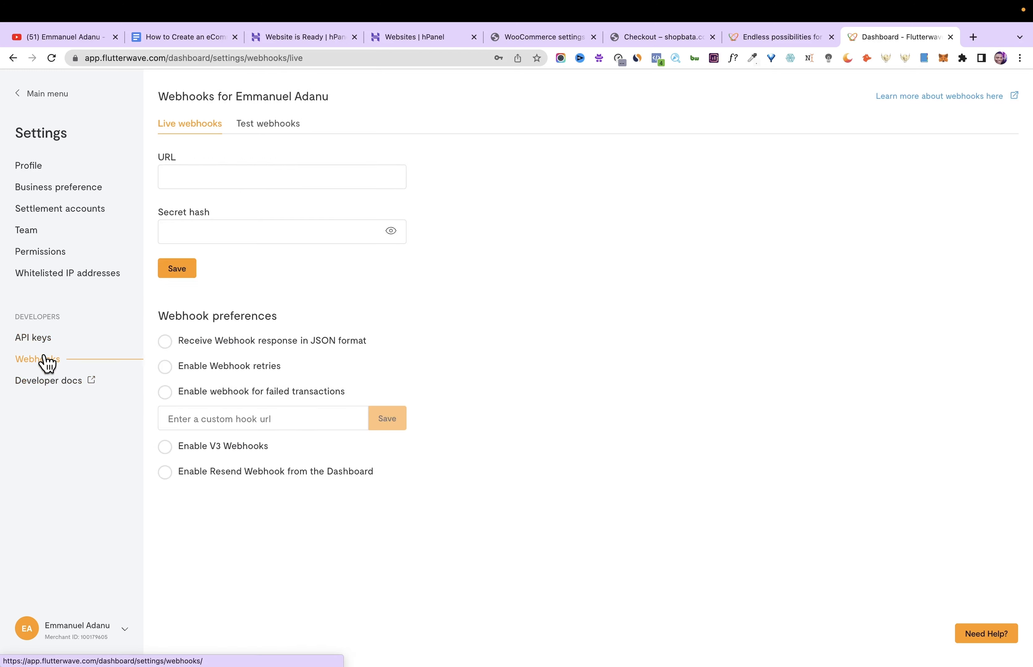
{"action": "left_click", "coordinate": [209, 179]}
{"action": "key", "text": "cmd+v"}
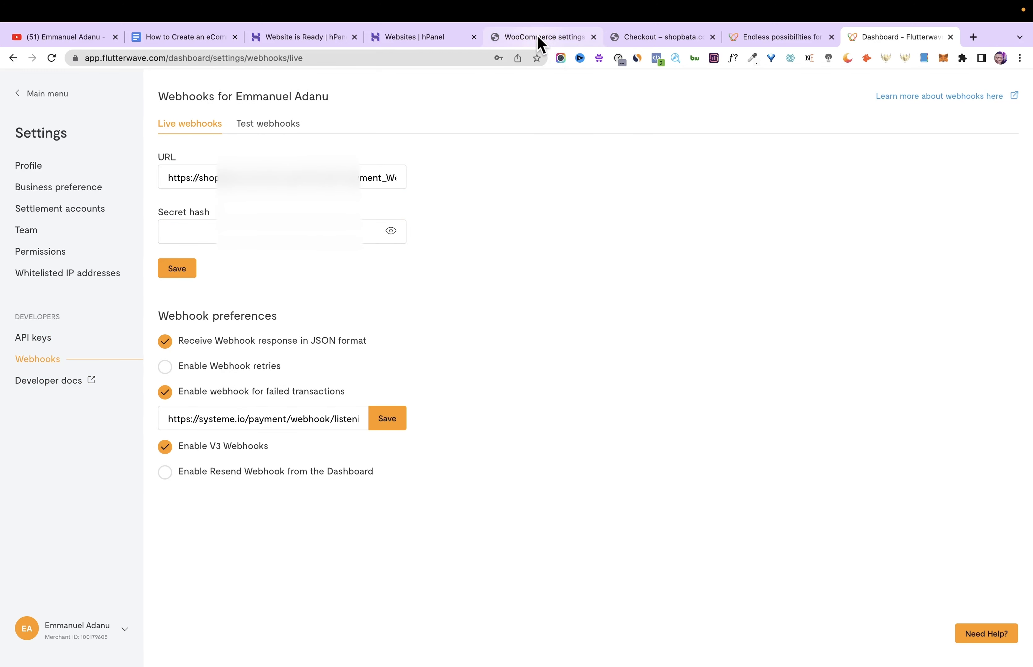
{"action": "left_click", "coordinate": [537, 38]}
{"action": "left_click", "coordinate": [898, 37]}
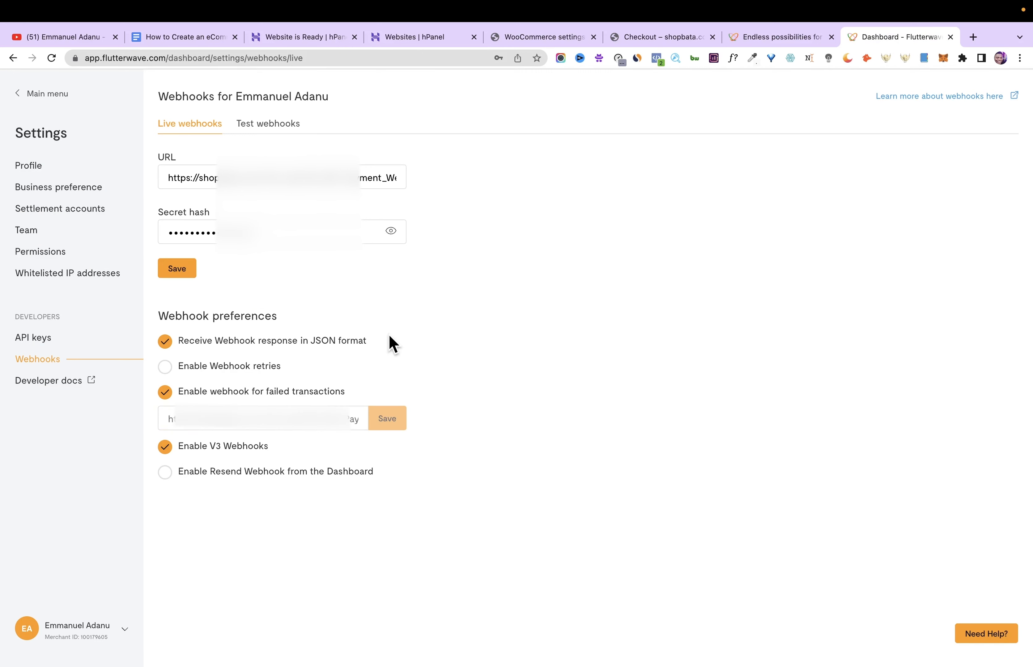
{"action": "left_click", "coordinate": [178, 271]}
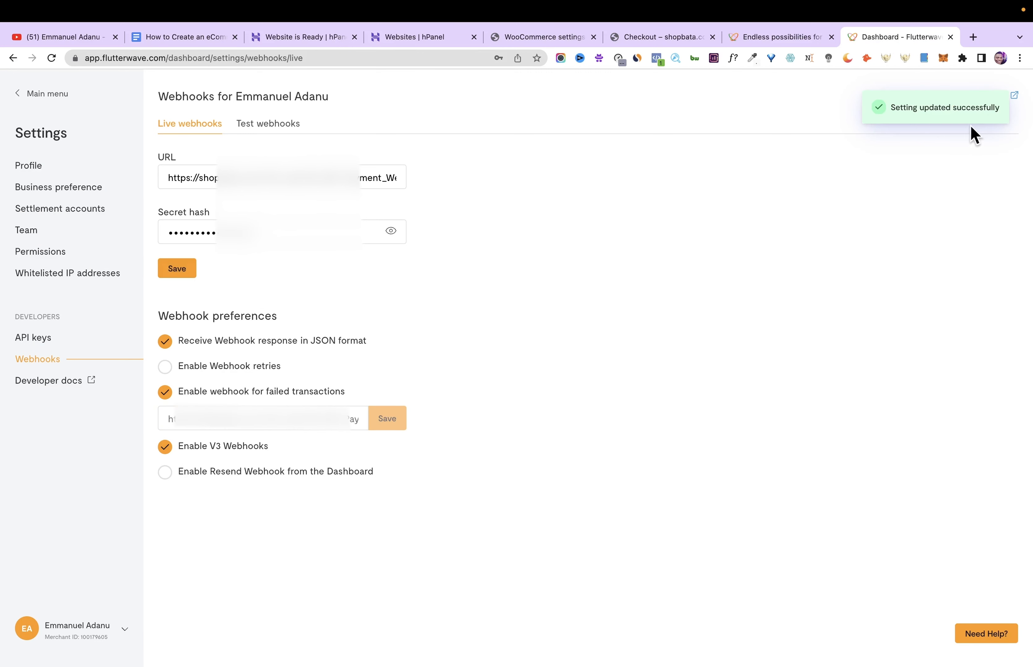
{"action": "left_click", "coordinate": [542, 37]}
{"action": "left_click", "coordinate": [146, 604]}
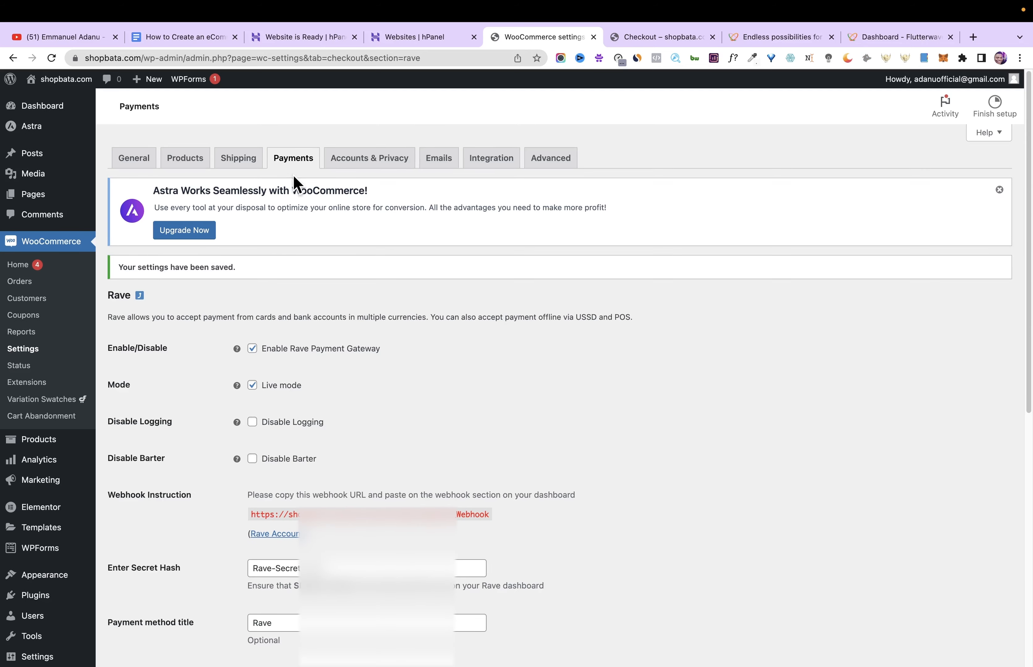
Step: Change the Rave payment method title to 'Flutterwave' and save the change
{"action": "left_click", "coordinate": [296, 161]}
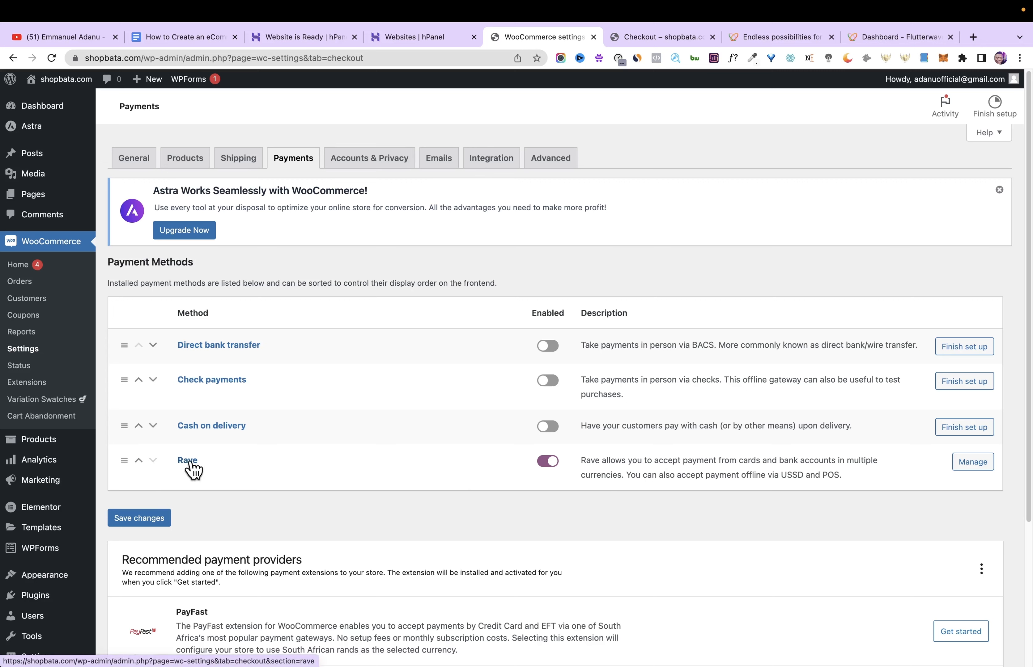
{"action": "left_click", "coordinate": [973, 463]}
{"action": "scroll", "coordinate": [559, 390], "scroll_direction": "down", "scroll_amount": 5}
{"action": "double_click", "coordinate": [264, 375]}
{"action": "type", "text": "F"}
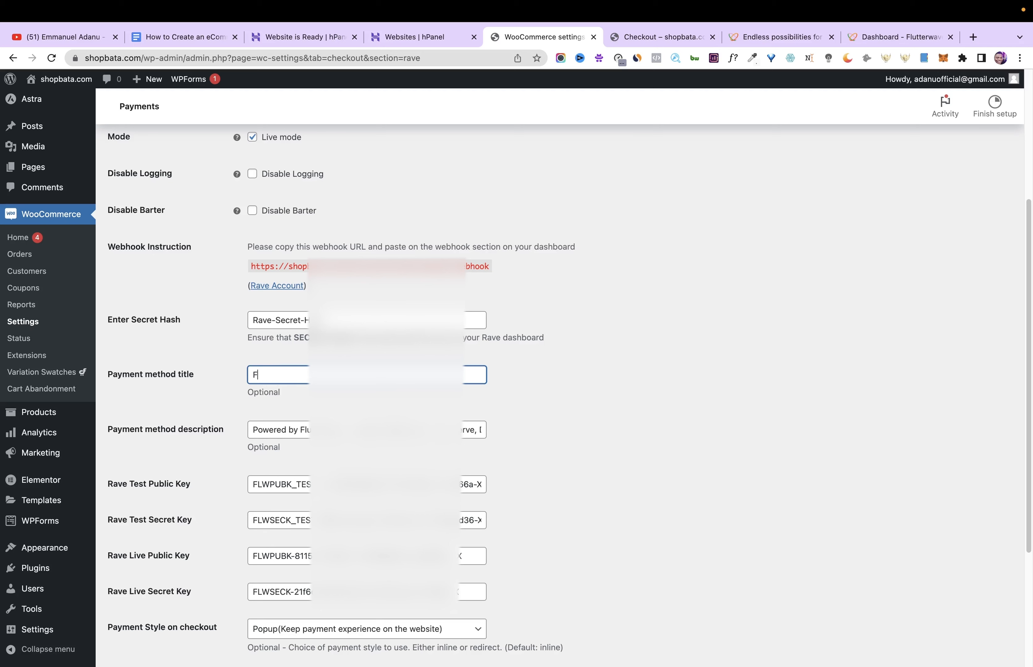
{"action": "type", "text": "lutterwave"}
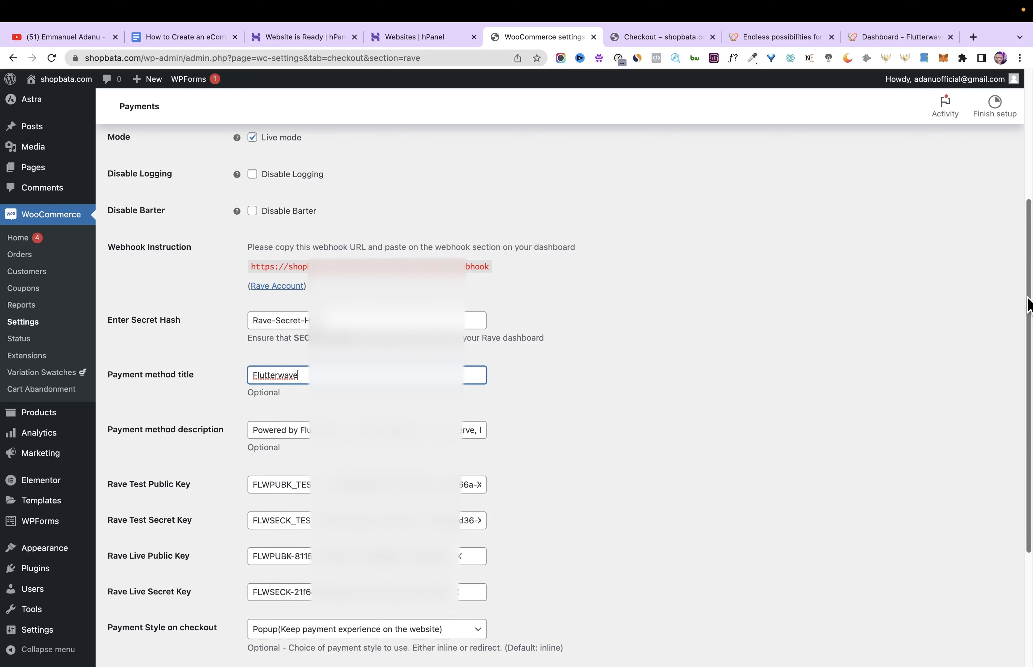
{"action": "scroll", "coordinate": [560, 390], "scroll_direction": "down", "scroll_amount": 4}
{"action": "left_click", "coordinate": [148, 605]}
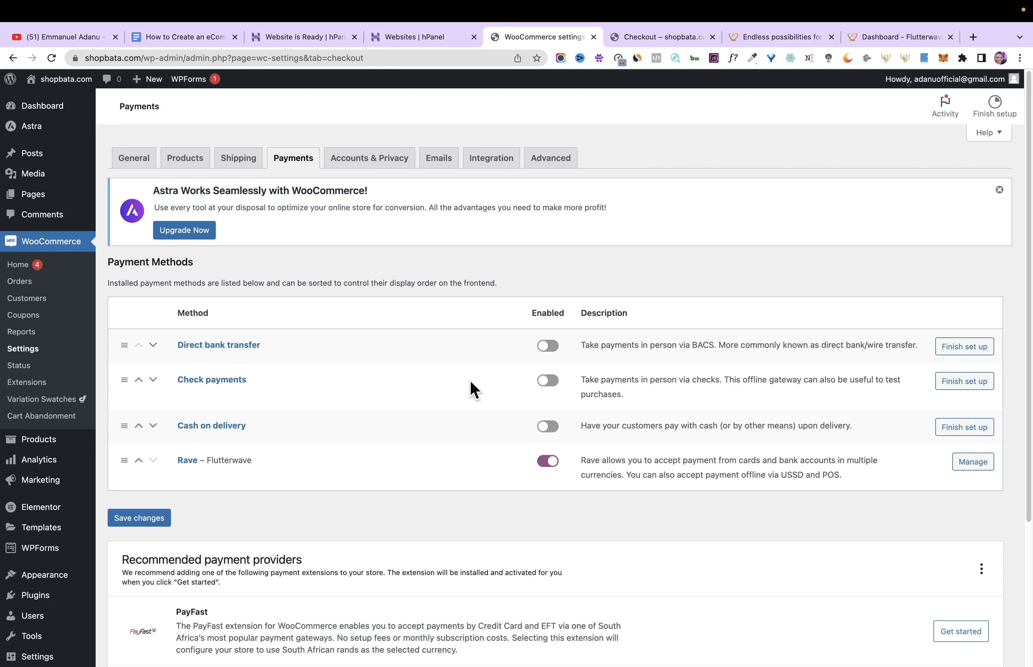
{"action": "left_click", "coordinate": [634, 37]}
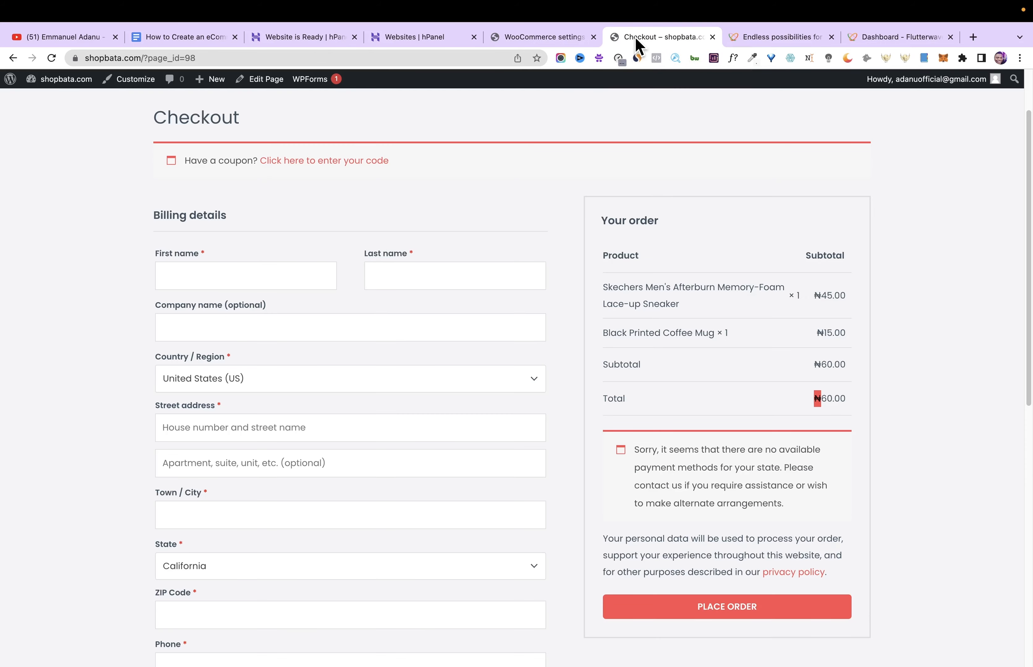
Step: Place a checkout order, open the Flutterwave NGN 60 payment, then cancel it
{"action": "left_click", "coordinate": [53, 59]}
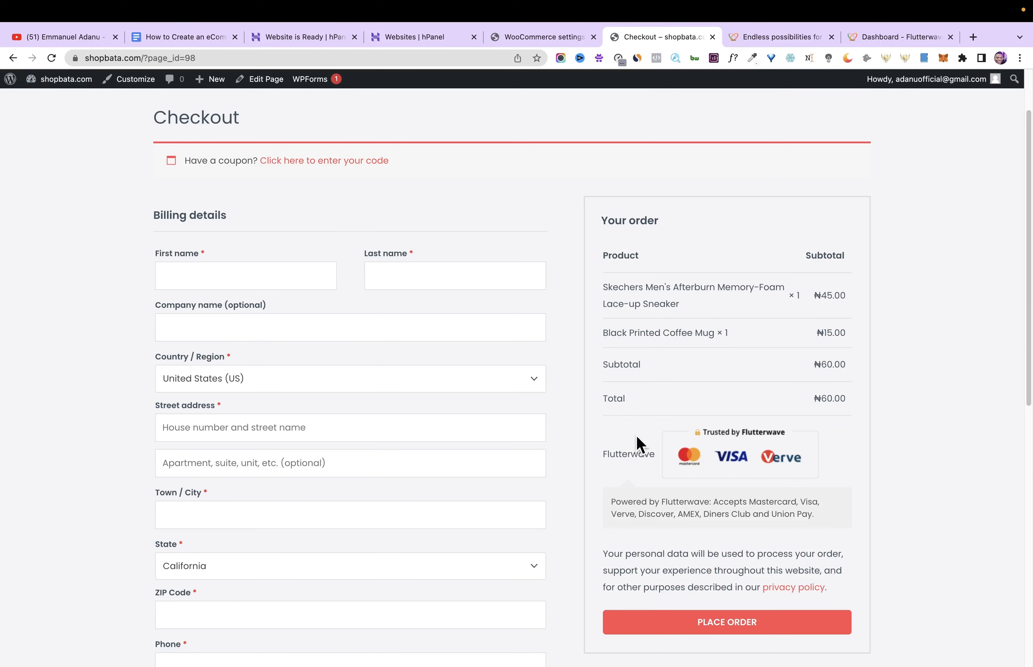
{"action": "left_click", "coordinate": [727, 622]}
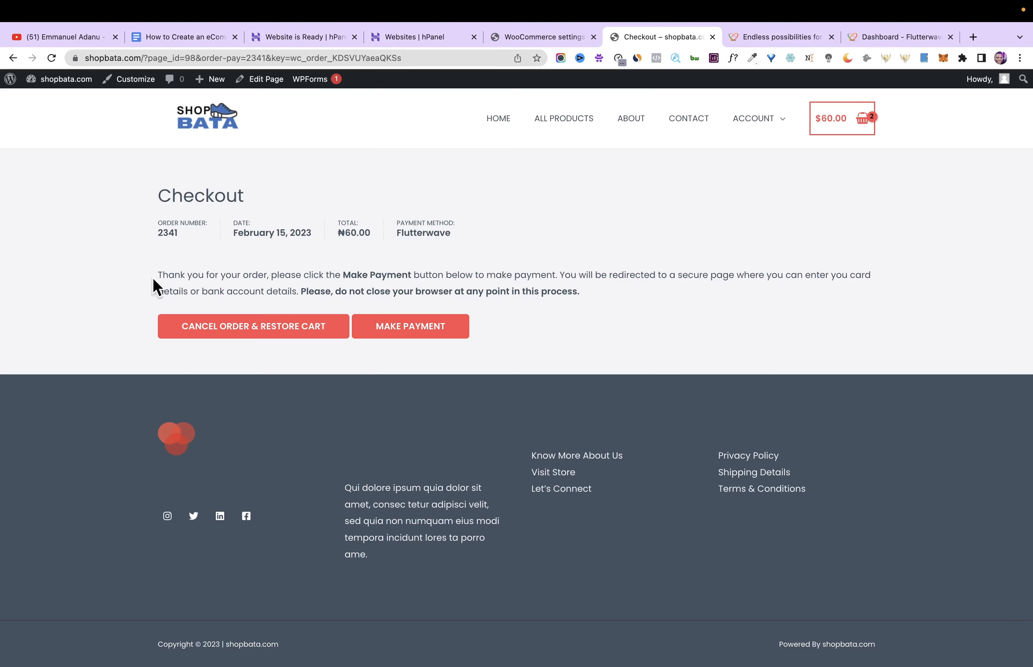
{"action": "left_click", "coordinate": [426, 336]}
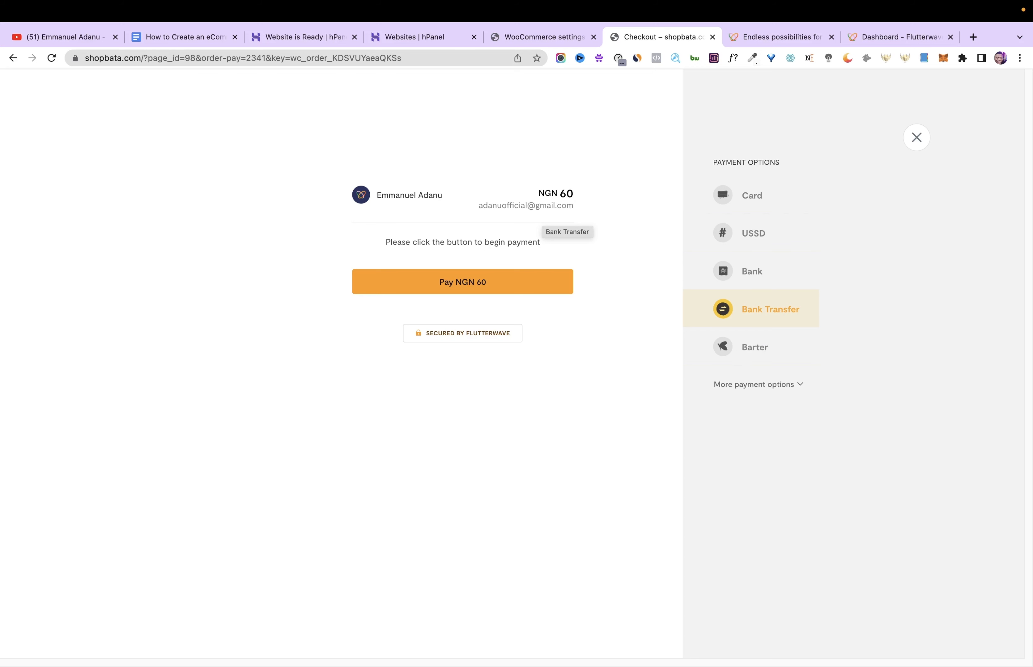
{"action": "left_click", "coordinate": [913, 139]}
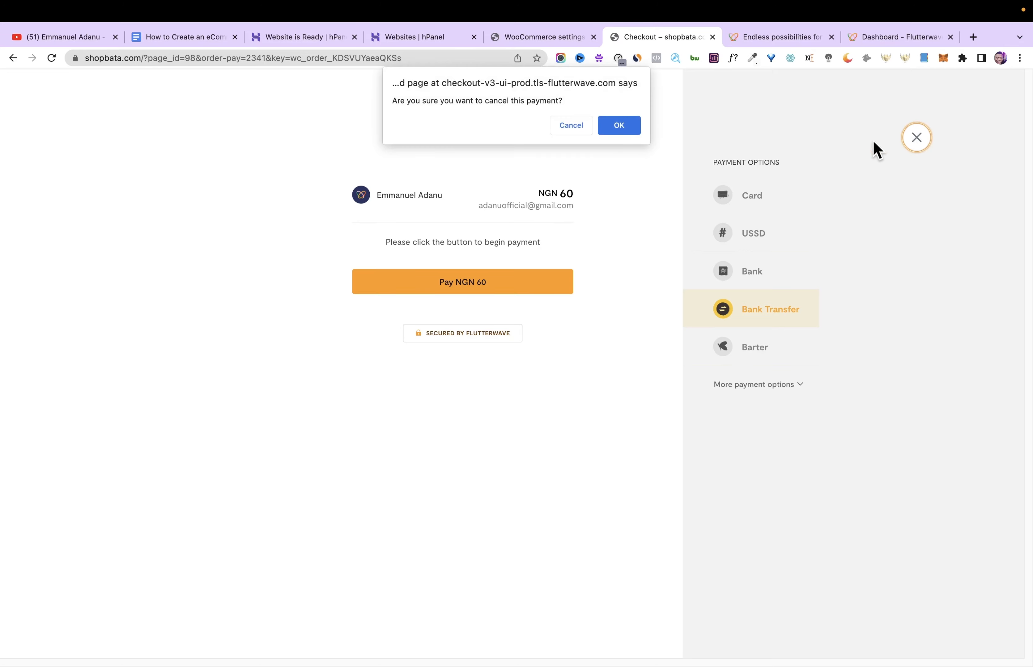
{"action": "left_click", "coordinate": [625, 126]}
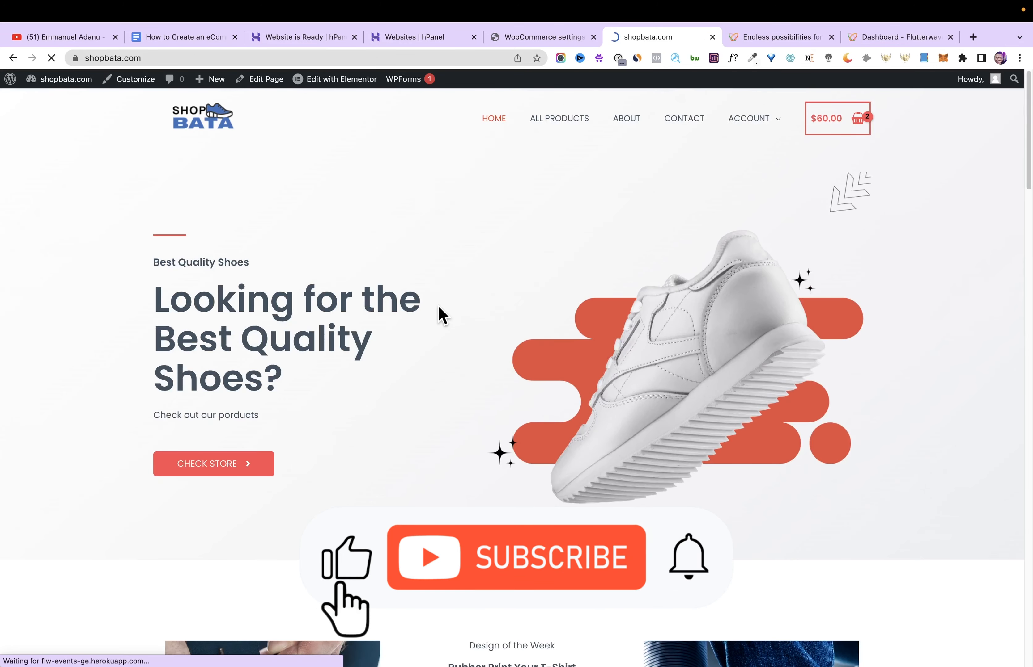
Step: Launch the Astra theme Customizer with a live preview of the shoe-themed home page
{"action": "scroll", "coordinate": [444, 319], "scroll_direction": "down", "scroll_amount": 20}
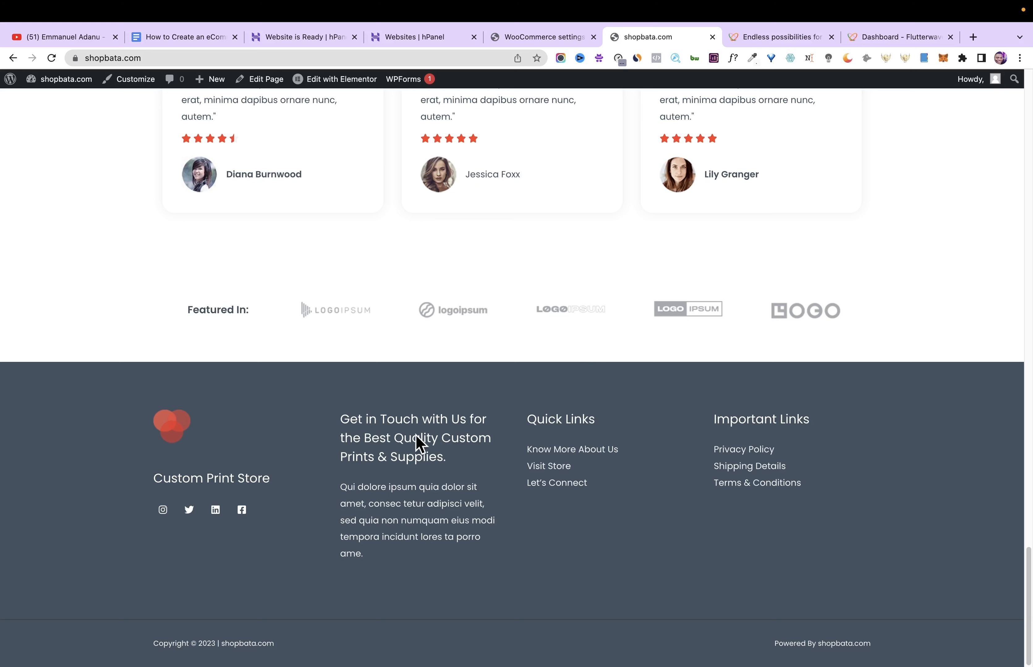
{"action": "left_click", "coordinate": [520, 39]}
{"action": "mouse_move", "coordinate": [45, 576]}
{"action": "left_click", "coordinate": [119, 586]}
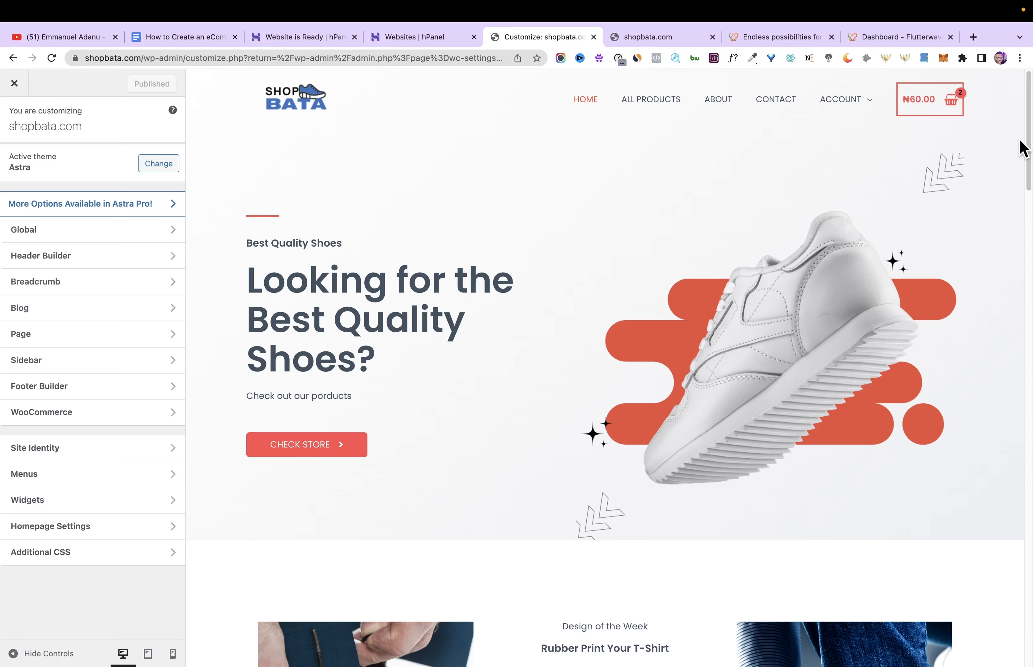
Step: Retitle footer Widget 1 from 'Custom Print Store' to 'Welcome to Shop Bata' and publish it
{"action": "scroll", "coordinate": [1026, 148], "scroll_direction": "down", "scroll_amount": 20}
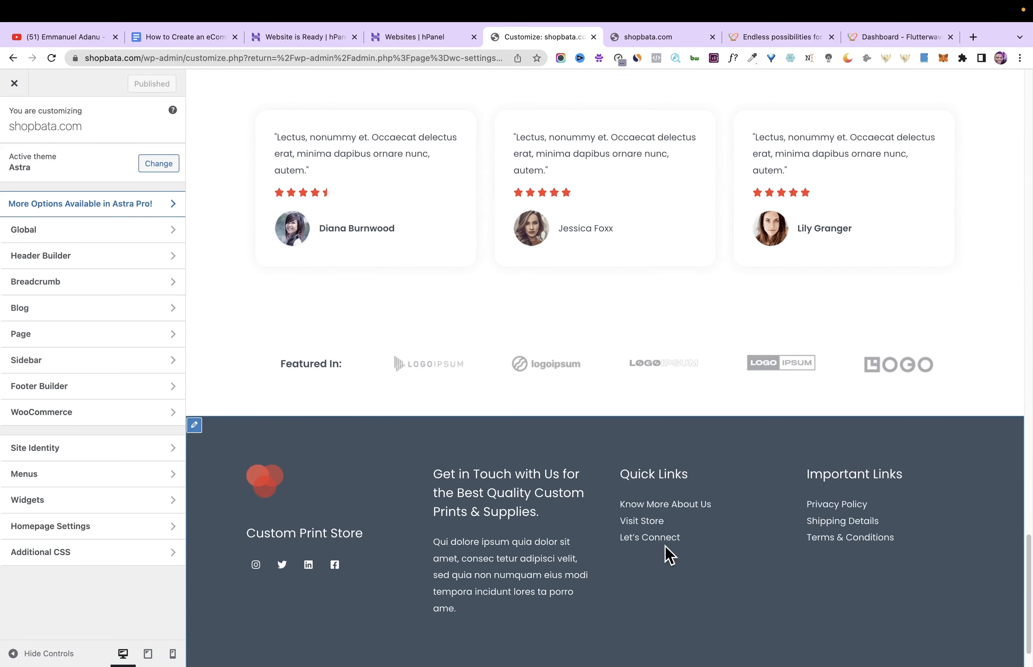
{"action": "left_click", "coordinate": [194, 425]}
{"action": "left_click_drag", "start_coordinate": [366, 307], "coordinate": [224, 308]}
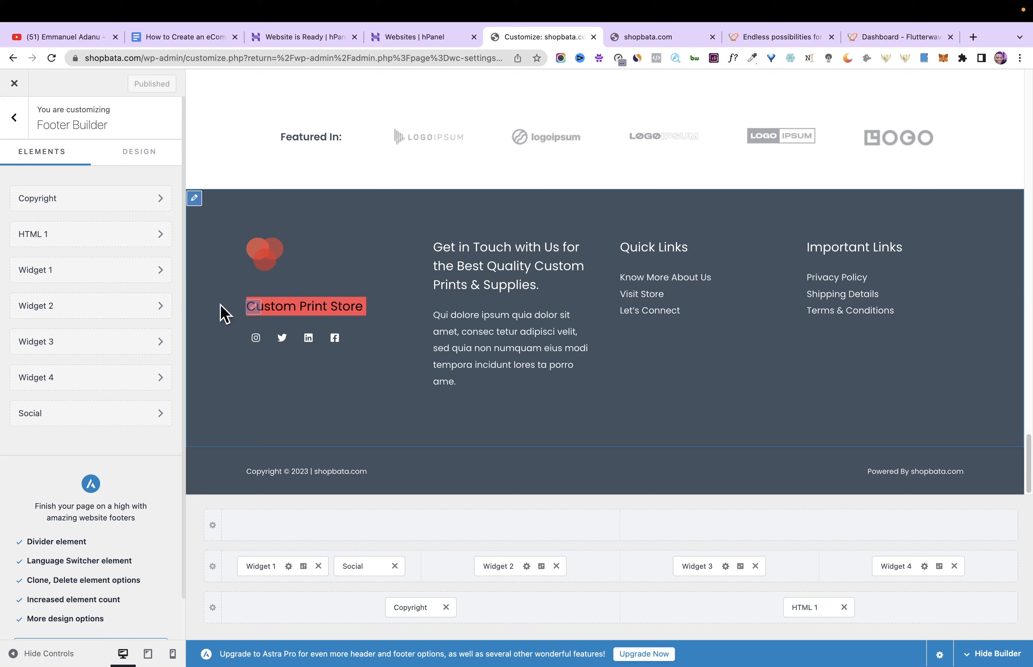
{"action": "left_click", "coordinate": [110, 272]}
{"action": "left_click", "coordinate": [83, 247]}
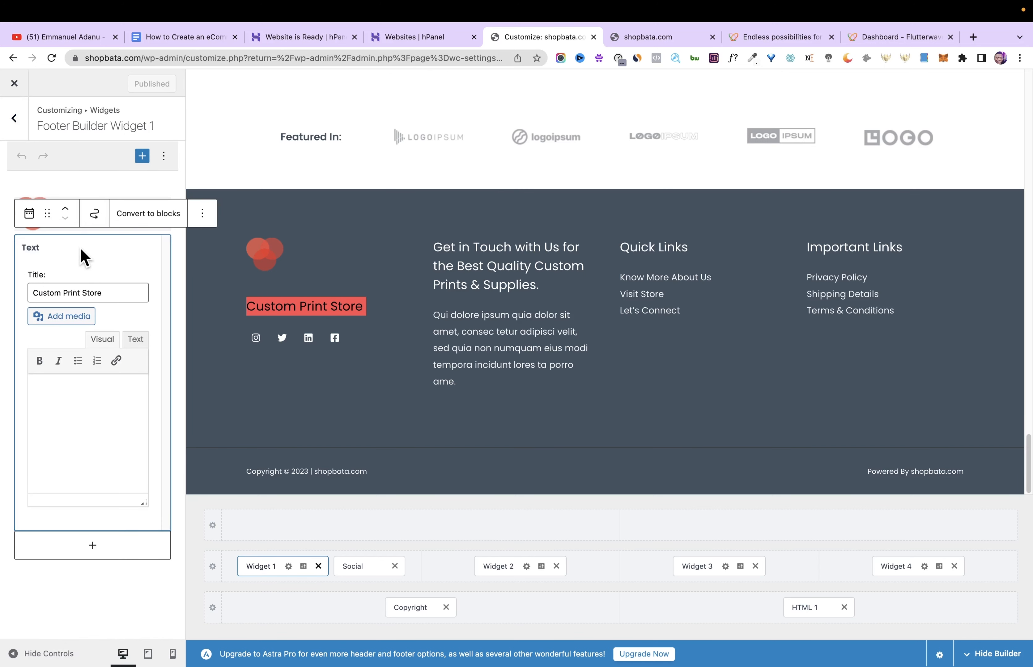
{"action": "double_click", "coordinate": [99, 293]}
{"action": "triple_click", "coordinate": [99, 292]}
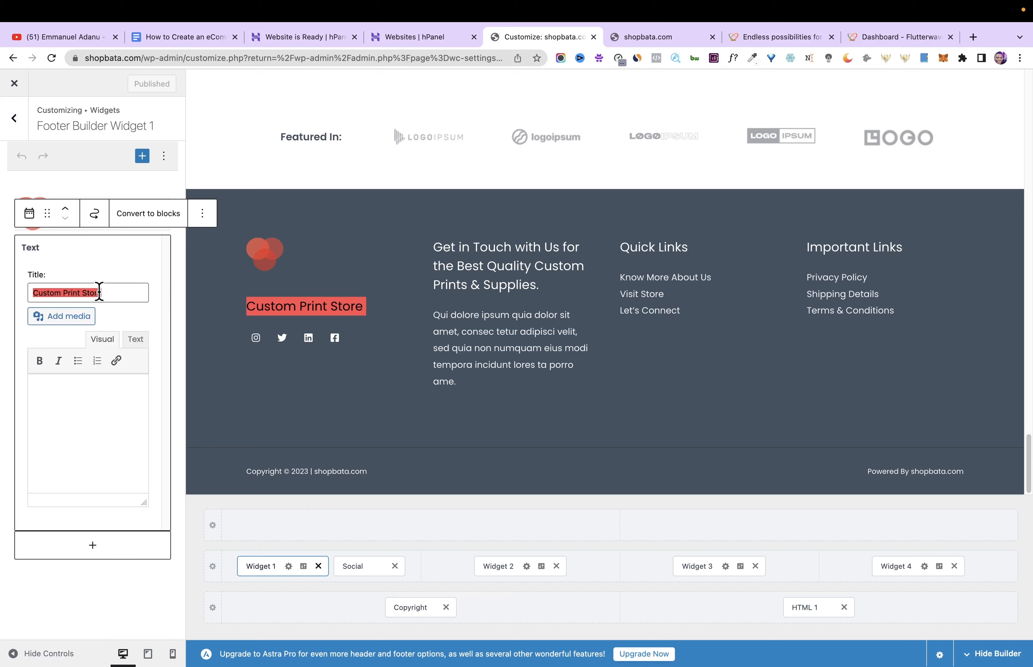
{"action": "type", "text": "Shop Bata"}
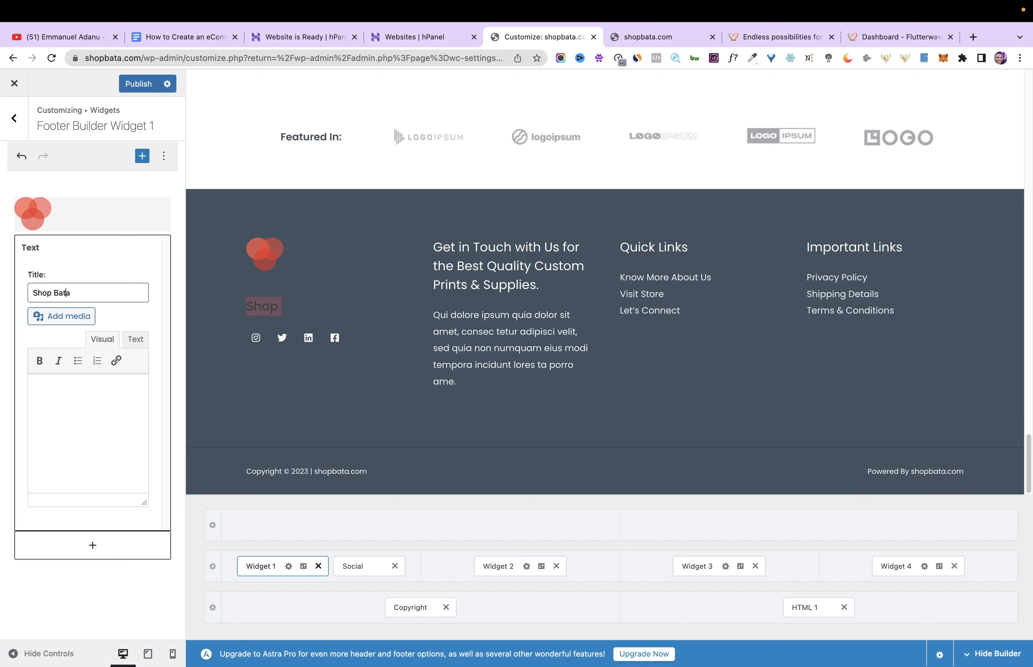
{"action": "left_click", "coordinate": [33, 293]}
{"action": "type", "text": "Welcome to"}
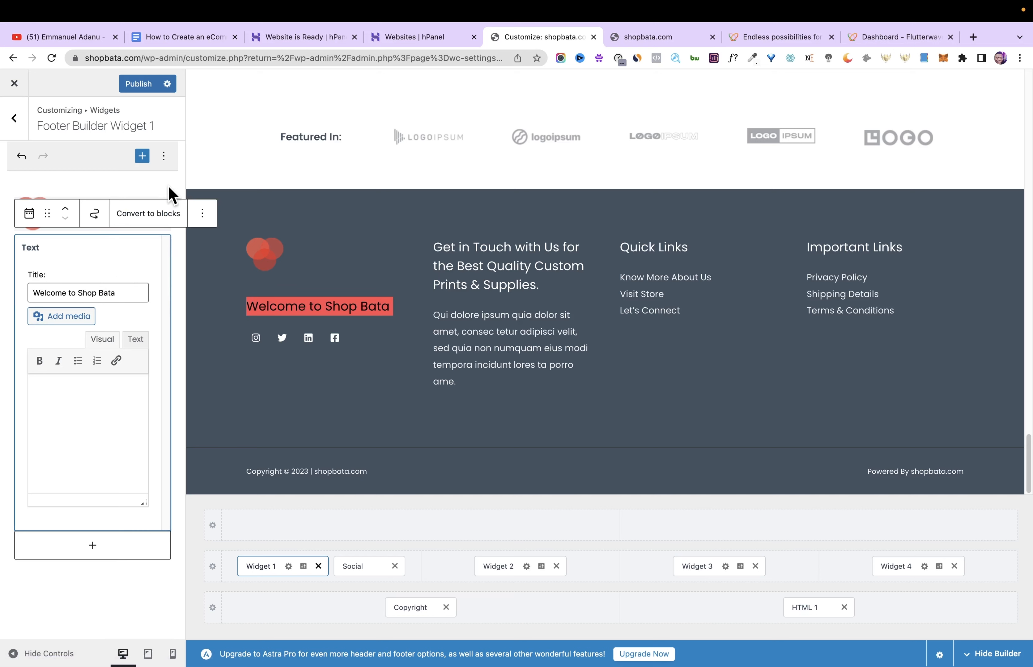
{"action": "left_click", "coordinate": [147, 85]}
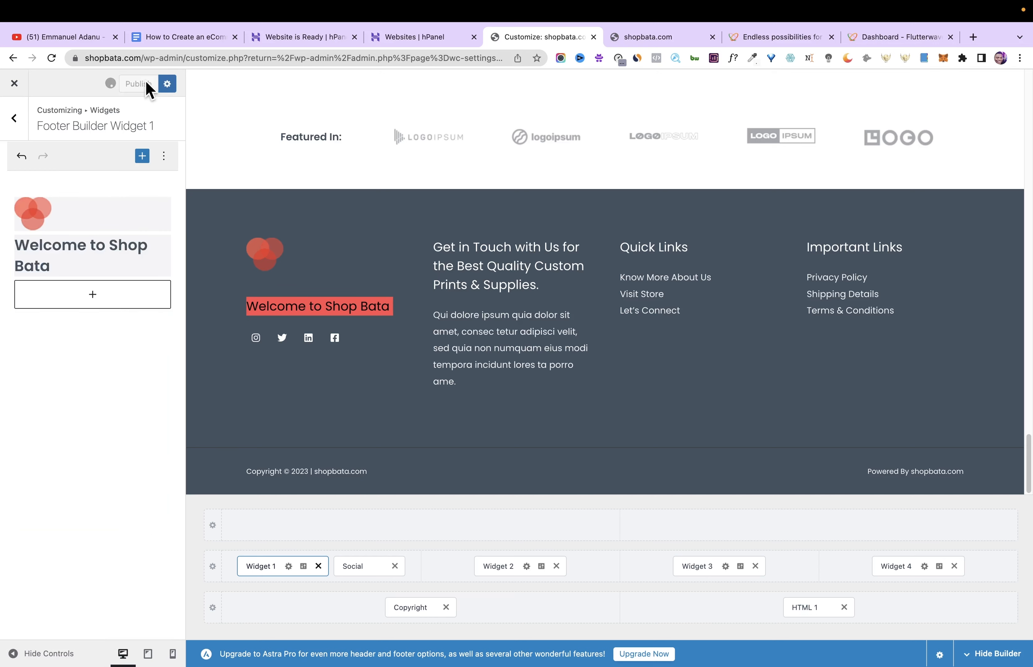
{"action": "left_click", "coordinate": [43, 213]}
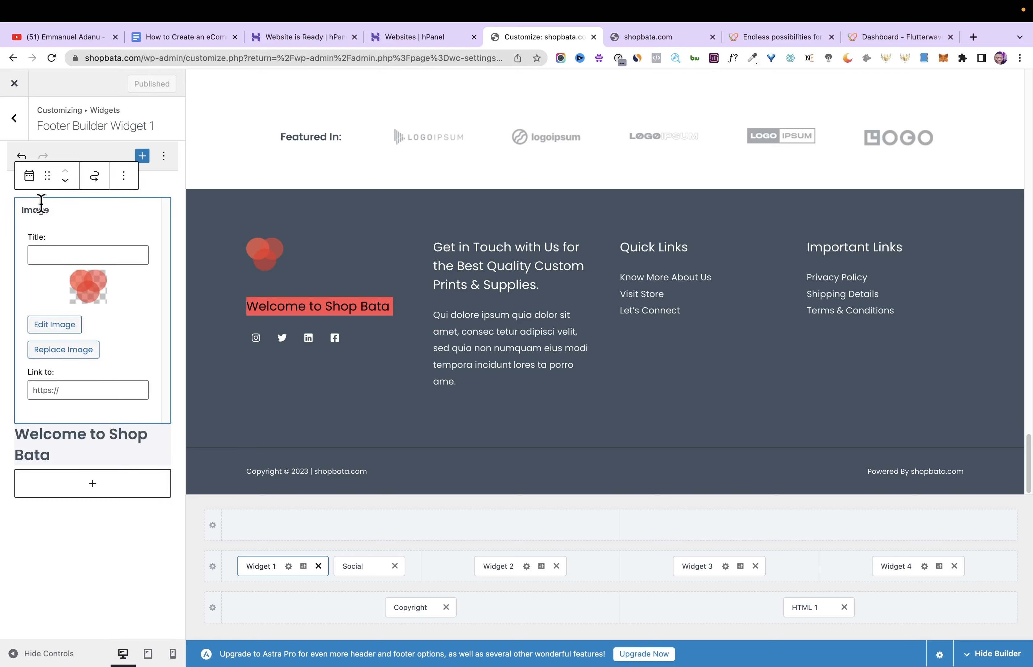
Step: Swap the footer's circle logo for the white sneaker image and apply its image details
{"action": "left_click", "coordinate": [50, 352]}
{"action": "left_click", "coordinate": [194, 224]}
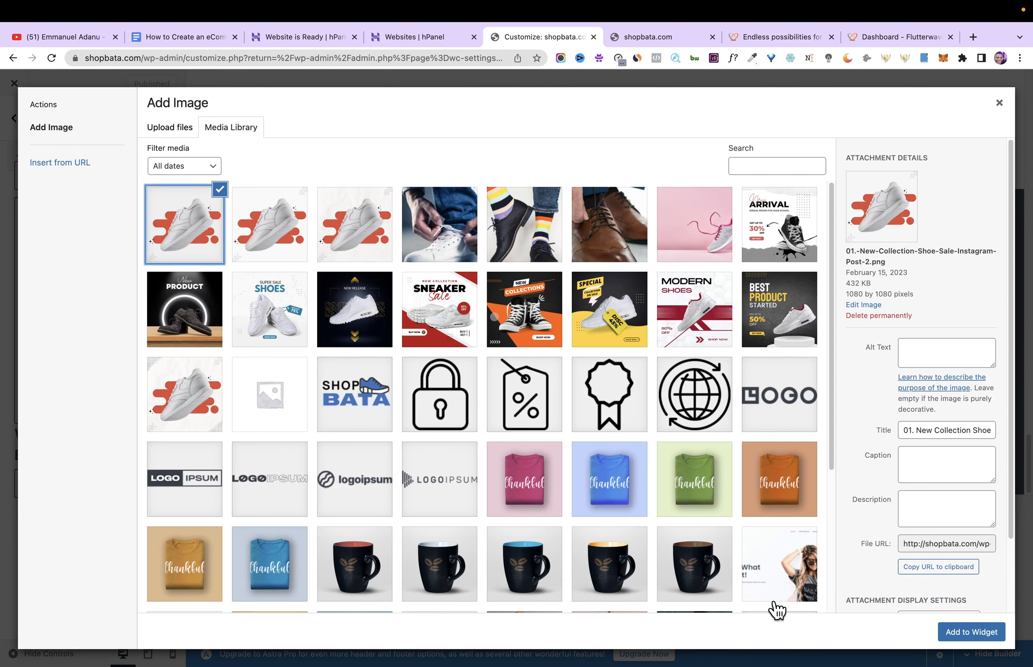
{"action": "left_click", "coordinate": [968, 632]}
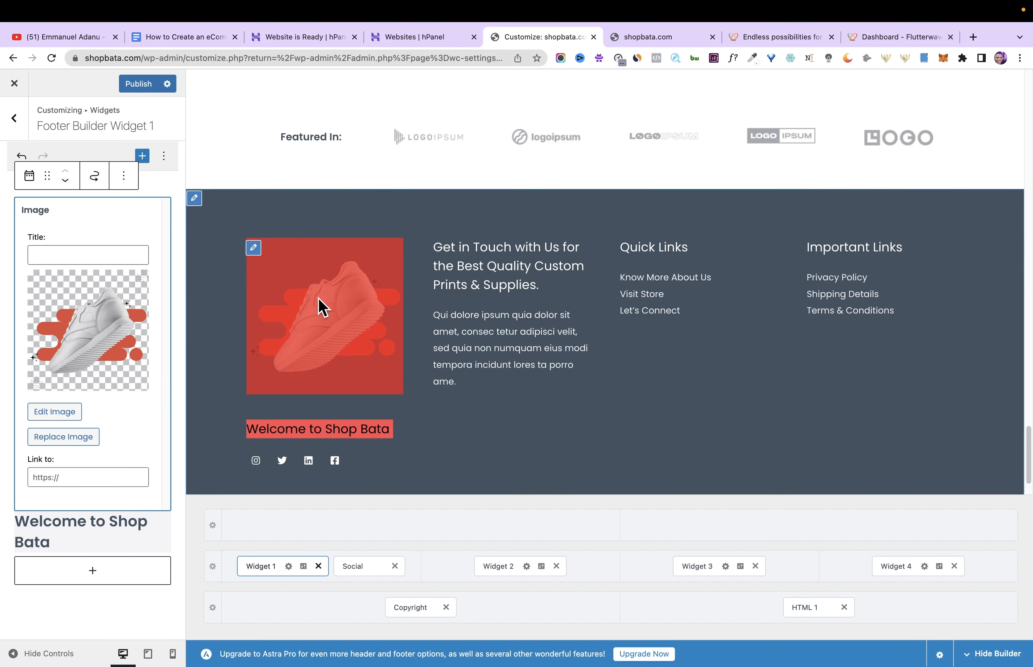
{"action": "left_click", "coordinate": [62, 415]}
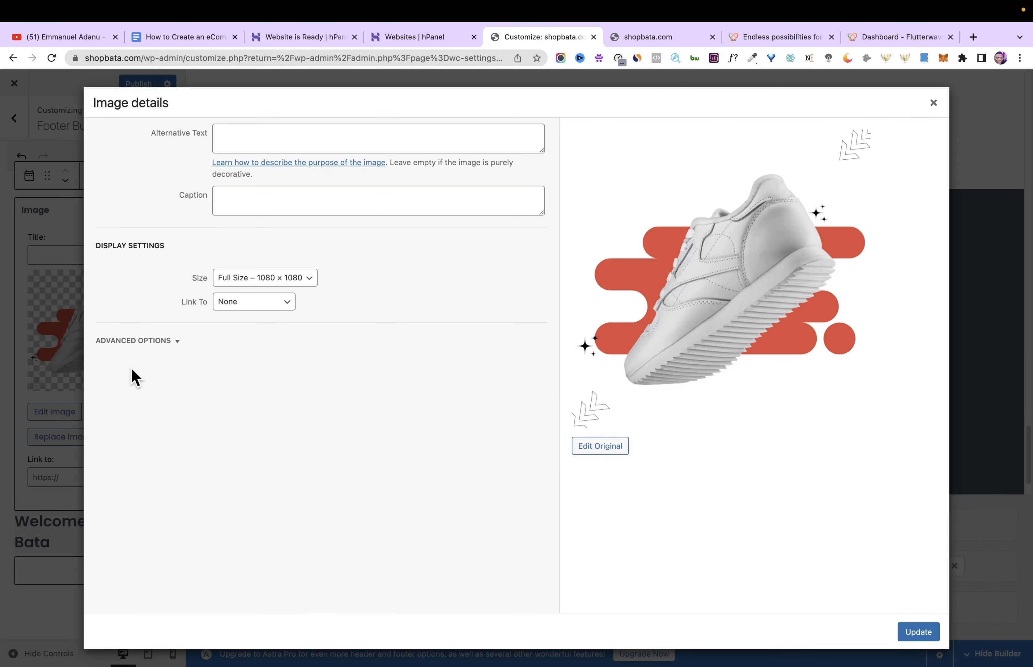
{"action": "left_click", "coordinate": [918, 632]}
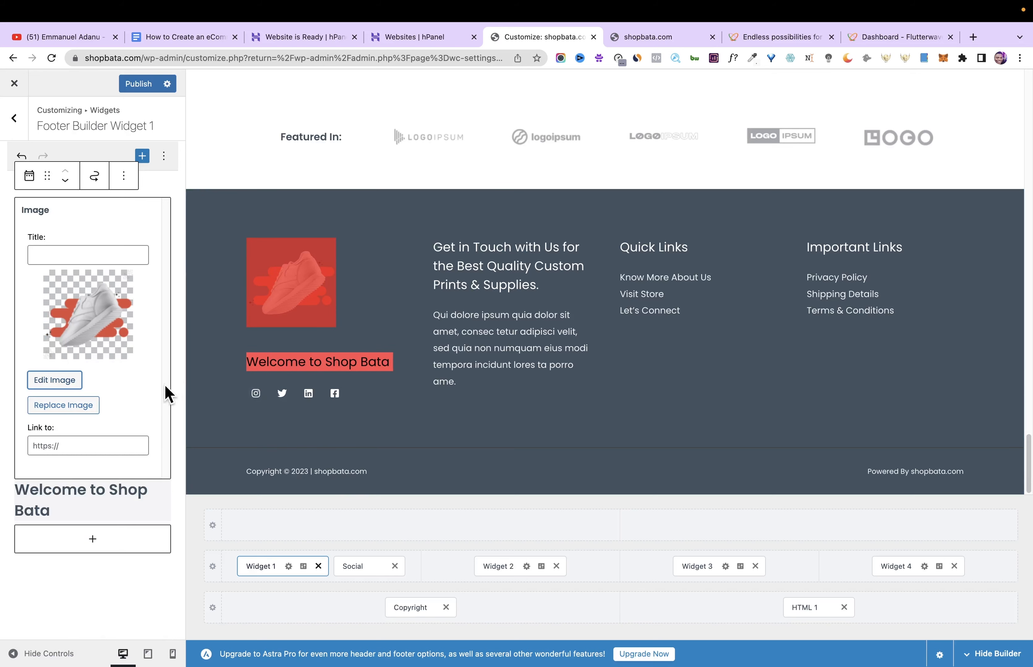
{"action": "left_click", "coordinate": [16, 121]}
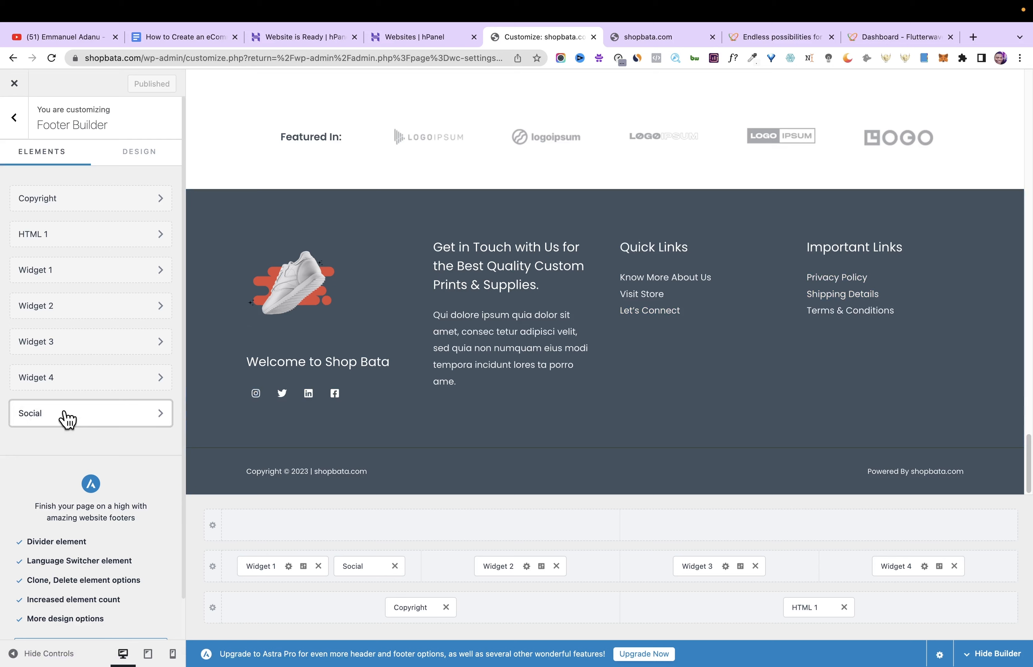
Step: Add a YouTube icon to the footer social icons and check it on the live shopbata.com footer
{"action": "left_click", "coordinate": [65, 415]}
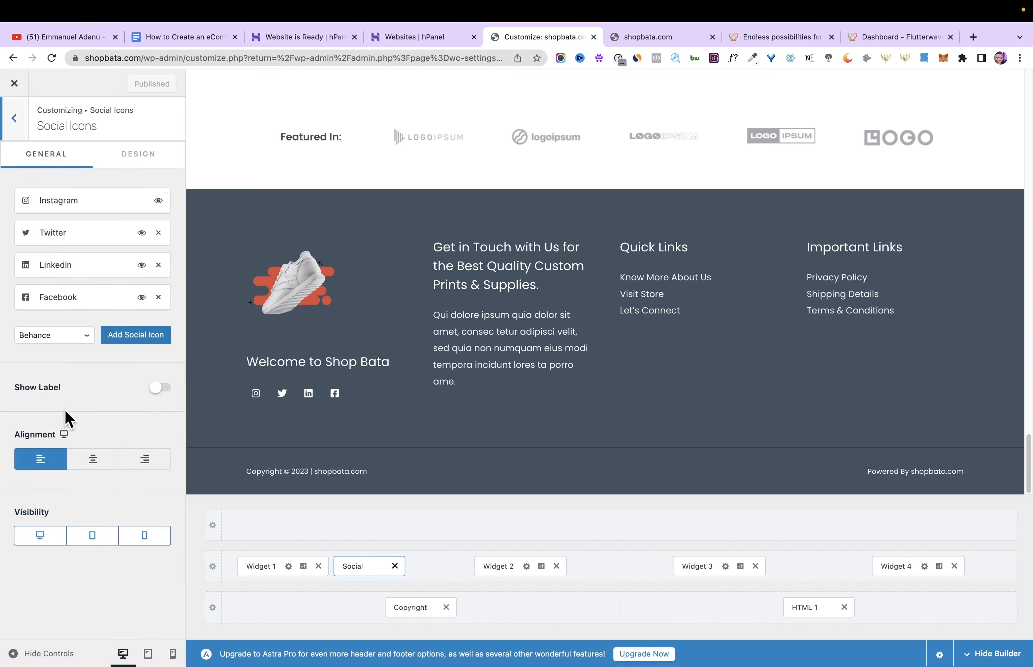
{"action": "left_click", "coordinate": [57, 200]}
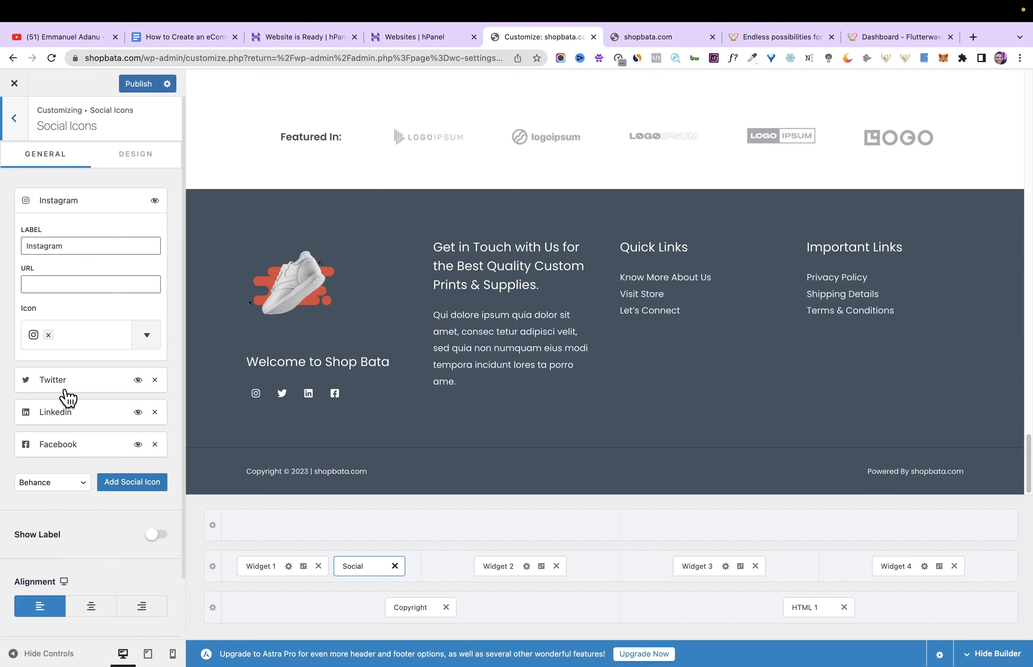
{"action": "left_click", "coordinate": [83, 481]}
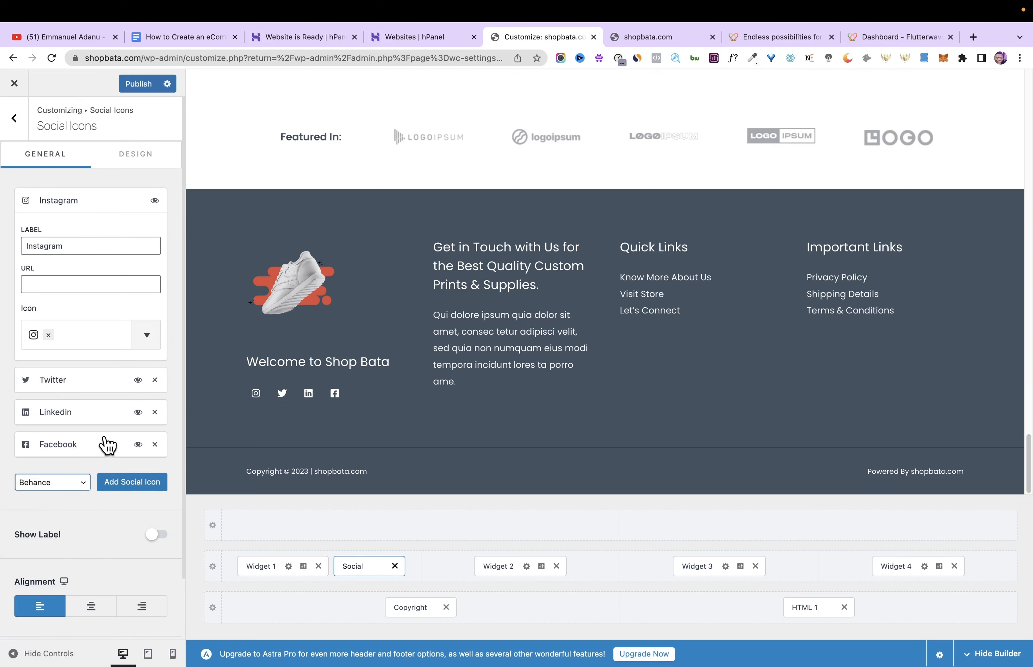
{"action": "left_click", "coordinate": [52, 482]}
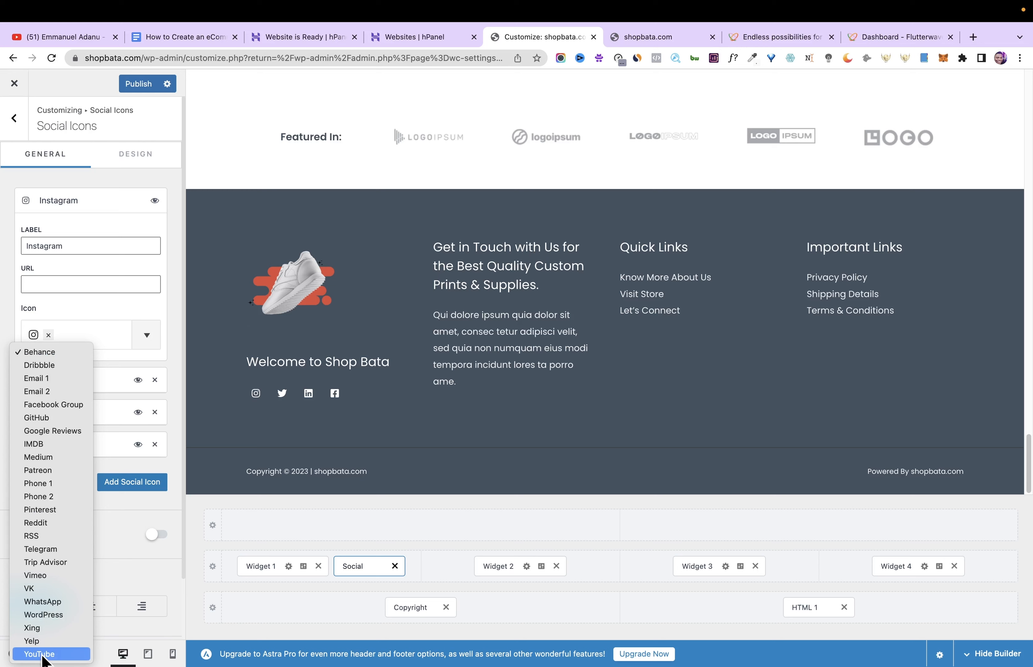
{"action": "left_click", "coordinate": [48, 652]}
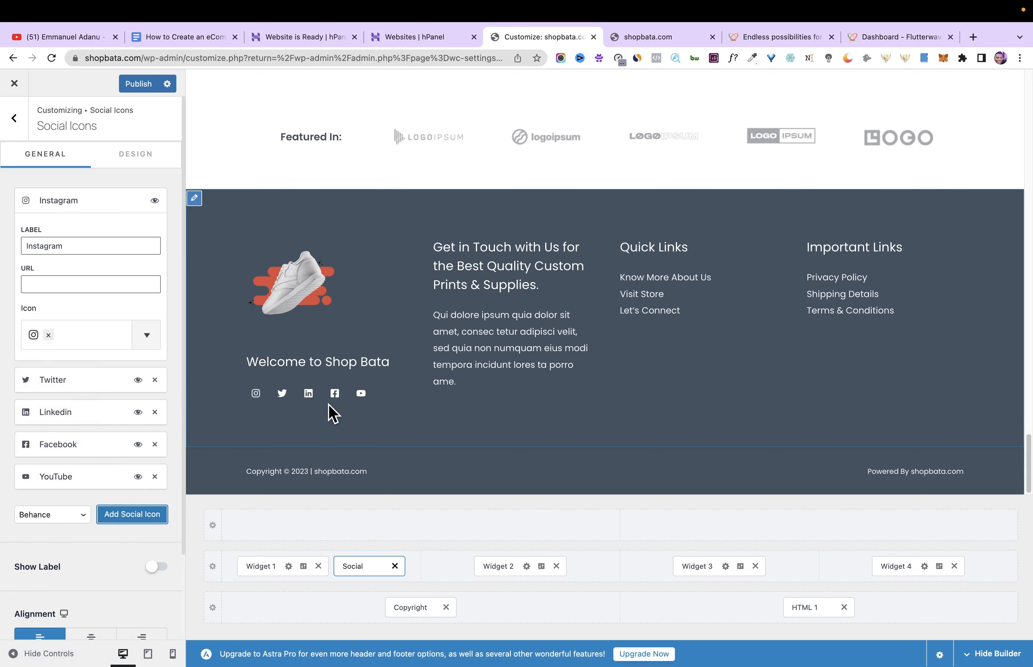
{"action": "left_click", "coordinate": [646, 37]}
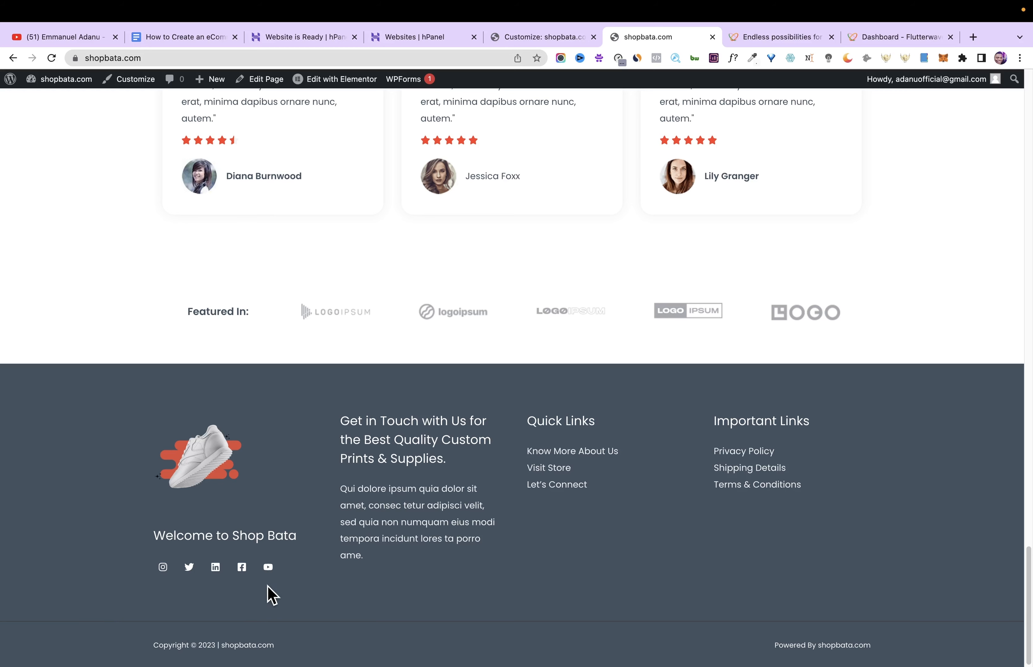
{"action": "left_click", "coordinate": [537, 37]}
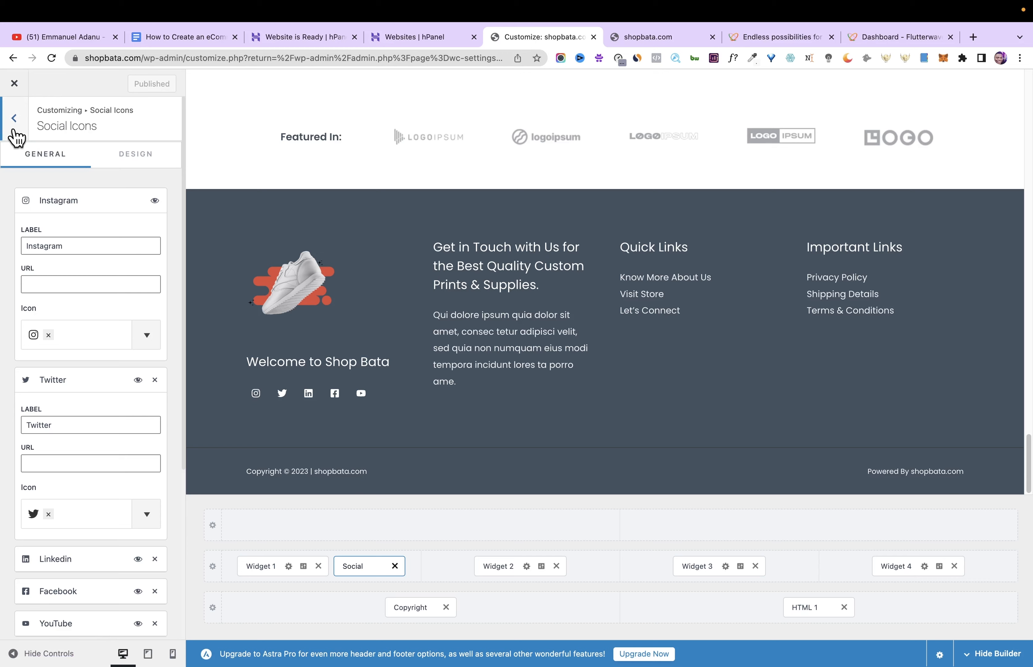
Step: In Site Identity, set the white shoe image as the cropped site icon and publish
{"action": "left_click", "coordinate": [14, 118]}
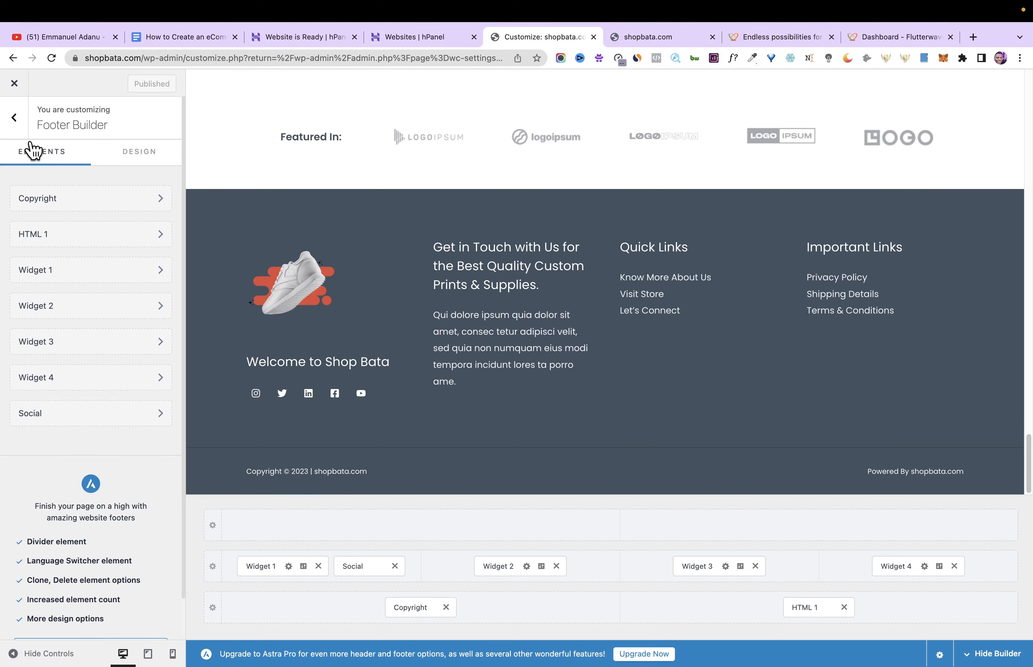
{"action": "left_click", "coordinate": [13, 132]}
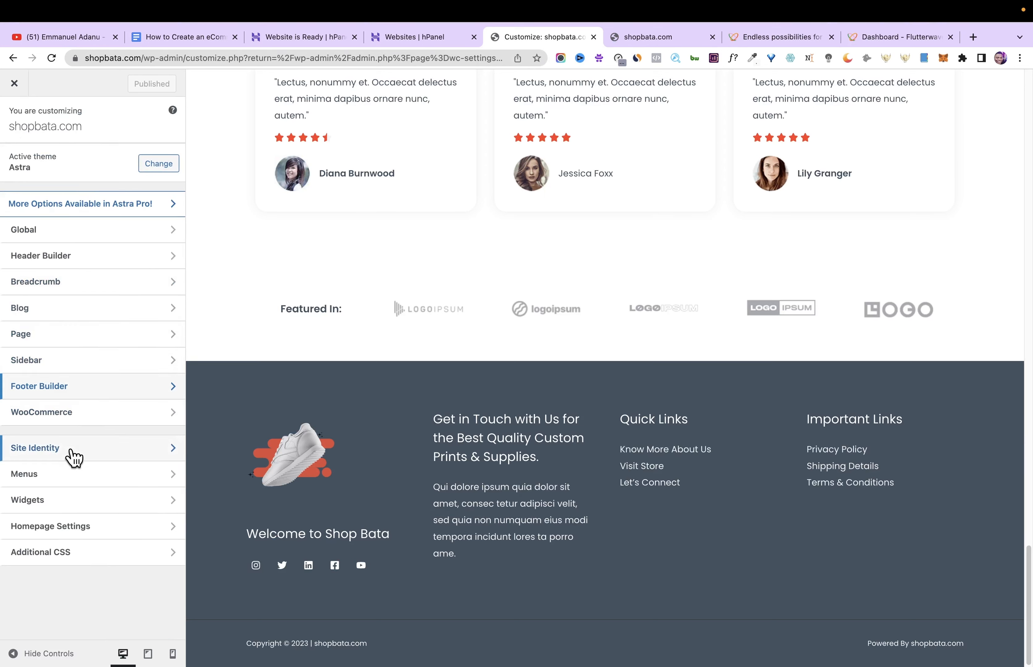
{"action": "left_click", "coordinate": [41, 451]}
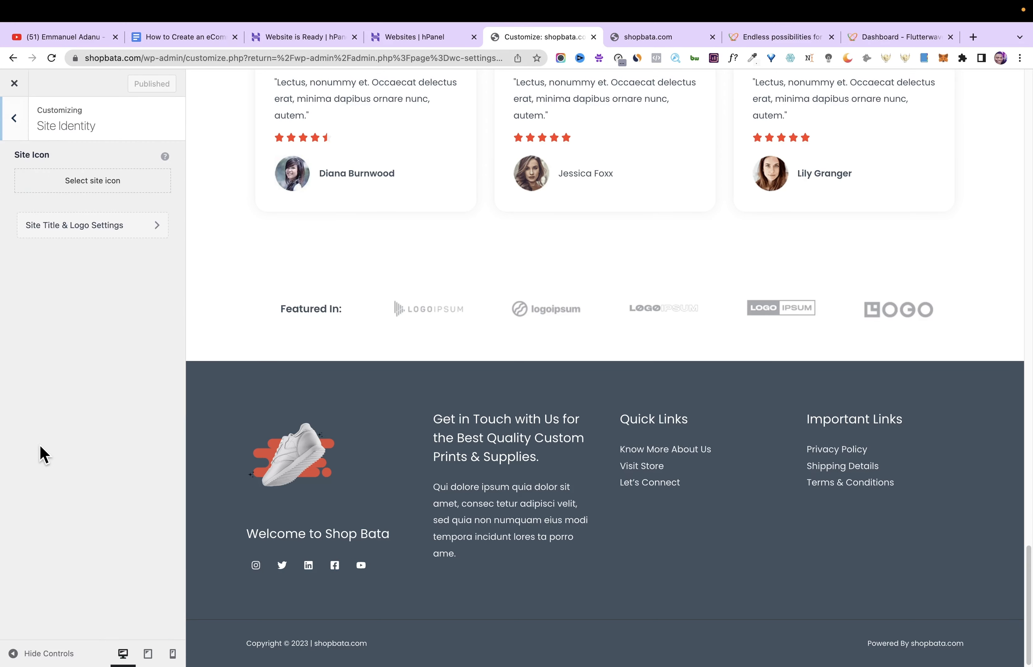
{"action": "left_click", "coordinate": [102, 185]}
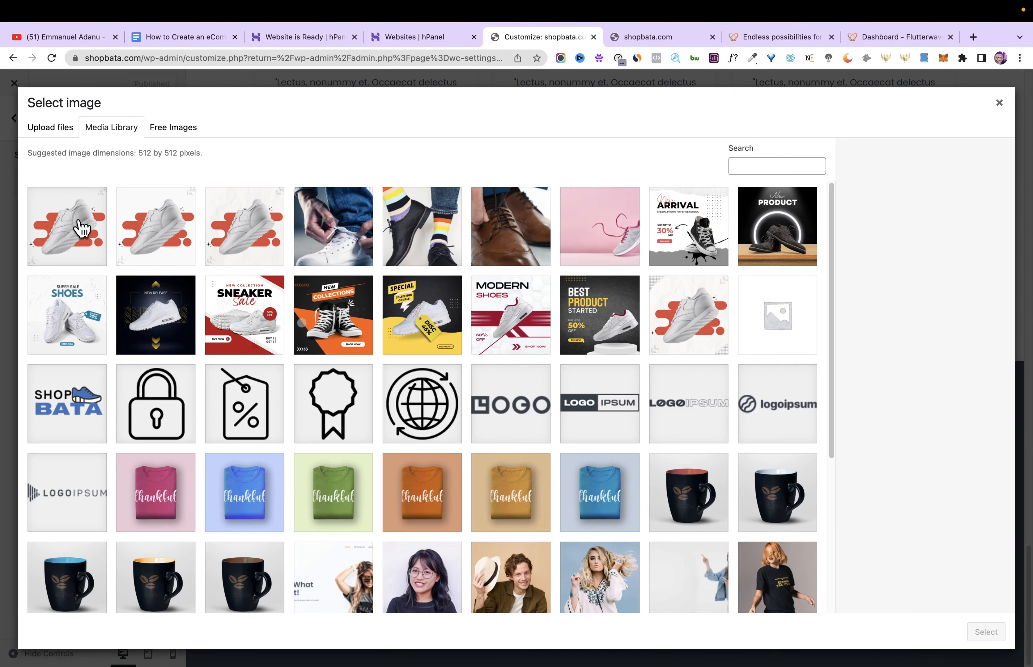
{"action": "left_click", "coordinate": [80, 228]}
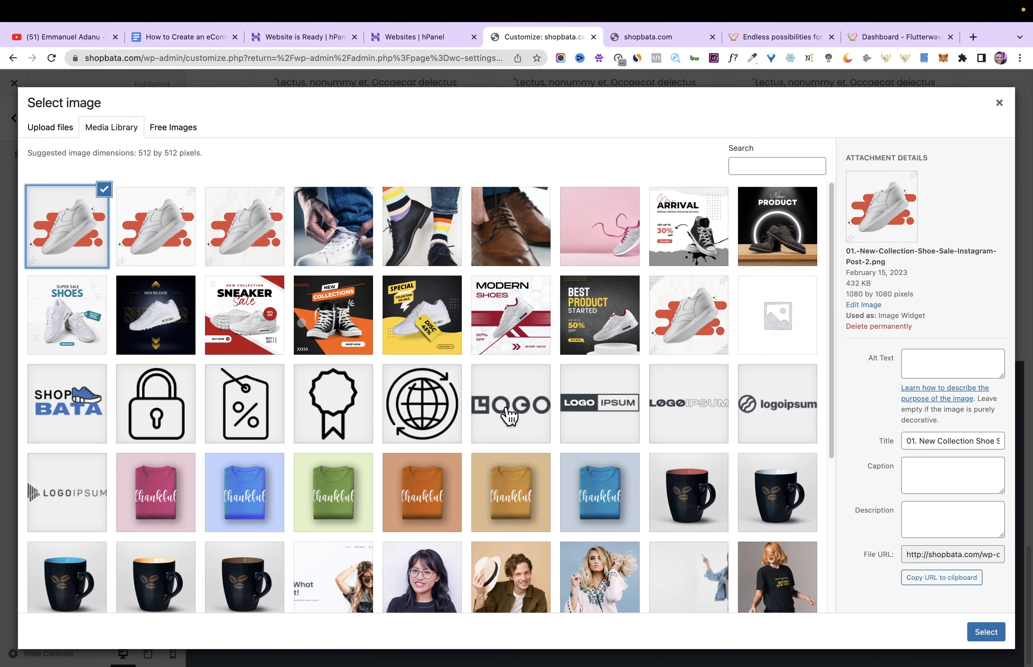
{"action": "left_click", "coordinate": [985, 634]}
{"action": "left_click", "coordinate": [983, 637]}
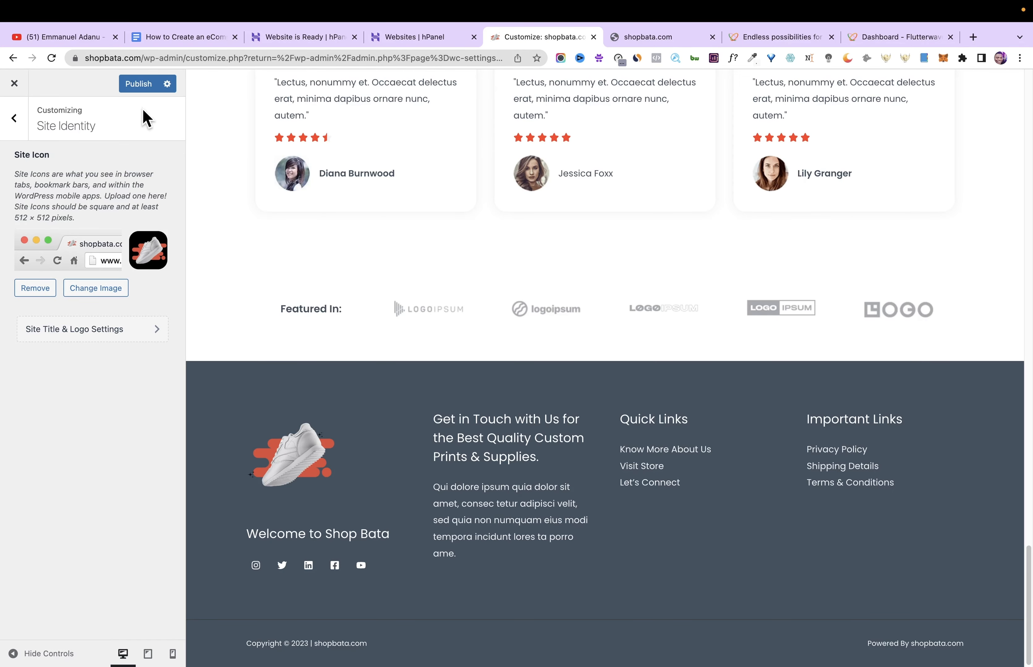
{"action": "left_click", "coordinate": [138, 84]}
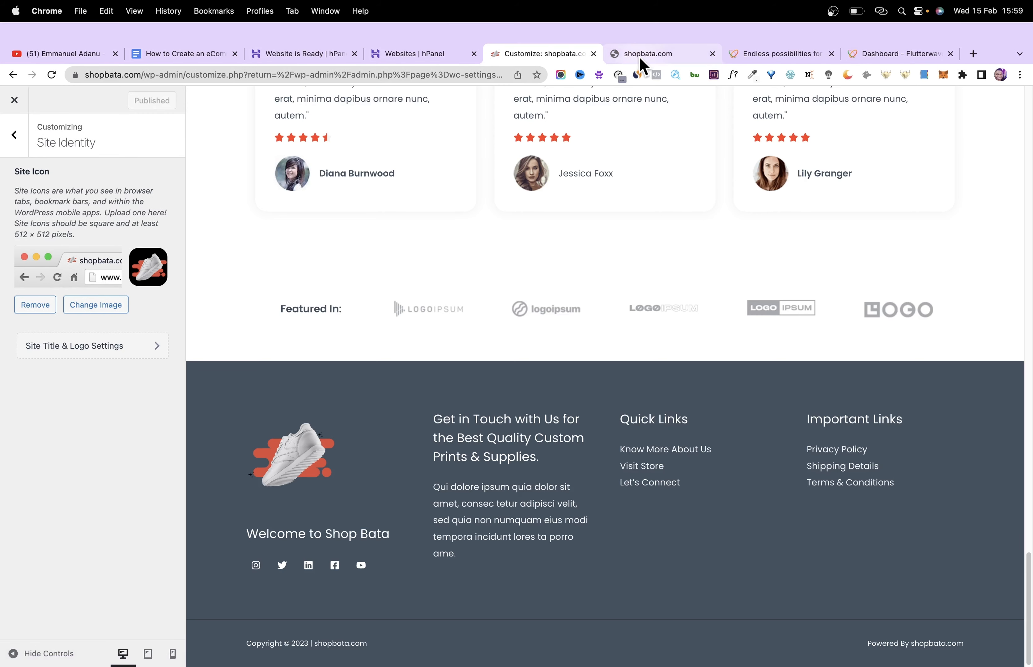
Step: Reload the shopbata.com storefront to see the sneaker icon, then return to WooCommerce Payments settings
{"action": "left_click", "coordinate": [640, 61]}
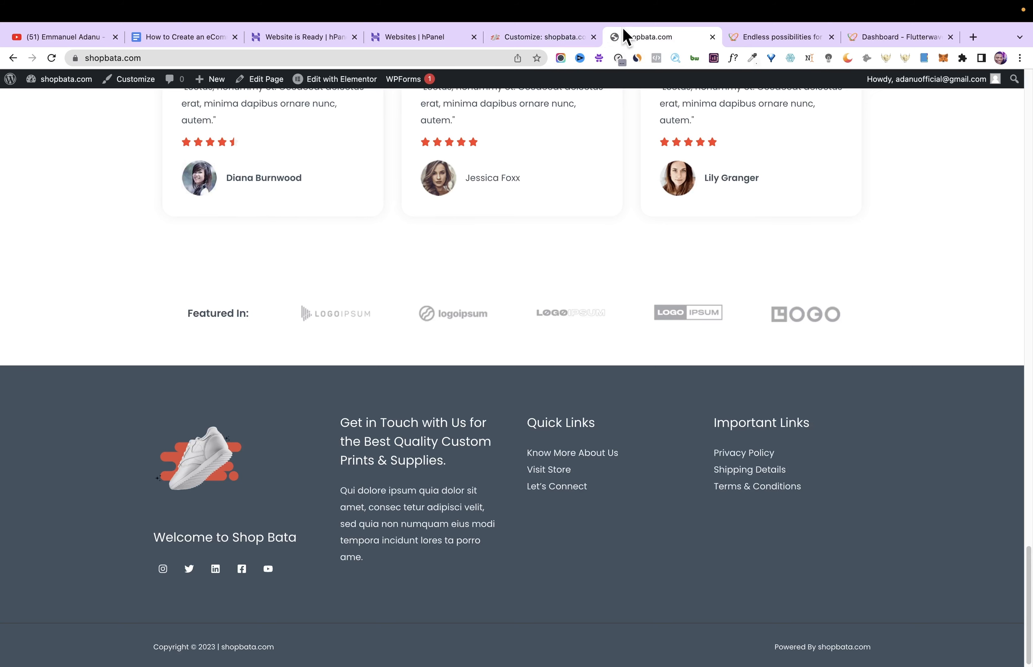
{"action": "left_click", "coordinate": [52, 58]}
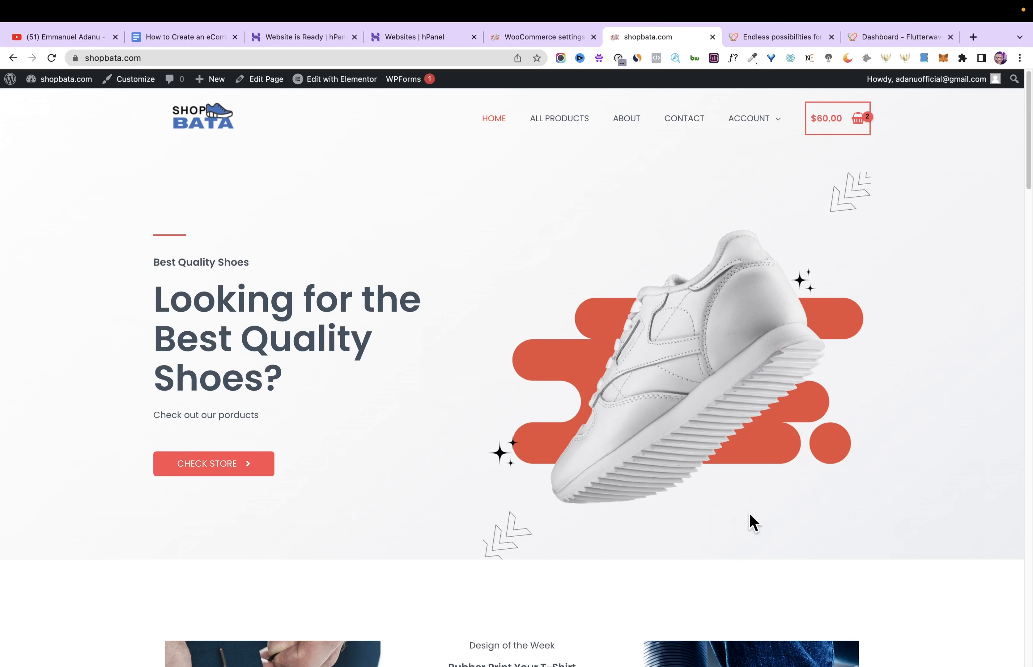
{"action": "left_click", "coordinate": [543, 38]}
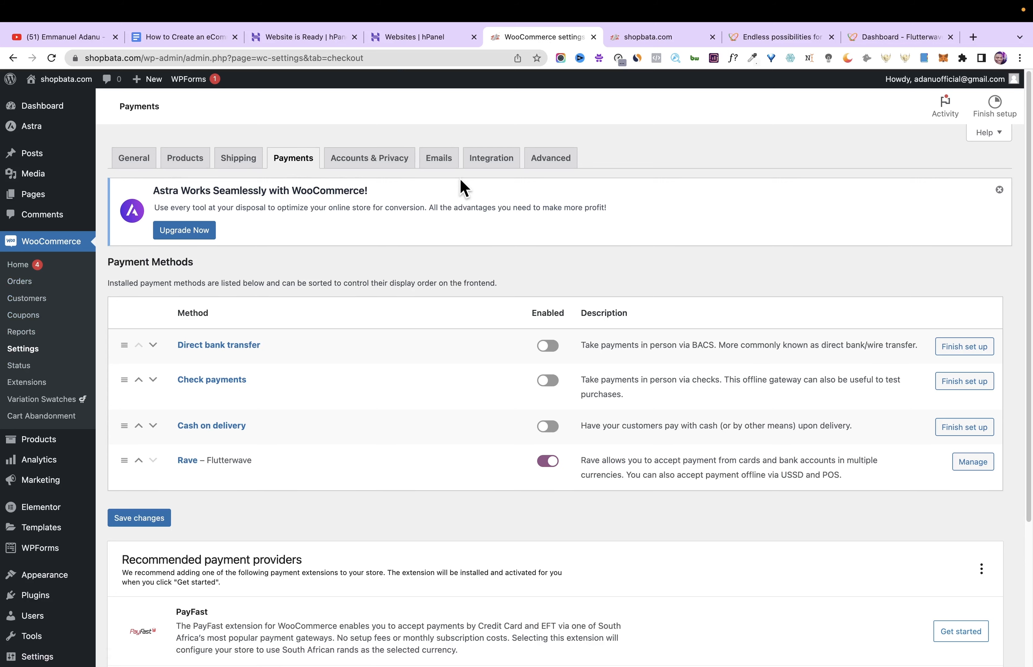
Step: Go to the WooCommerce Emails list and open the New account email settings
{"action": "left_click", "coordinate": [440, 167]}
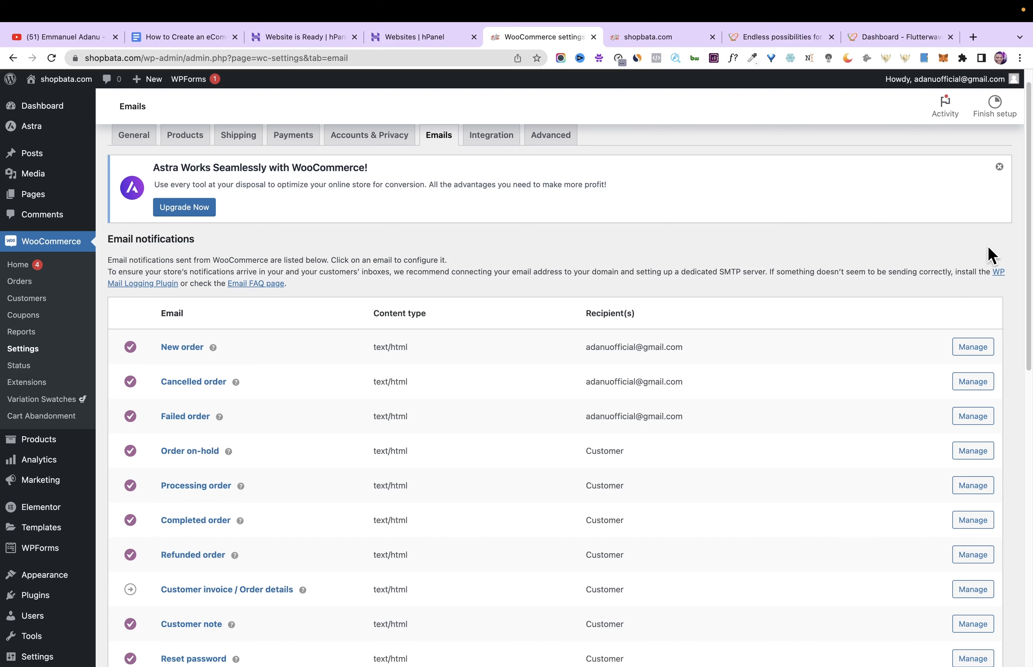
{"action": "scroll", "coordinate": [1027, 243], "scroll_direction": "down", "scroll_amount": 4}
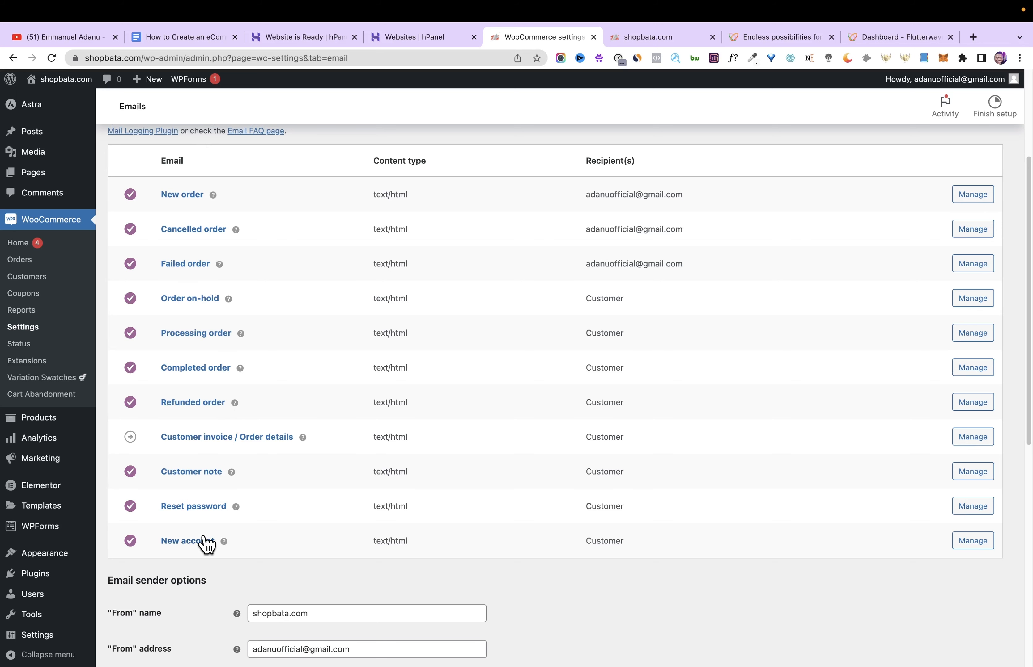
{"action": "scroll", "coordinate": [942, 376], "scroll_direction": "up", "scroll_amount": 1}
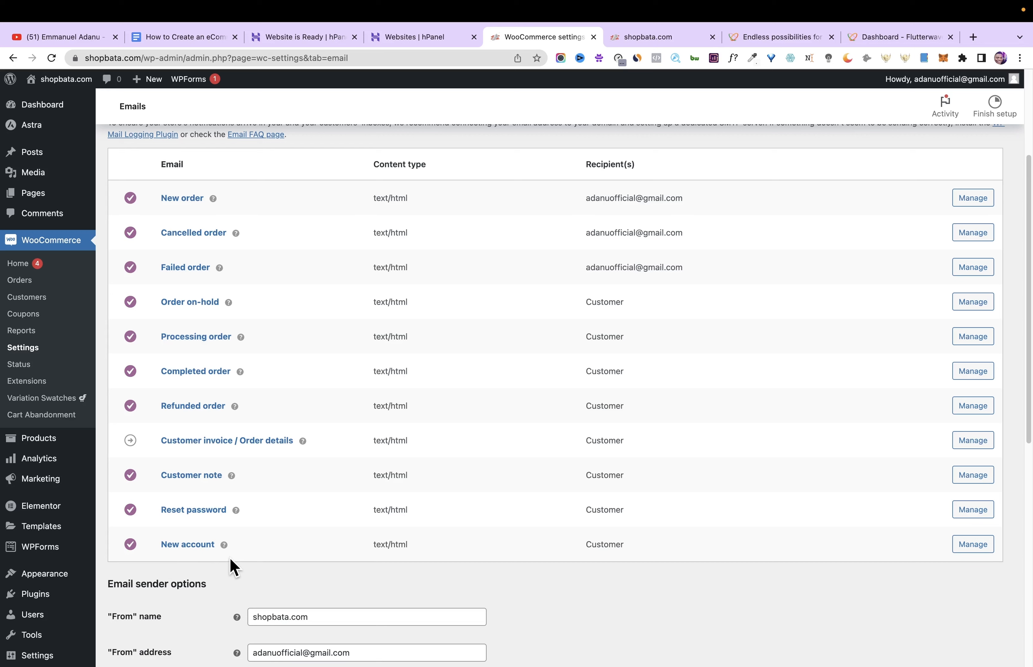
{"action": "left_click", "coordinate": [971, 548]}
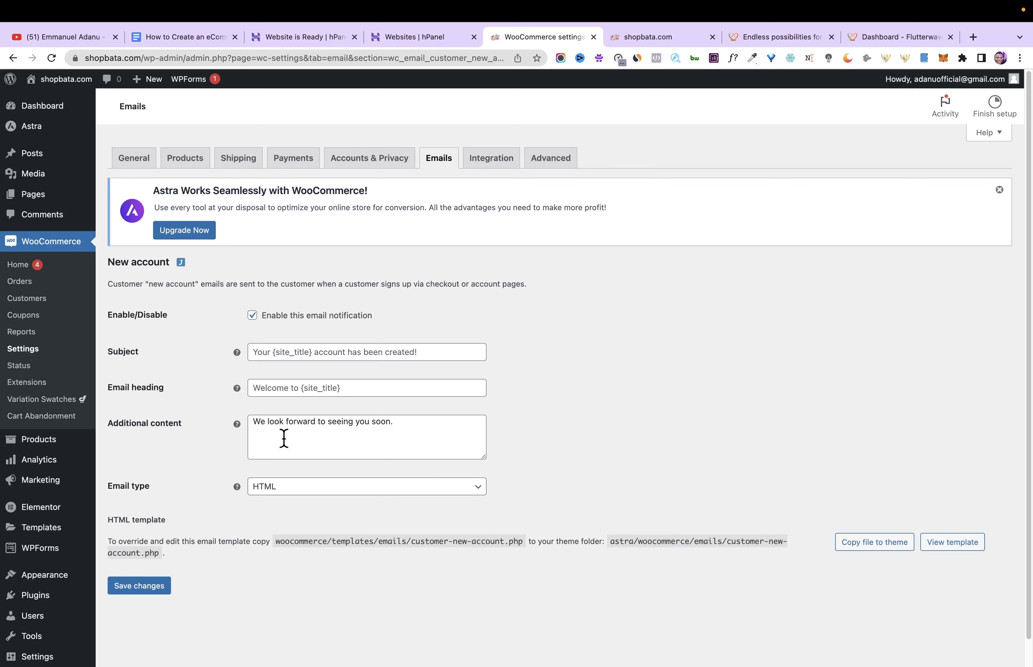
Step: Save the New account and Processing order email settings, then return to the shopbata.com homepage
{"action": "left_click", "coordinate": [138, 591]}
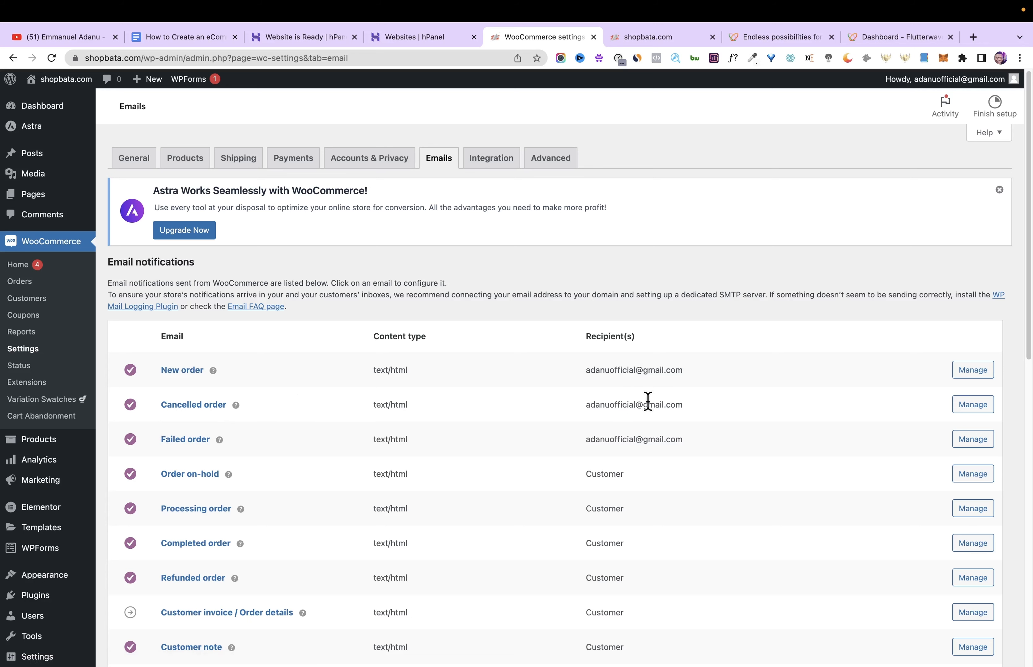
{"action": "scroll", "coordinate": [214, 269], "scroll_direction": "down", "scroll_amount": 5}
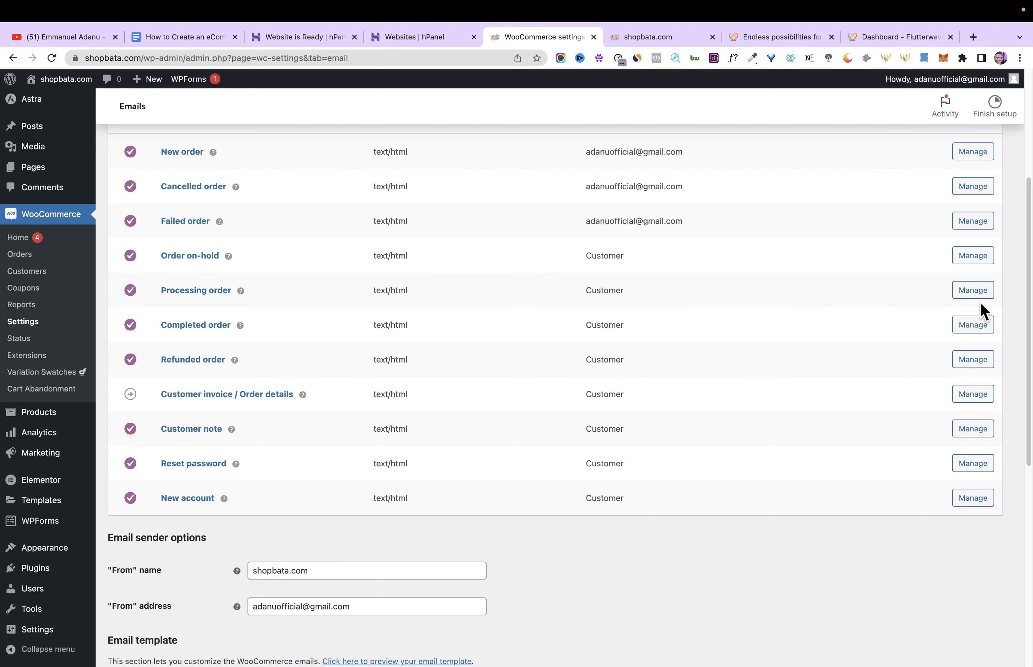
{"action": "left_click", "coordinate": [974, 291]}
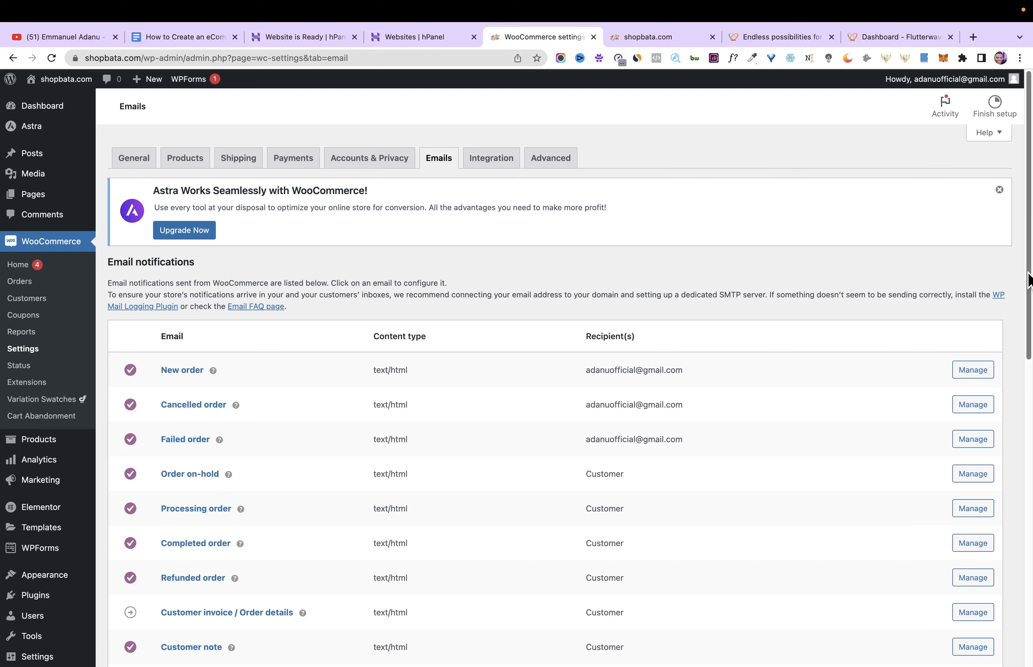
{"action": "scroll", "coordinate": [1029, 280], "scroll_direction": "down", "scroll_amount": 3}
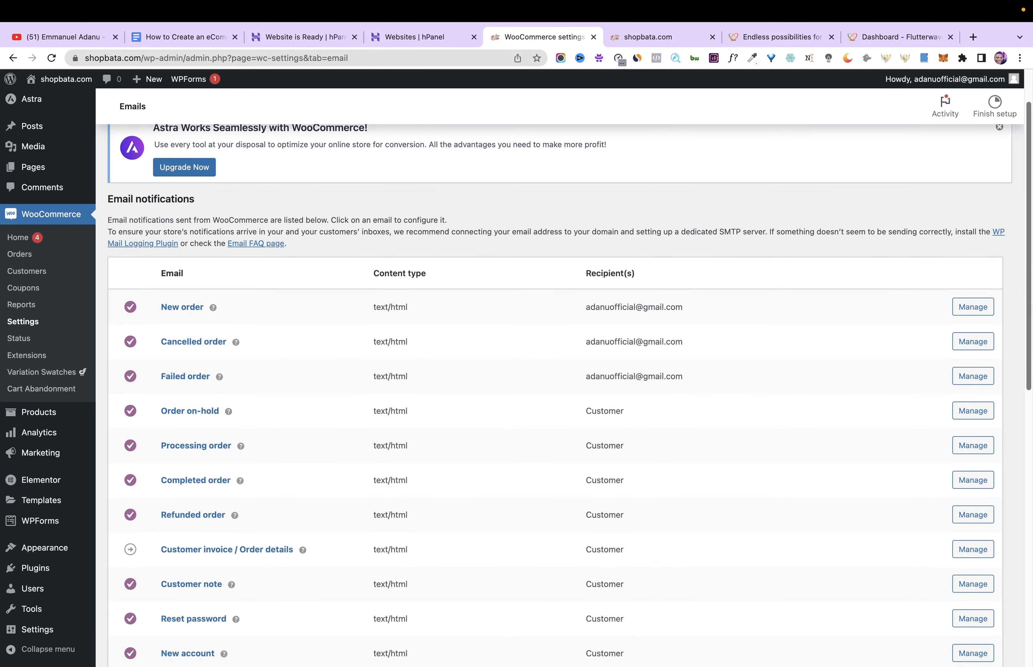
{"action": "scroll", "coordinate": [555, 390], "scroll_direction": "down", "scroll_amount": 3}
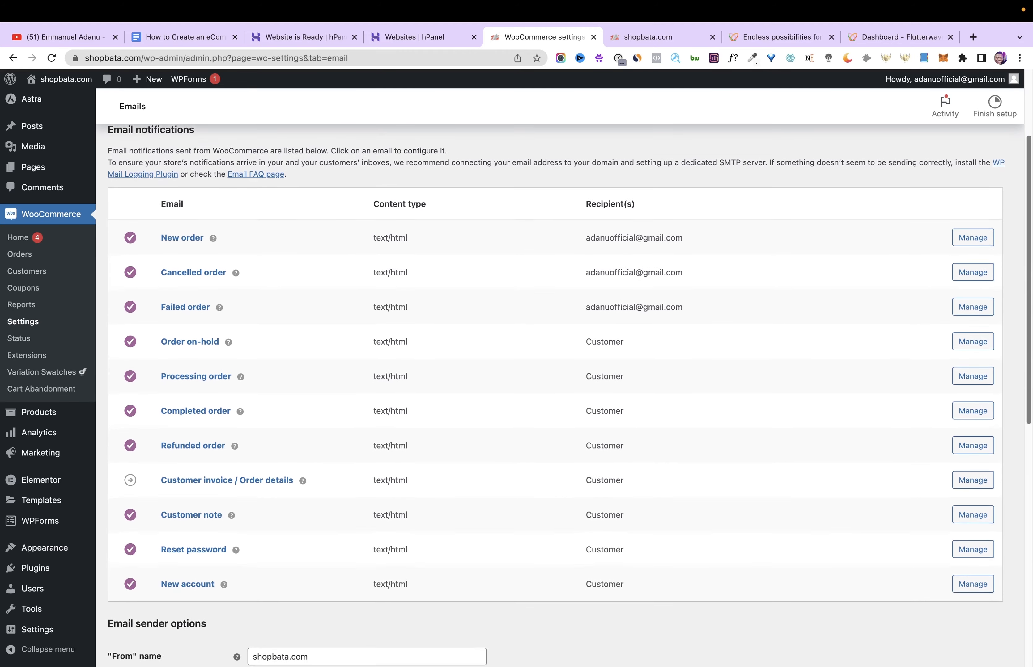
{"action": "scroll", "coordinate": [555, 369], "scroll_direction": "down", "scroll_amount": 2}
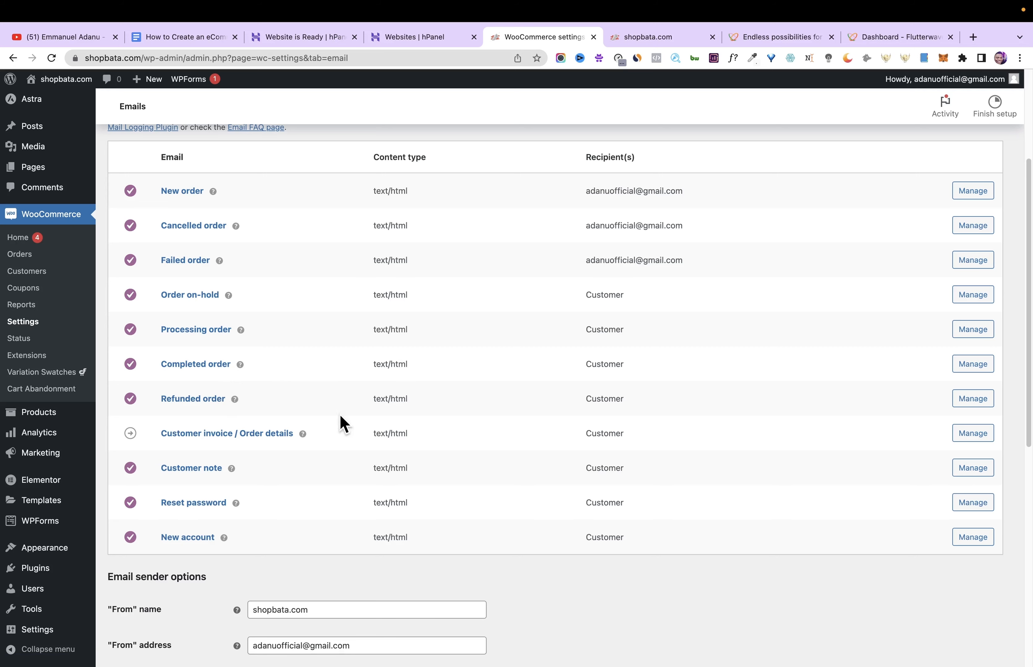
{"action": "left_click_drag", "start_coordinate": [1025, 426], "coordinate": [1025, 502]}
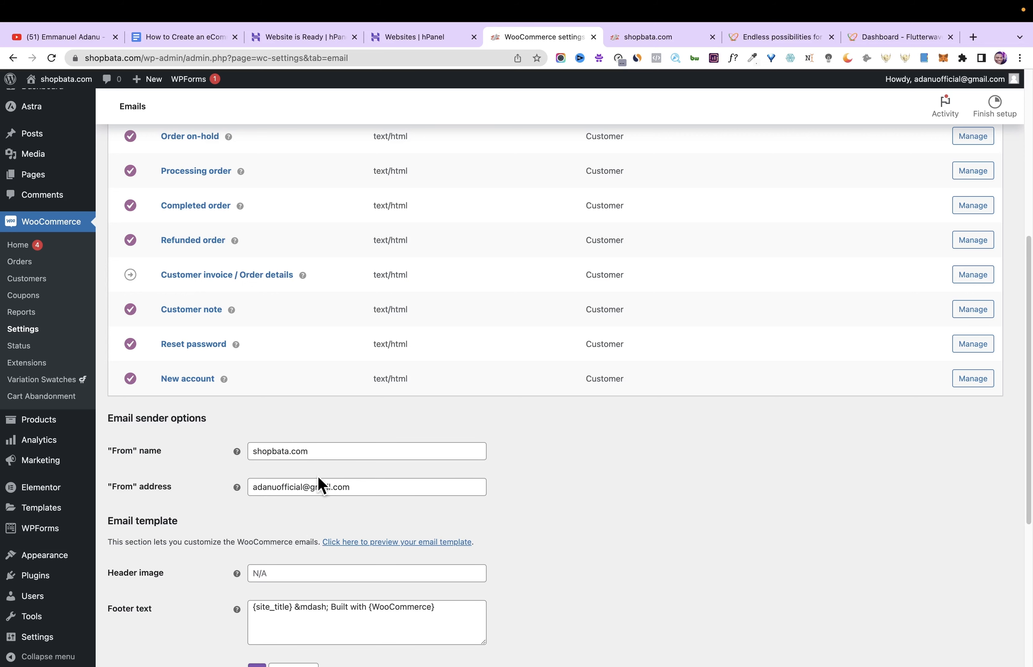
{"action": "scroll", "coordinate": [477, 533], "scroll_direction": "down", "scroll_amount": 5}
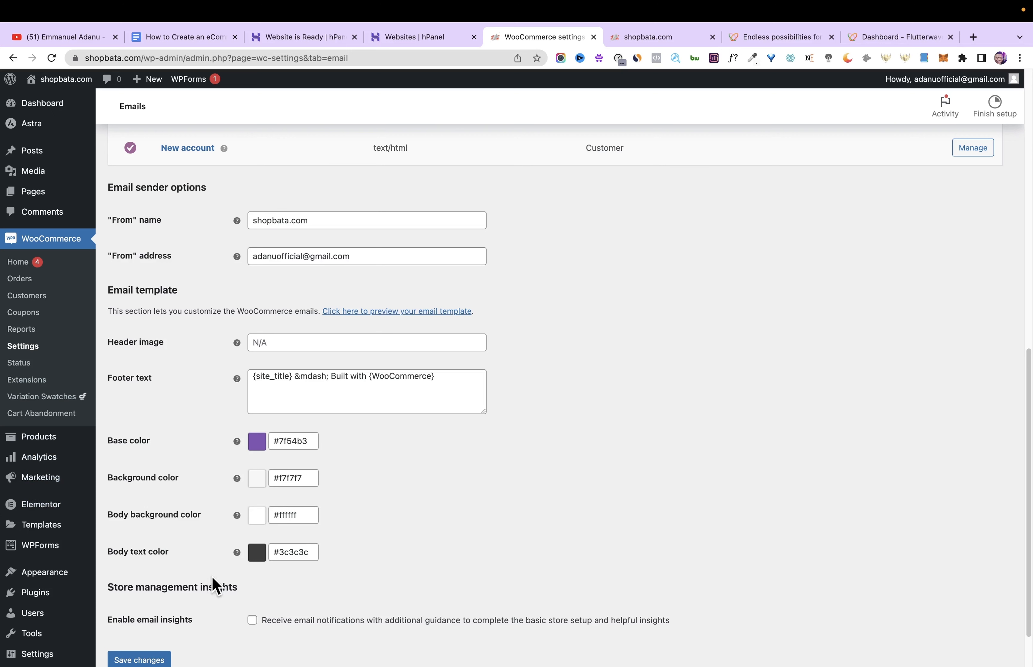
{"action": "left_click", "coordinate": [145, 660]}
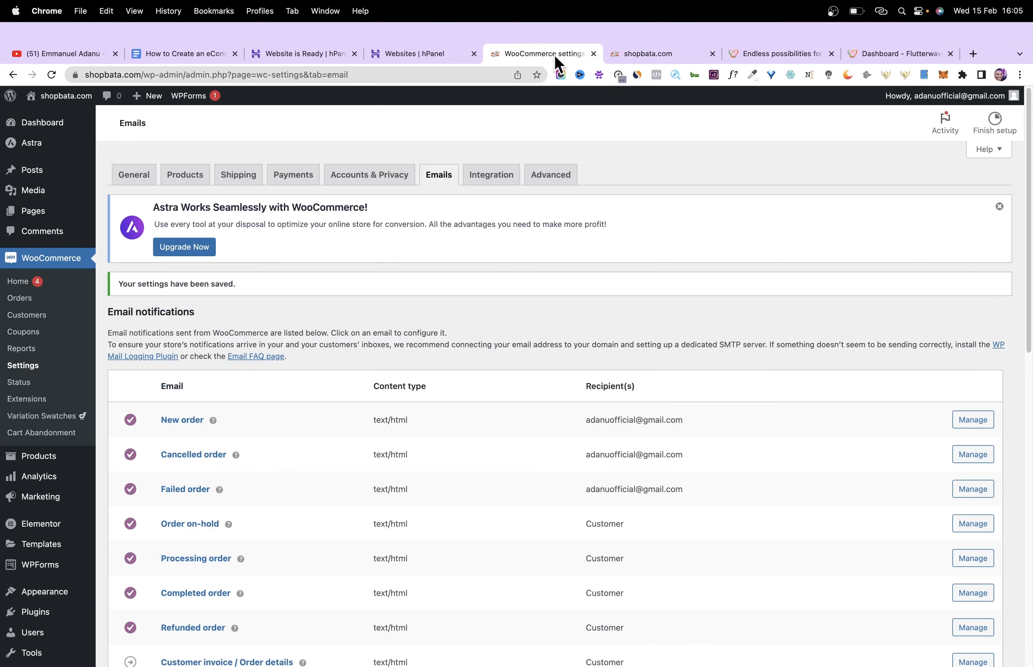
{"action": "left_click", "coordinate": [653, 38]}
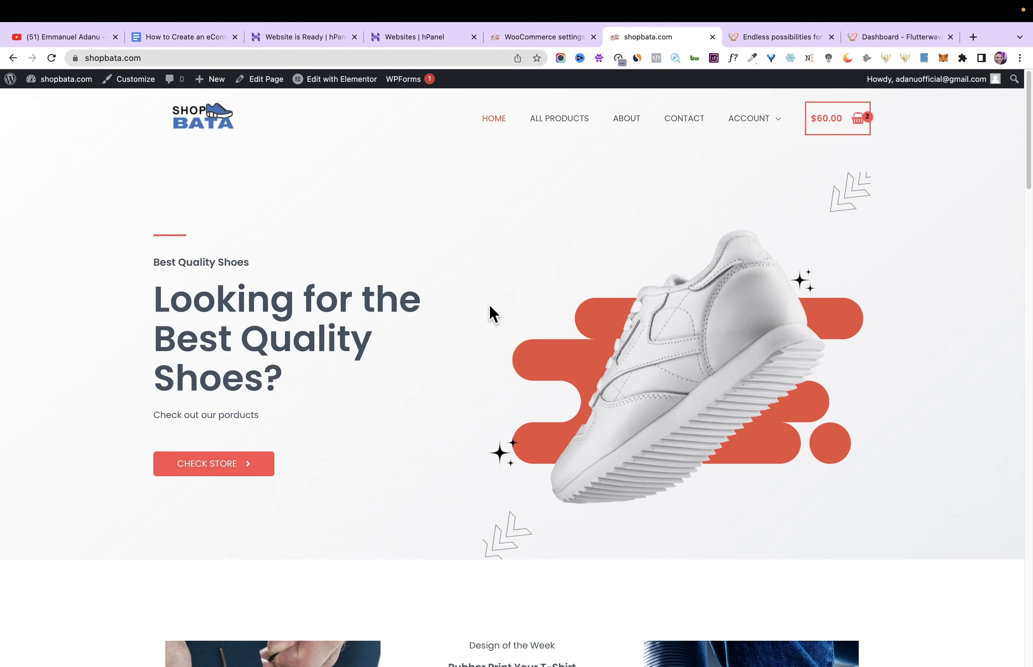